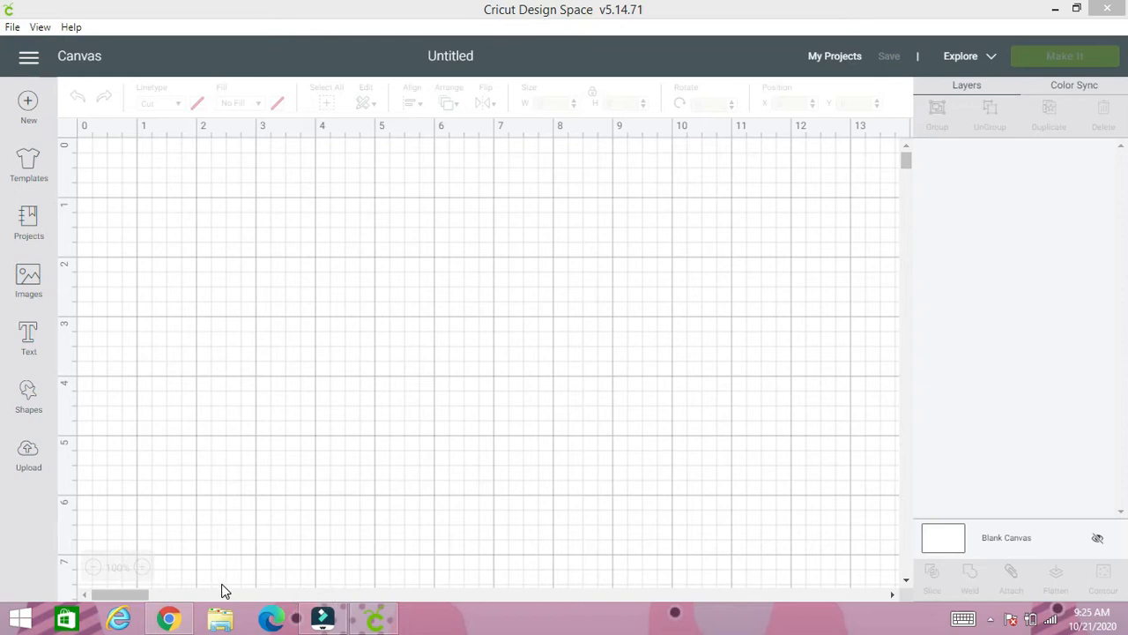
- Switch to Chrome, search Google for "rhinestone lips" and show the image results
click(169, 619)
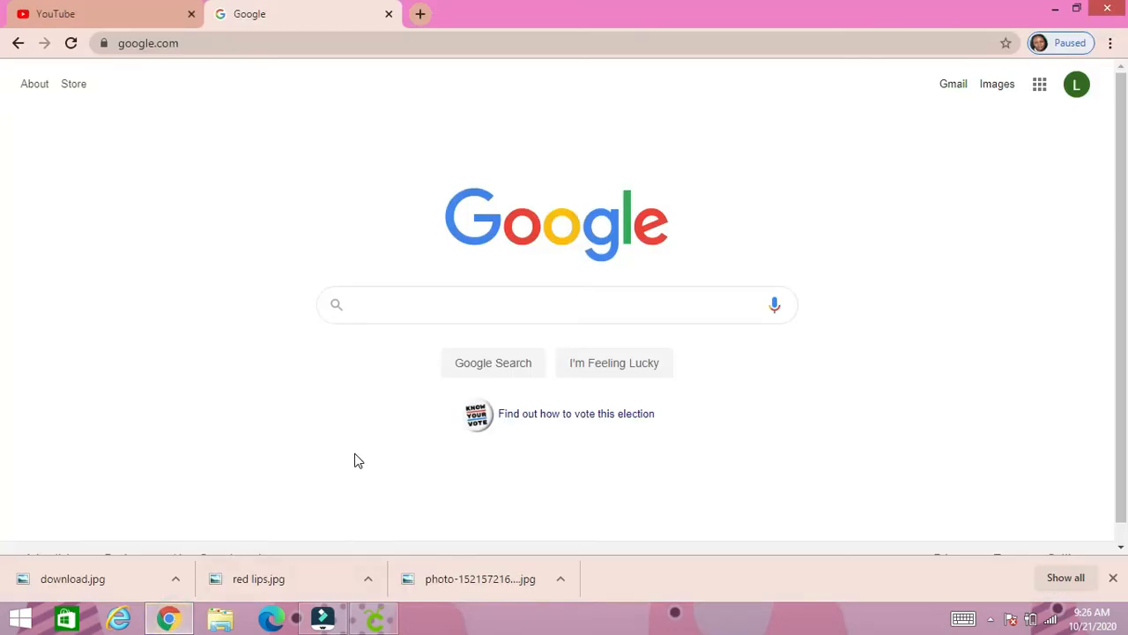
text(rhines)
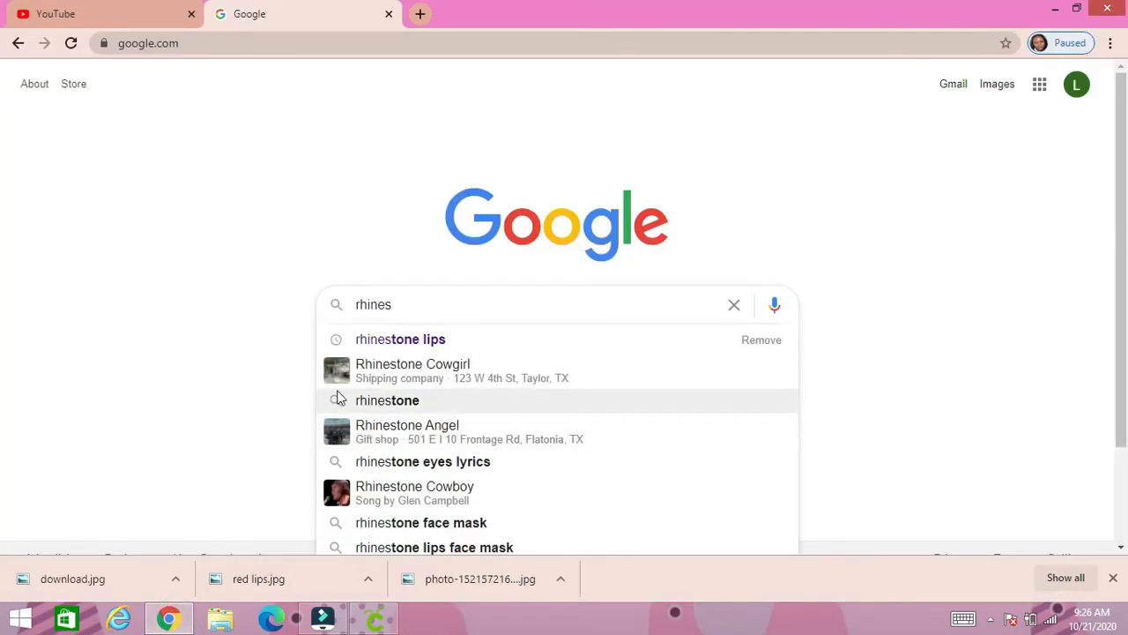
click(389, 348)
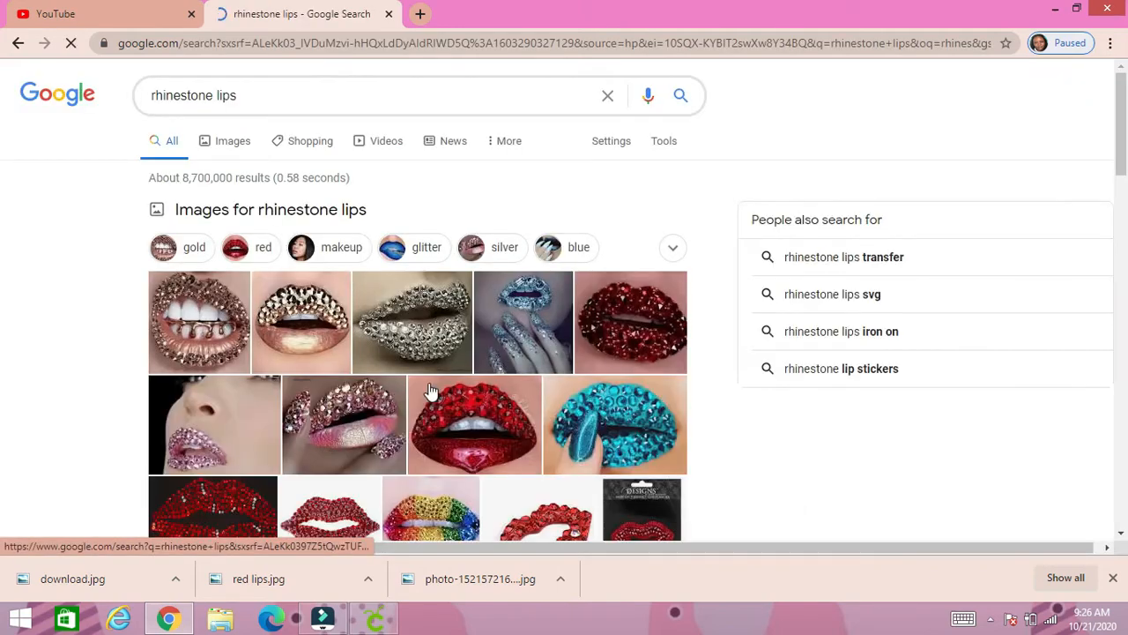
scroll(440, 407, down, 2)
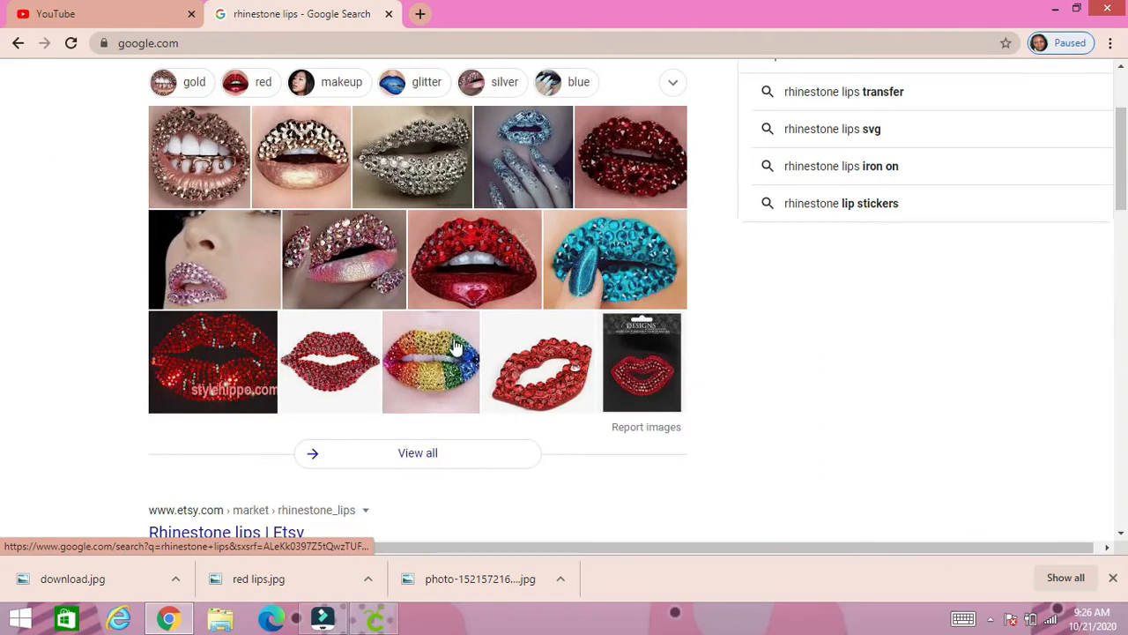
scroll(456, 347, up, 1)
scroll(374, 118, up, 1)
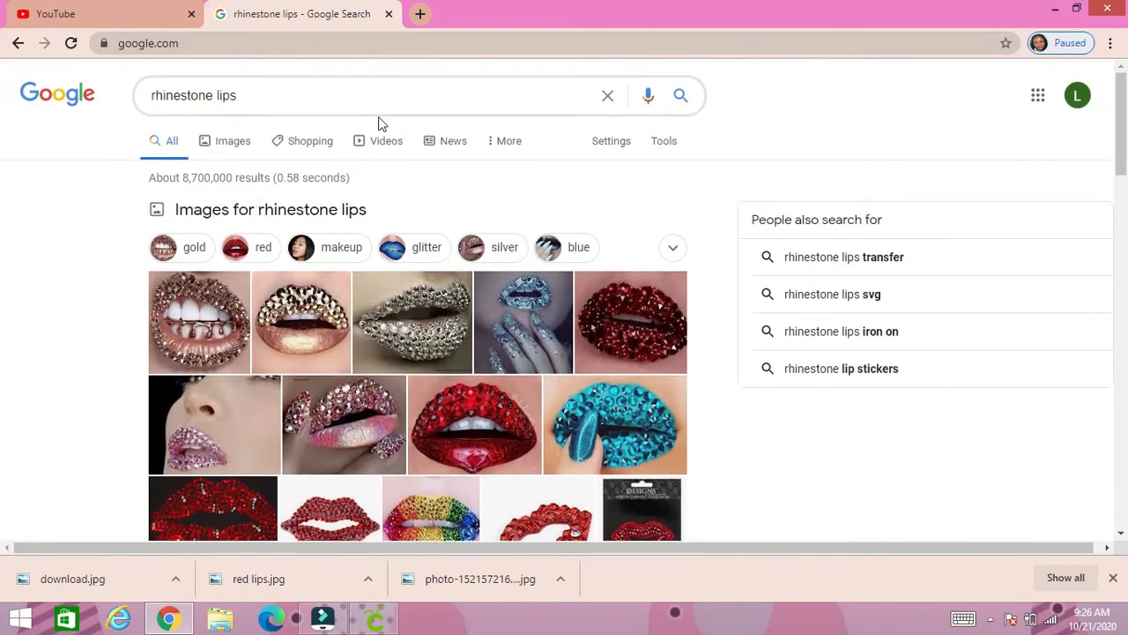
click(225, 139)
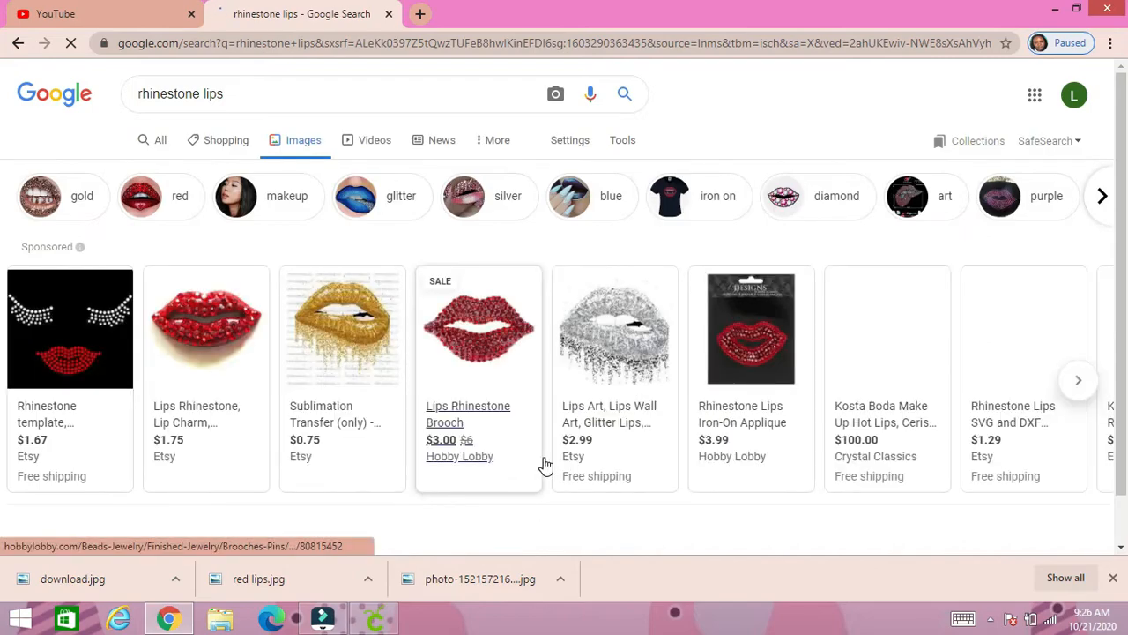
- Look through the rhinestone lips image results for a suitable picture of several lips
scroll(564, 466, down, 4)
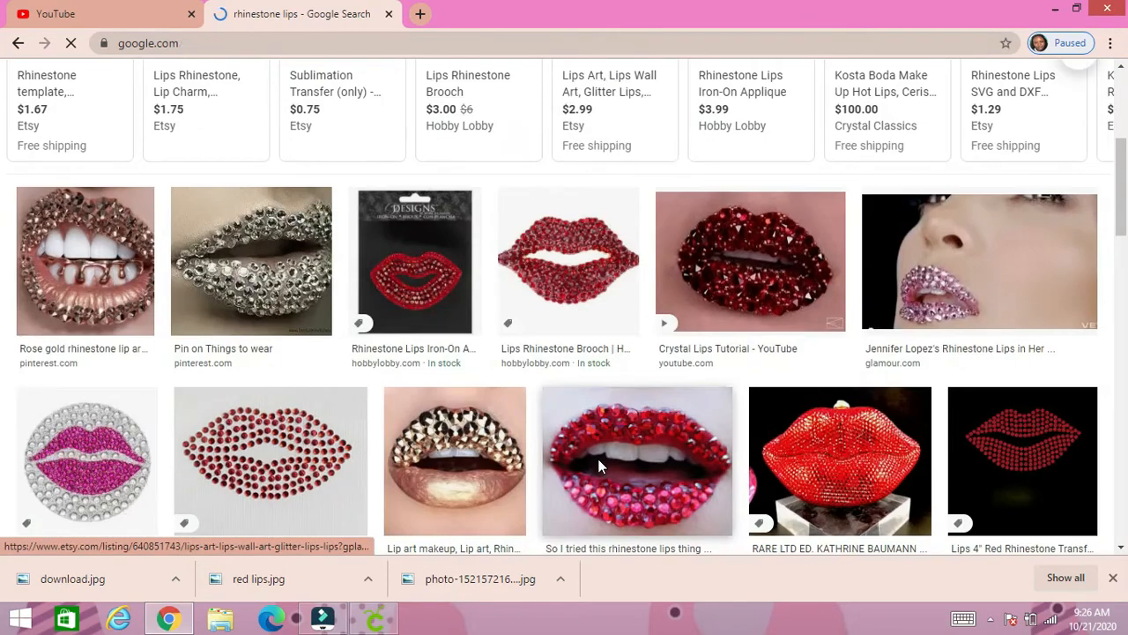
scroll(597, 465, down, 4)
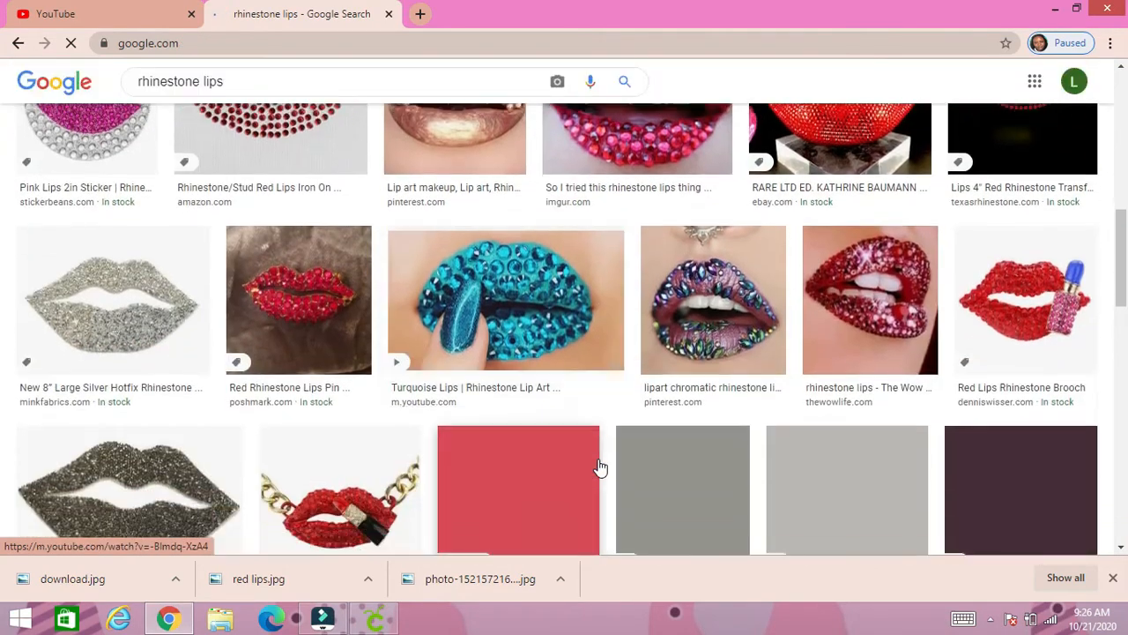
scroll(597, 465, down, 2)
scroll(597, 466, down, 2)
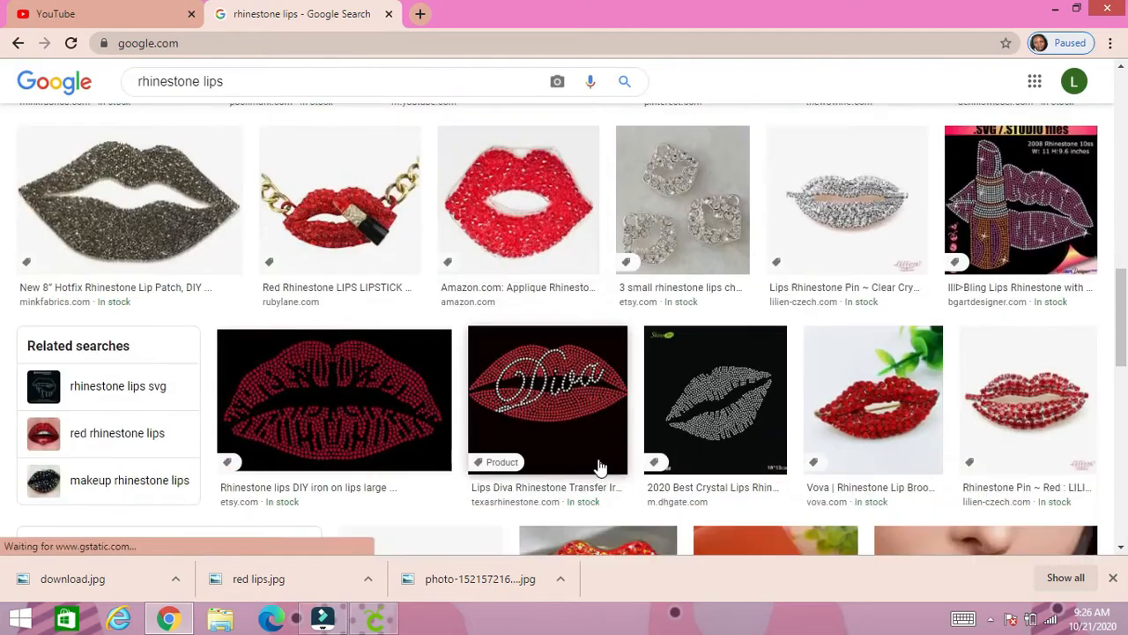
scroll(598, 466, down, 2)
scroll(597, 465, down, 1)
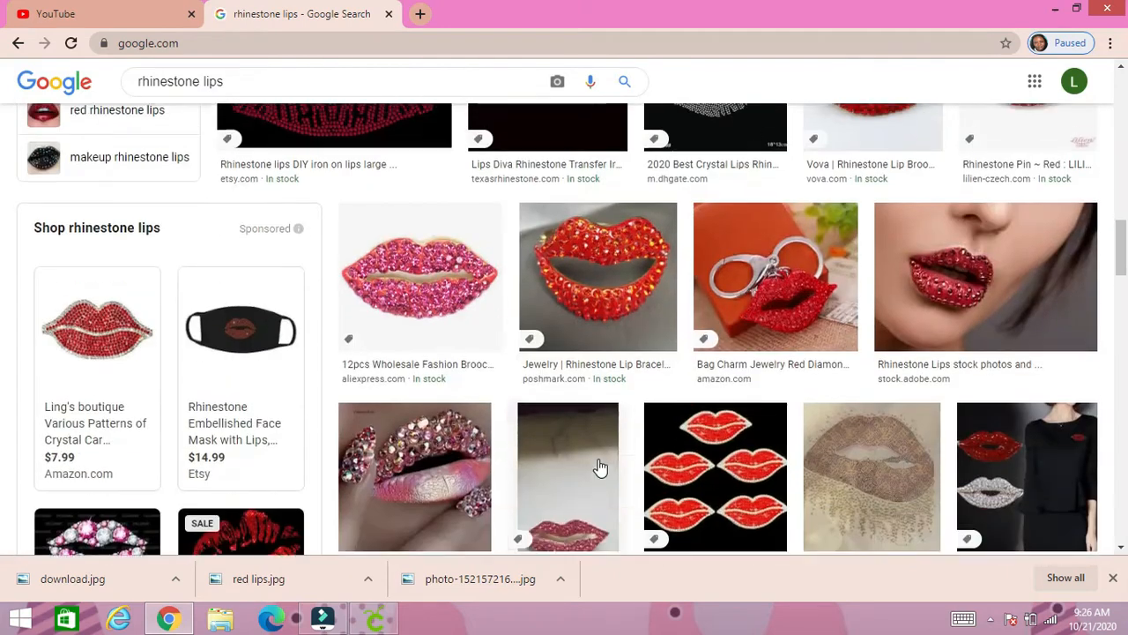
scroll(598, 465, down, 2)
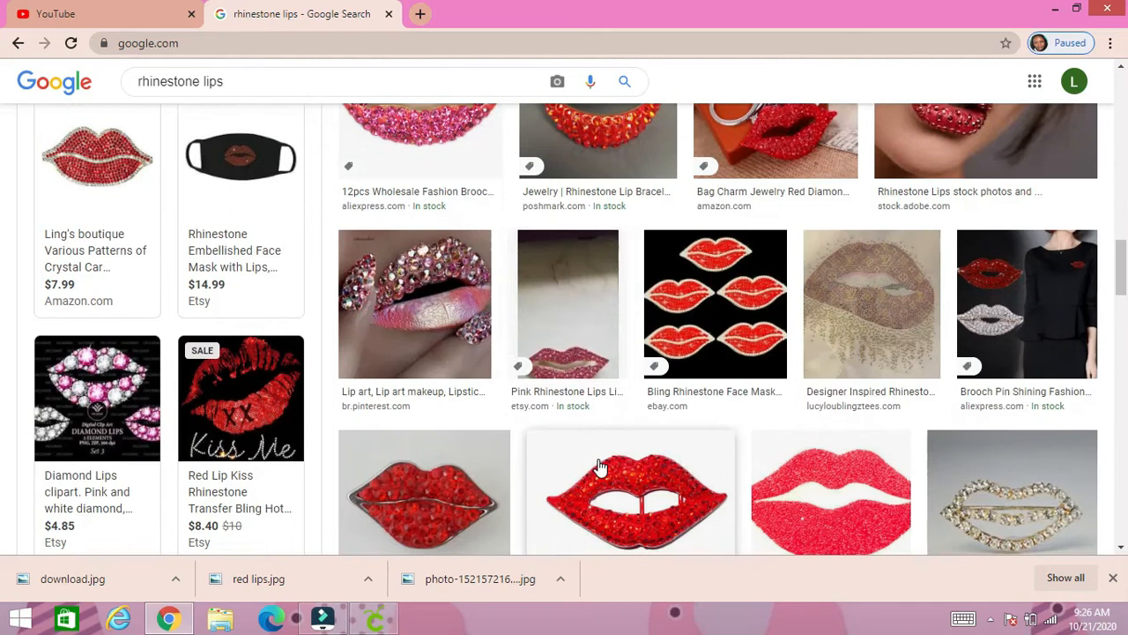
scroll(598, 465, down, 3)
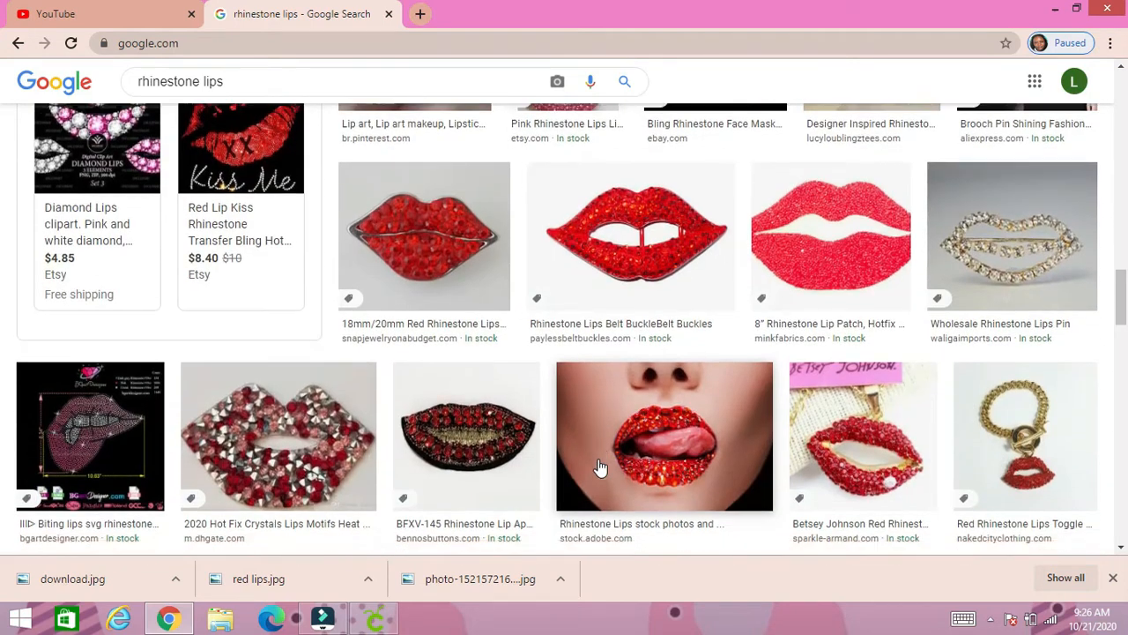
scroll(598, 467, down, 2)
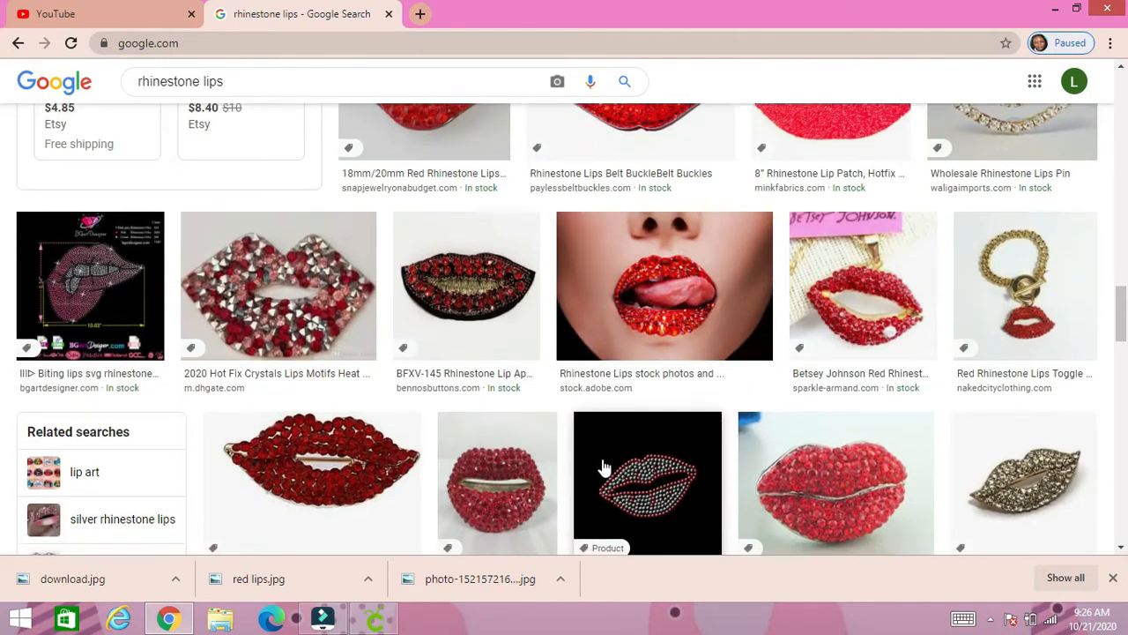
scroll(599, 466, down, 2)
scroll(602, 467, down, 1)
scroll(603, 467, down, 3)
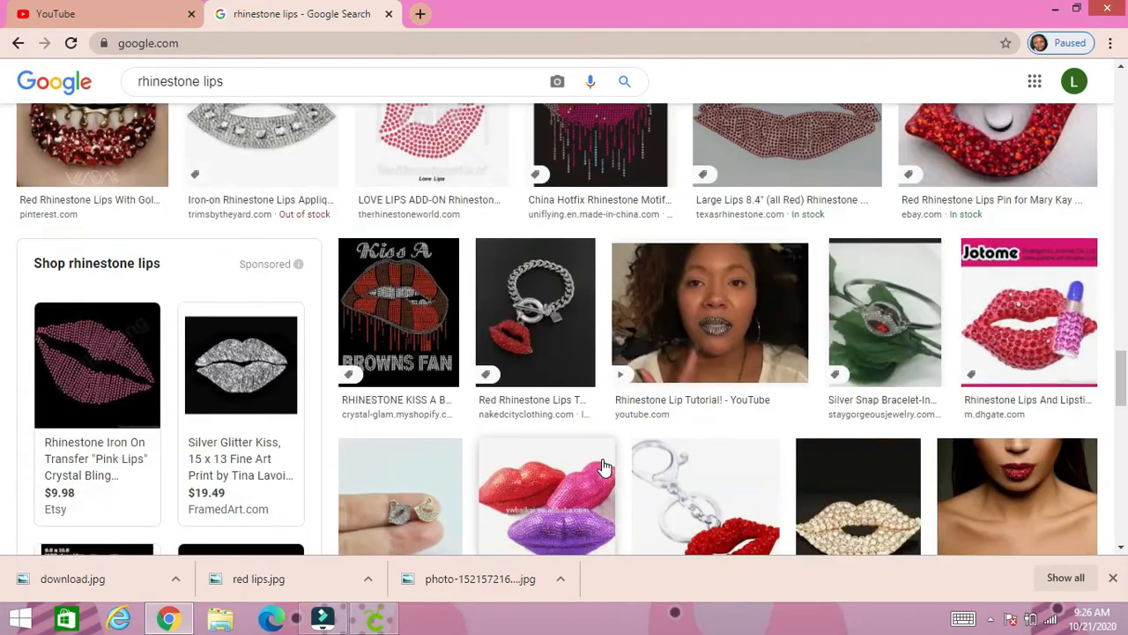
scroll(603, 461, down, 4)
scroll(603, 466, down, 5)
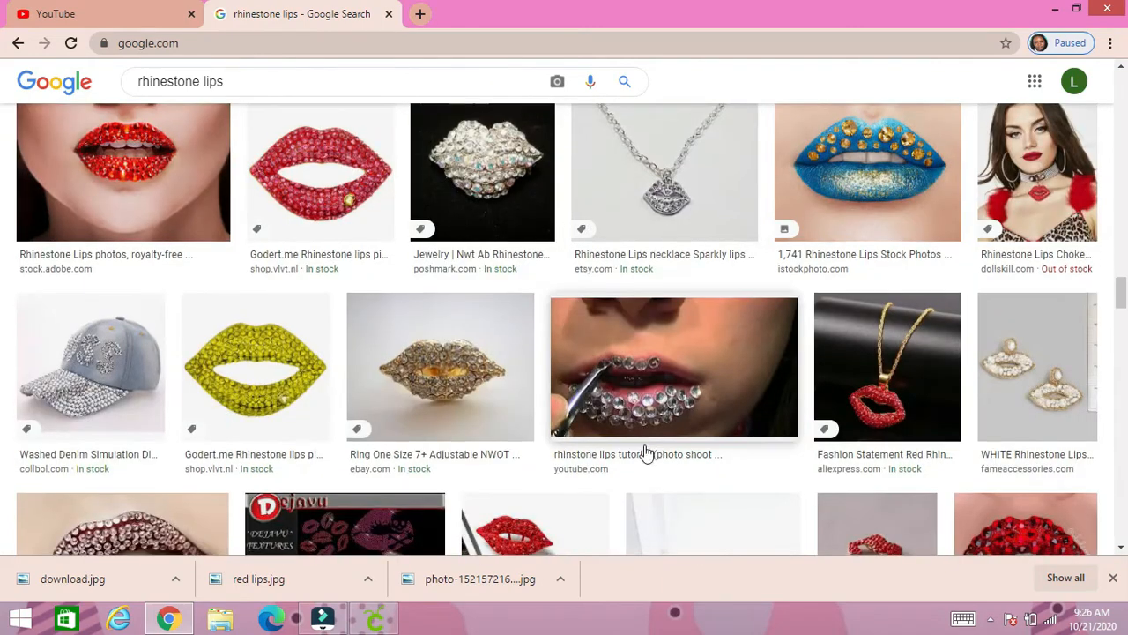
scroll(603, 467, down, 3)
scroll(564, 473, down, 2)
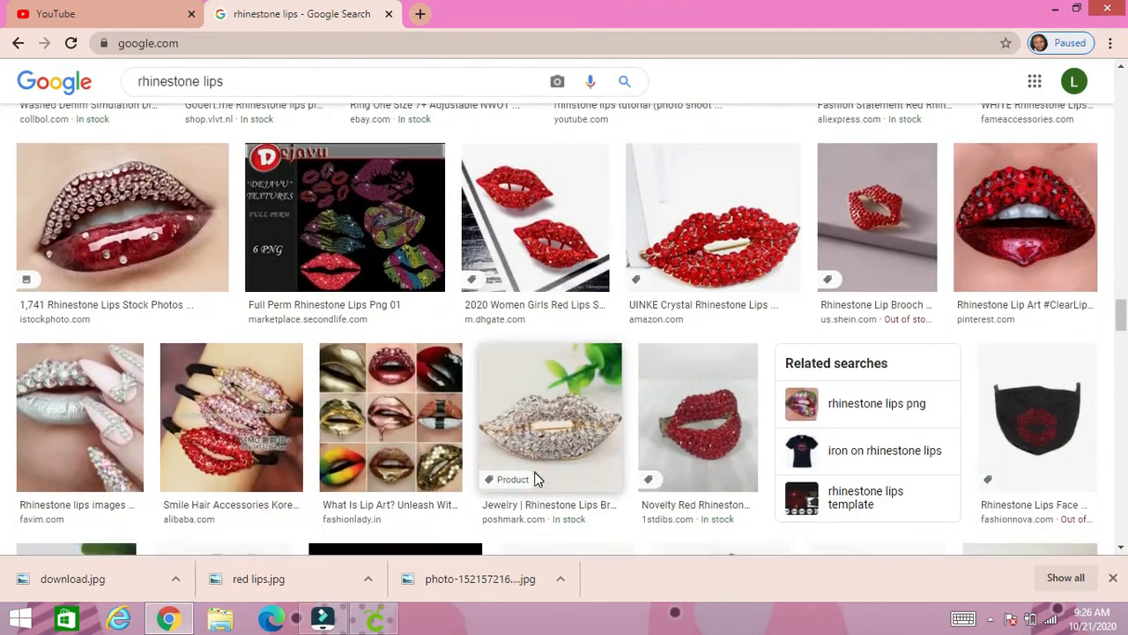
scroll(538, 481, down, 1)
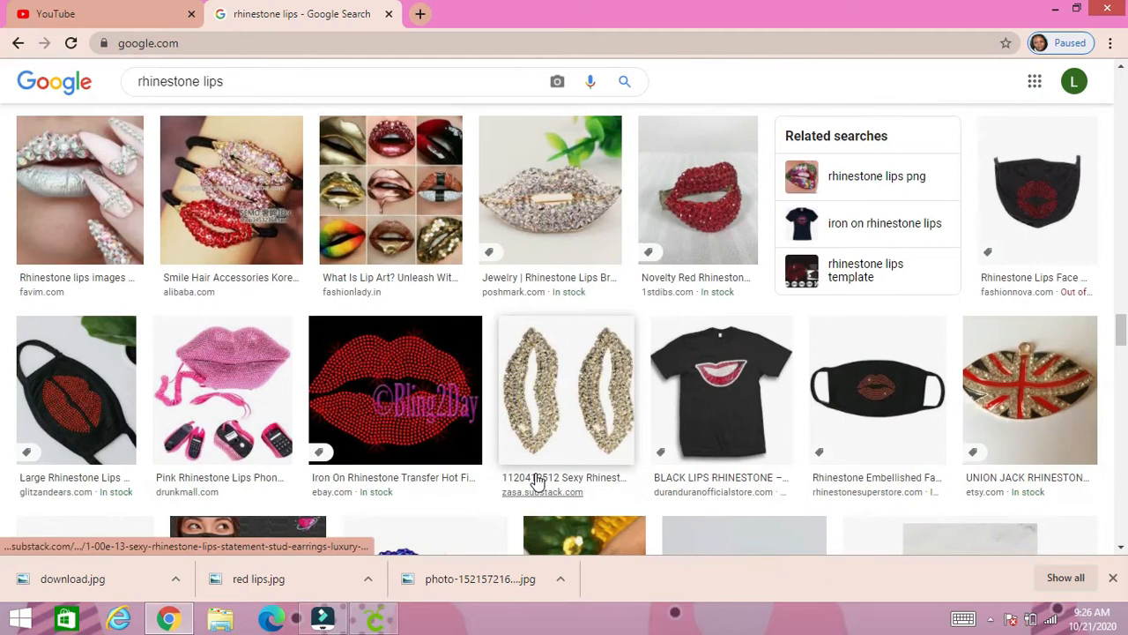
scroll(538, 482, down, 2)
scroll(538, 481, down, 2)
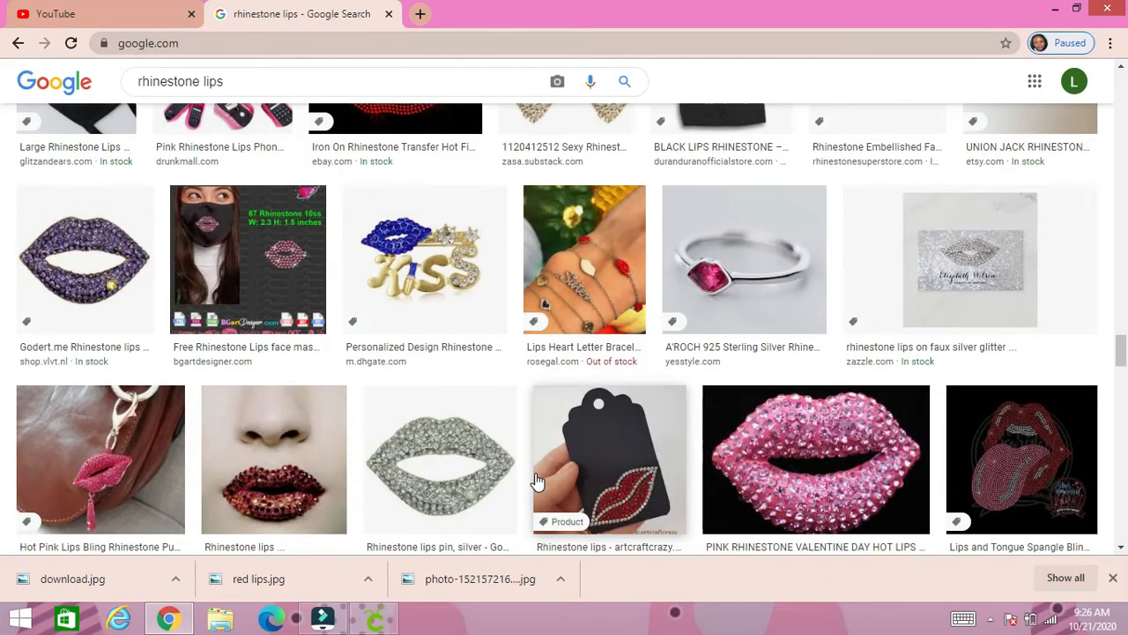
scroll(537, 481, down, 1)
scroll(538, 480, down, 2)
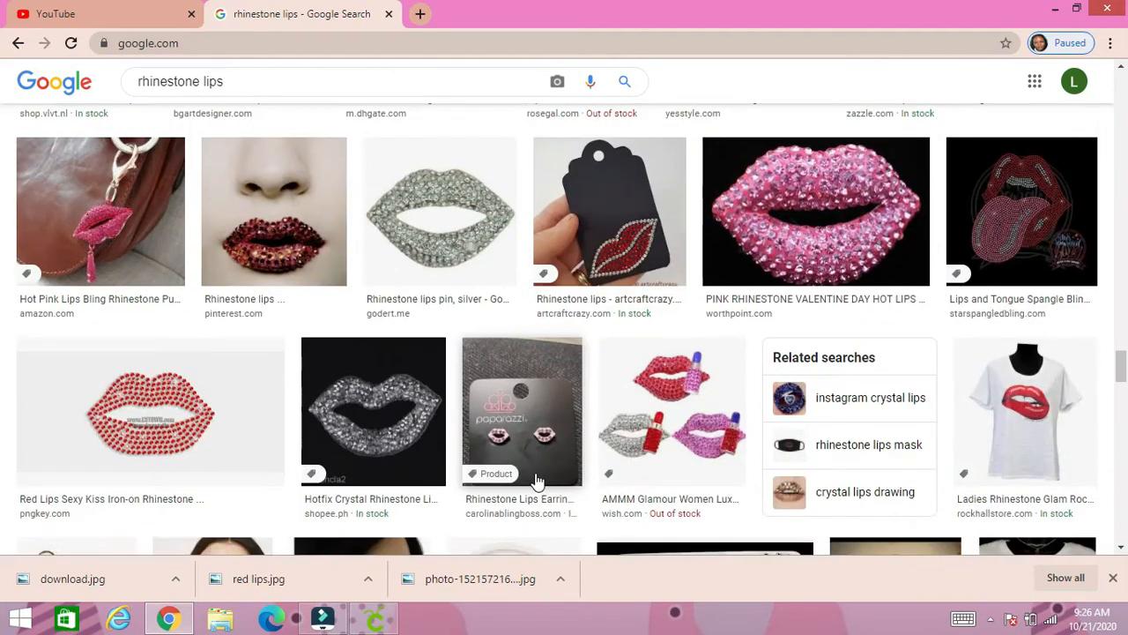
scroll(538, 481, down, 2)
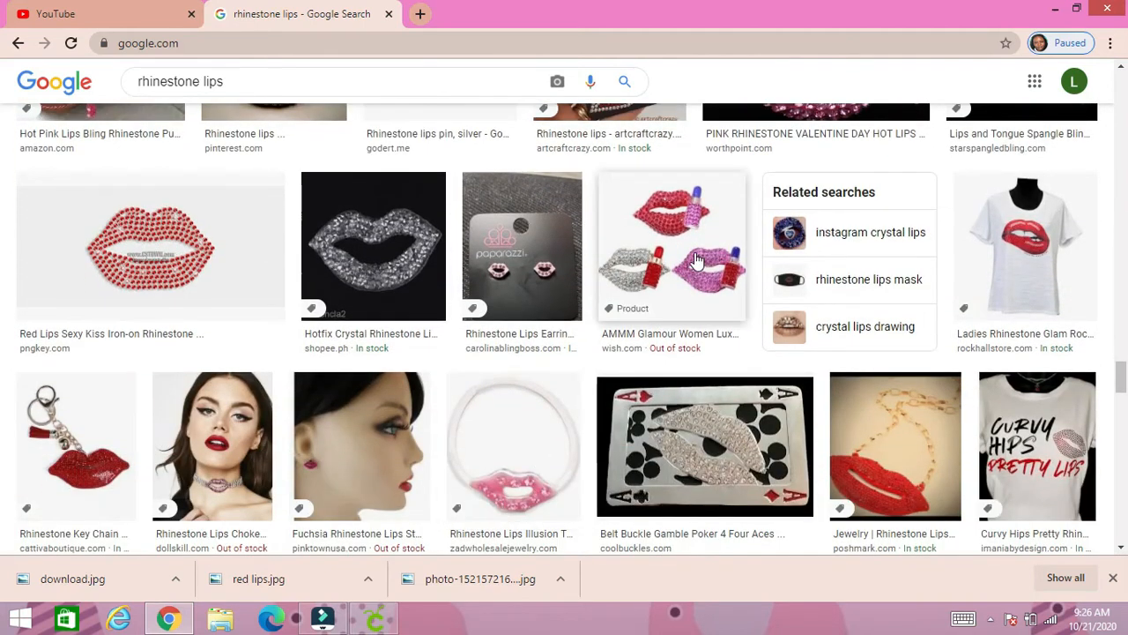
- Open the preview of the red, silver and pink rhinestone lips with lipsticks and look over its related images
click(695, 260)
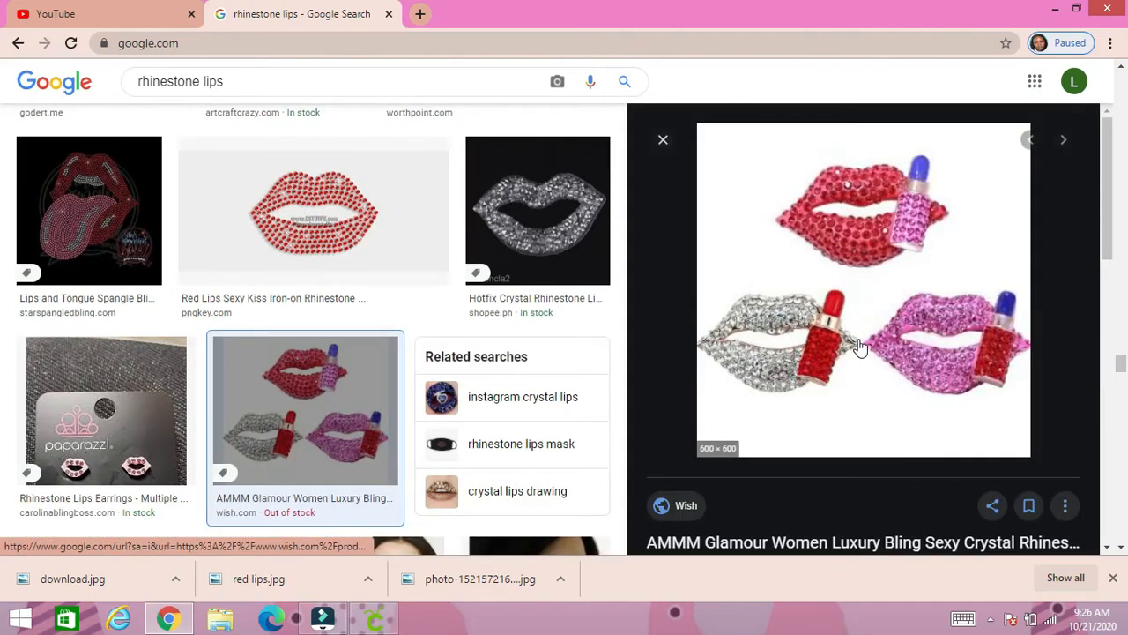
scroll(872, 344, down, 7)
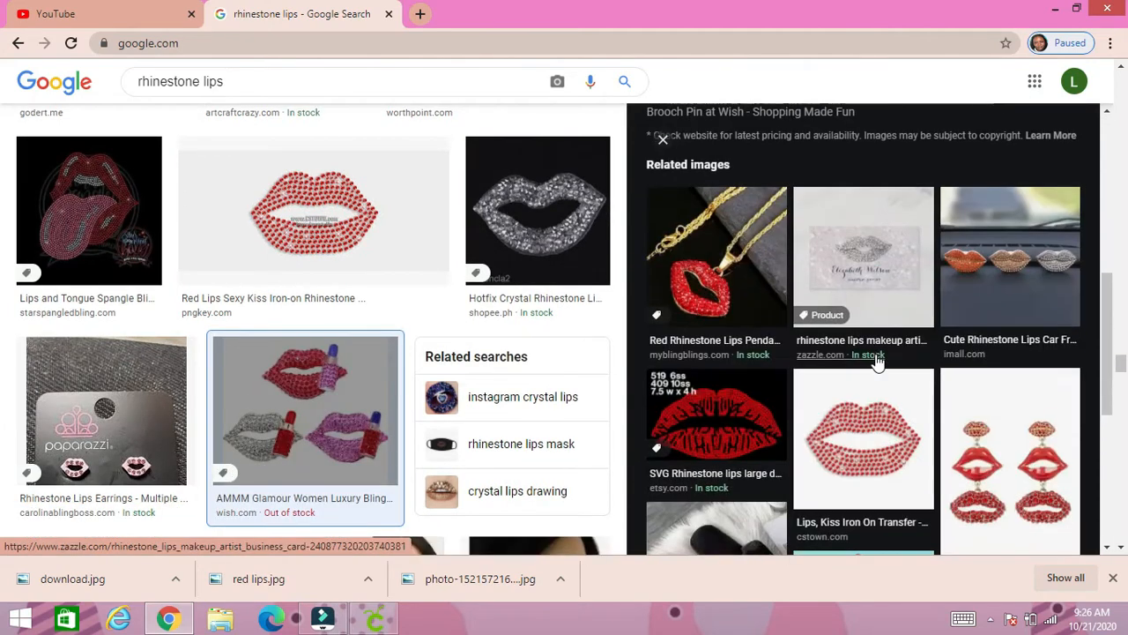
scroll(895, 416, down, 2)
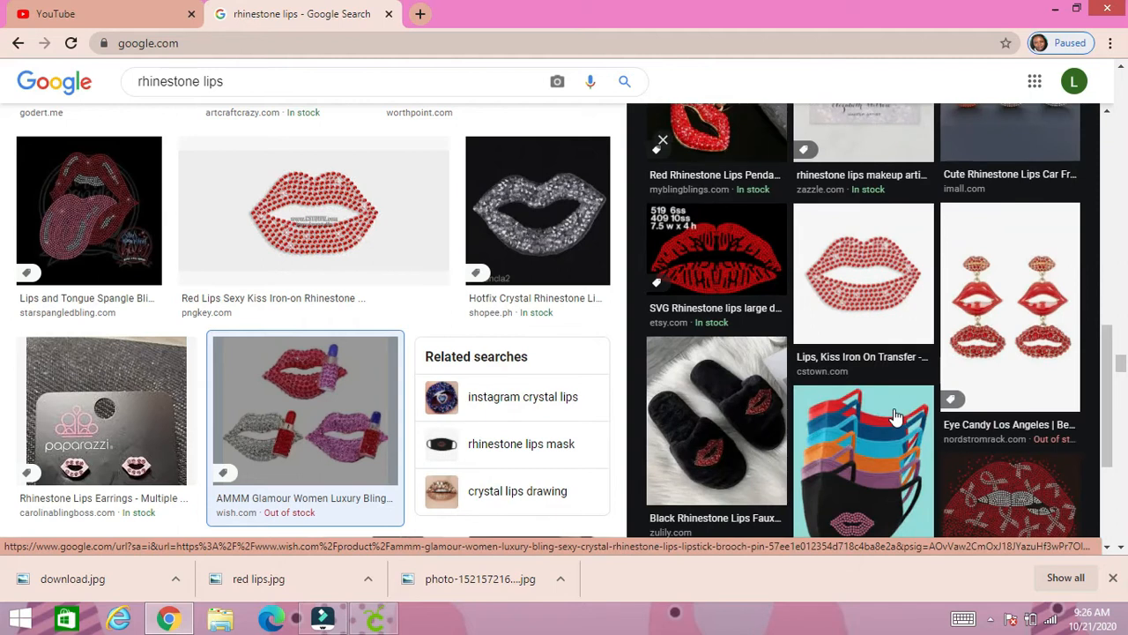
scroll(894, 415, down, 3)
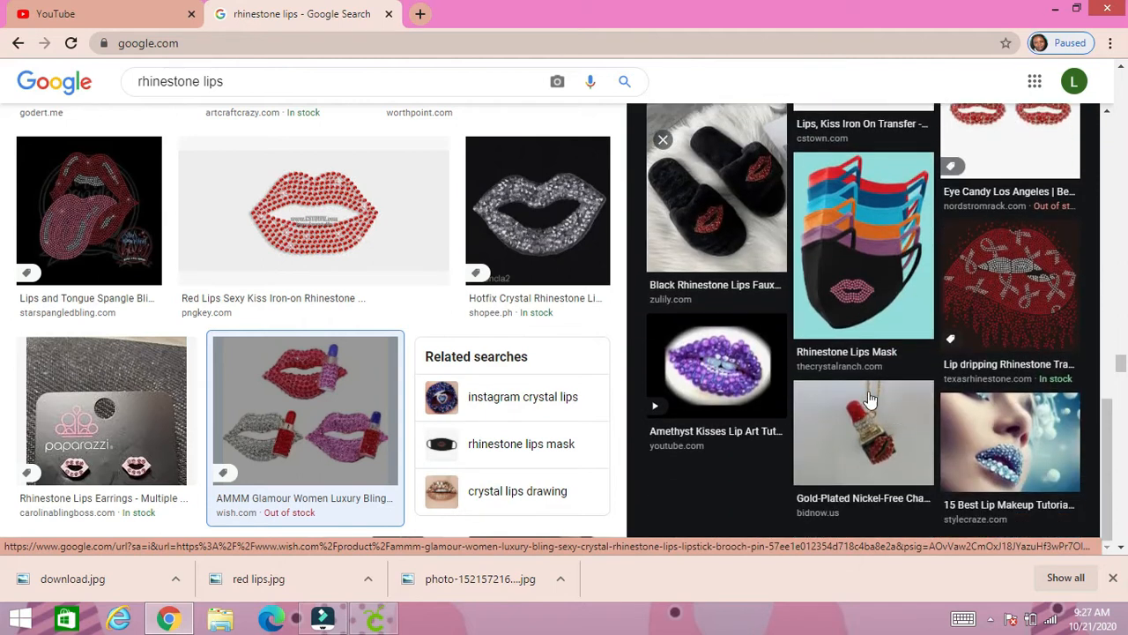
scroll(830, 316, up, 1)
scroll(830, 315, up, 6)
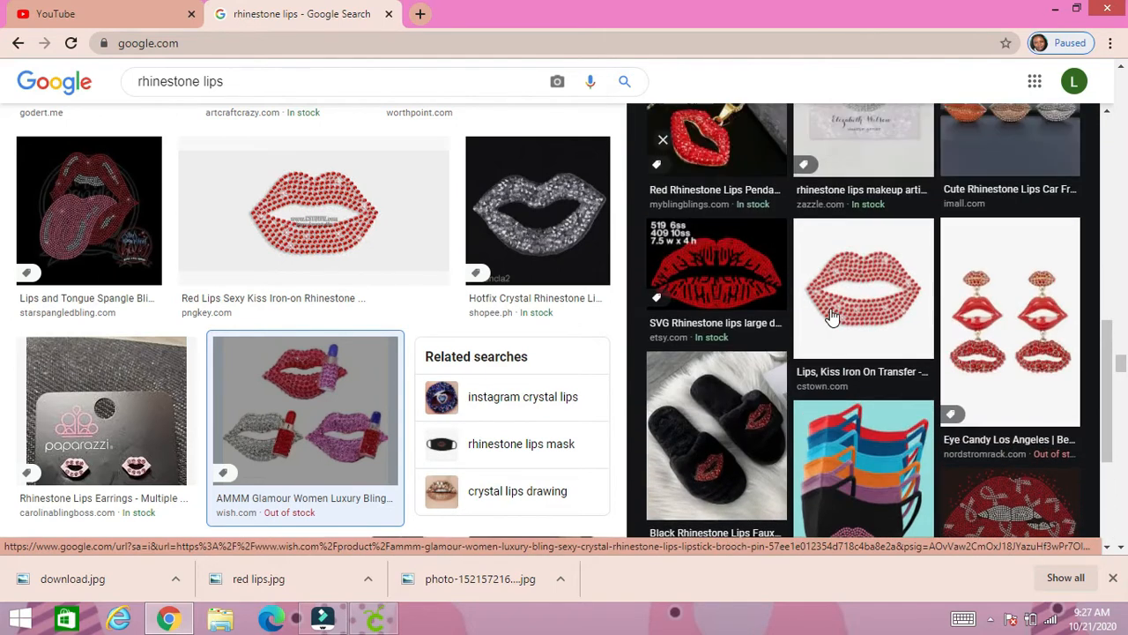
scroll(835, 320, up, 2)
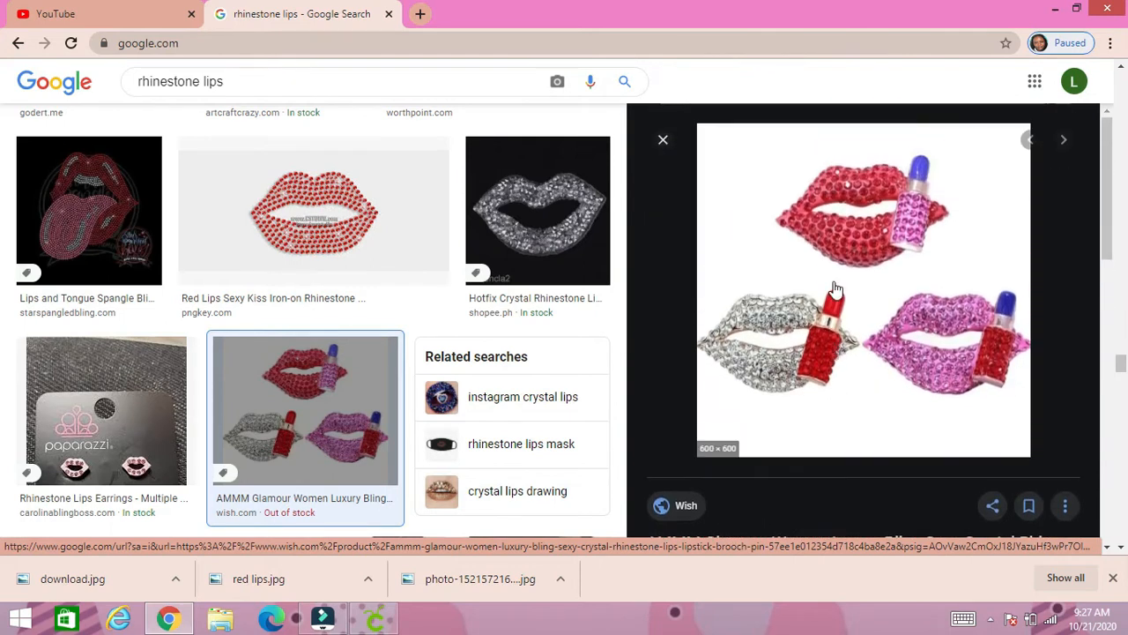
- Save the previewed picture of three rhinestone lips to Downloads as a JPEG image named "multi lips"
right_click(840, 292)
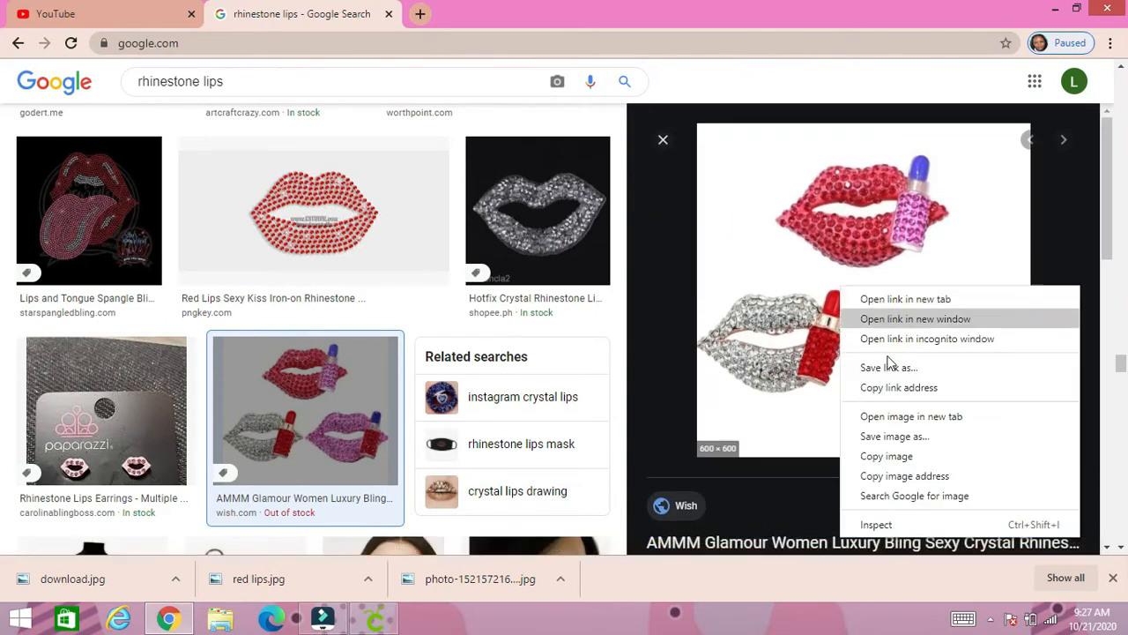
click(901, 435)
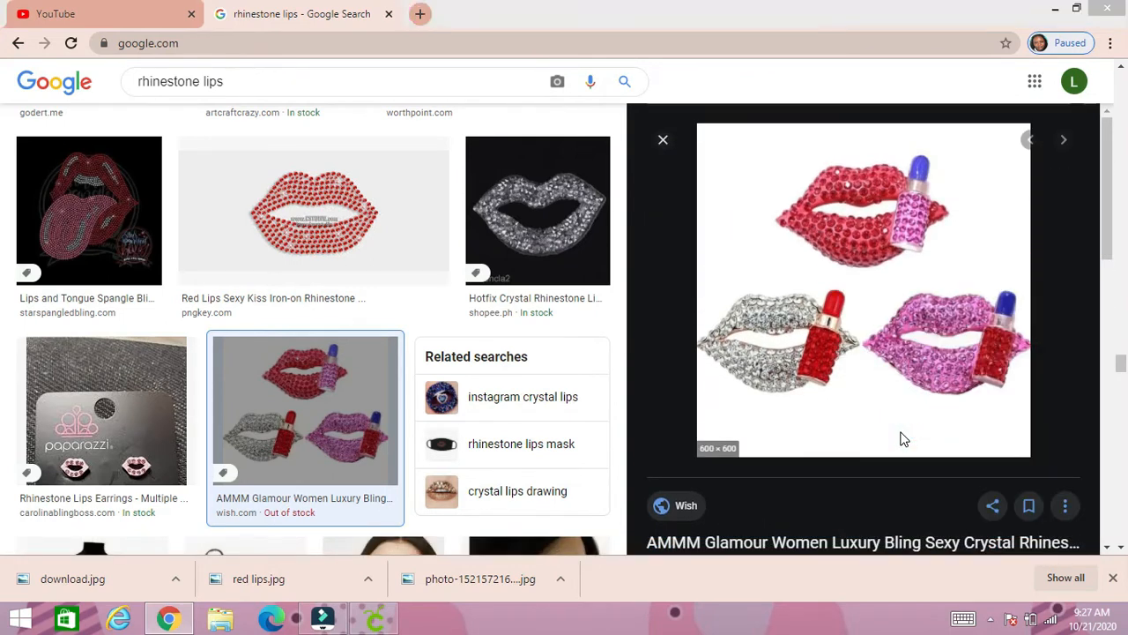
text(multi lips)
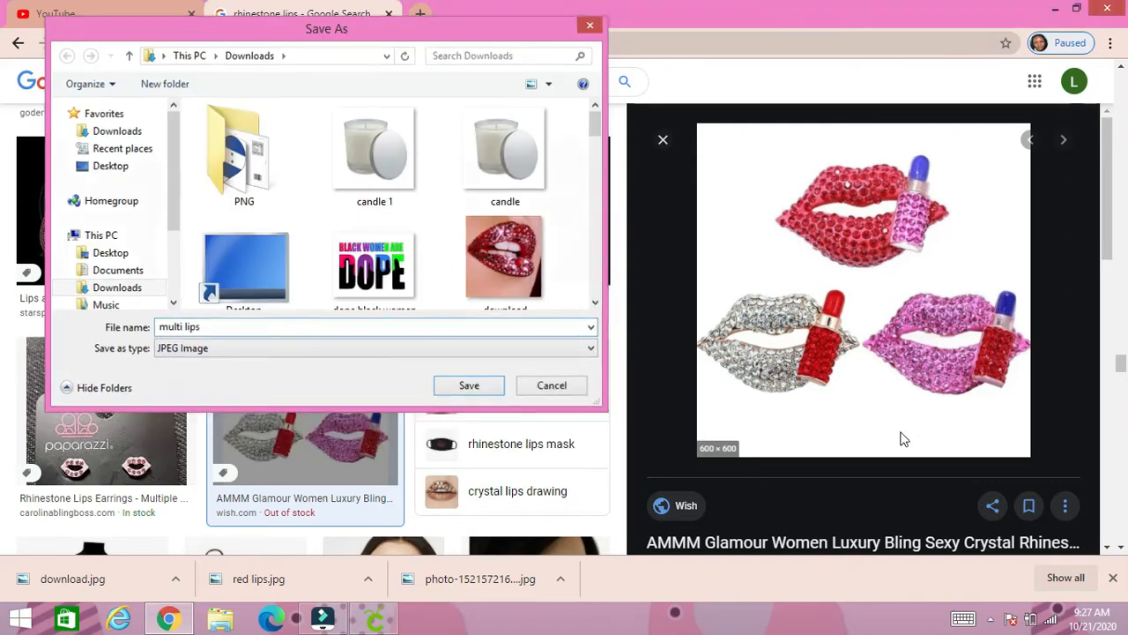
key(Return)
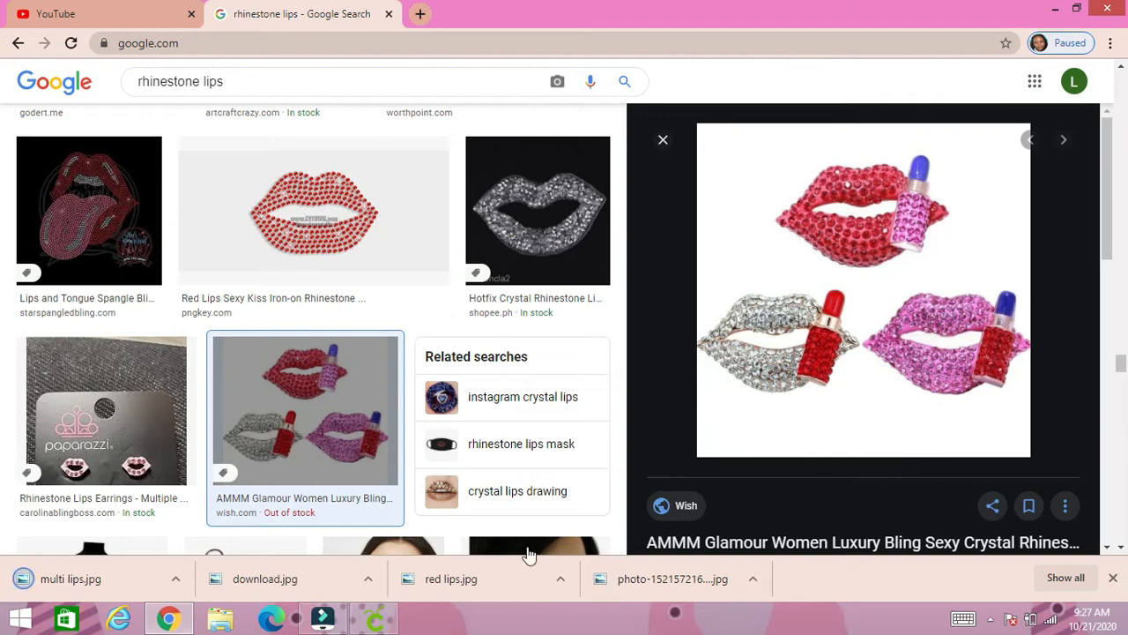
- Switch to Cricut Design Space and open "multi lips.jpg" from Downloads as a new image upload
click(375, 621)
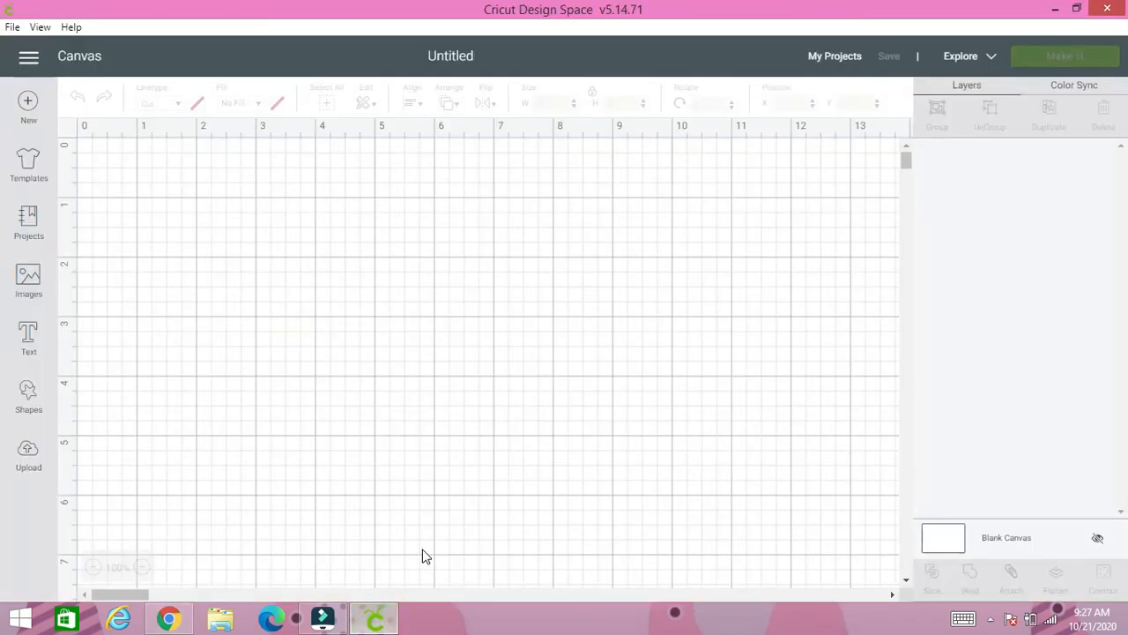
click(28, 456)
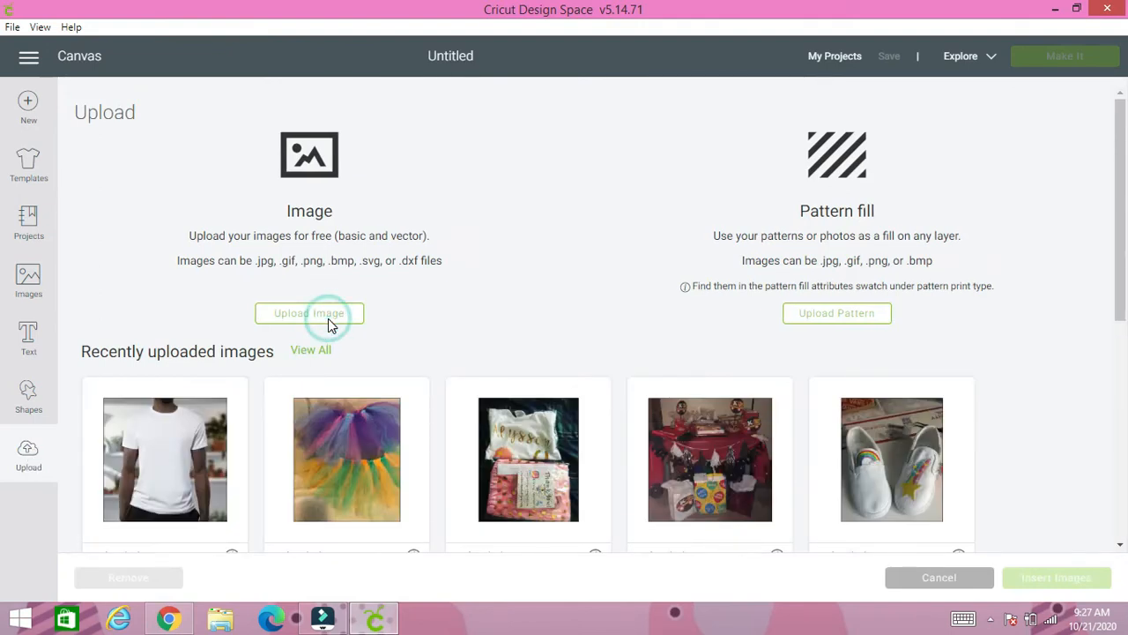
click(328, 317)
click(570, 338)
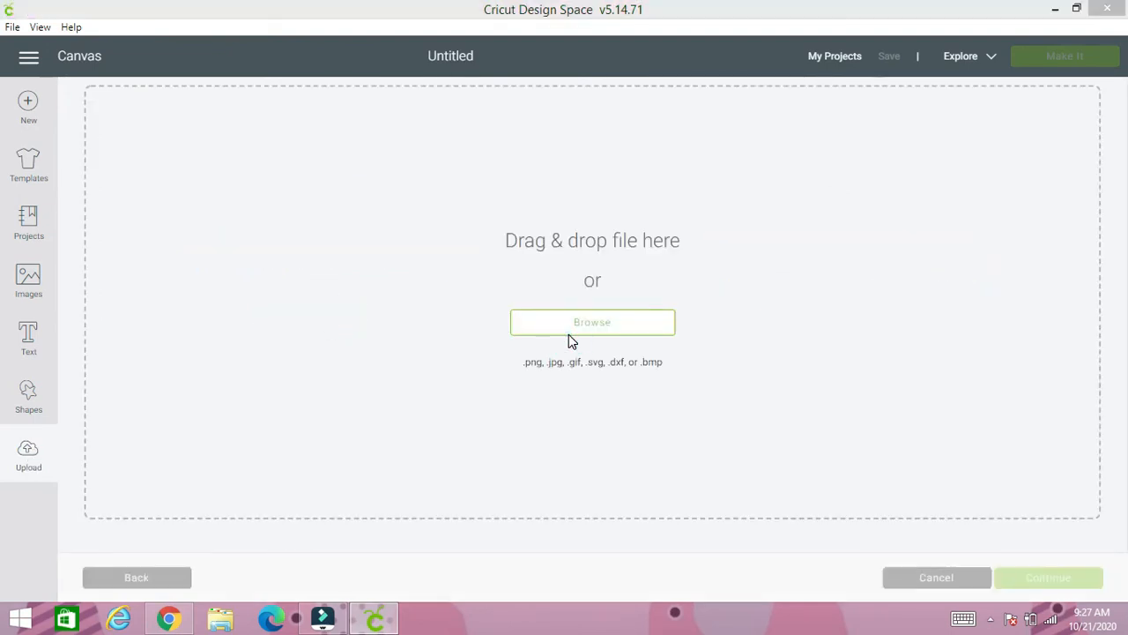
text(mult)
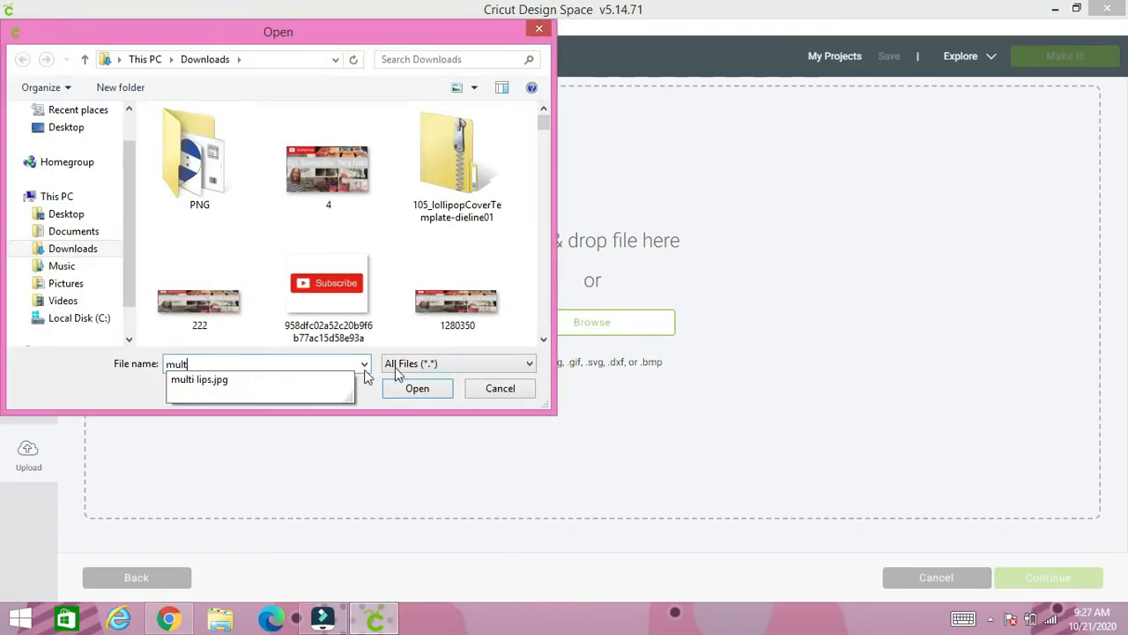
click(295, 389)
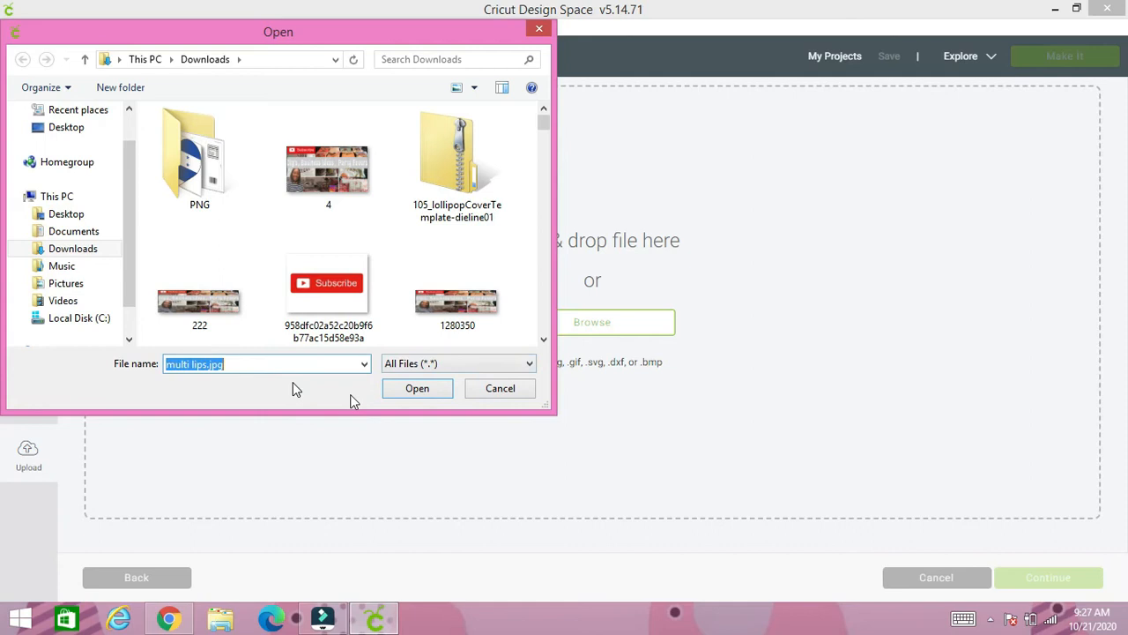
click(414, 393)
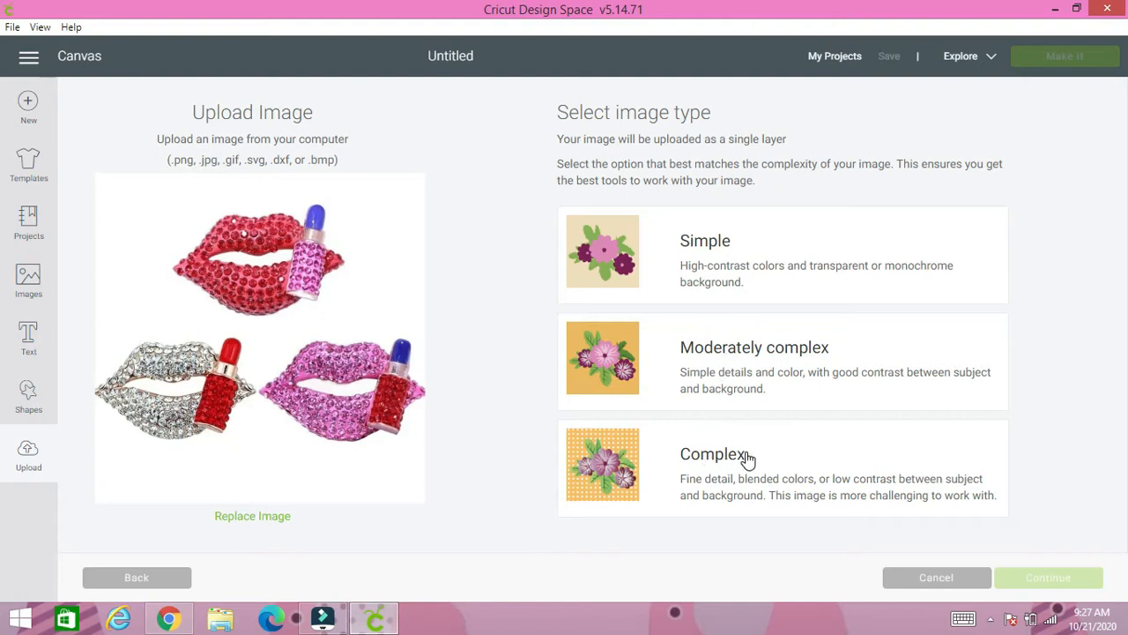
- Set the image type to Moderately complex and erase the white background around the three lips
click(762, 369)
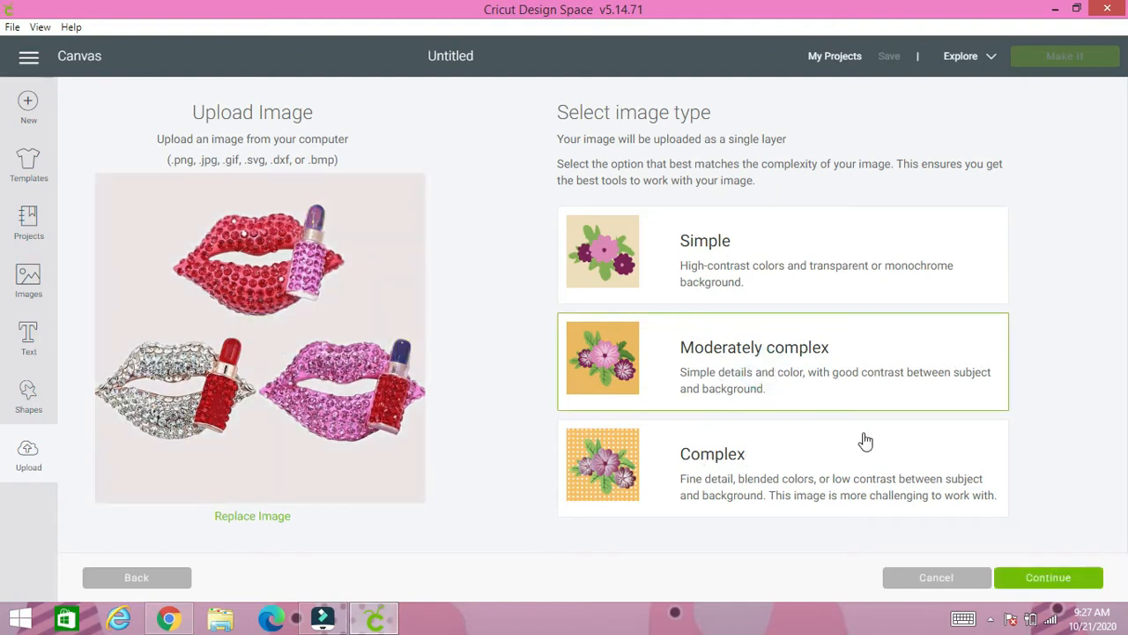
click(1077, 580)
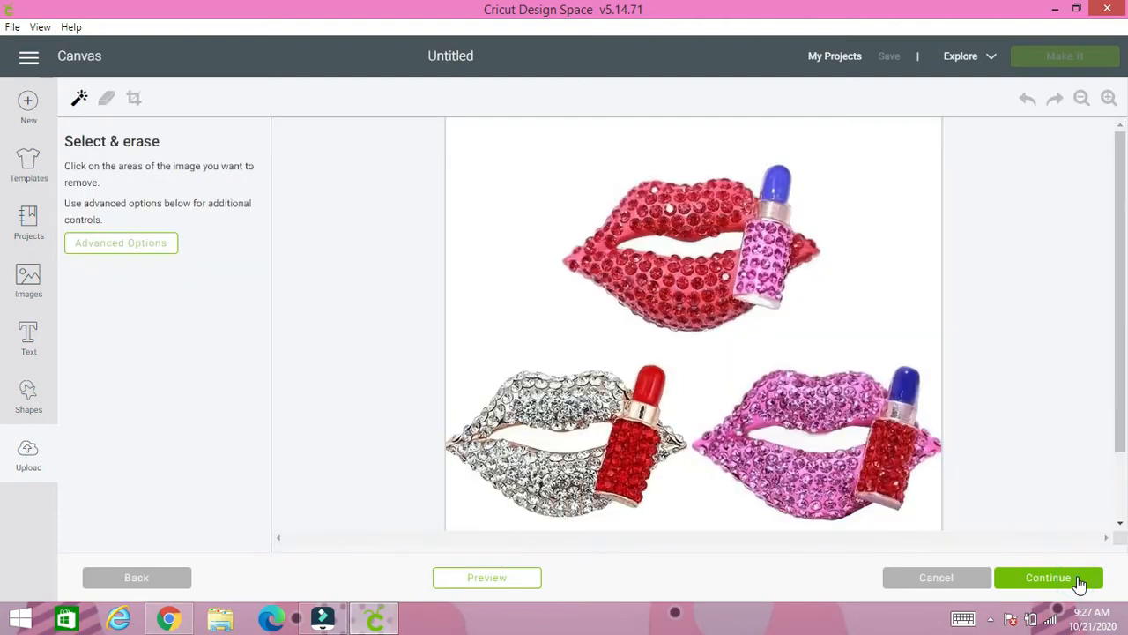
click(74, 102)
click(486, 183)
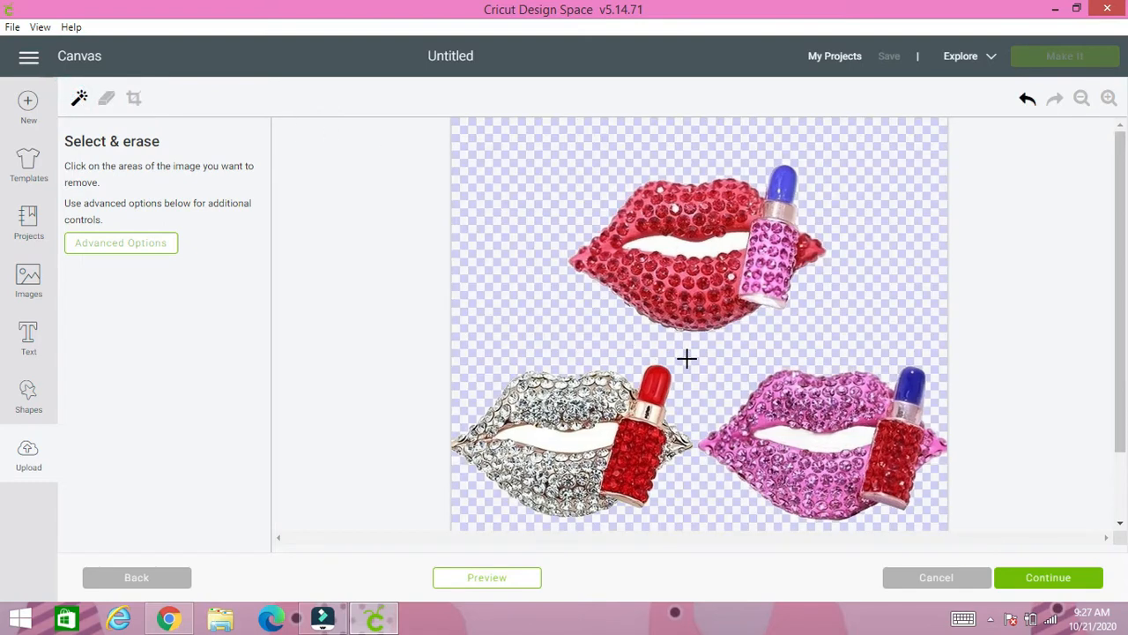
- Erase the white areas inside the mouth openings of the silver, pink and red lips and check for leftover background
scroll(687, 357, down, 2)
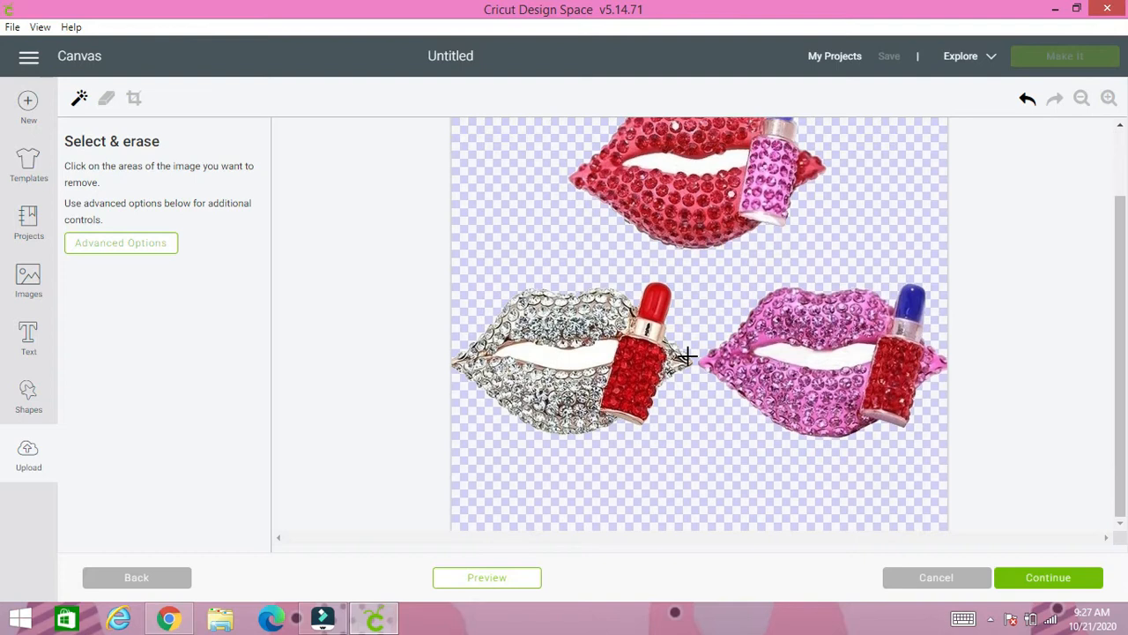
click(604, 354)
click(835, 360)
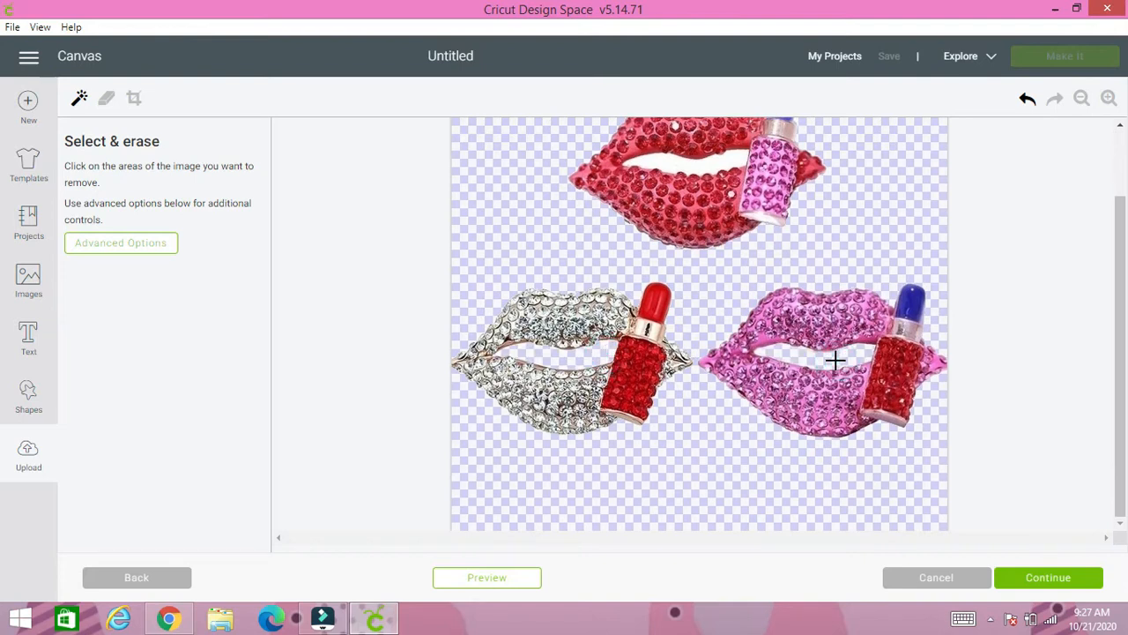
click(712, 164)
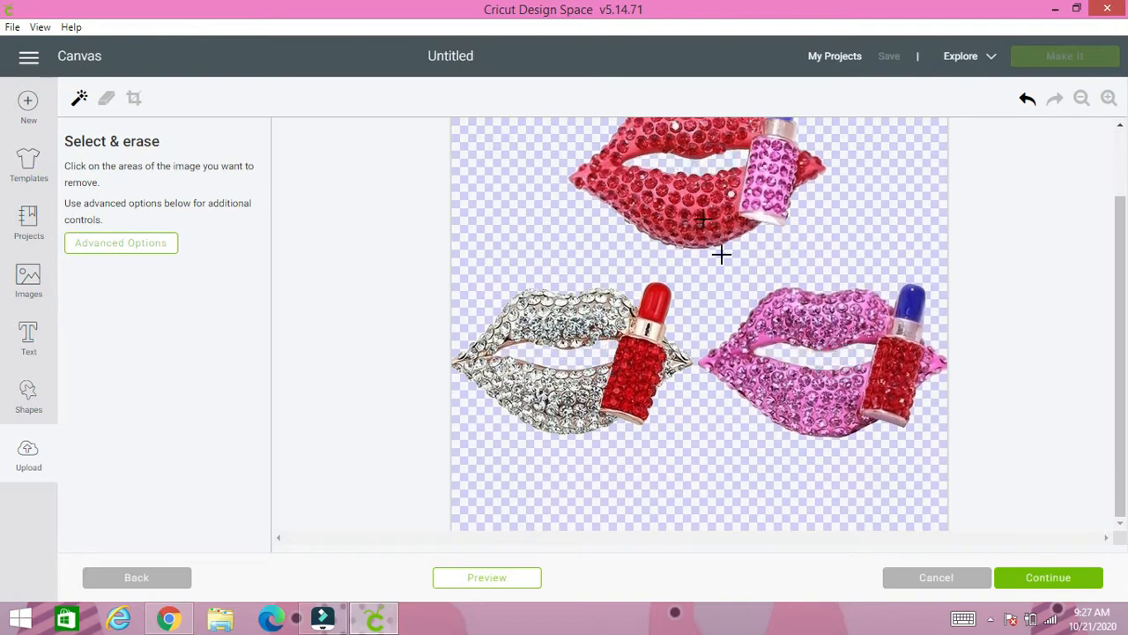
click(1109, 98)
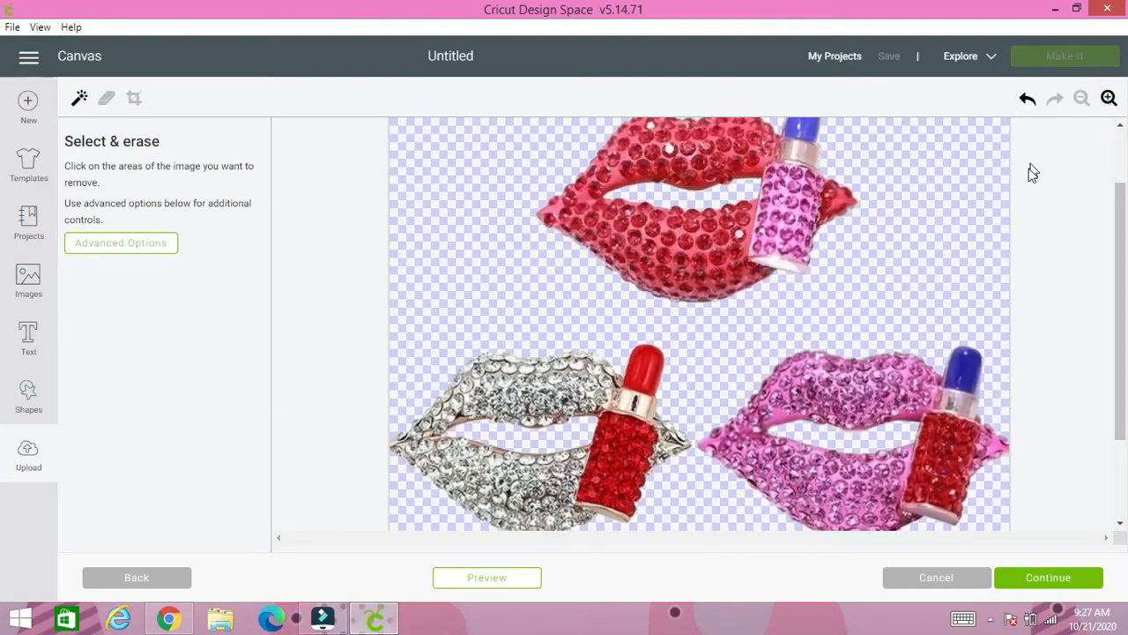
scroll(907, 333, up, 1)
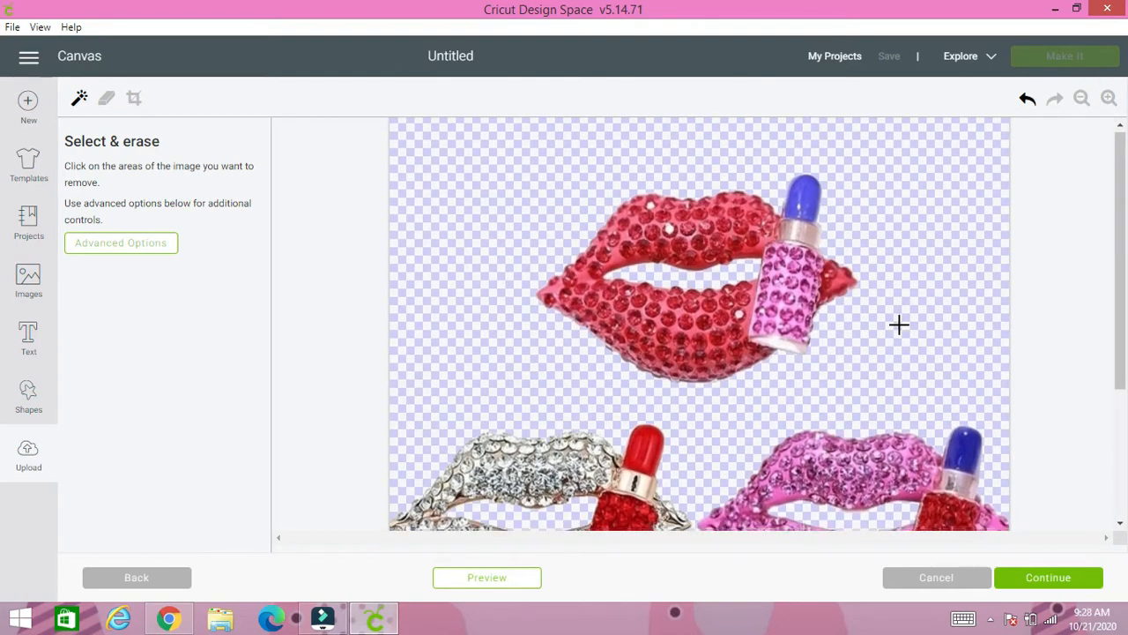
scroll(899, 323, down, 3)
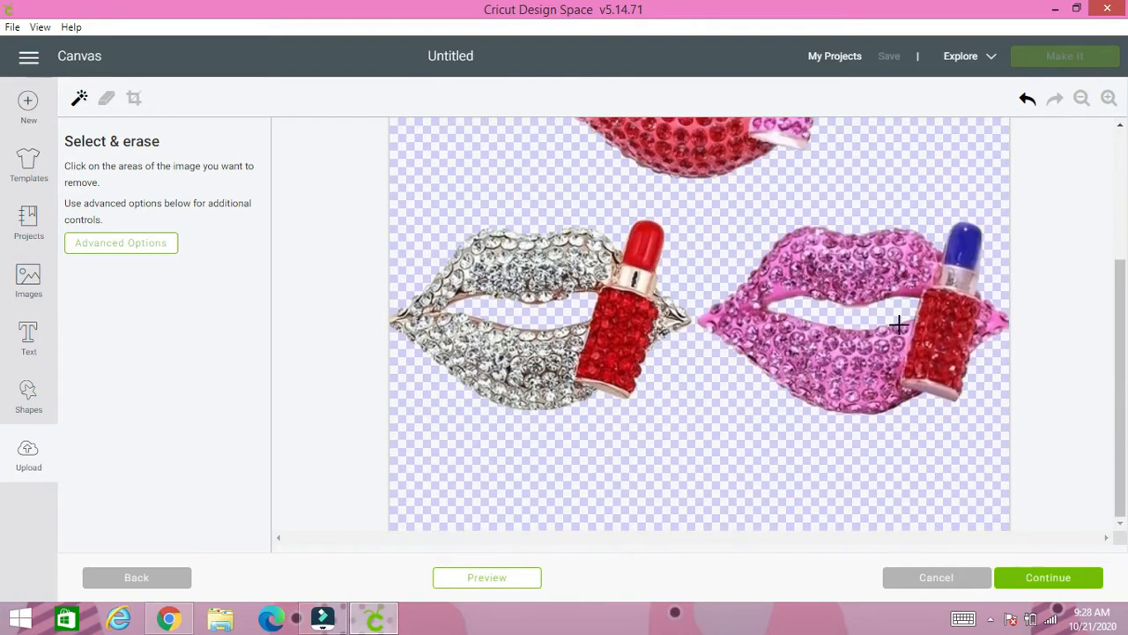
click(1083, 98)
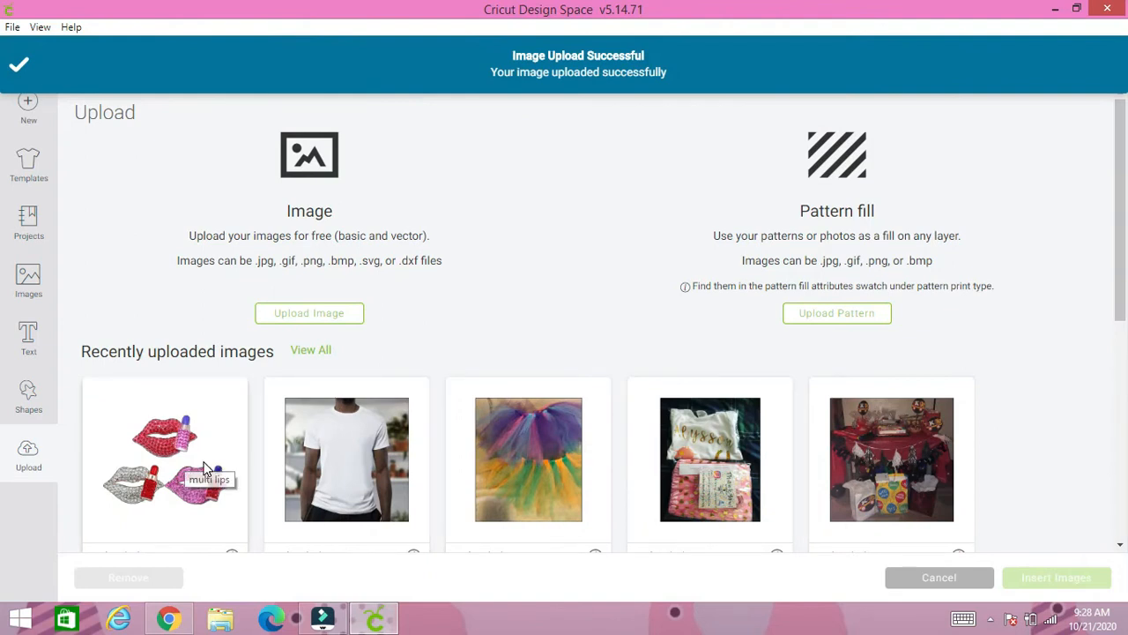
- Show all uploaded images and select the multi lips image
scroll(204, 468, down, 1)
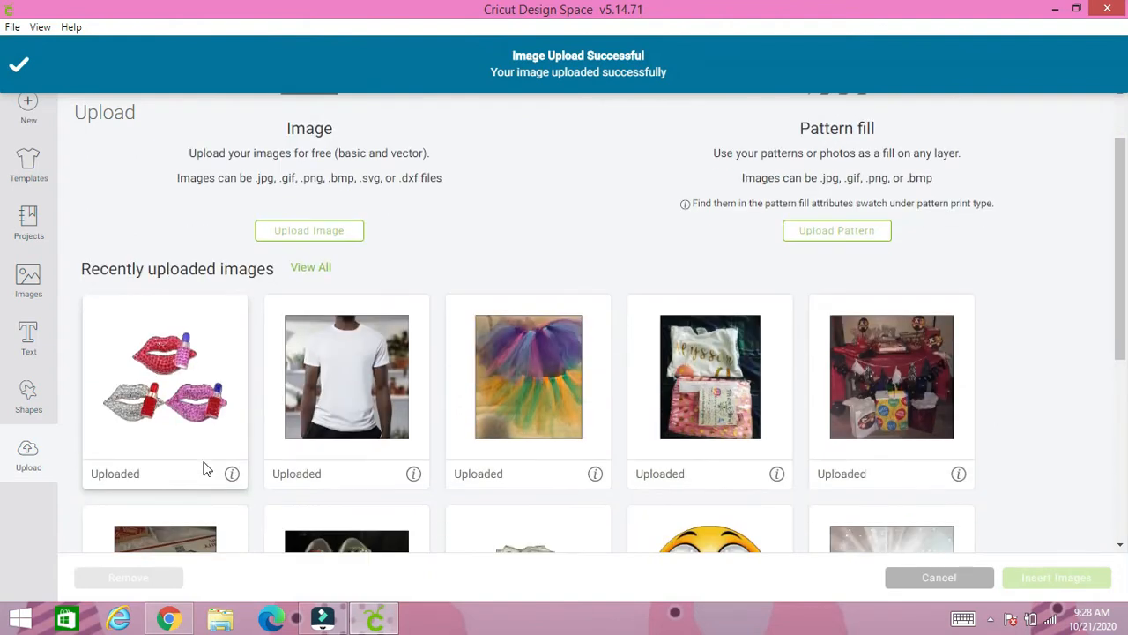
click(307, 271)
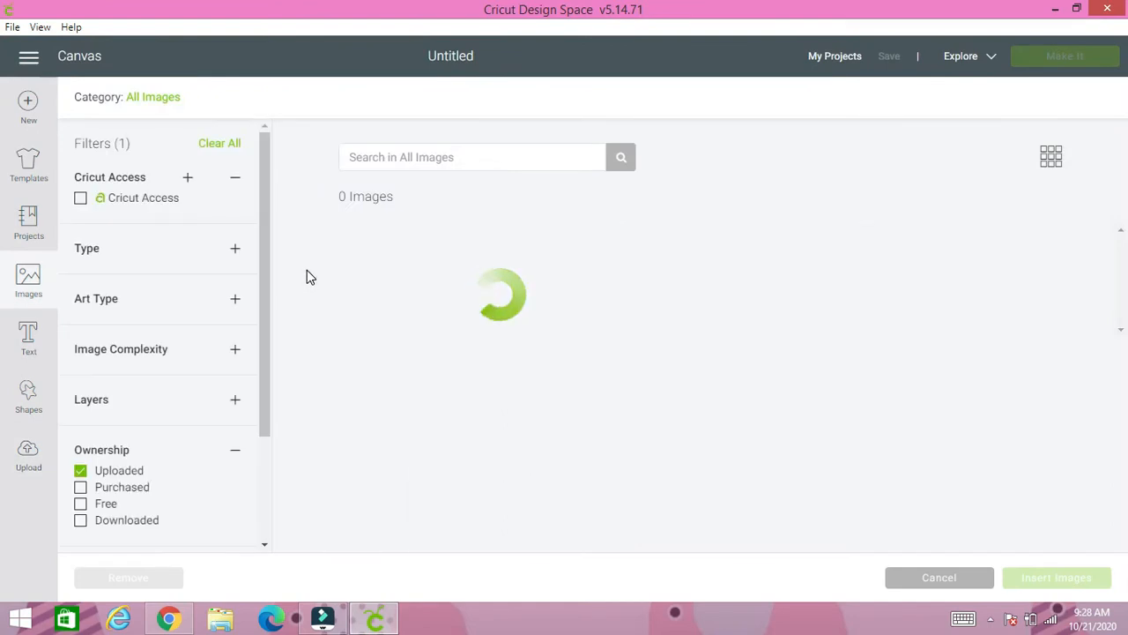
scroll(559, 445, down, 2)
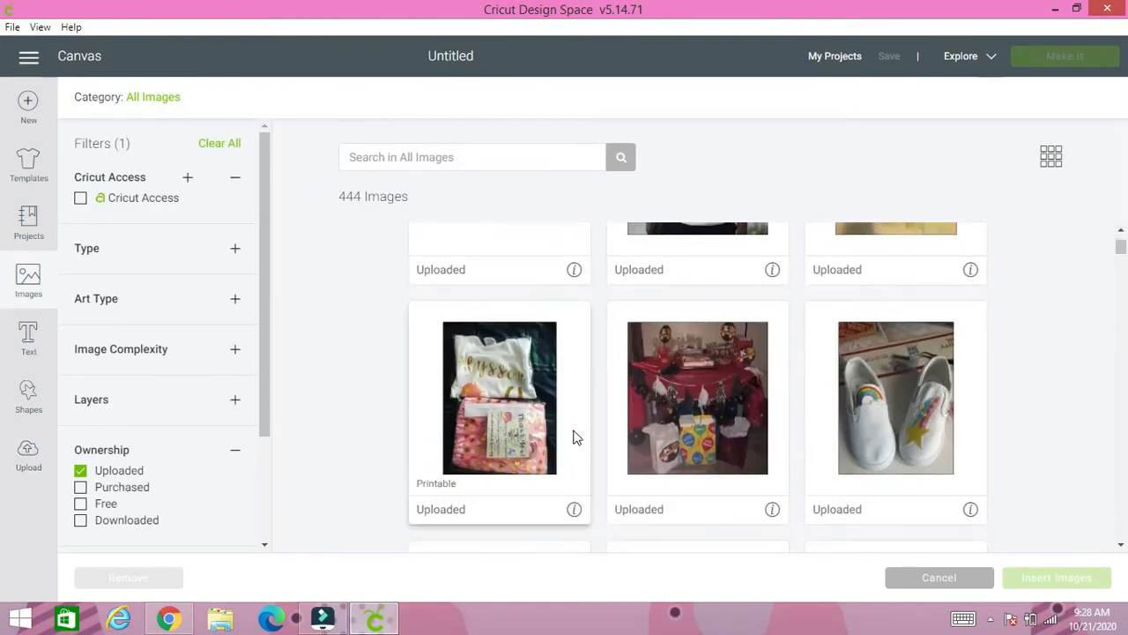
scroll(571, 406, up, 1)
scroll(568, 370, up, 1)
click(559, 322)
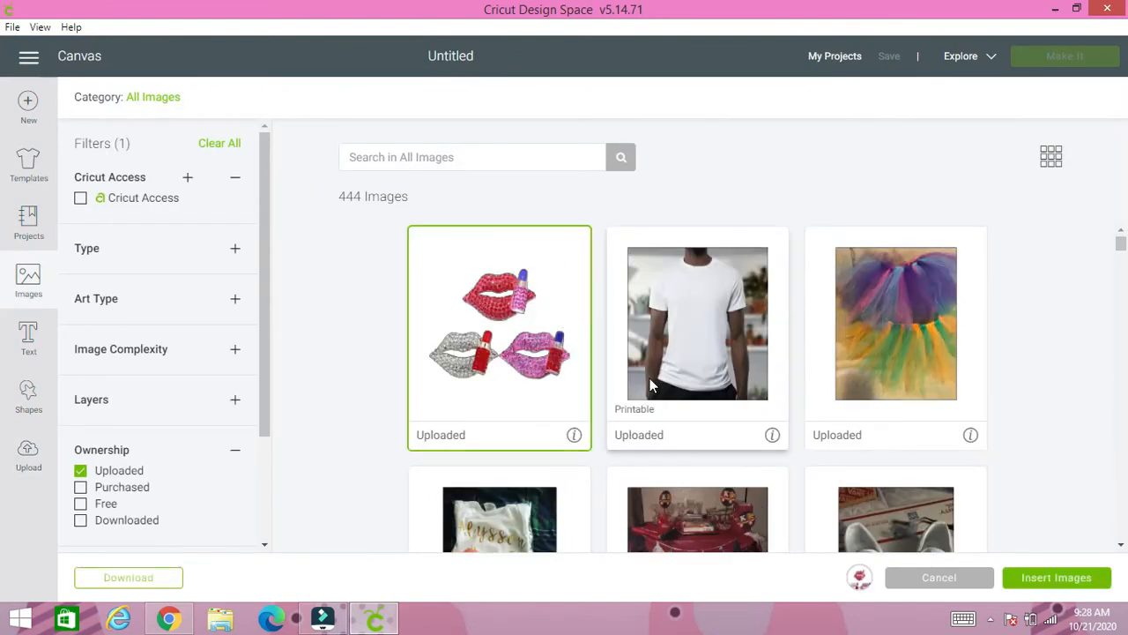
- Look through the library of previously uploaded images
scroll(650, 378, down, 3)
scroll(661, 383, down, 3)
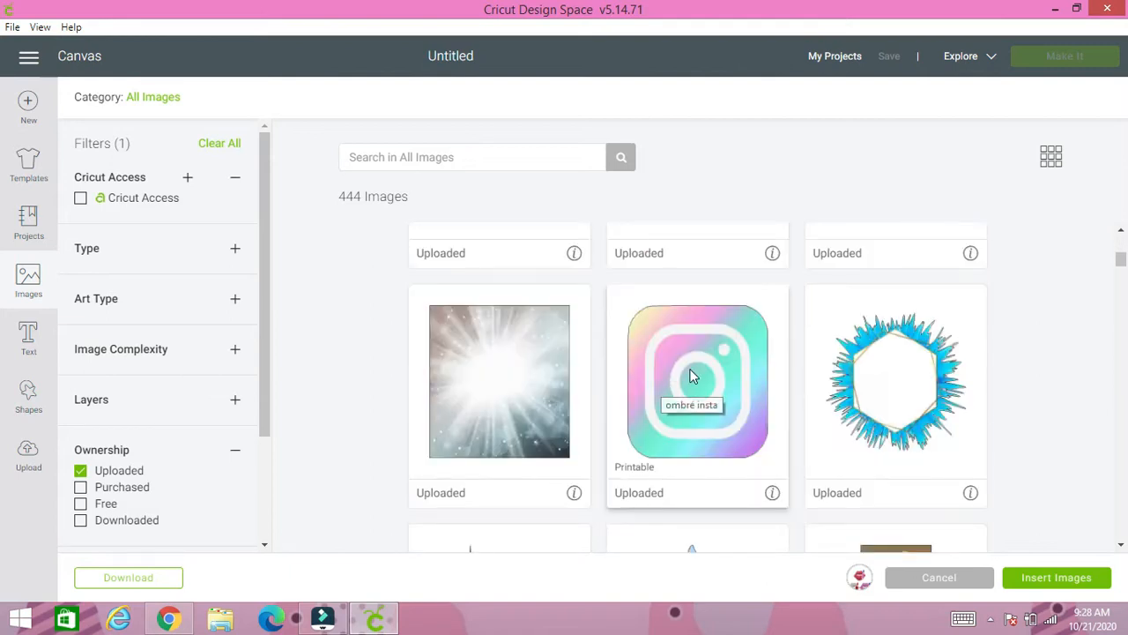
scroll(617, 353, up, 3)
scroll(564, 343, up, 3)
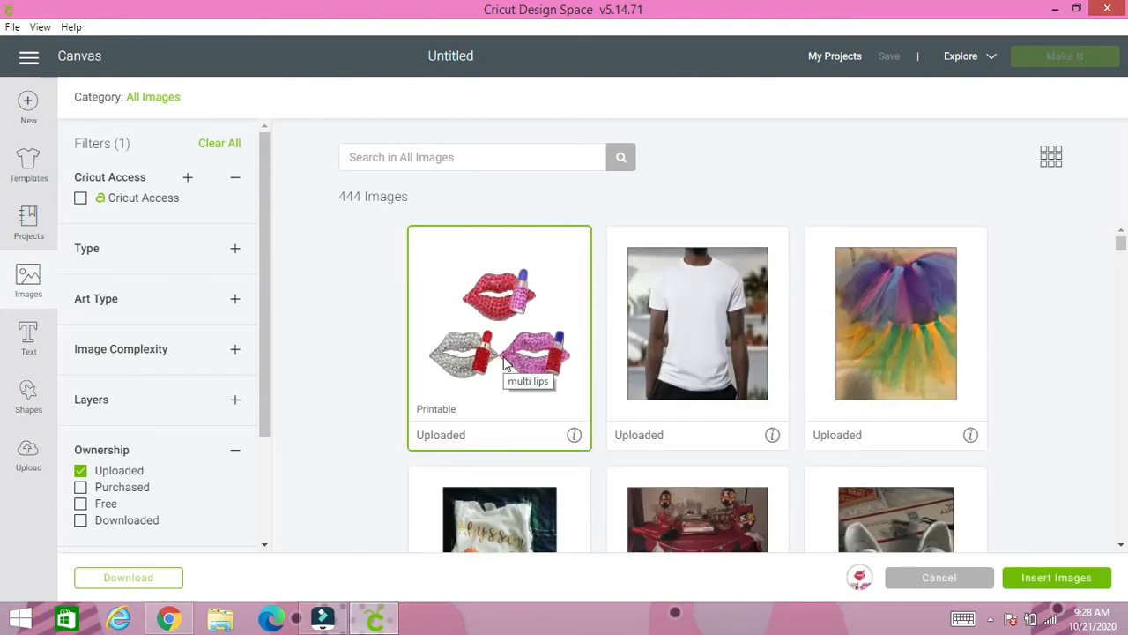
scroll(679, 478, down, 6)
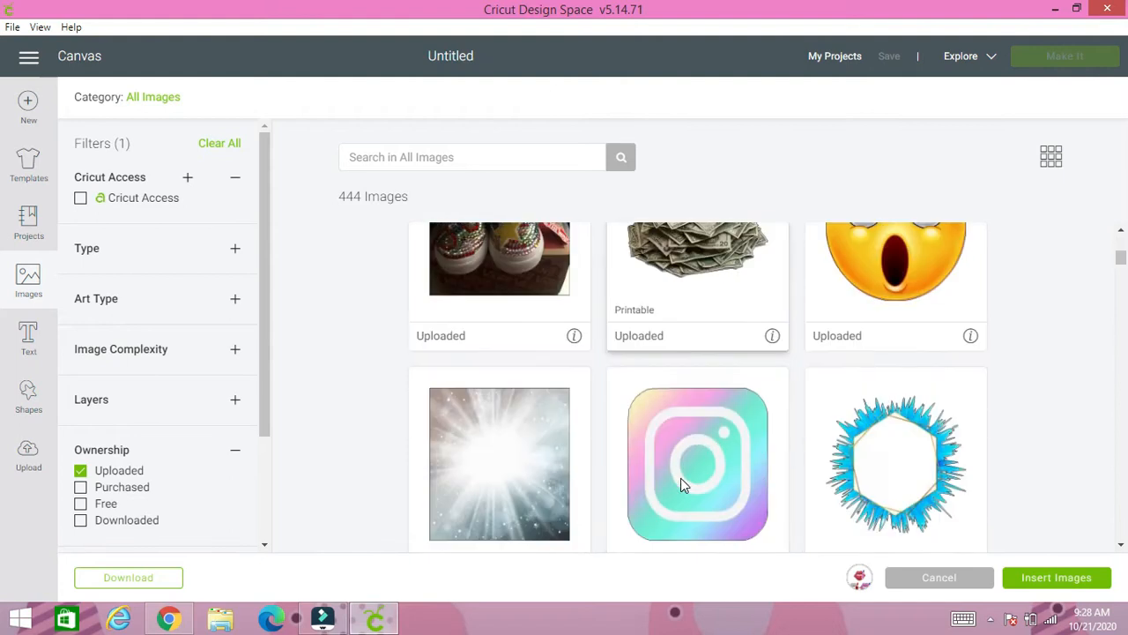
scroll(680, 483, down, 4)
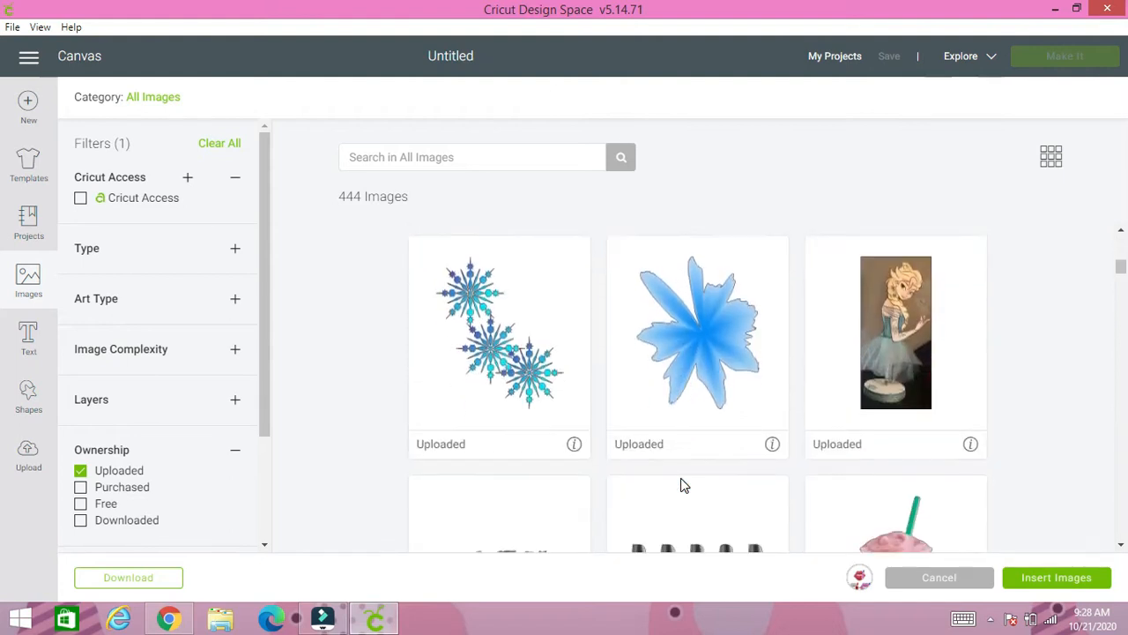
scroll(684, 484, down, 5)
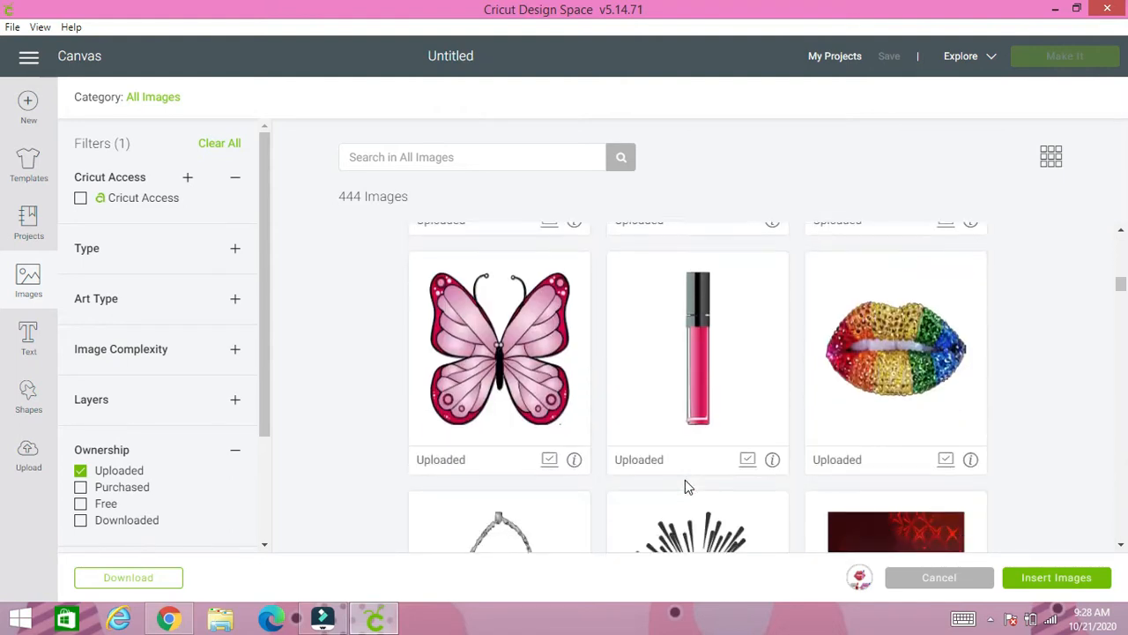
scroll(685, 484, down, 4)
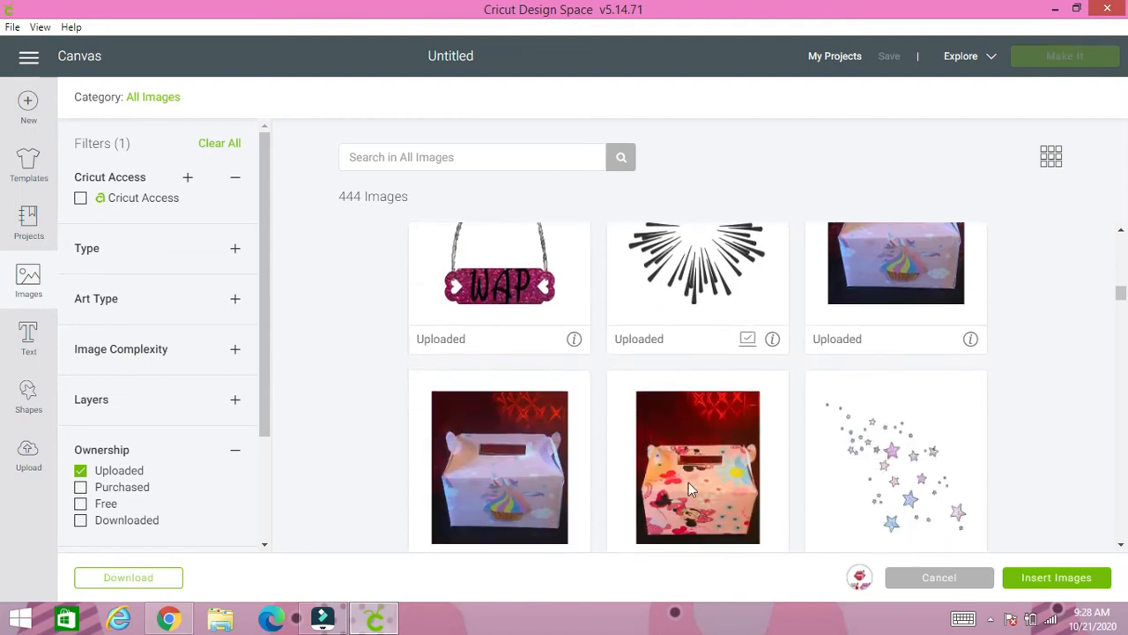
scroll(692, 490, down, 4)
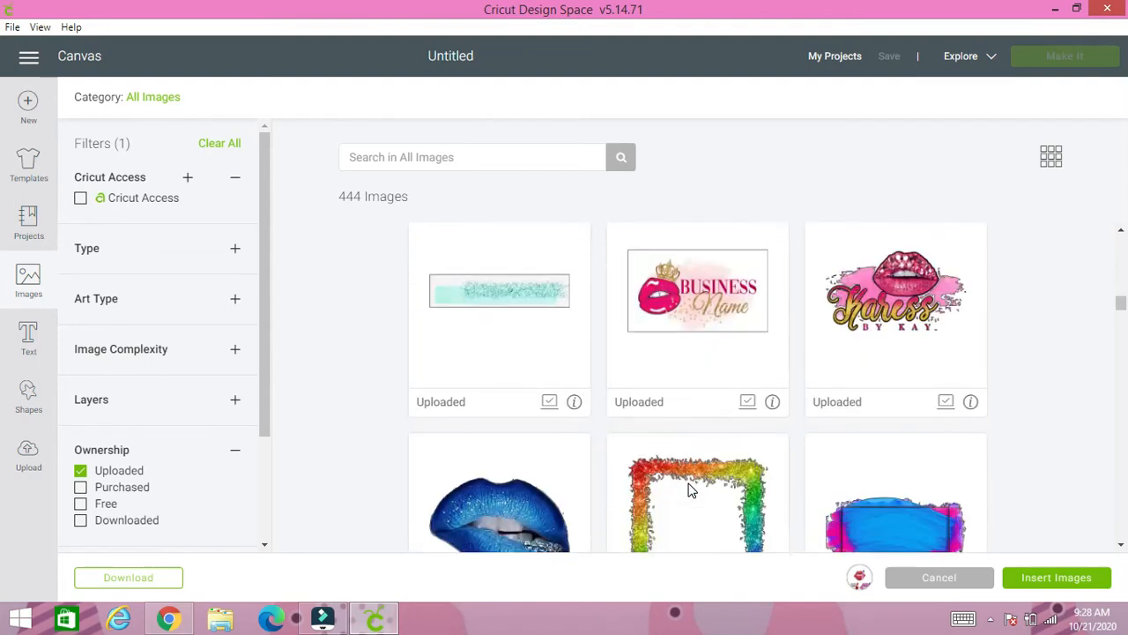
scroll(692, 491, down, 4)
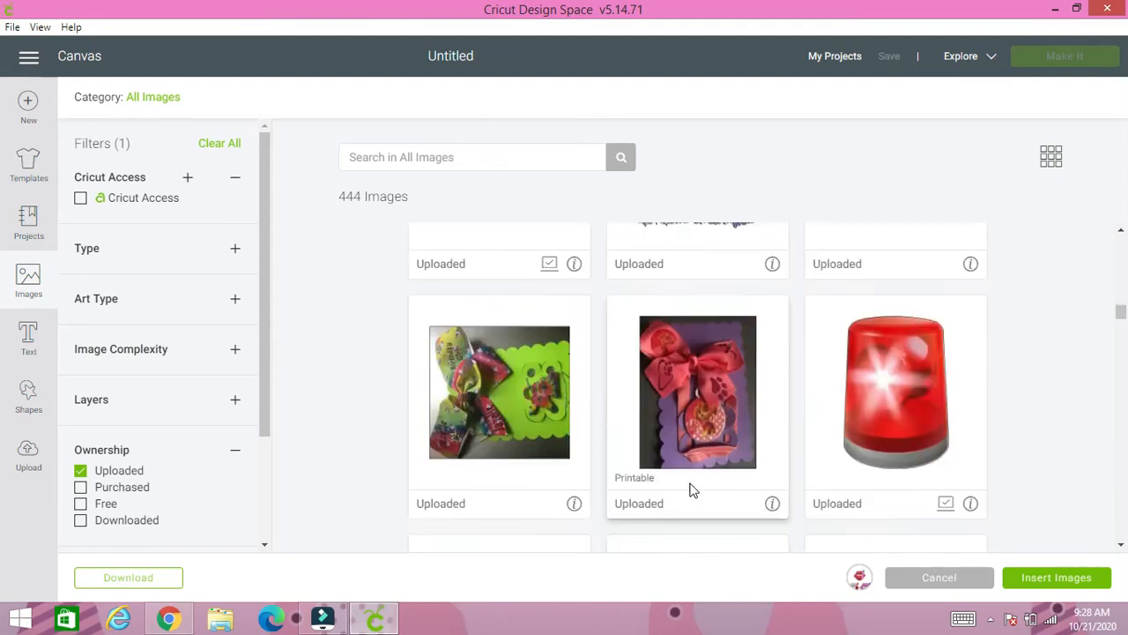
scroll(709, 489, down, 3)
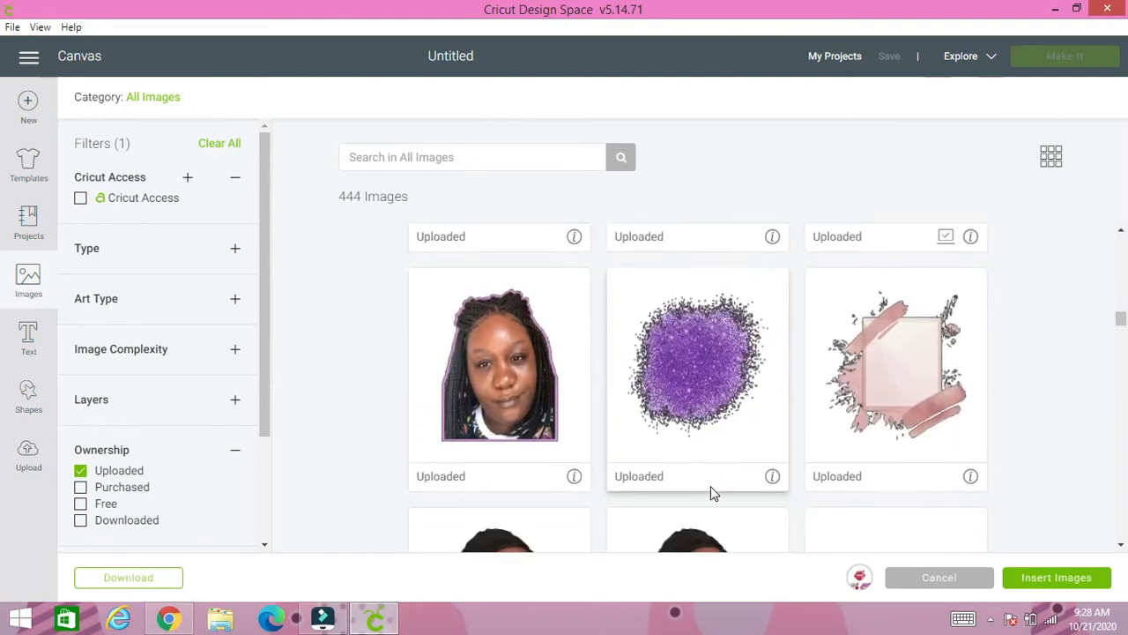
scroll(711, 490, down, 2)
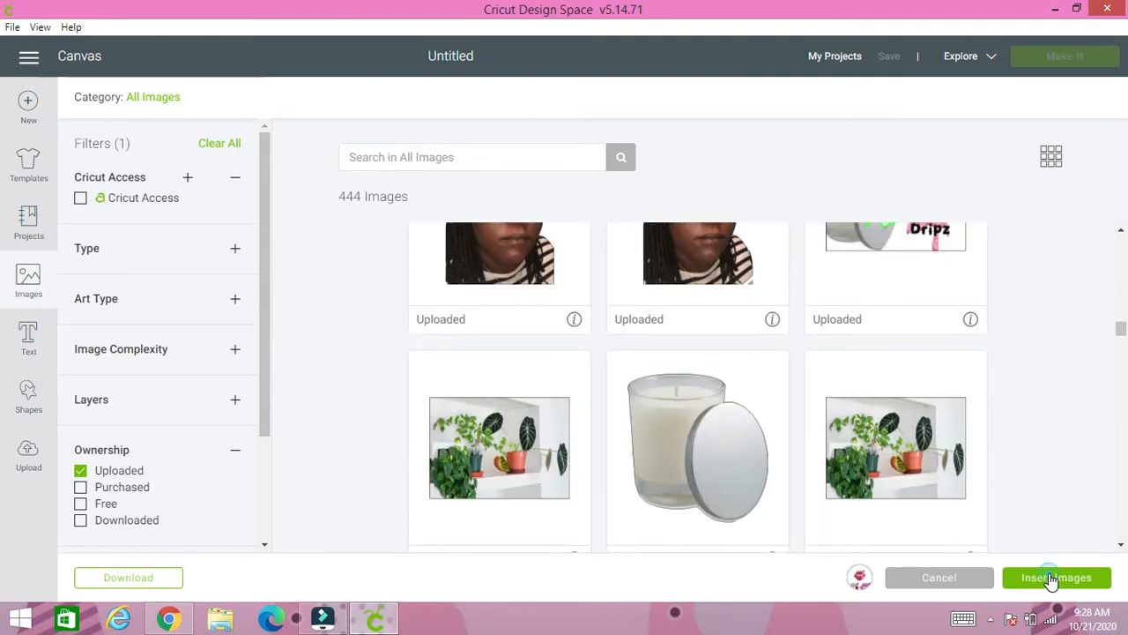
- Insert the selected lips image on the canvas, enlarge it proportionally to about 6.04 by 4.34 inches, and deselect it
click(1052, 577)
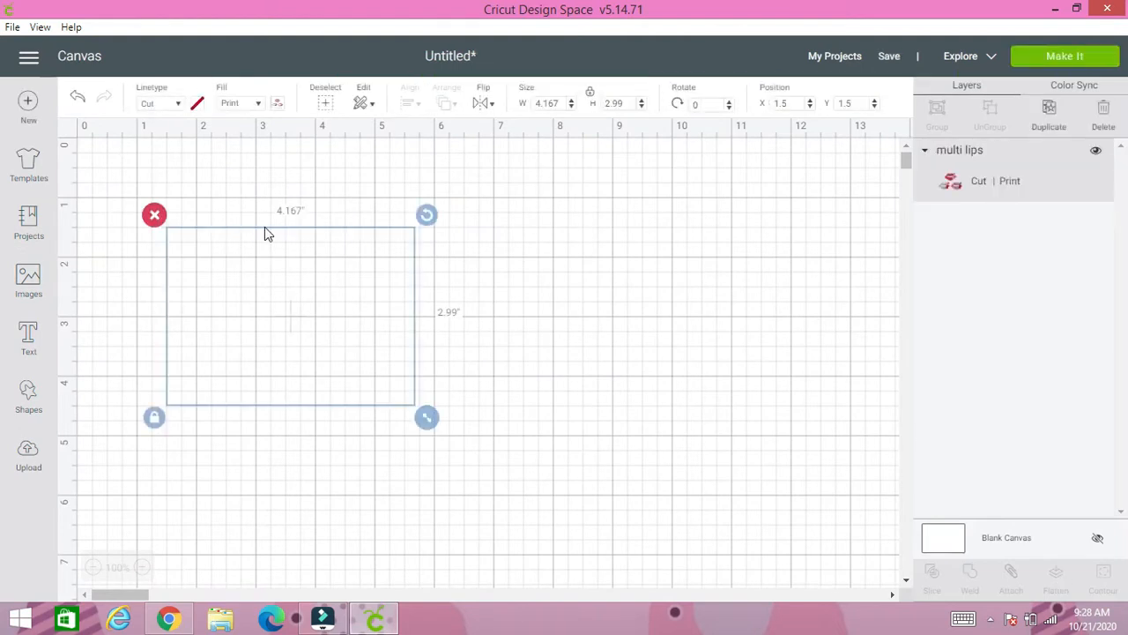
drag(429, 418, 544, 480)
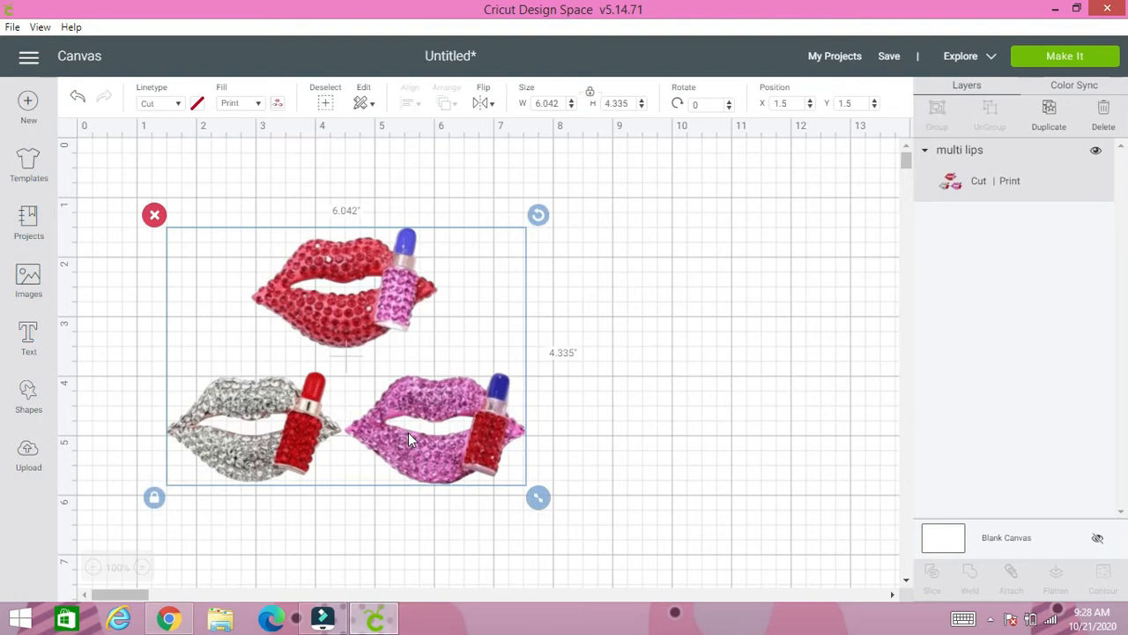
click(629, 381)
- Add a square and place it over the pink lips at about X 4.47, Y 3.76 inches
click(26, 397)
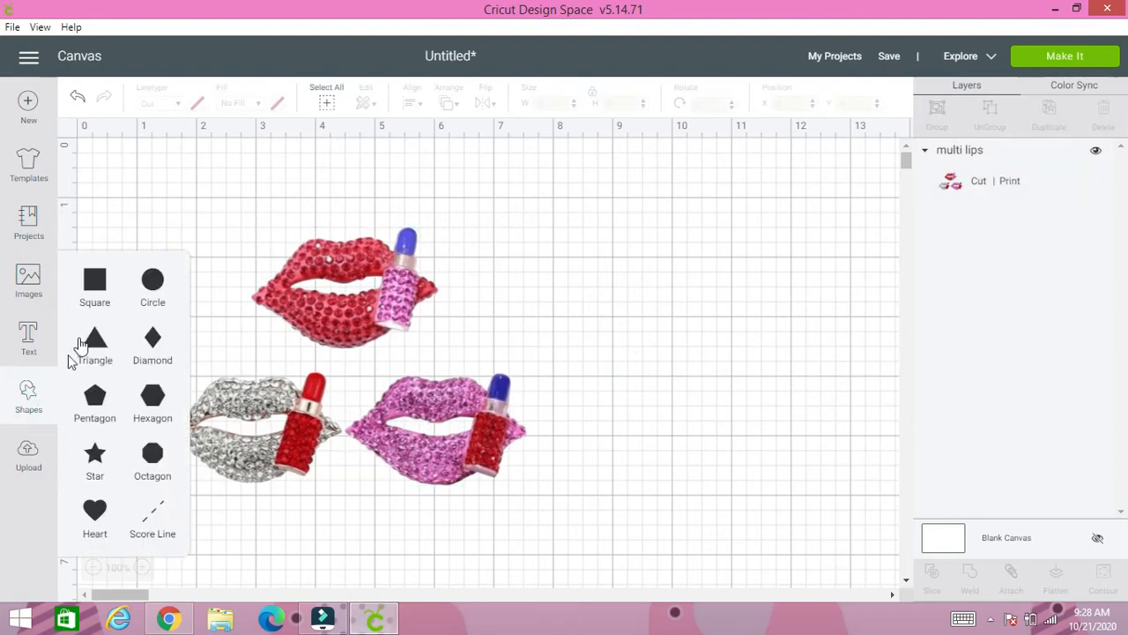
click(99, 288)
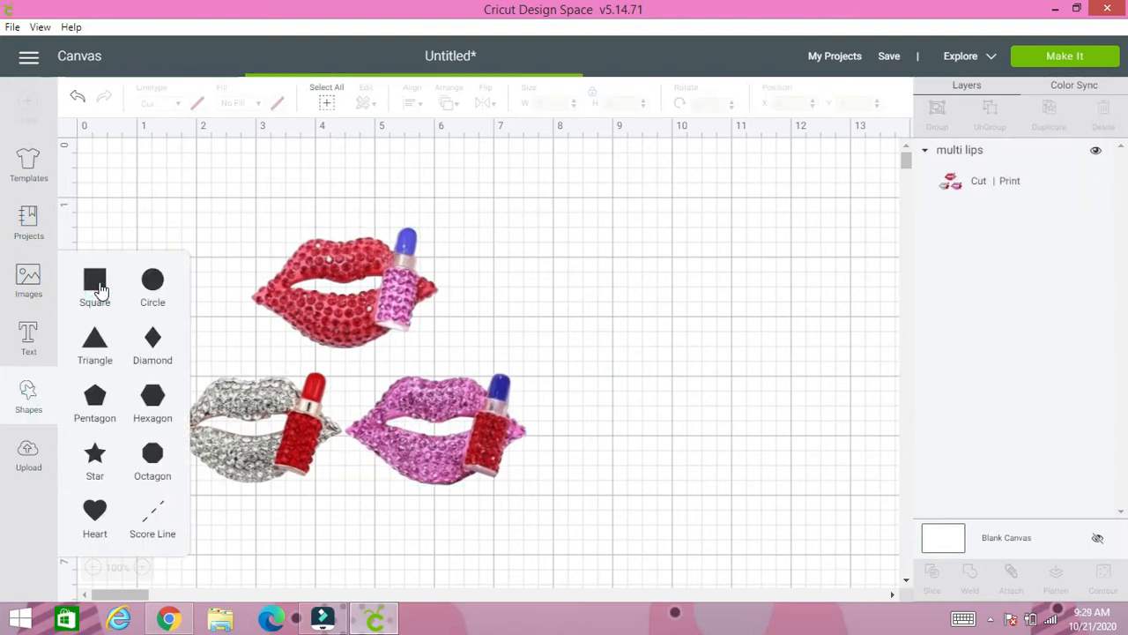
drag(274, 341, 438, 456)
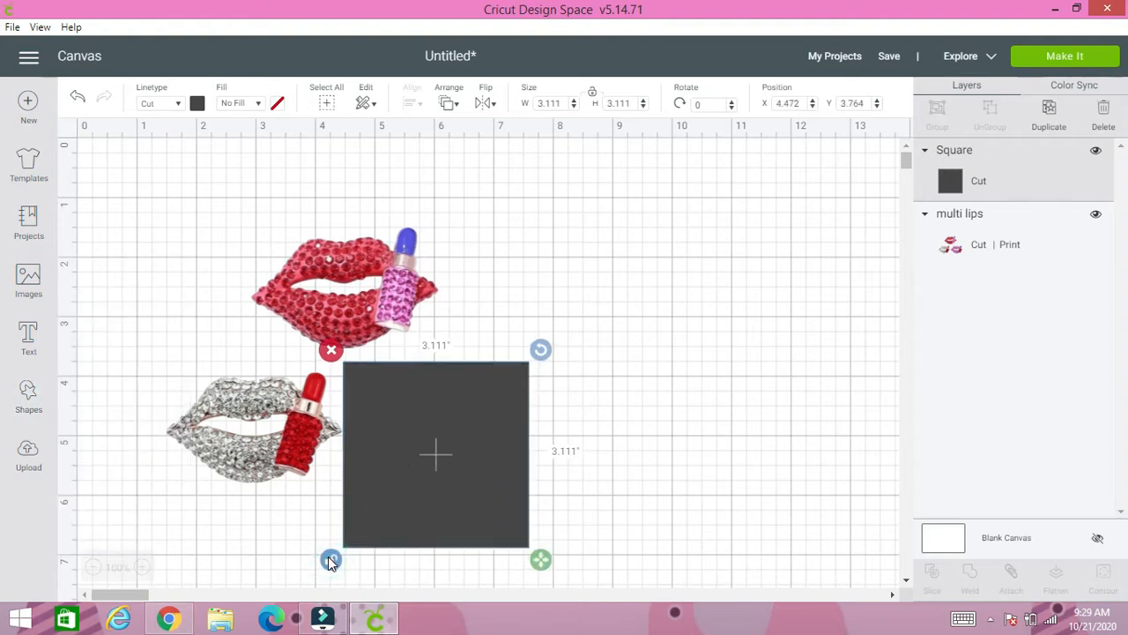
- Select the square together with the multi lips image and slice them
click(590, 510)
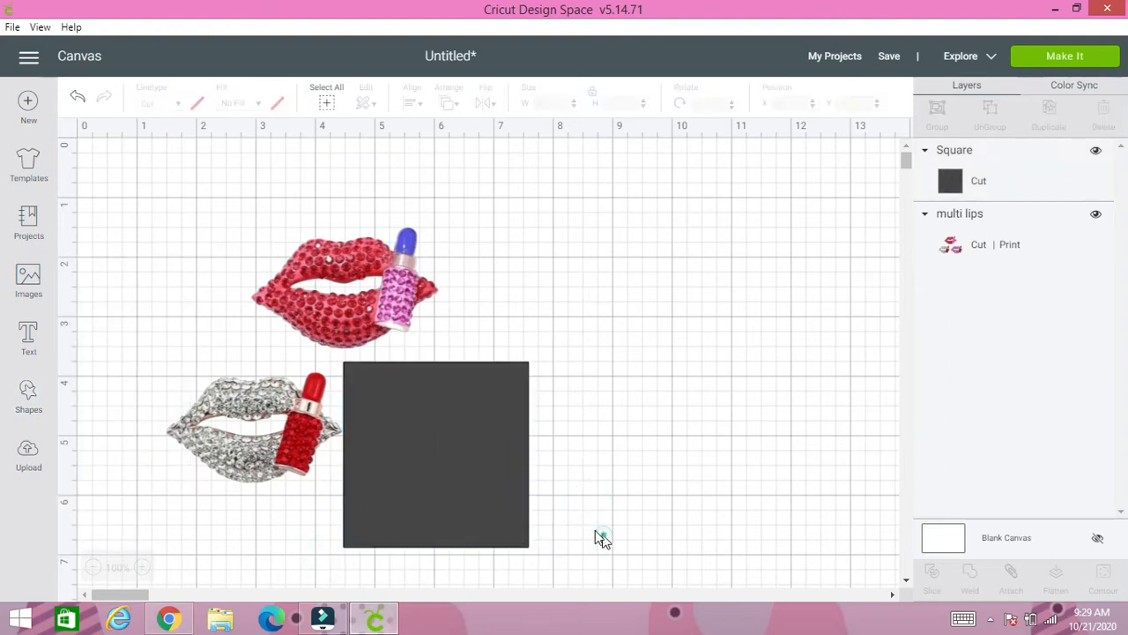
drag(601, 537, 344, 349)
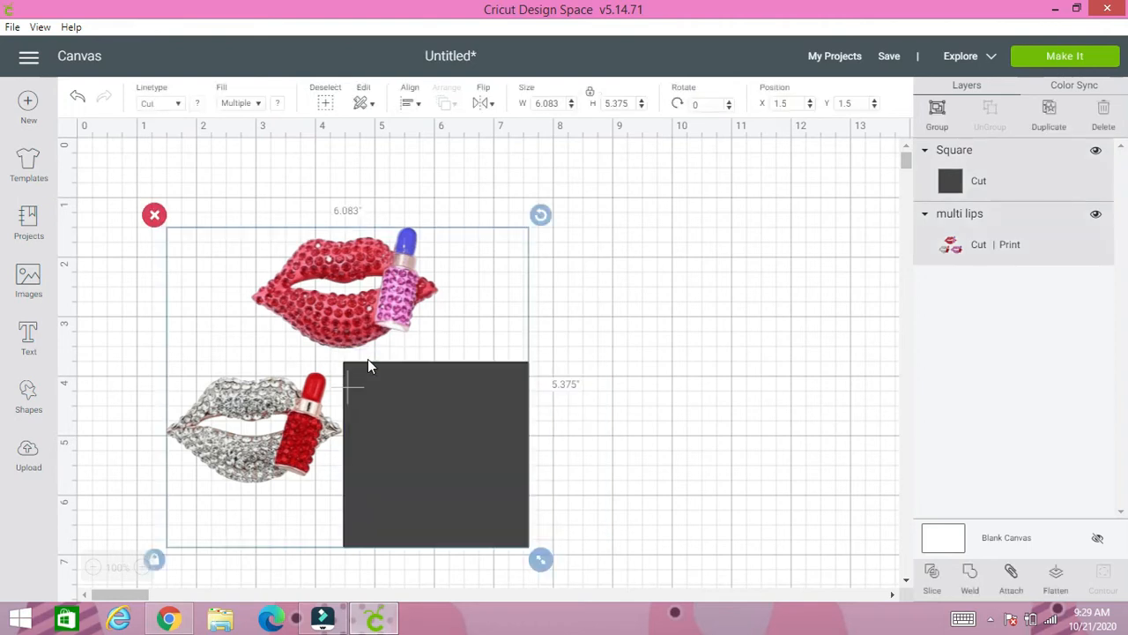
click(930, 577)
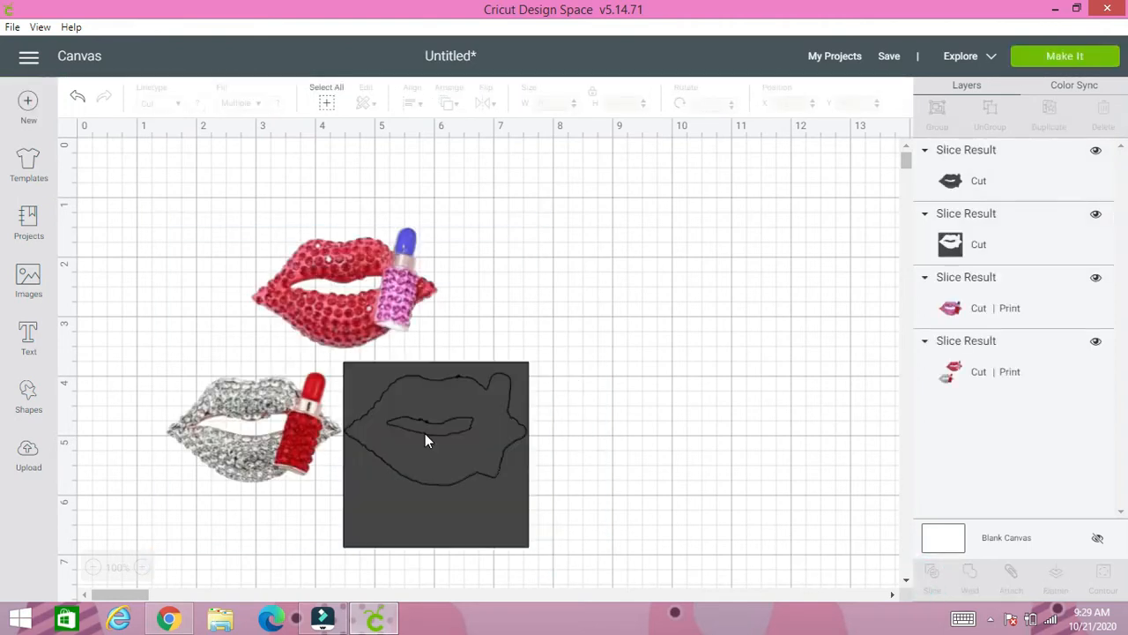
- Delete both dark slice leftovers around the pink lips and move the pink lips to about X 8.67, Y 1.28 inches
click(425, 433)
drag(425, 433, 704, 454)
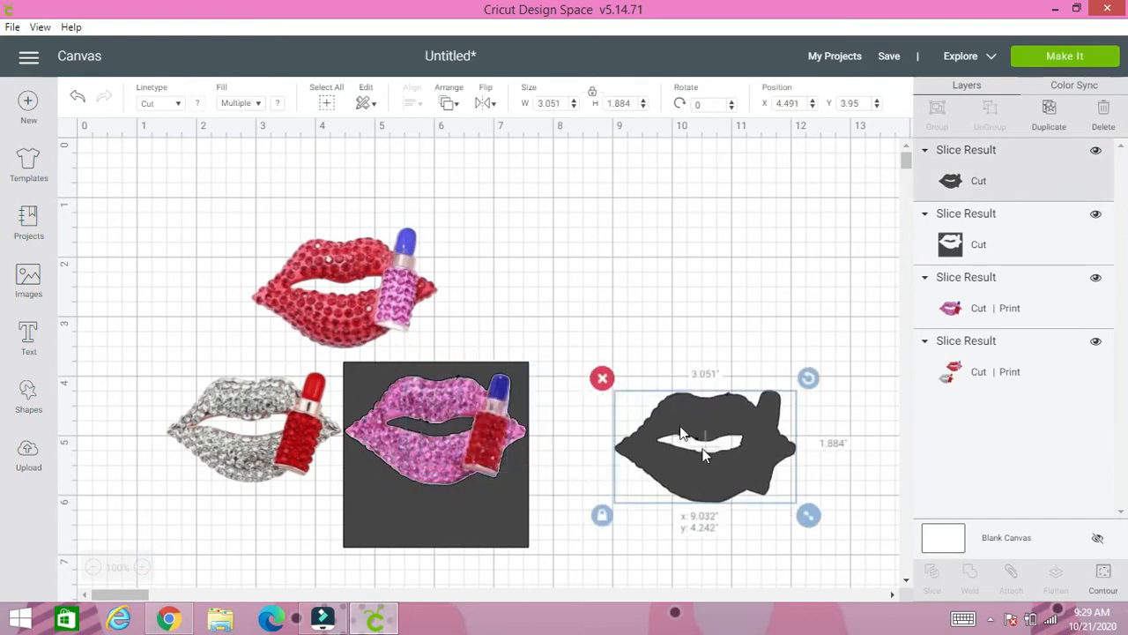
click(602, 378)
click(392, 379)
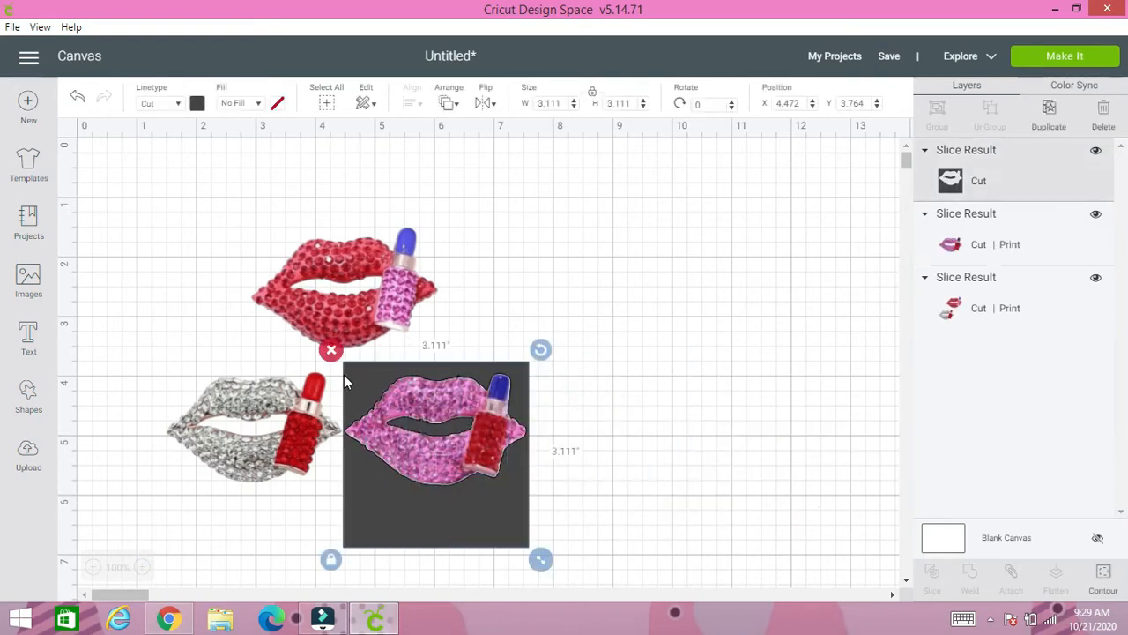
click(332, 351)
drag(397, 420, 684, 223)
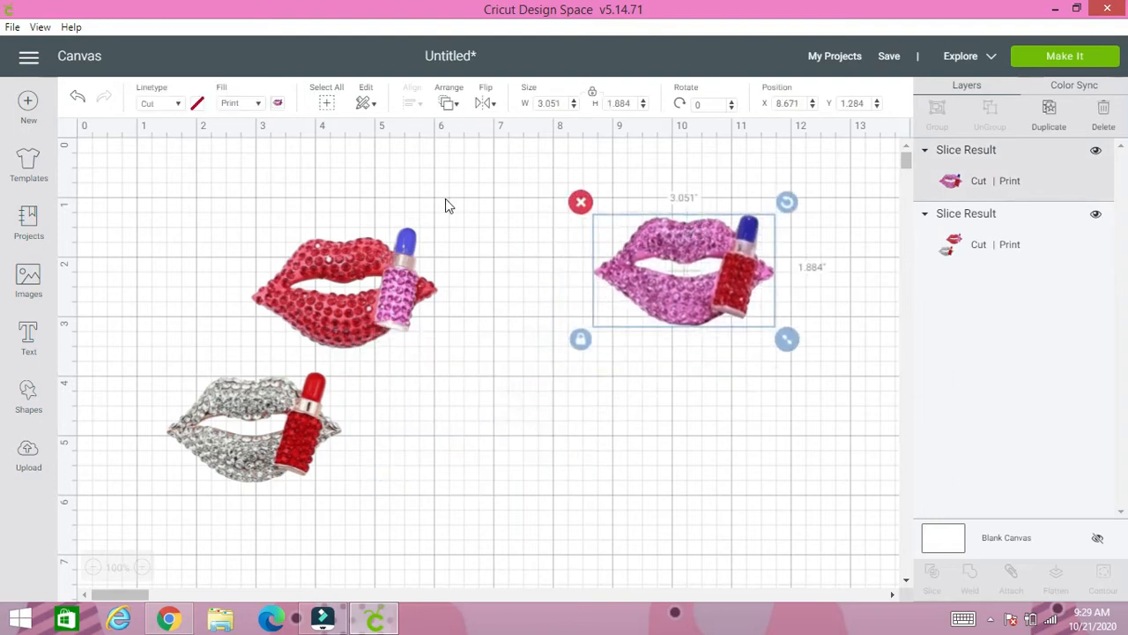
- Add another square and place it over the silver lips at about X 1.49, Y 3.69 inches
click(25, 407)
click(90, 284)
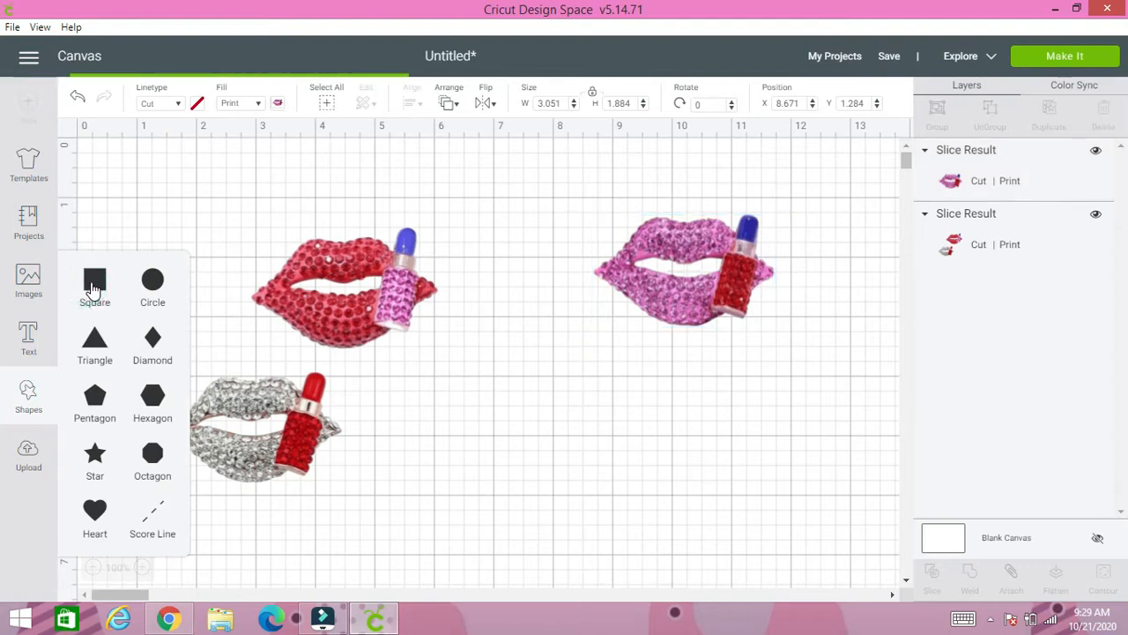
drag(320, 364, 269, 438)
click(405, 468)
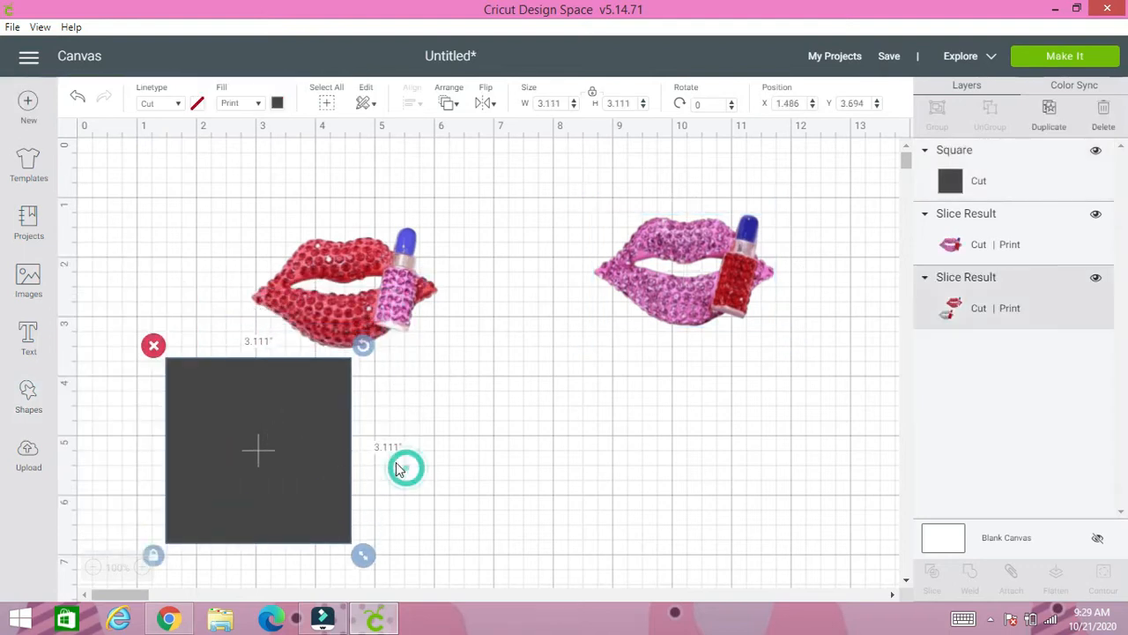
- Select the new square together with the remaining red and silver lips image and slice them
click(121, 343)
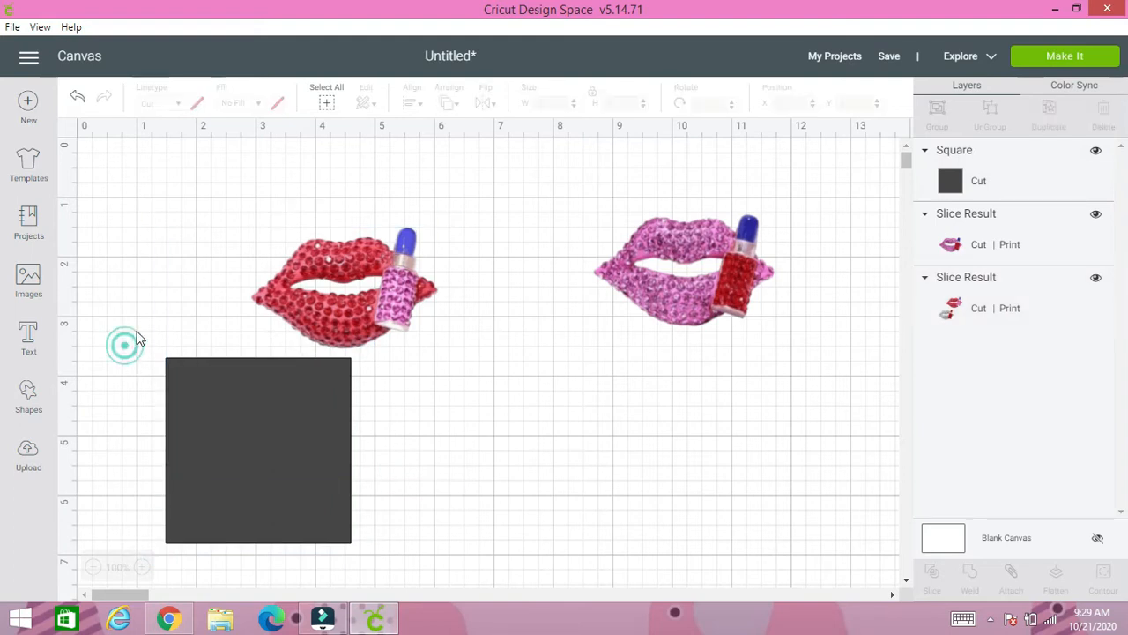
drag(150, 309, 423, 491)
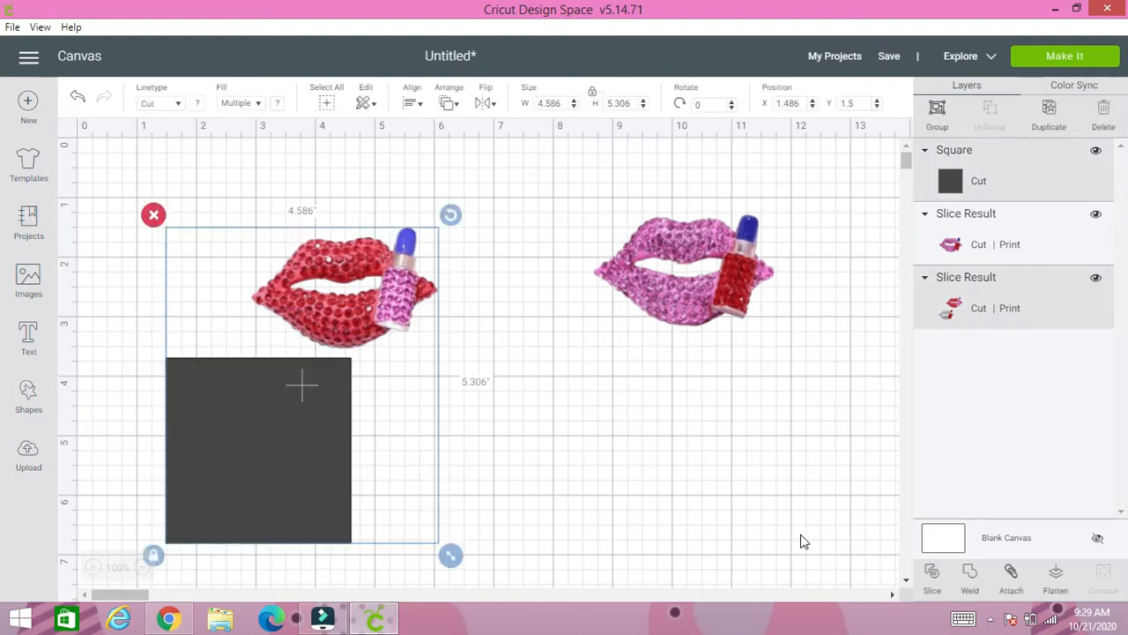
click(935, 583)
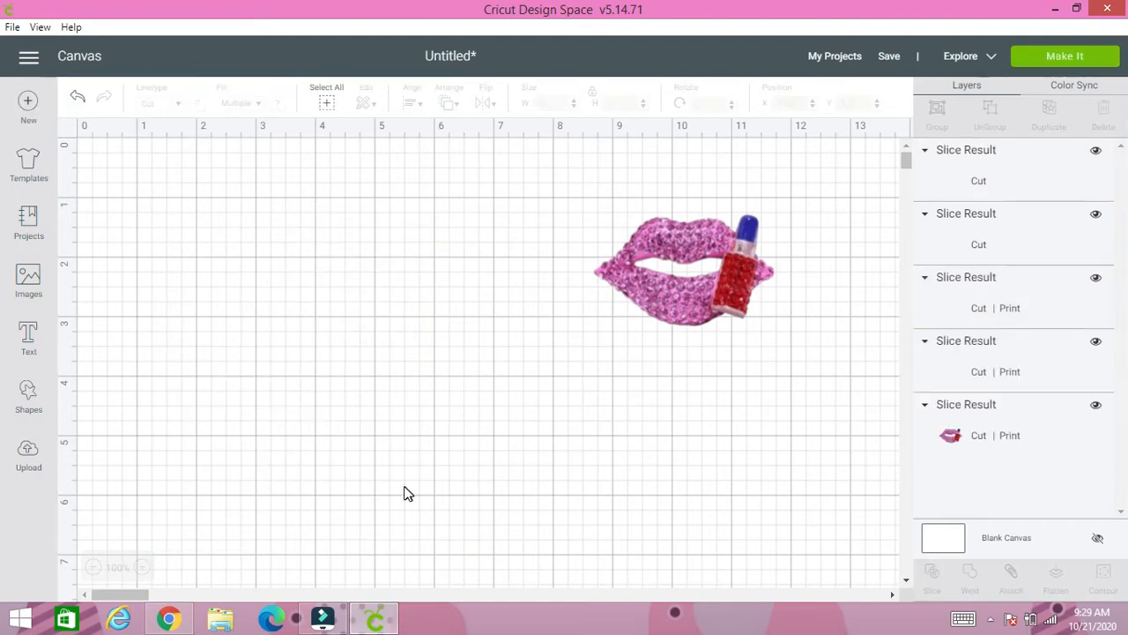
- Delete the dark lips shape and the cut-out square left over from slicing the silver lips
drag(263, 459, 418, 453)
click(354, 388)
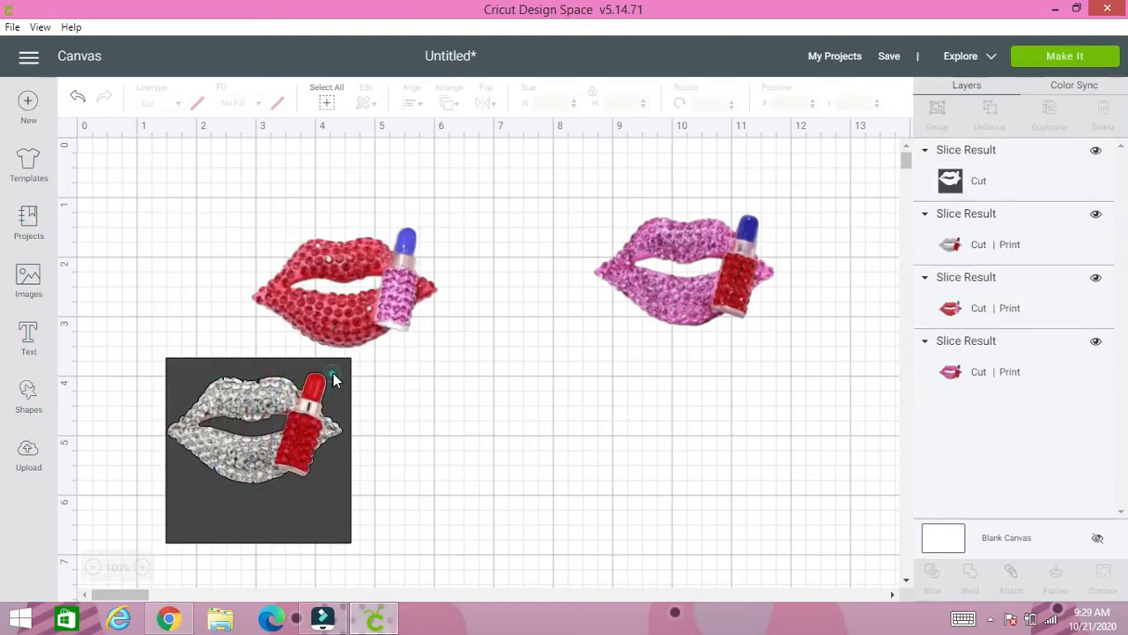
drag(335, 378, 465, 399)
click(282, 363)
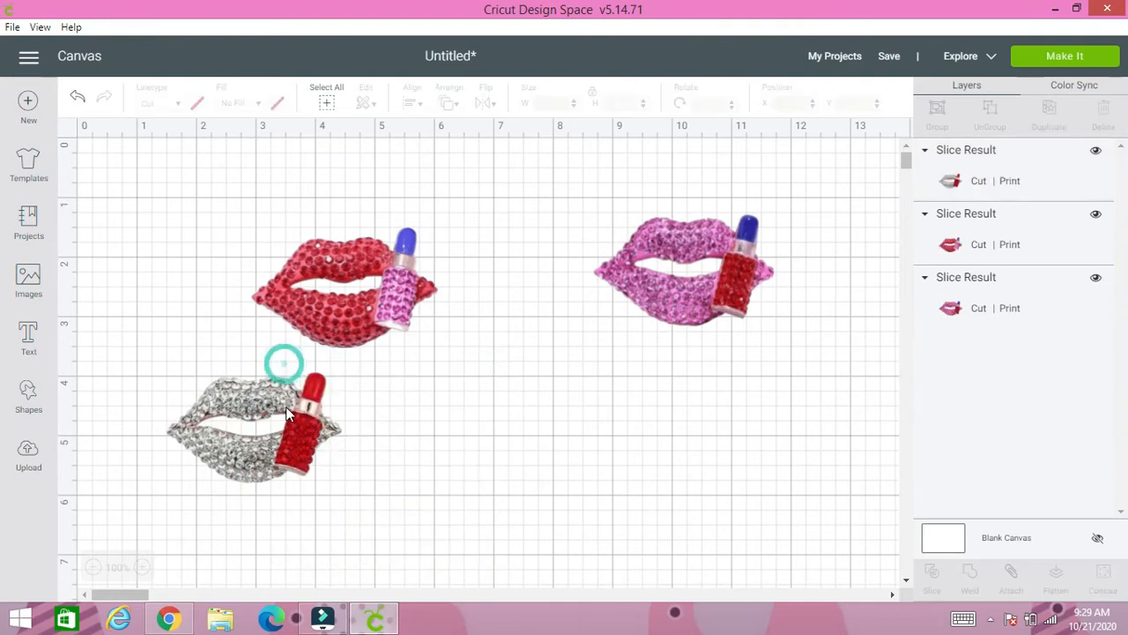
- Move the silver lips to about X 9.93, Y 3.31 inches and the red lips above them, overlapping the pink lips
drag(286, 407, 749, 375)
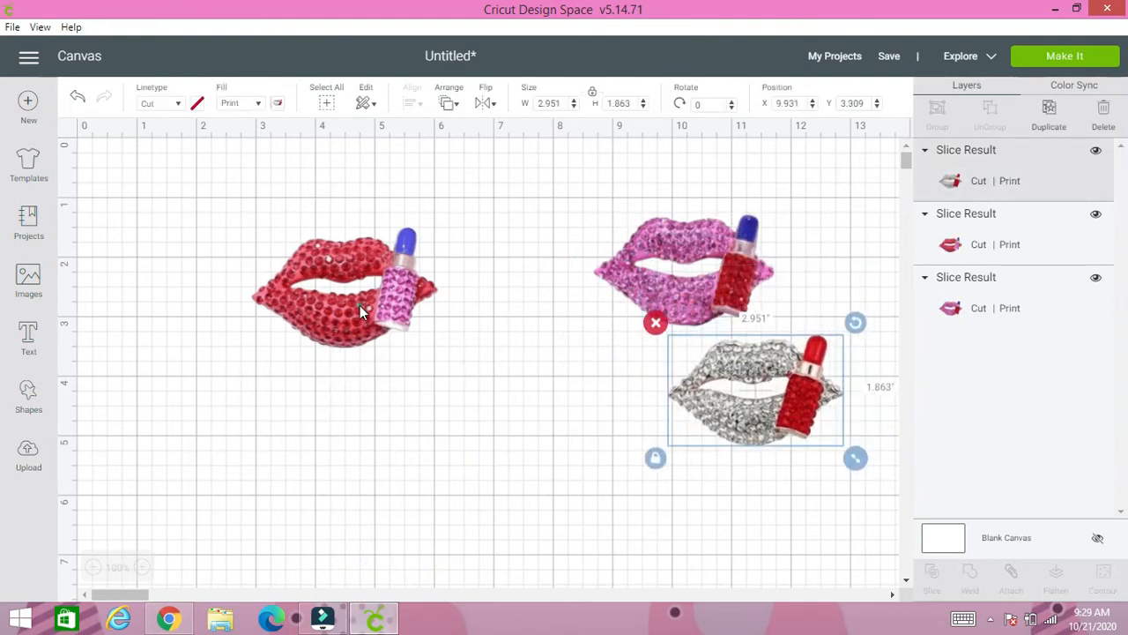
drag(360, 305, 820, 271)
click(520, 363)
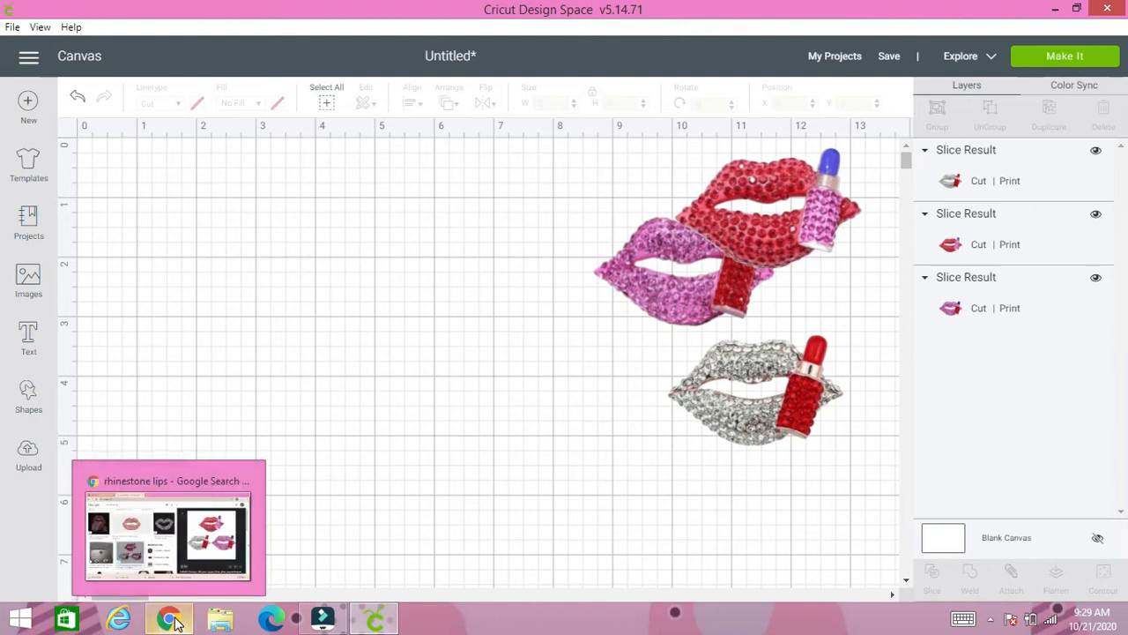
- Switch to the Google Images results in Chrome and close the image preview and the downloads bar
click(168, 529)
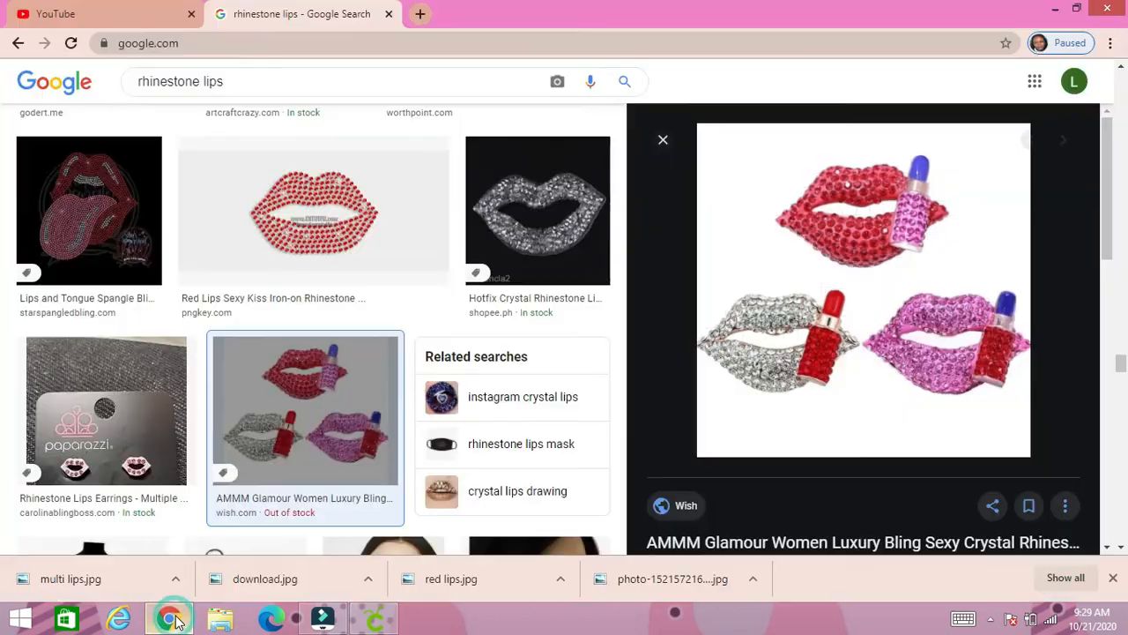
click(663, 140)
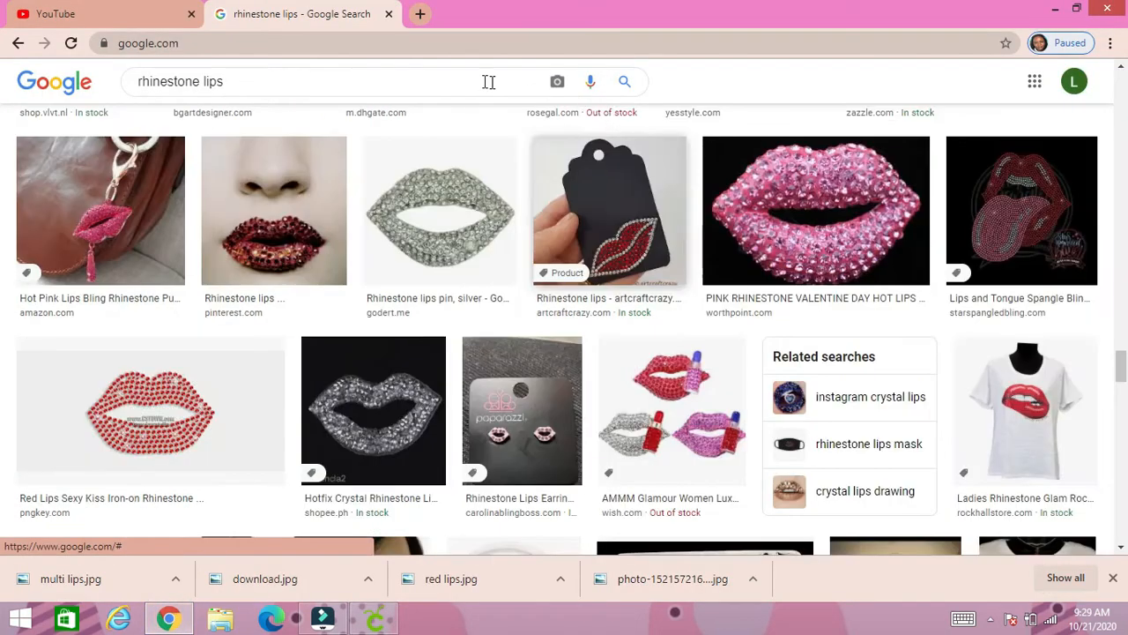
click(1113, 578)
- Replace the image search term with "glitter splatter png" and run the search
click(283, 81)
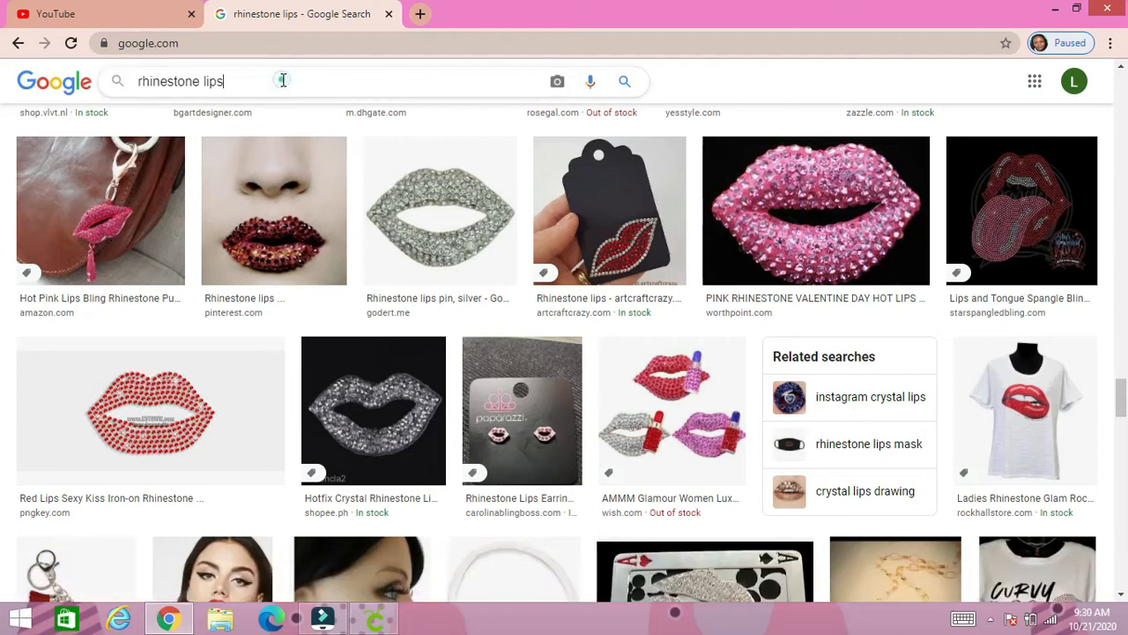
key(ctrl+shift+Left)
triple_click(283, 80)
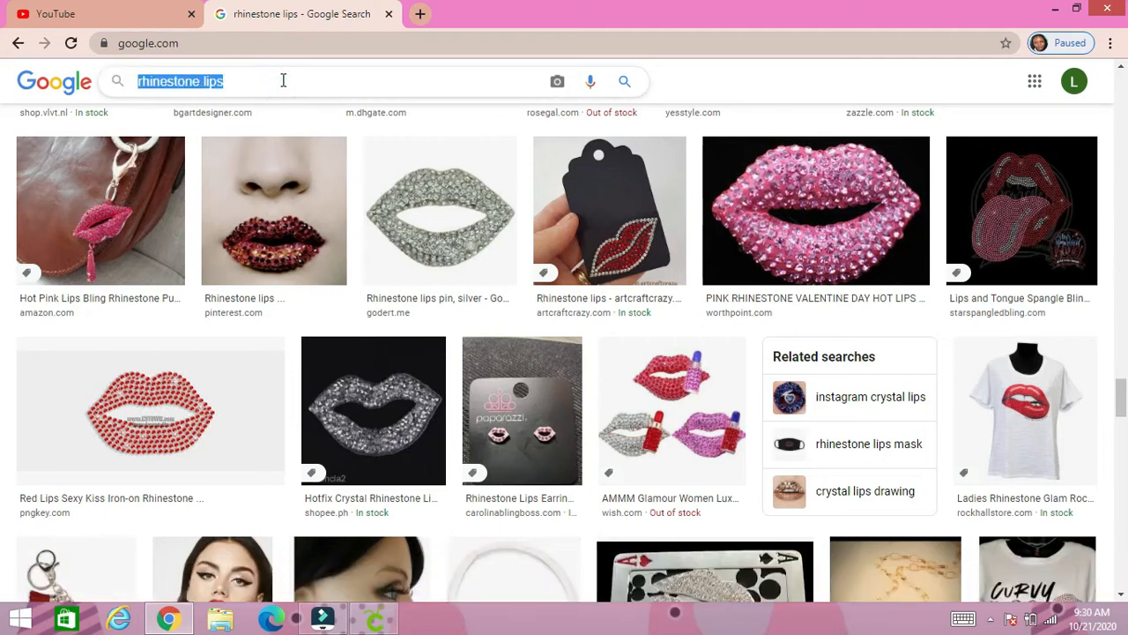
text(glitter )
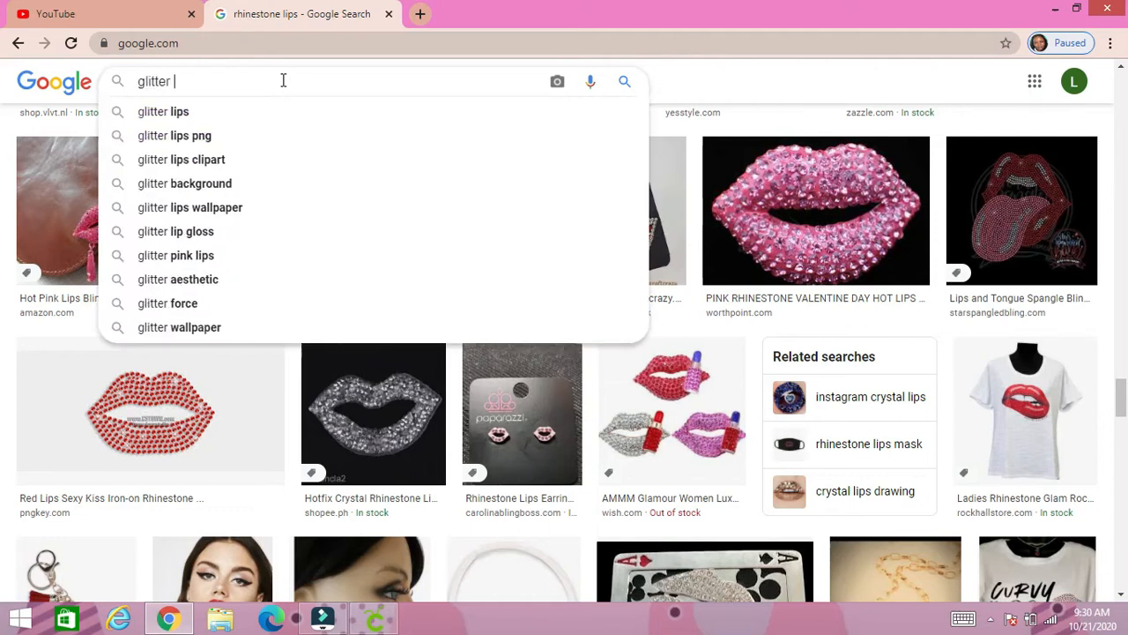
text(splat)
key(BackSpace)
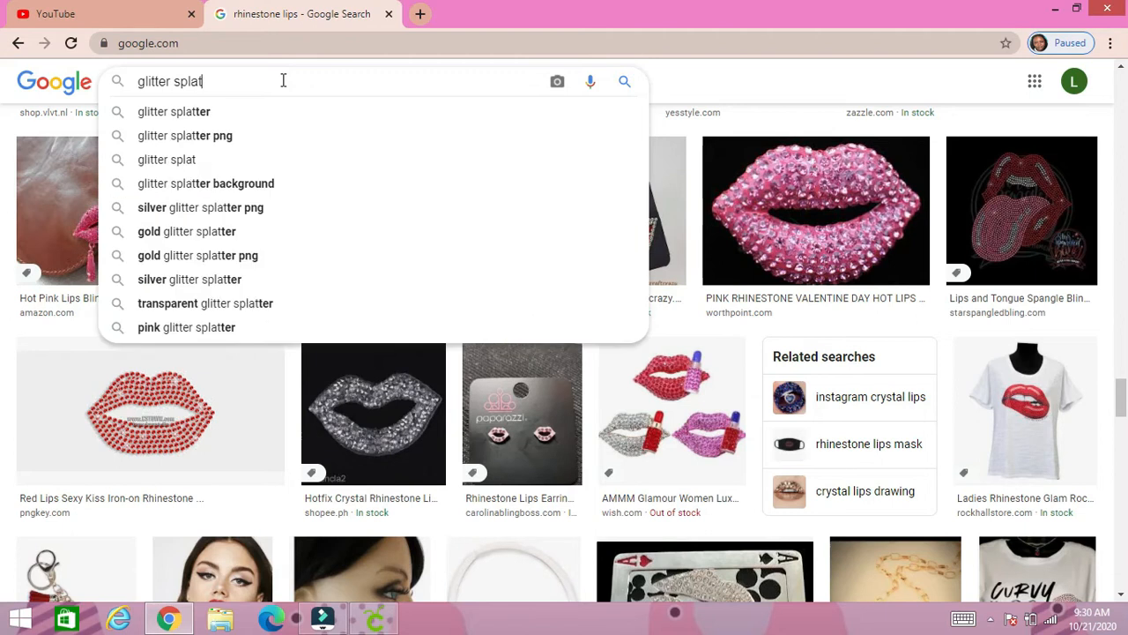
text(ter )
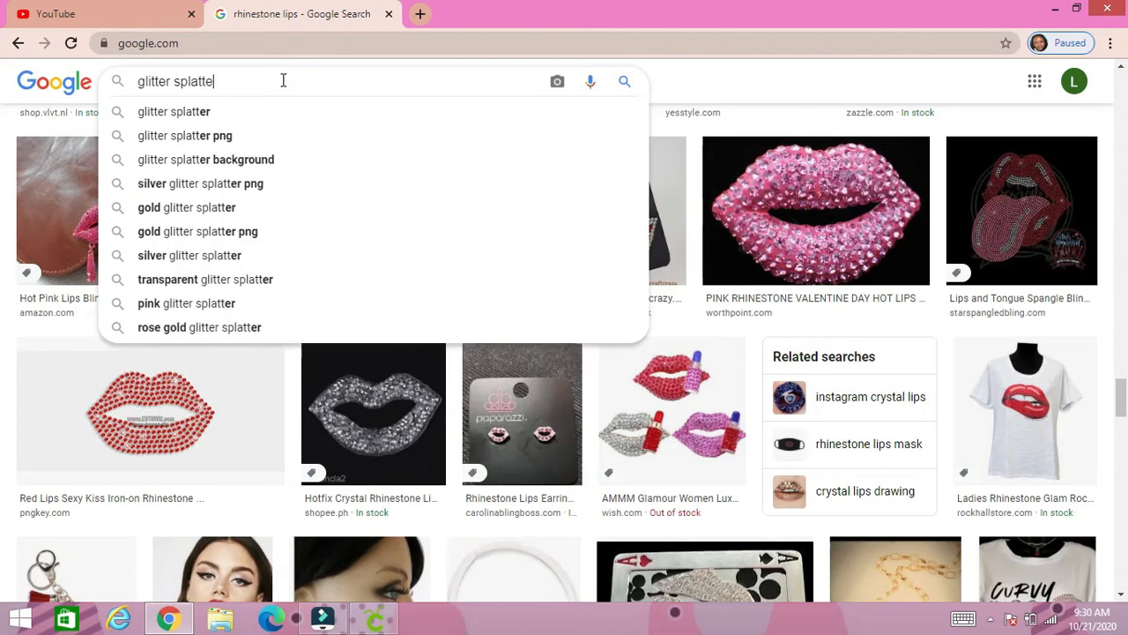
text(png)
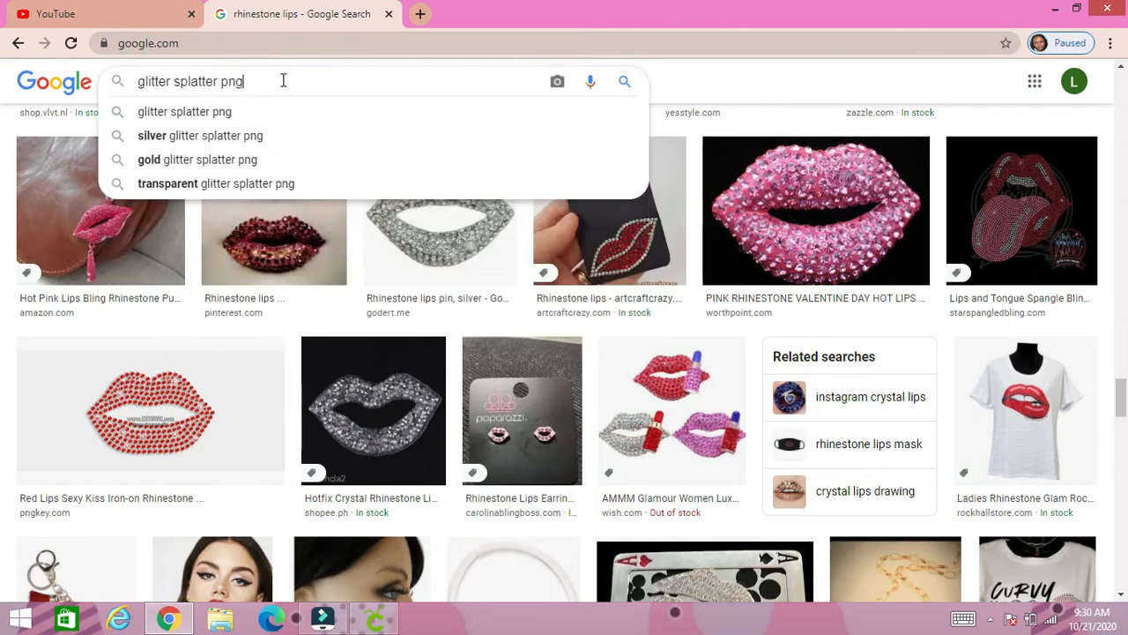
key(Return)
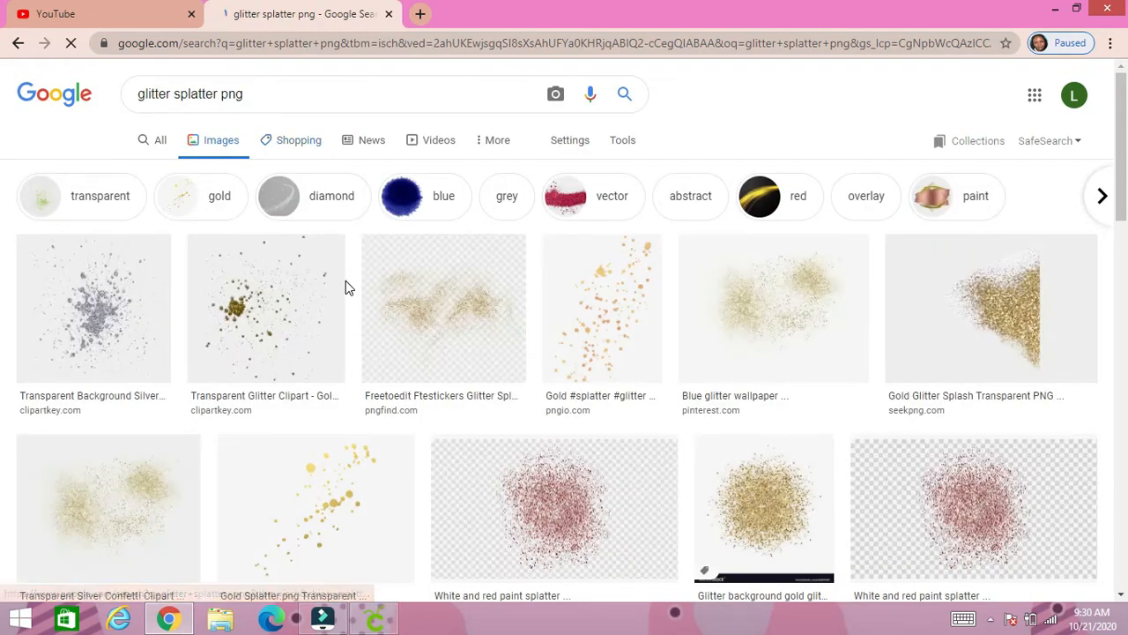
- Narrow the glitter splatter results to diamond and look through them for a suitable silver glitter image
click(325, 203)
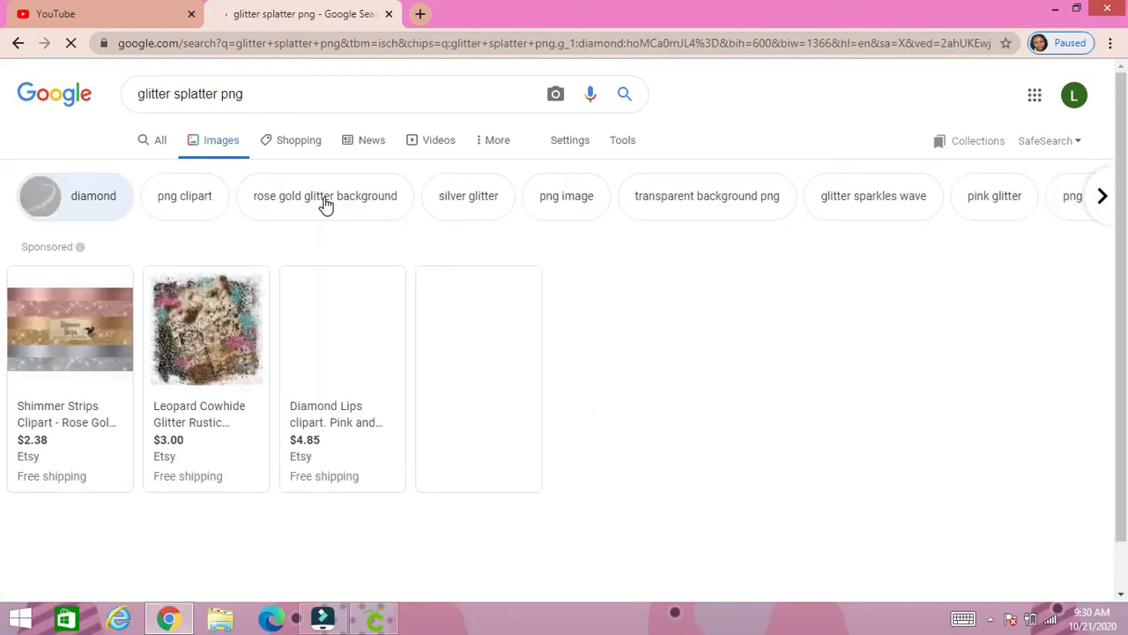
scroll(426, 446, down, 4)
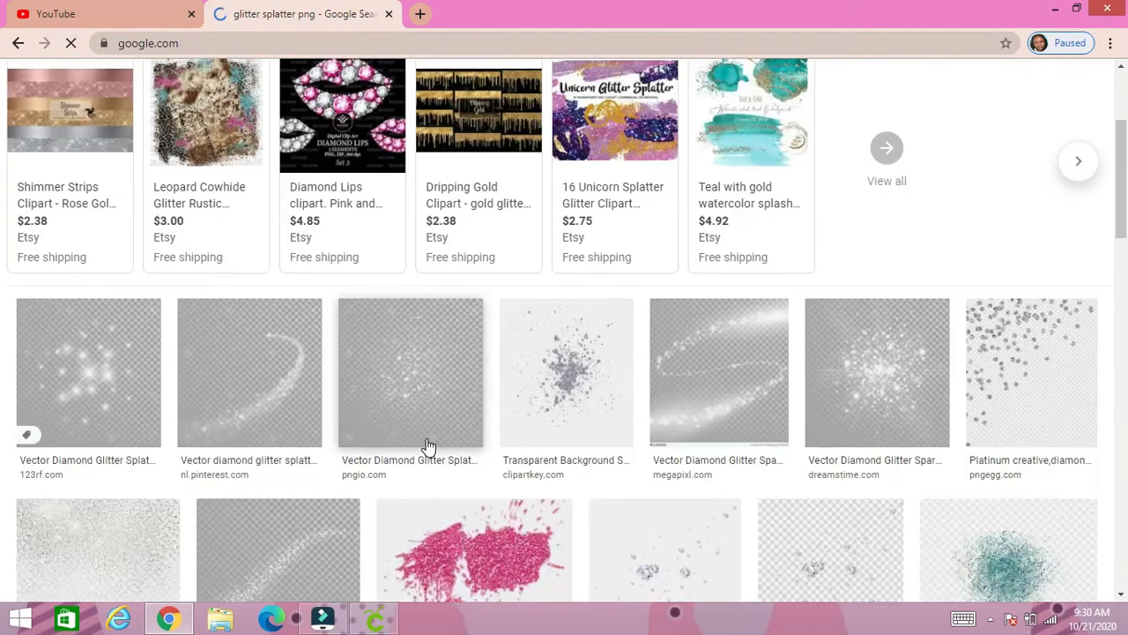
scroll(426, 446, down, 1)
scroll(425, 446, down, 5)
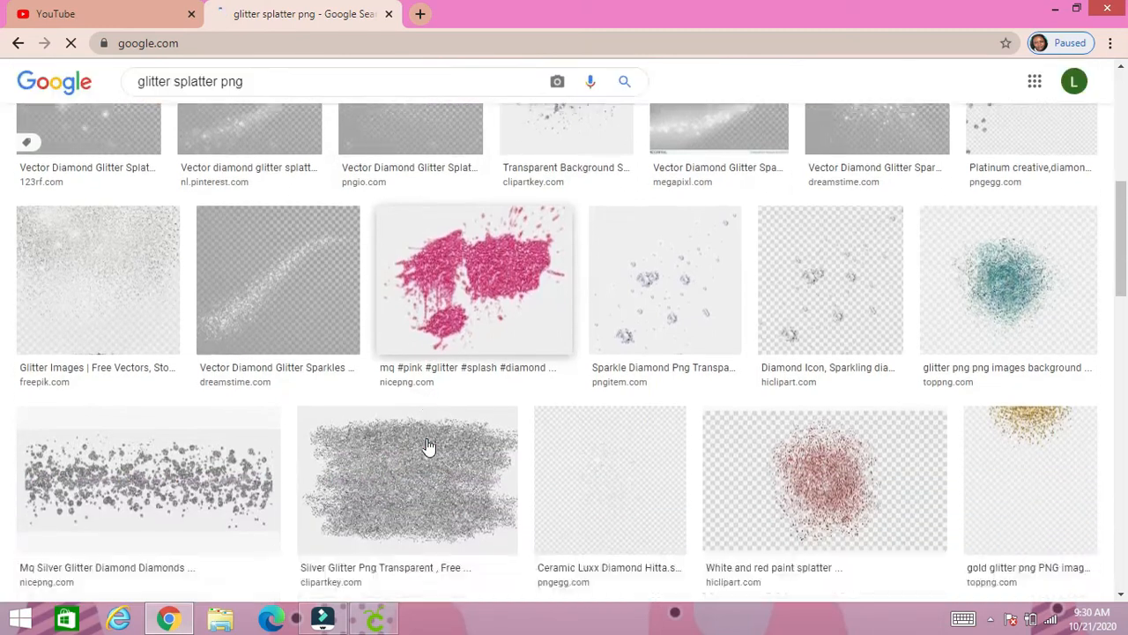
scroll(432, 445, down, 3)
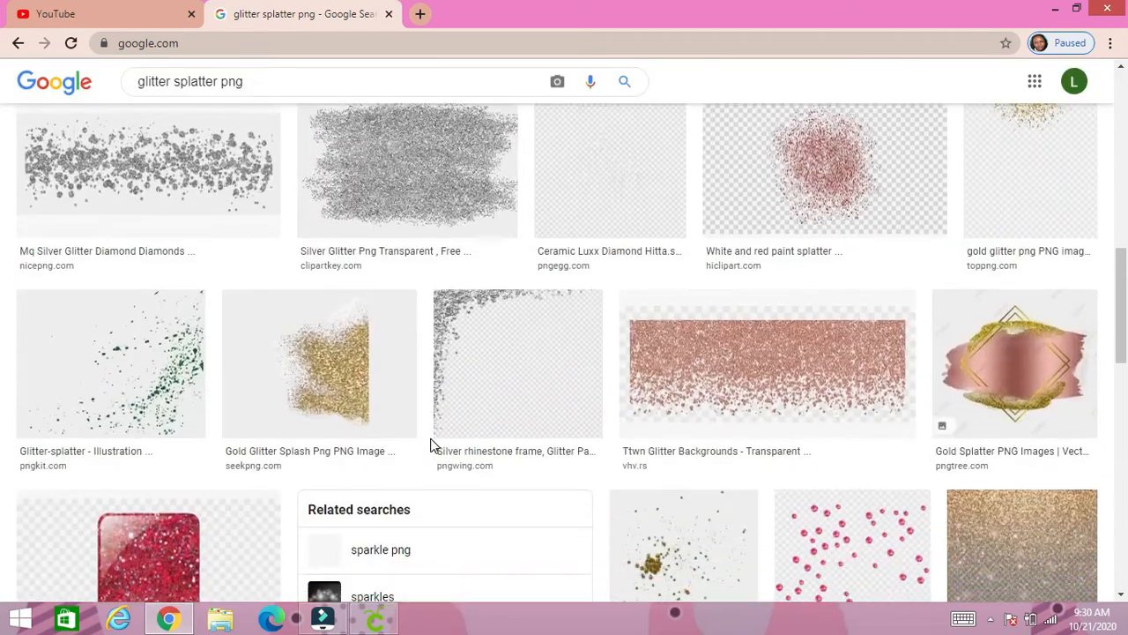
scroll(431, 446, down, 2)
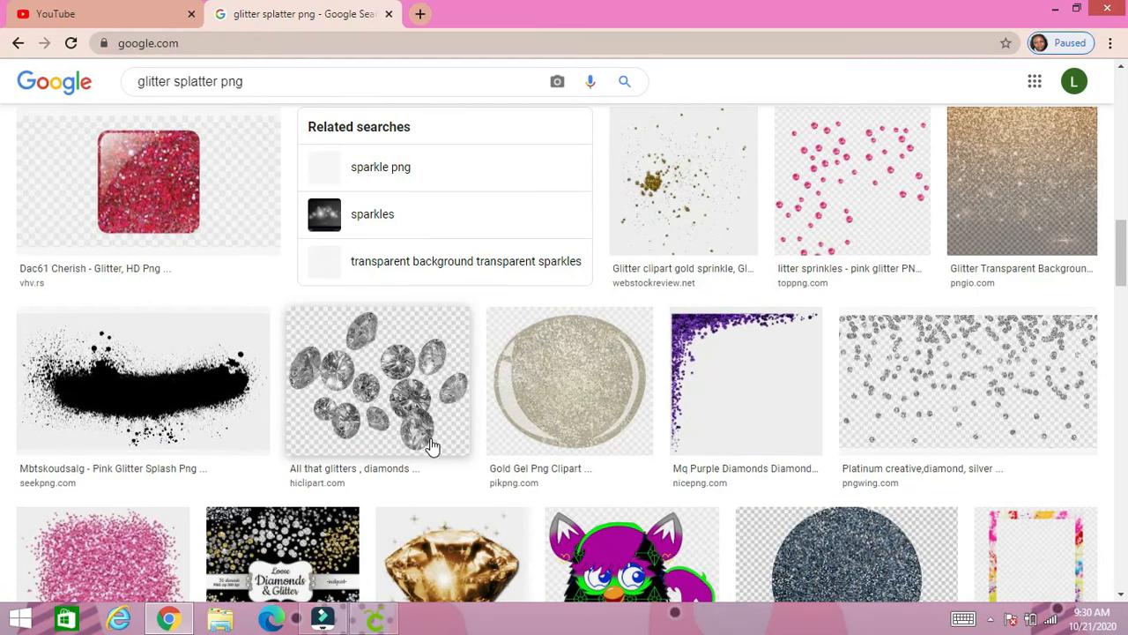
scroll(432, 447, down, 1)
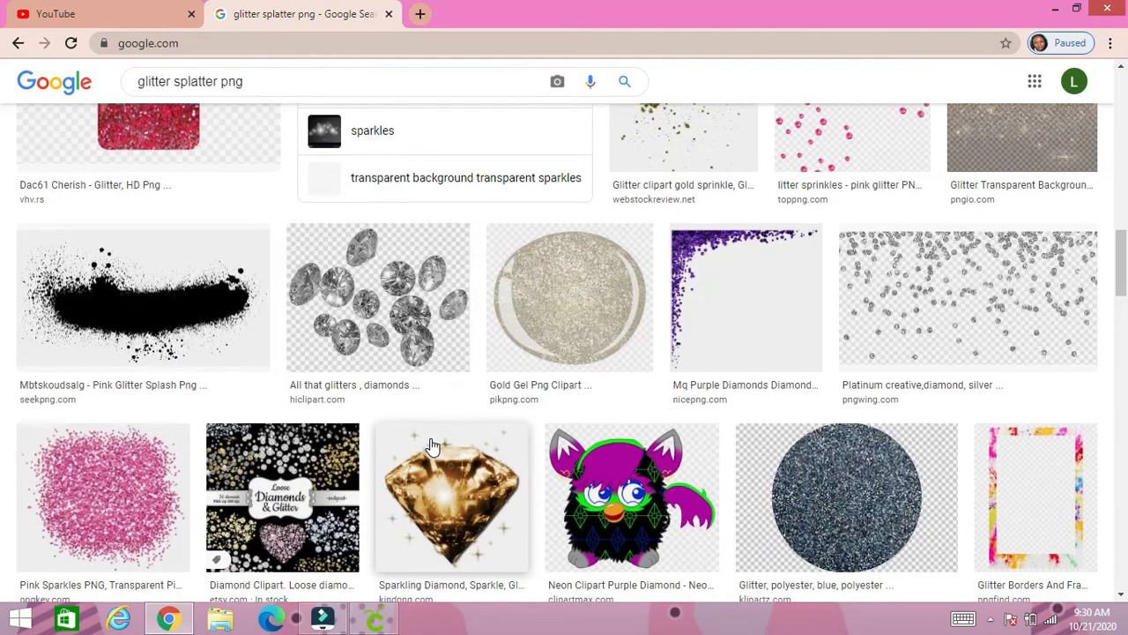
scroll(432, 447, down, 3)
scroll(432, 447, down, 4)
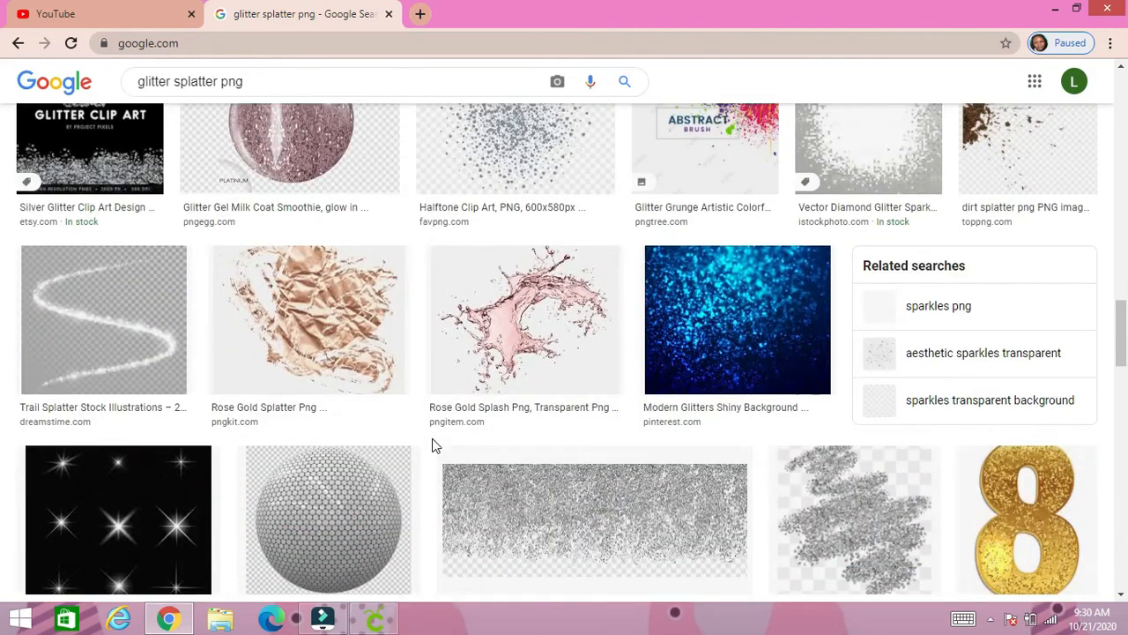
scroll(432, 447, down, 2)
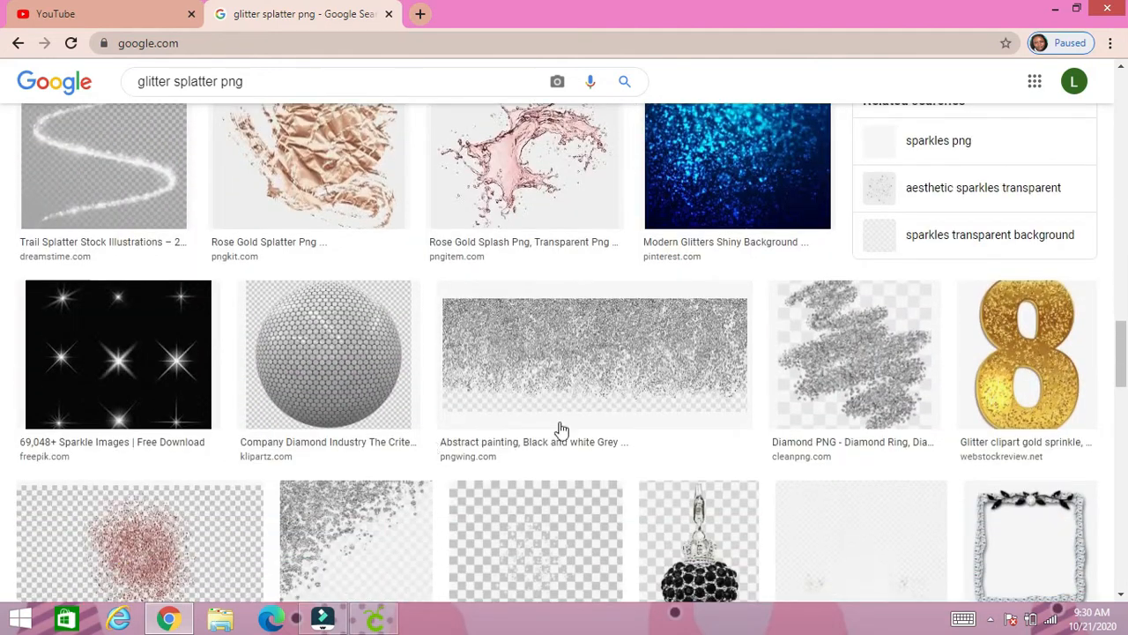
- Open the preview of the silver glitter squiggle from cleanpng.com and look over its related images
click(822, 379)
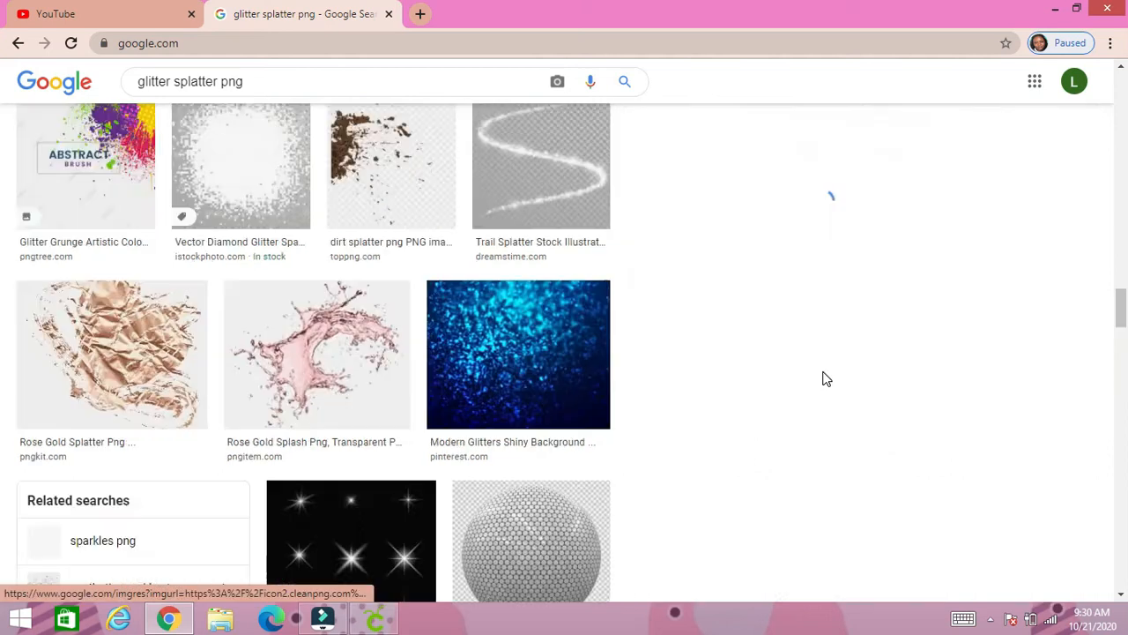
scroll(825, 471, down, 5)
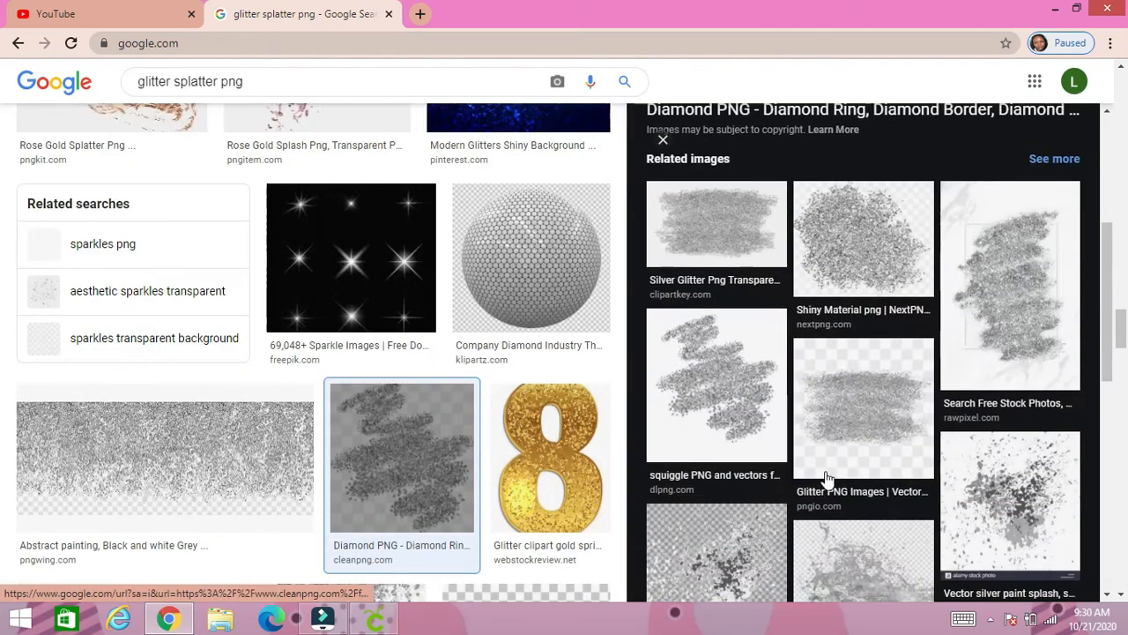
scroll(867, 471, up, 5)
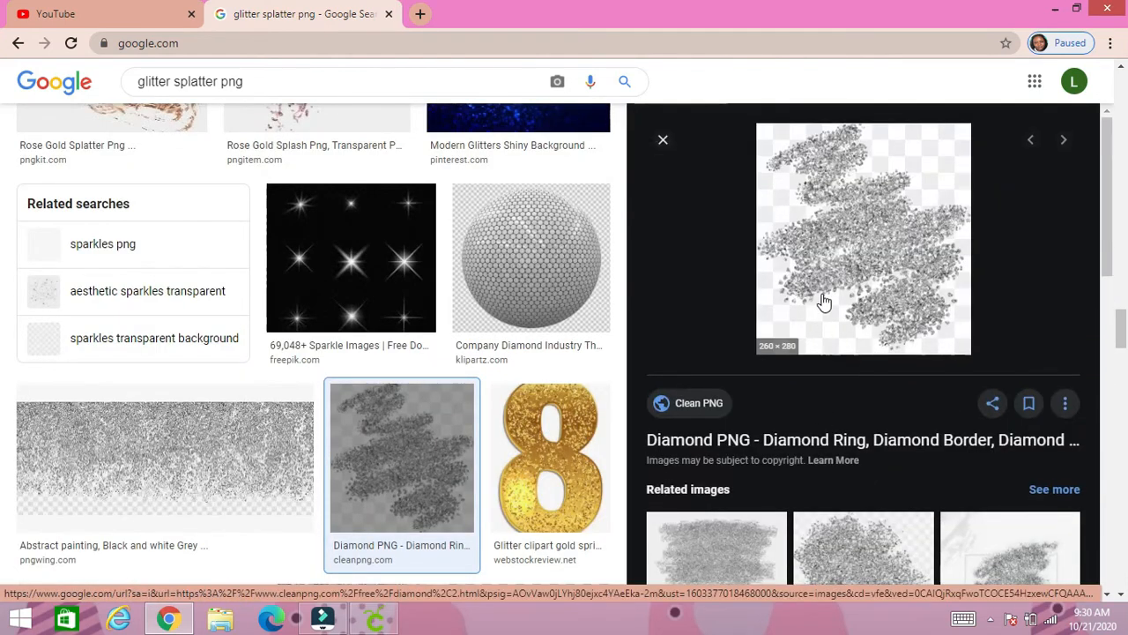
- Save the previewed silver glitter image to the Downloads folder as "silver glitter splatter" in JPEG format
right_click(822, 298)
click(857, 443)
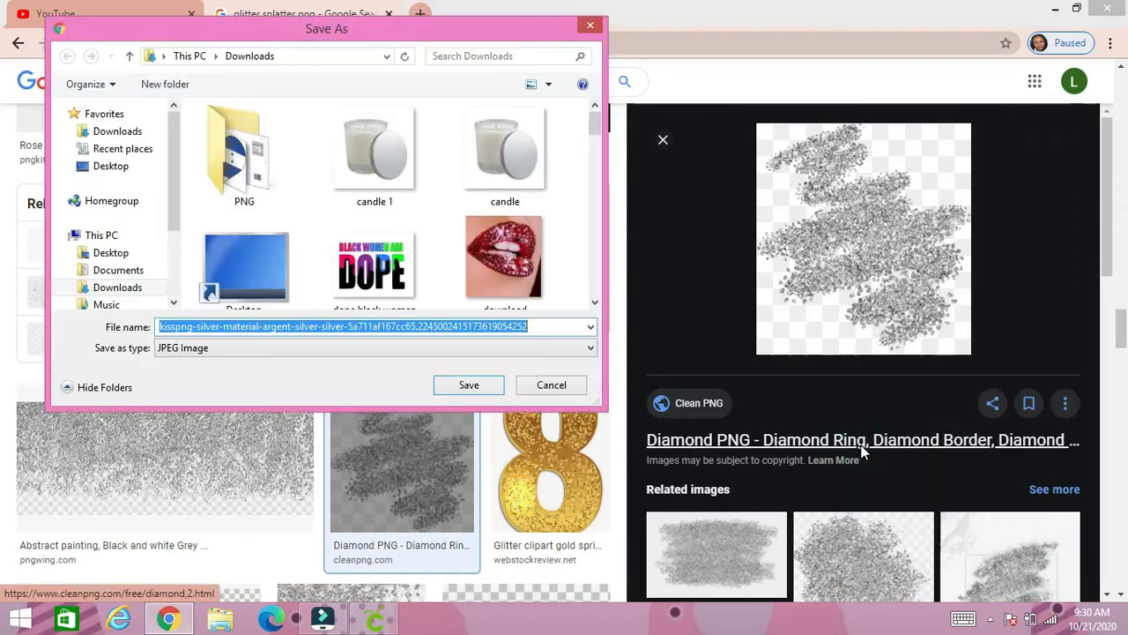
text(sl)
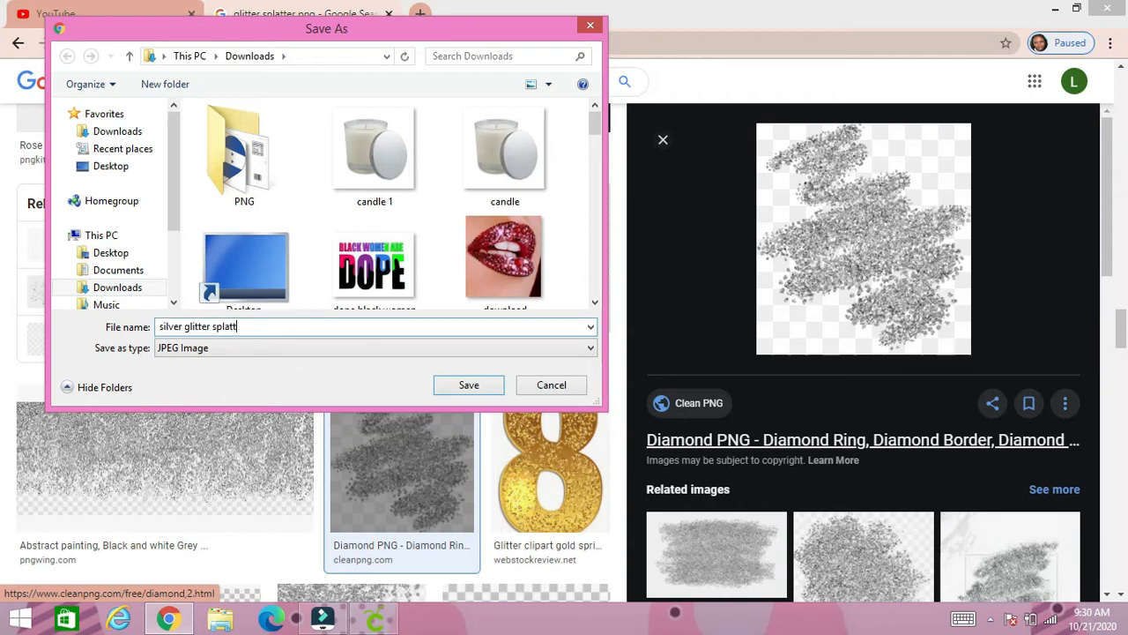
key(Return)
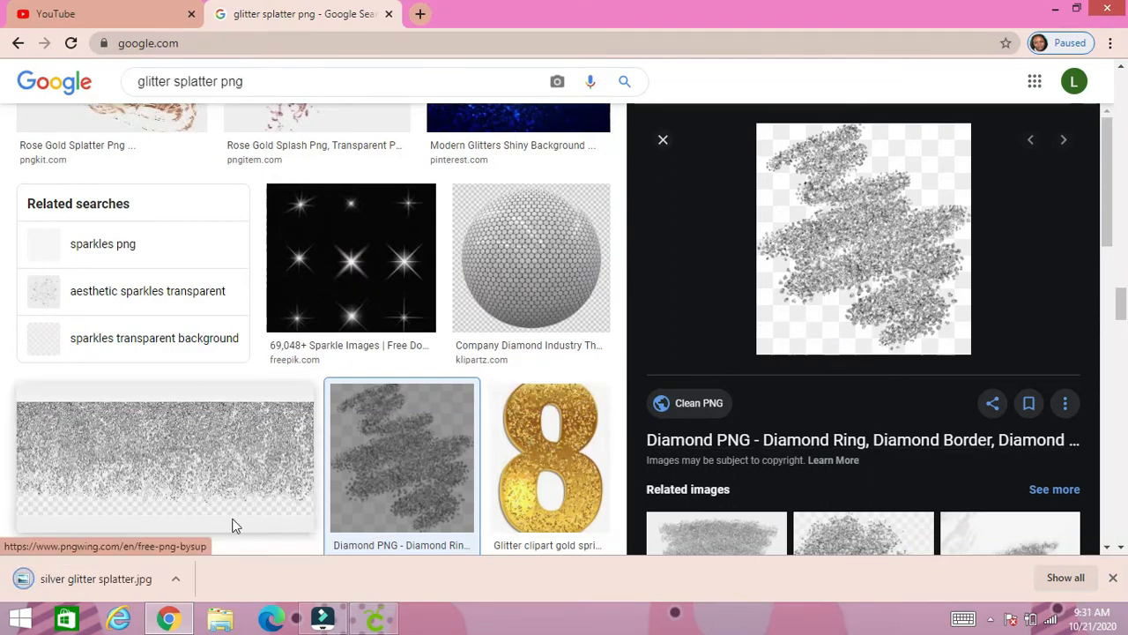
scroll(226, 494, down, 1)
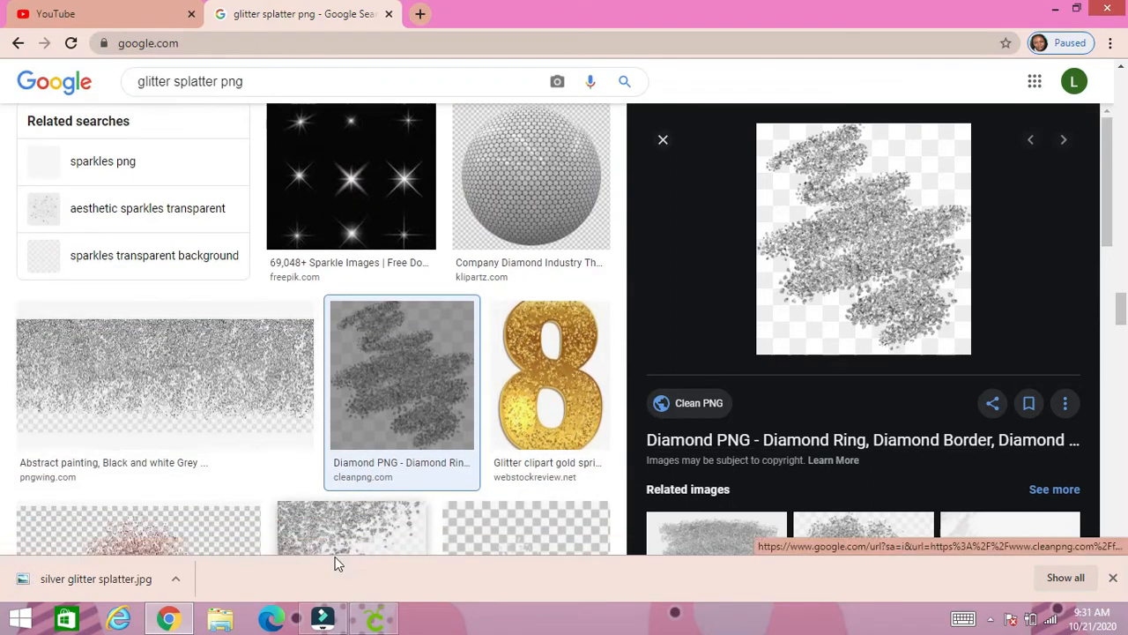
- Switch to Cricut Design Space and upload silver glitter splatter.jpg as a Complex image
click(371, 621)
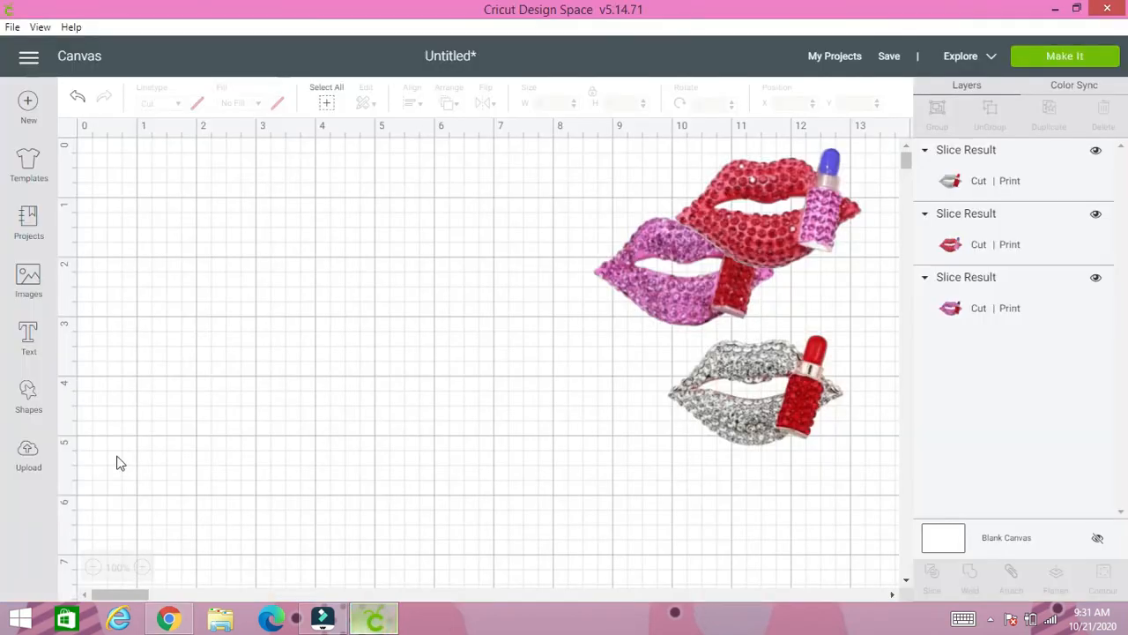
click(29, 452)
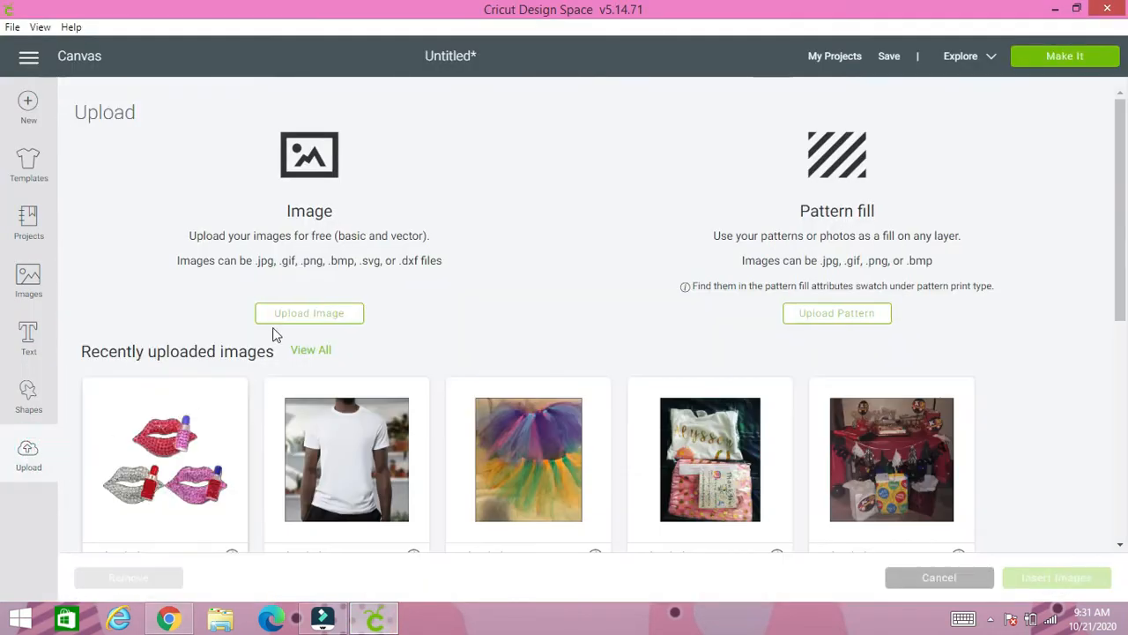
click(302, 316)
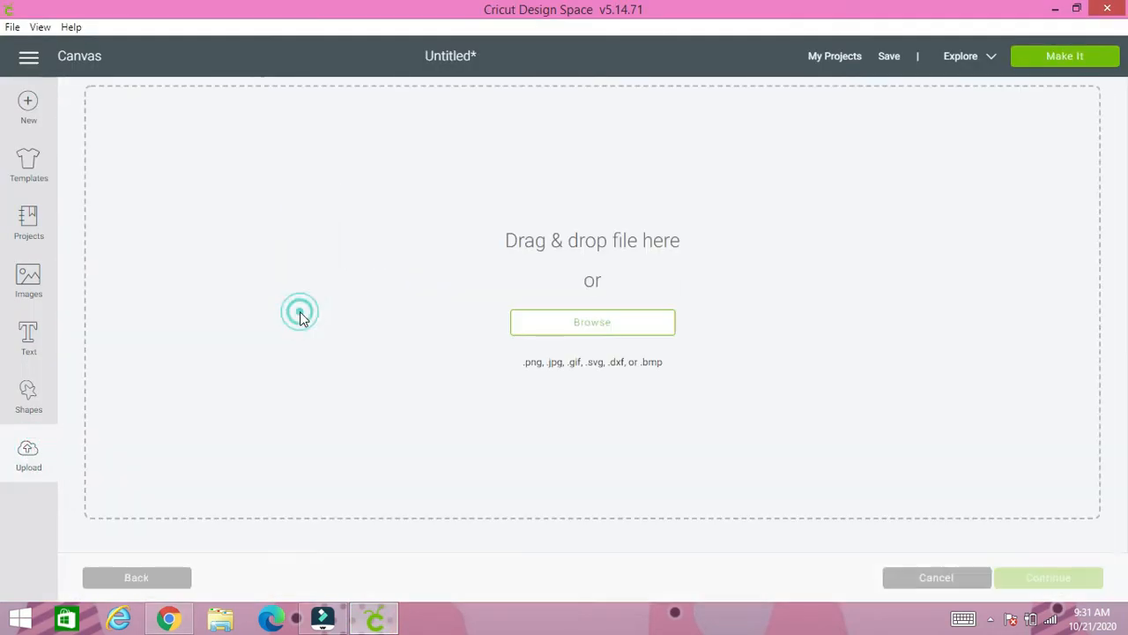
click(564, 326)
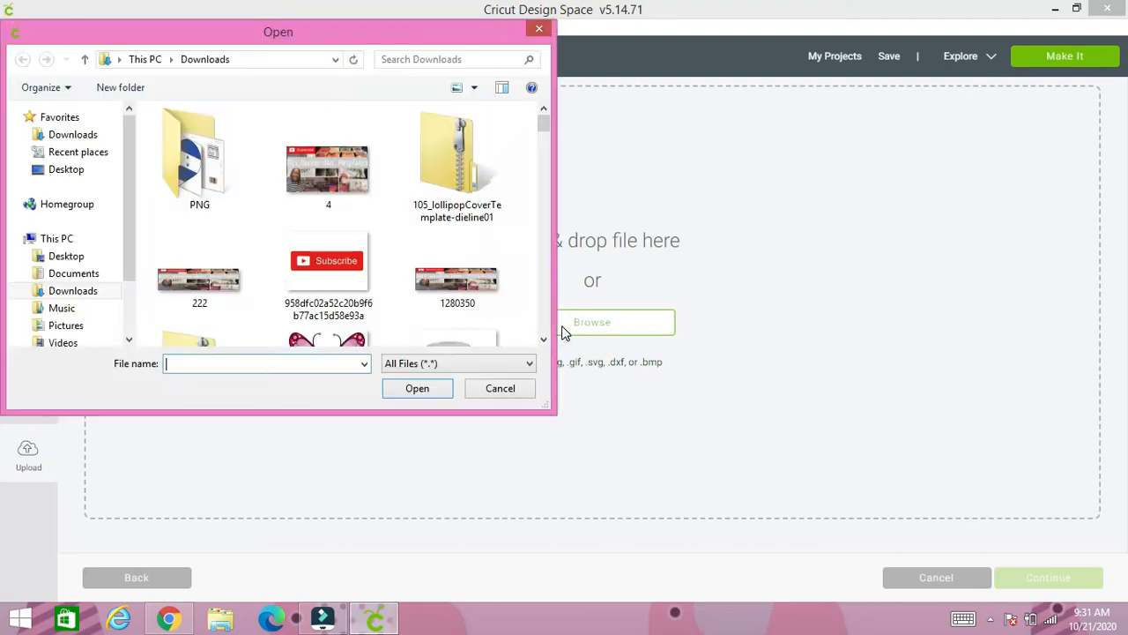
click(305, 365)
text(sil)
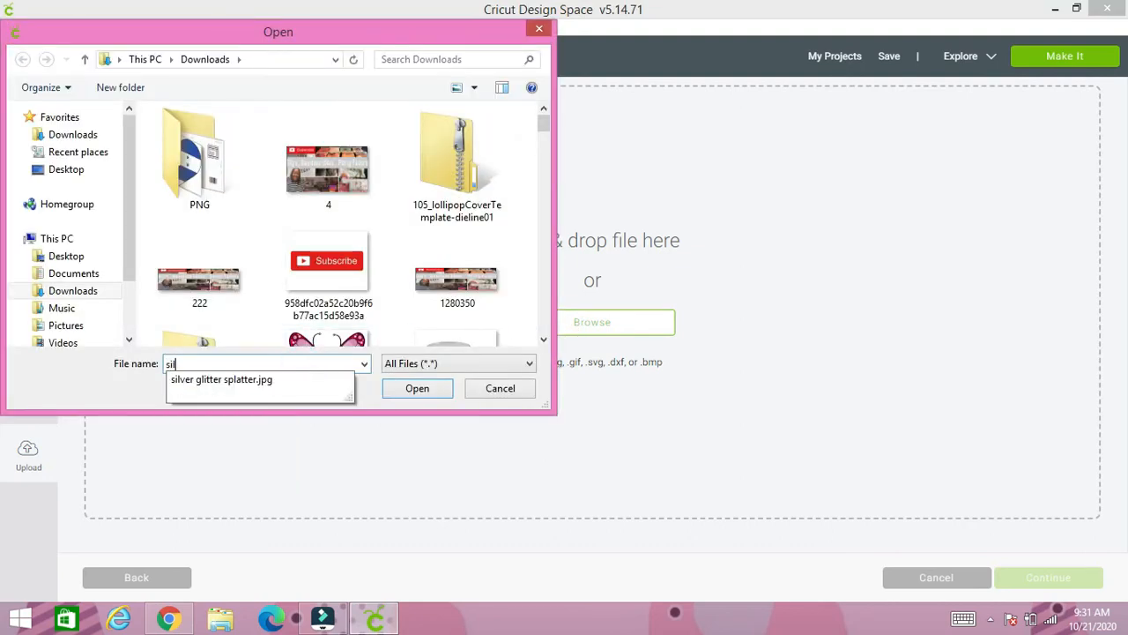
click(261, 381)
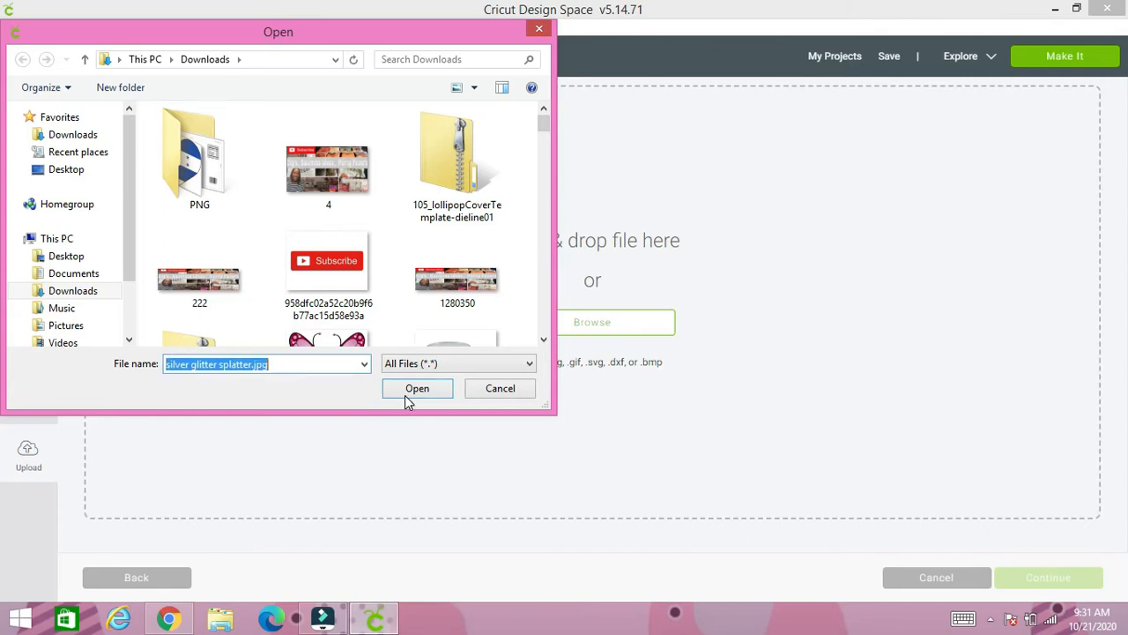
click(416, 389)
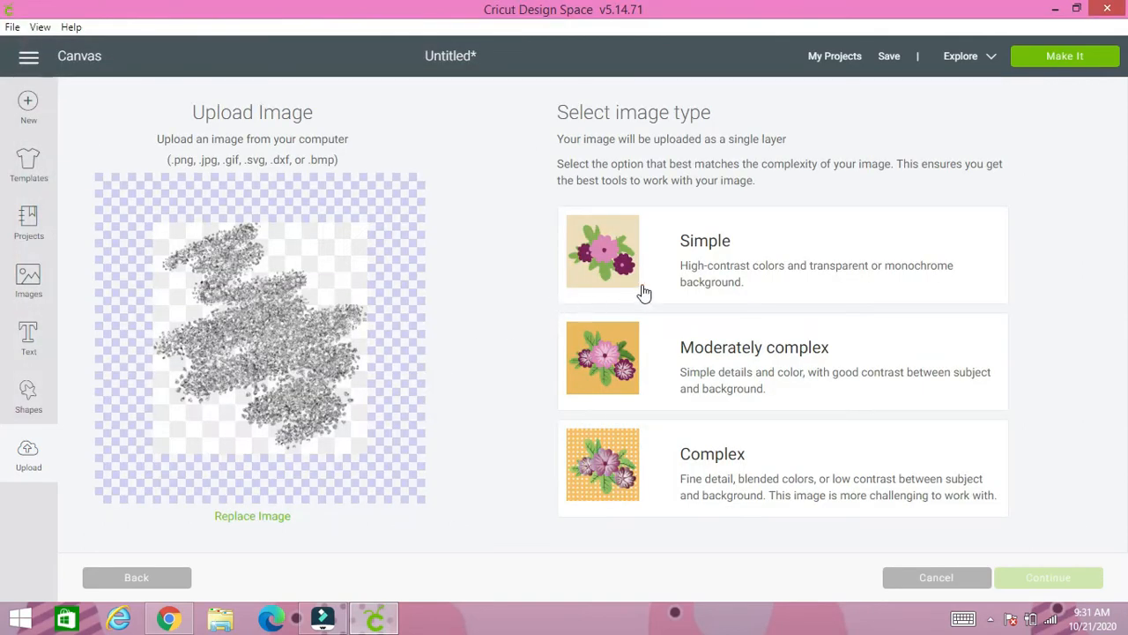
click(702, 458)
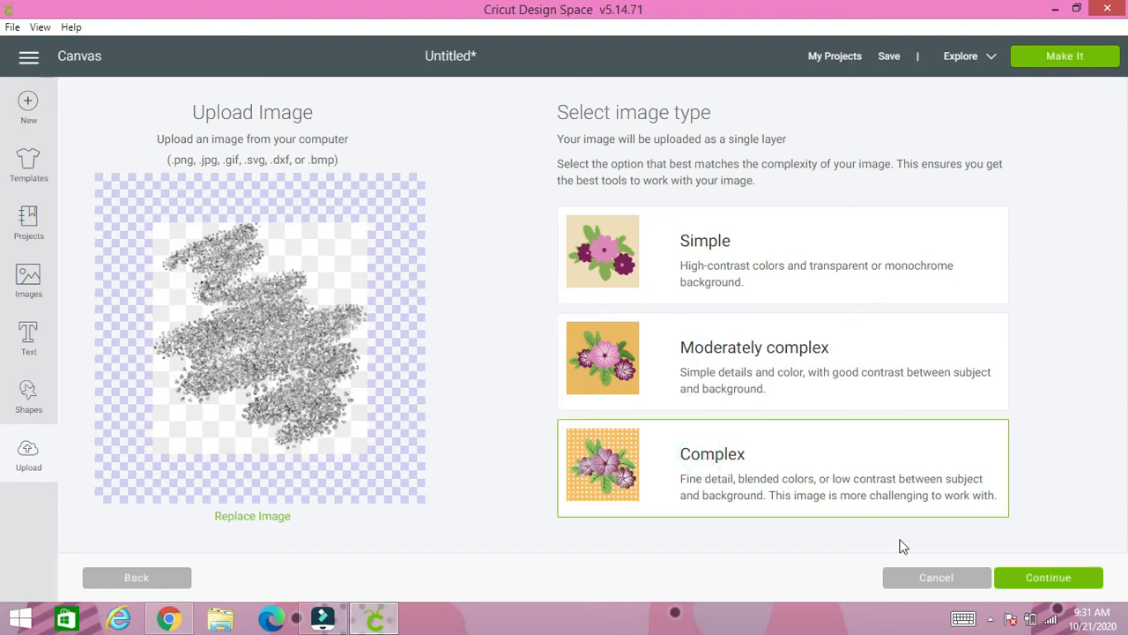
click(1040, 583)
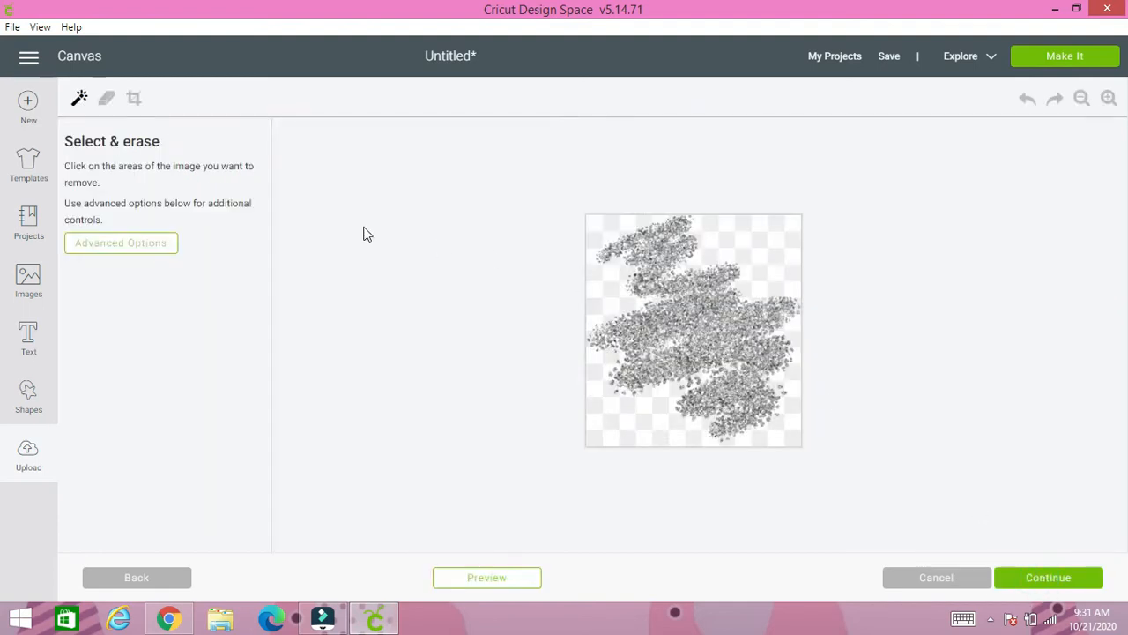
- Erase the checkered background around the upper part of the glitter splatter, mainly in its upper-right area
click(617, 292)
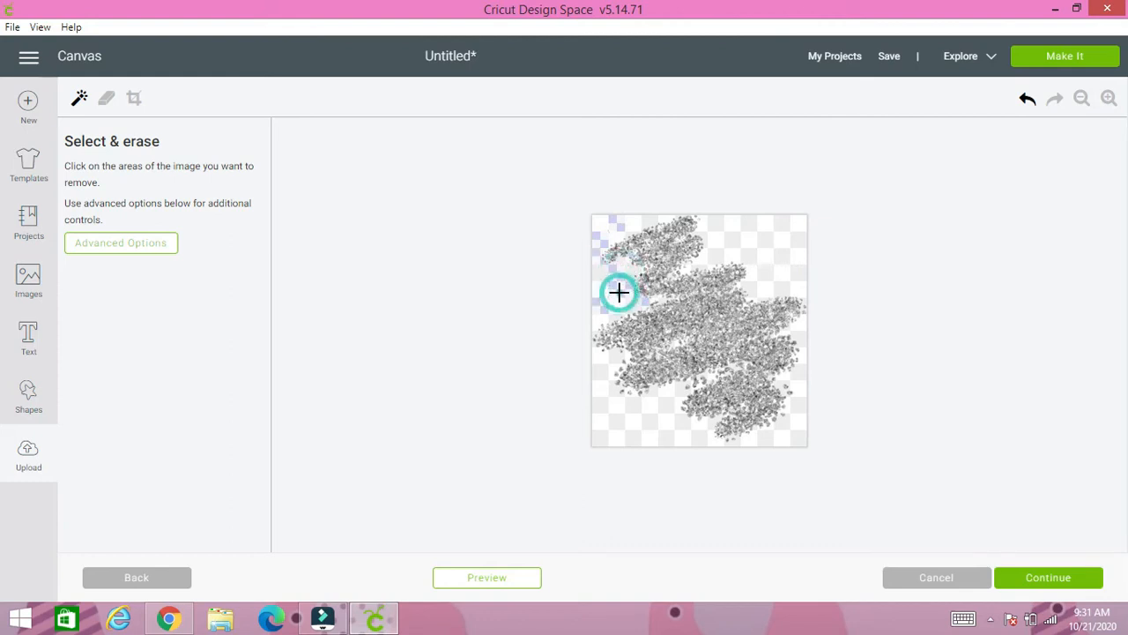
click(604, 272)
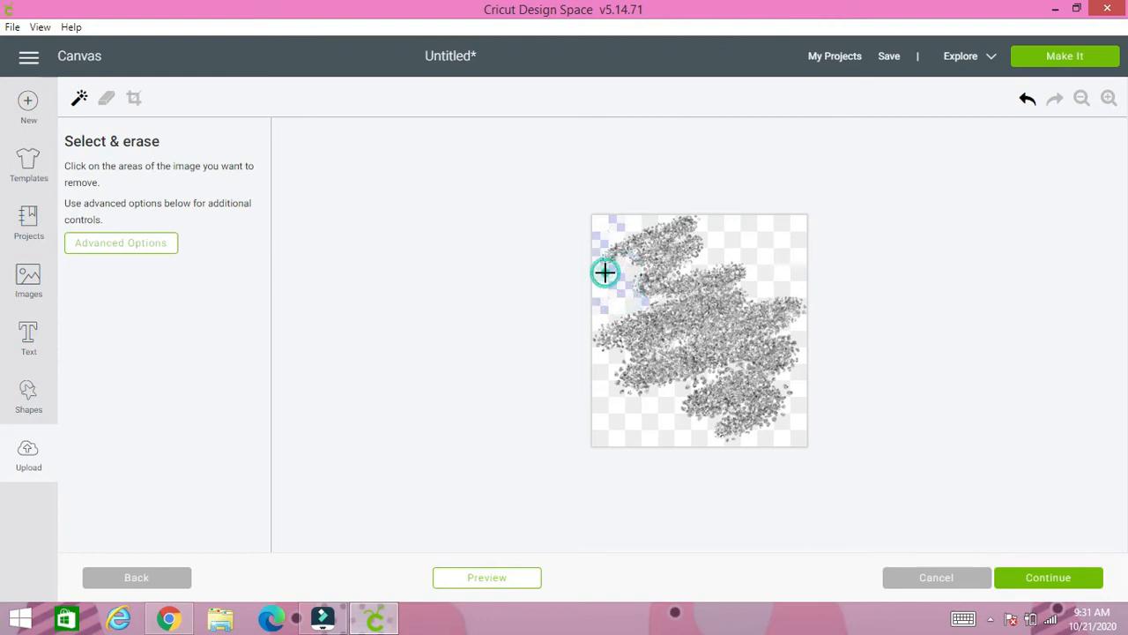
click(723, 247)
click(750, 240)
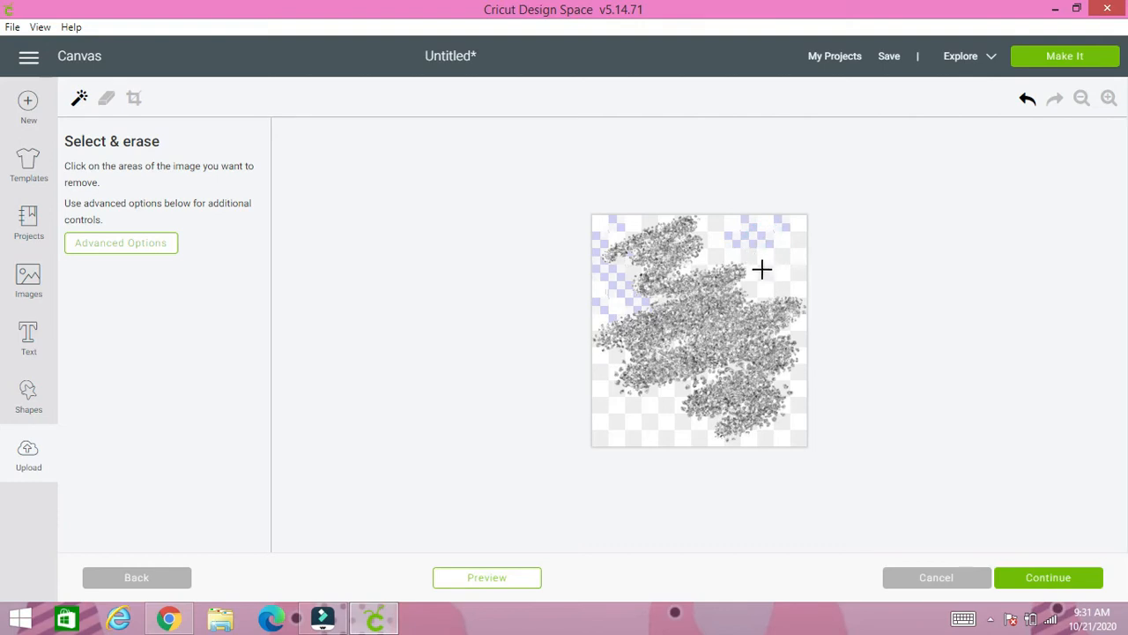
click(764, 269)
click(715, 255)
click(720, 224)
click(651, 218)
click(669, 218)
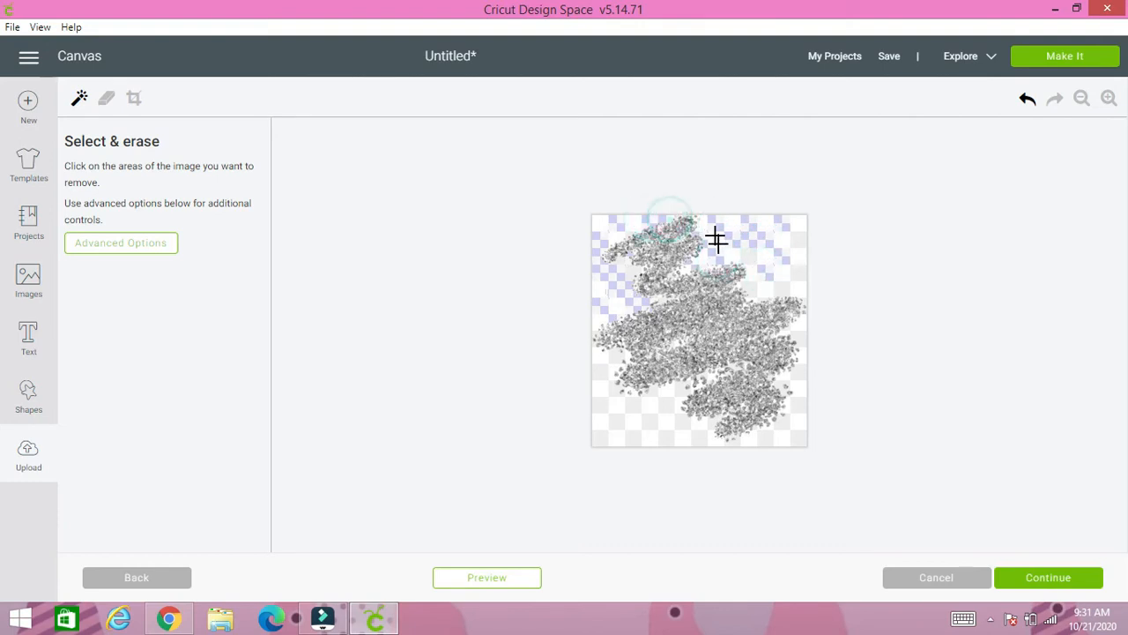
click(699, 234)
click(796, 229)
click(799, 257)
click(797, 281)
click(763, 287)
click(751, 288)
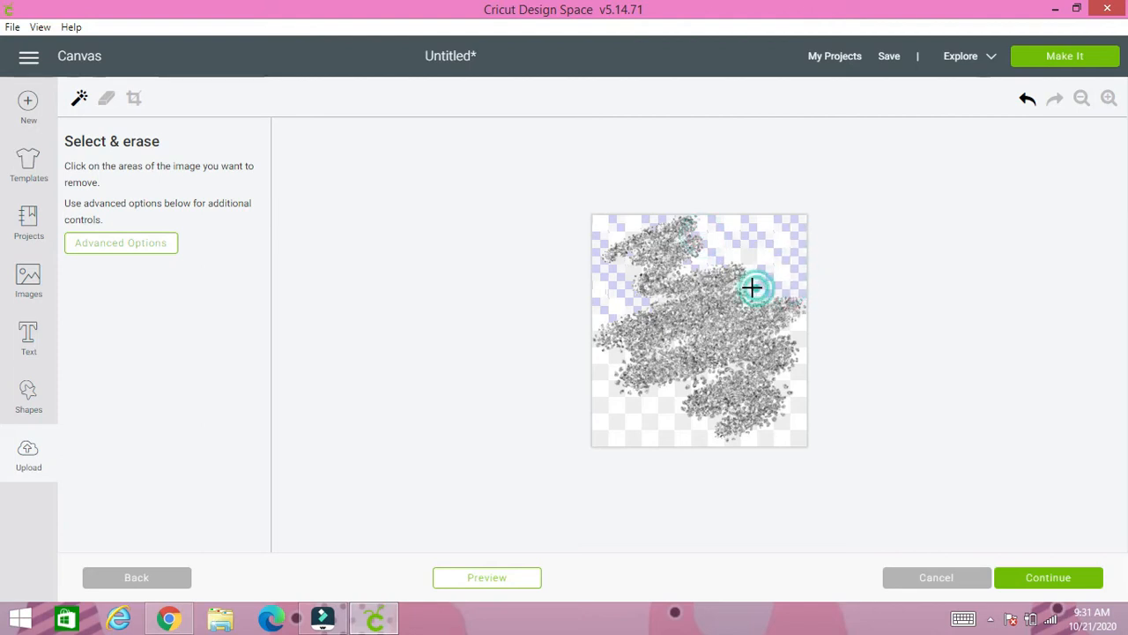
click(749, 284)
click(752, 257)
click(728, 234)
click(735, 231)
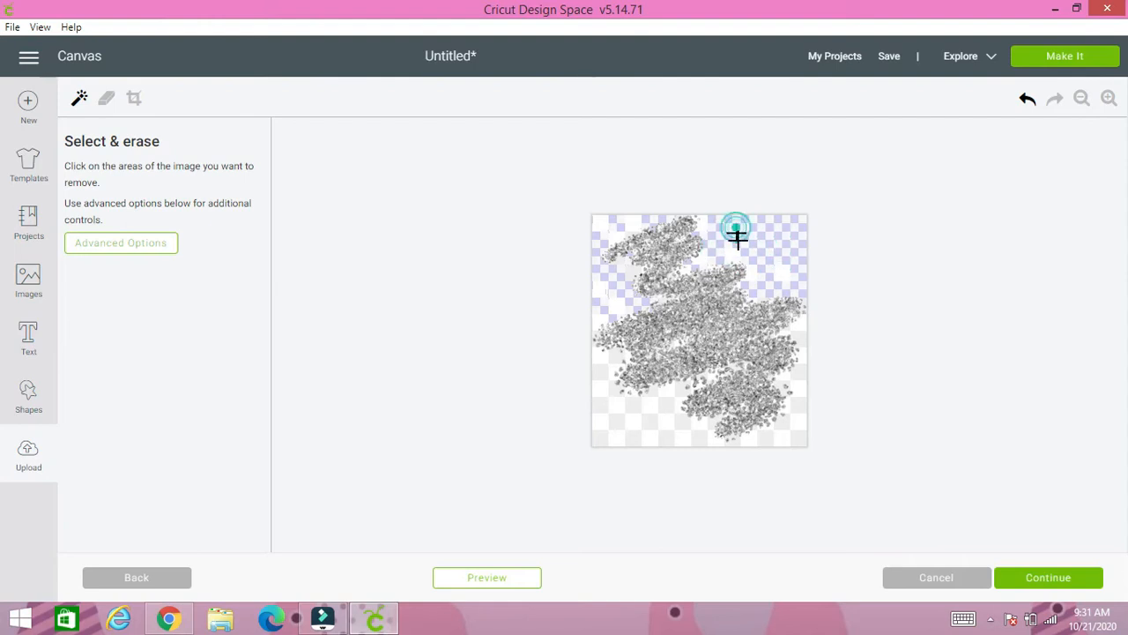
click(737, 255)
click(750, 261)
click(762, 281)
- Erase the checkered background below the glitter splatter and along its lower-right edge
click(641, 398)
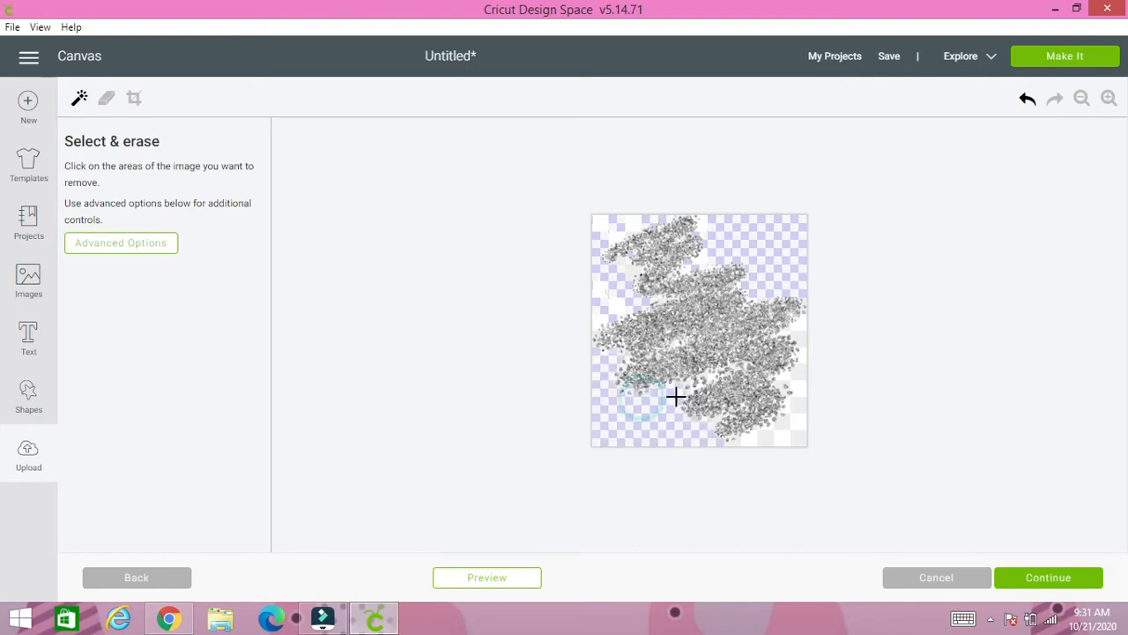
click(625, 286)
click(789, 425)
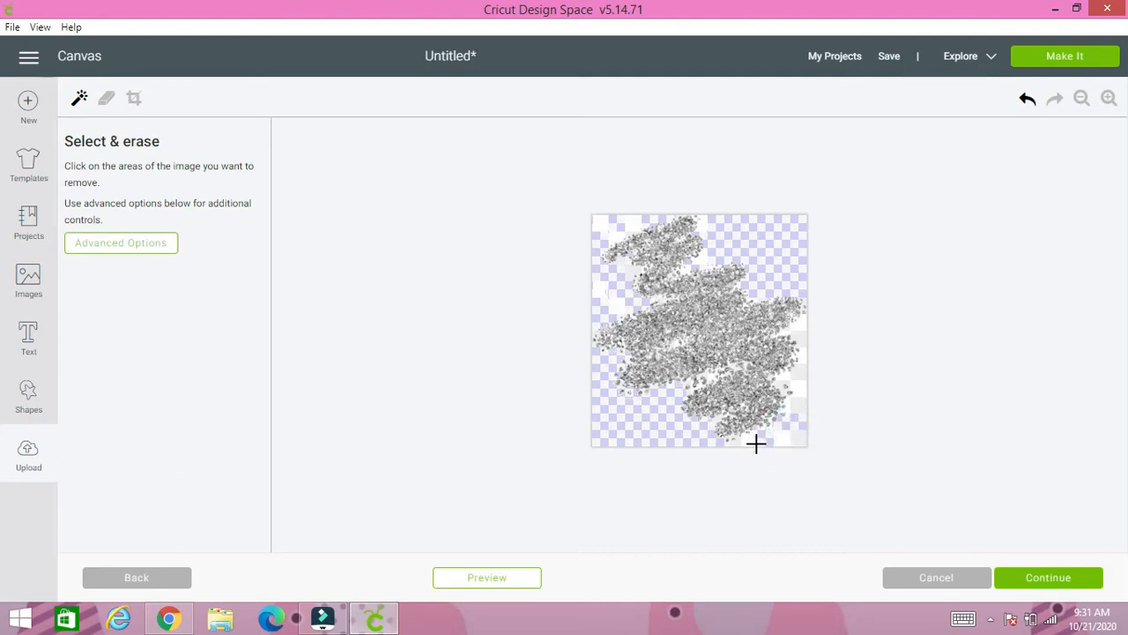
click(785, 432)
click(792, 384)
click(788, 327)
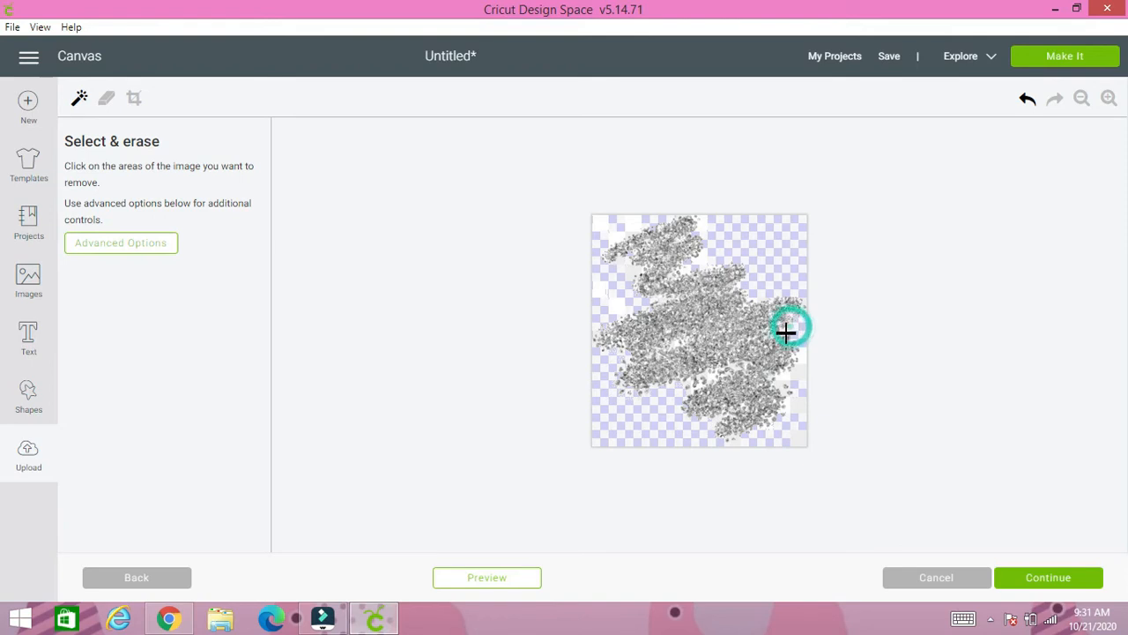
click(783, 378)
click(794, 397)
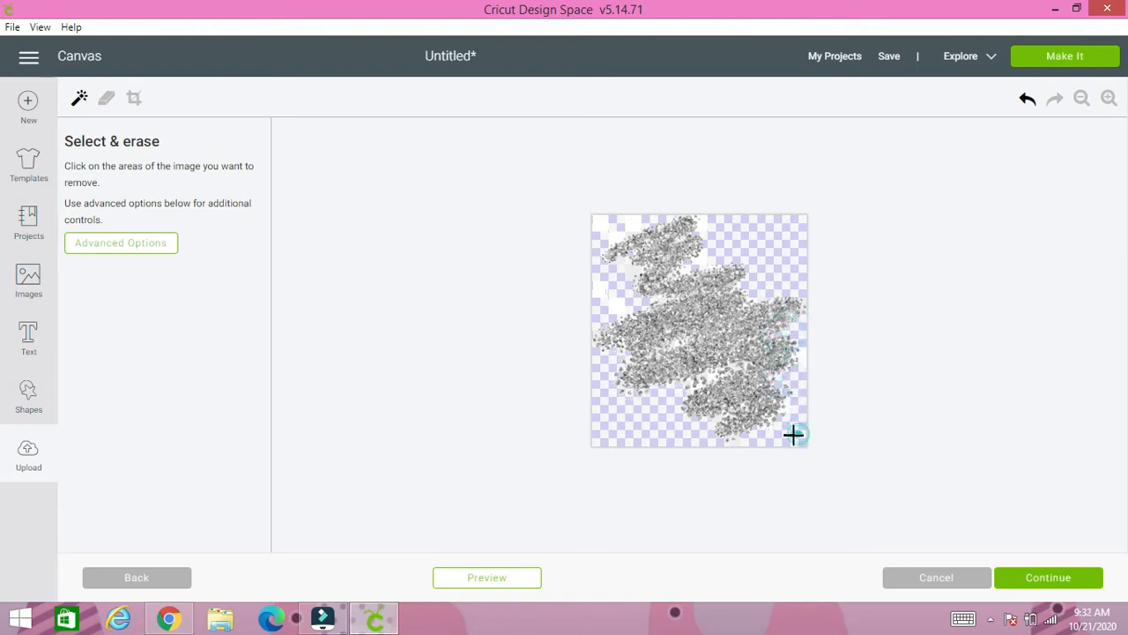
- Erase the leftover white background patches around the splatter's upper-left strokes and along its right and lower edges
click(630, 271)
click(622, 260)
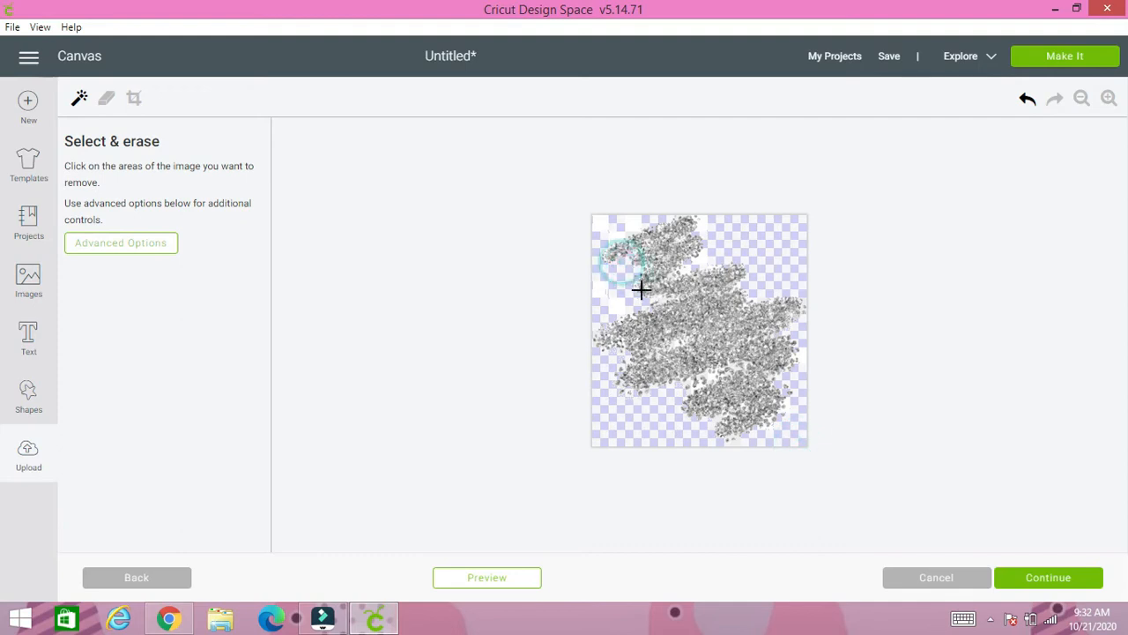
click(655, 299)
click(650, 220)
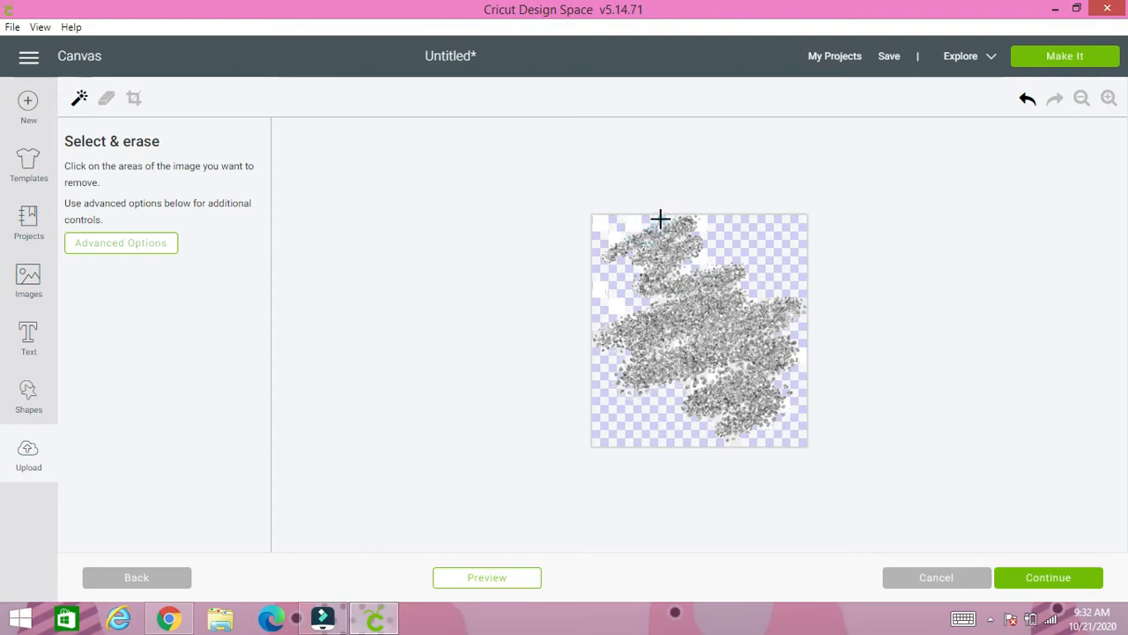
click(657, 220)
click(624, 224)
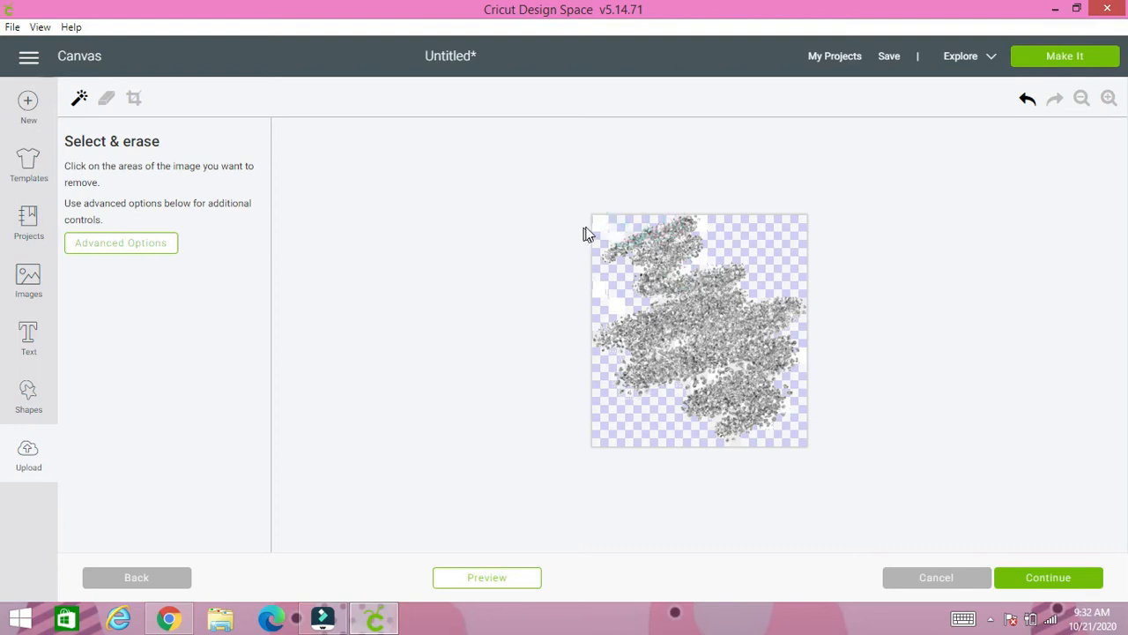
click(608, 228)
click(620, 236)
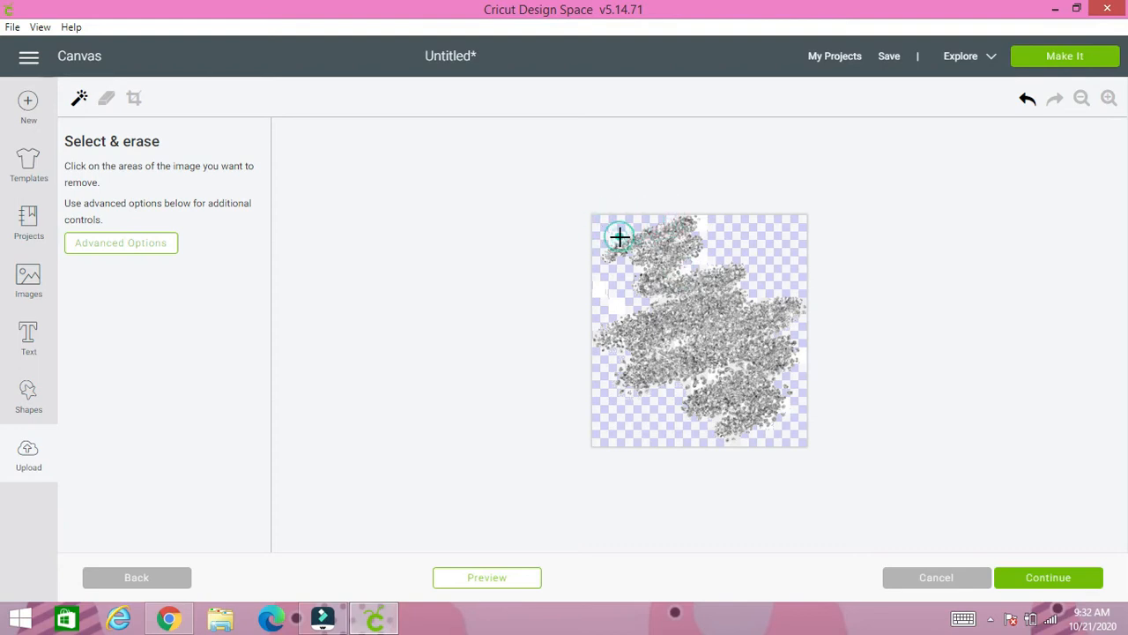
click(608, 281)
click(620, 303)
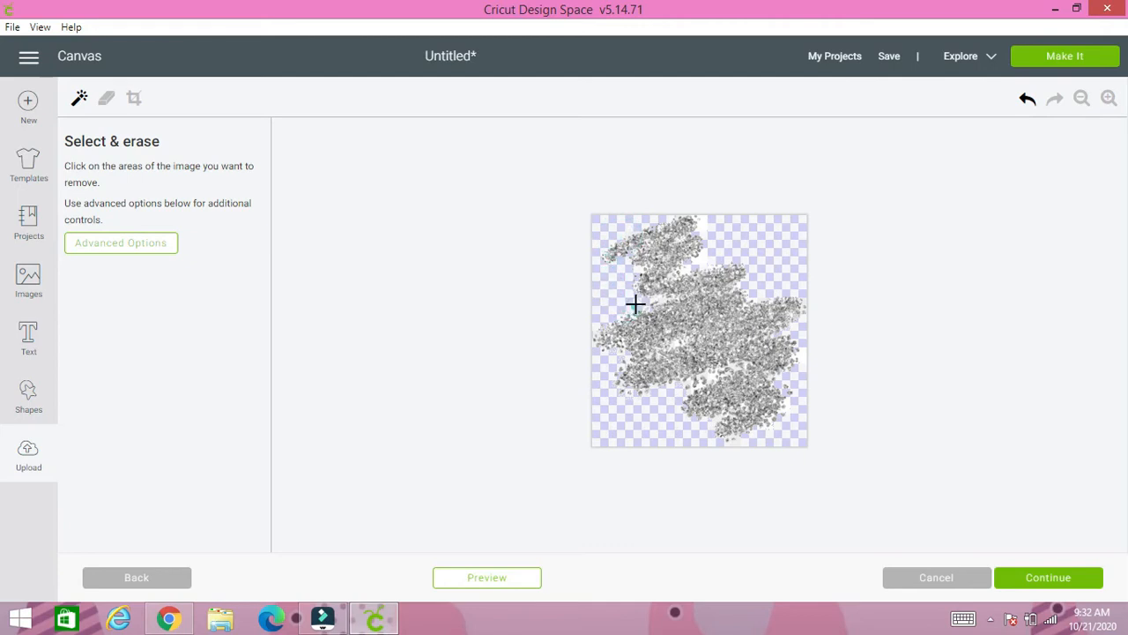
click(635, 303)
click(703, 261)
click(805, 357)
click(740, 442)
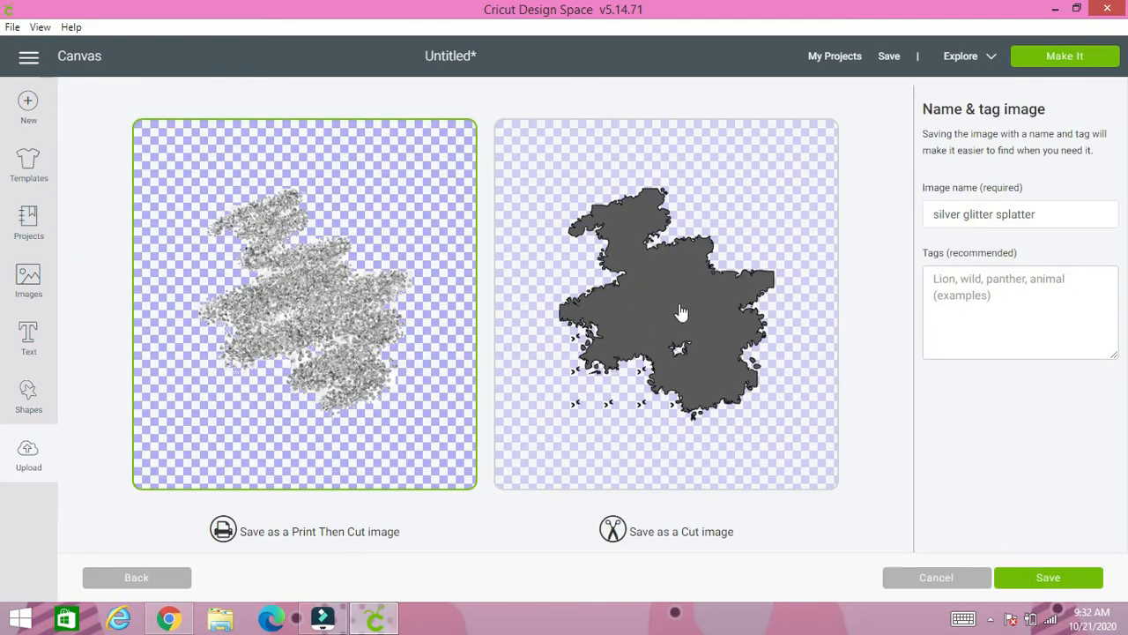
- Save the cleaned image as a Print Then Cut image named "silver glitter splatter" and insert it onto the canvas
click(1036, 580)
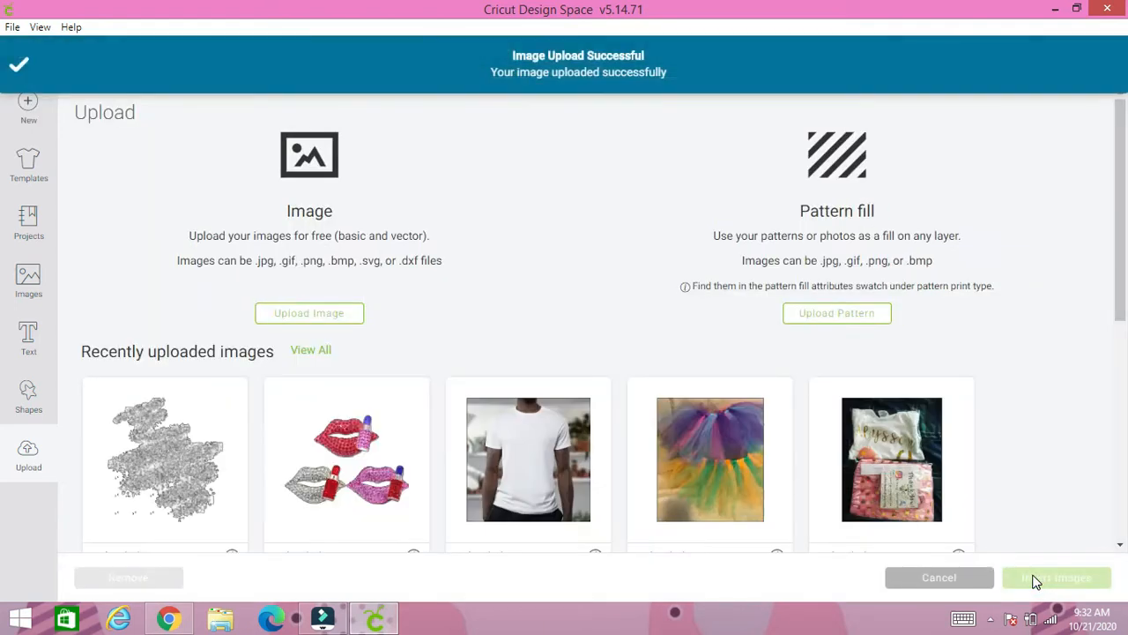
click(147, 451)
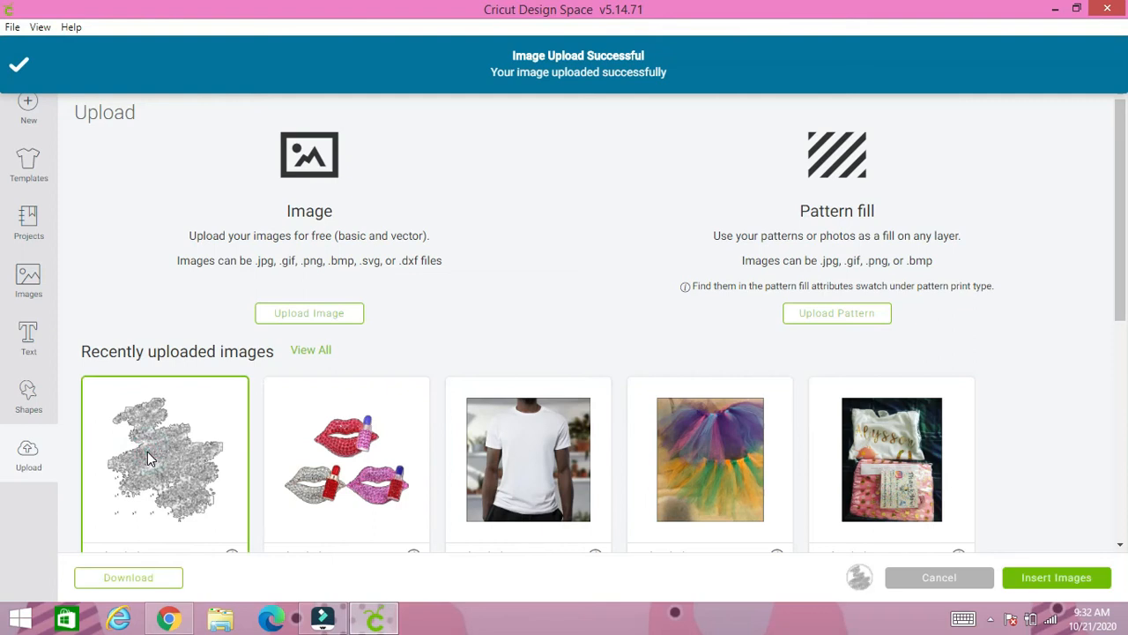
click(1031, 580)
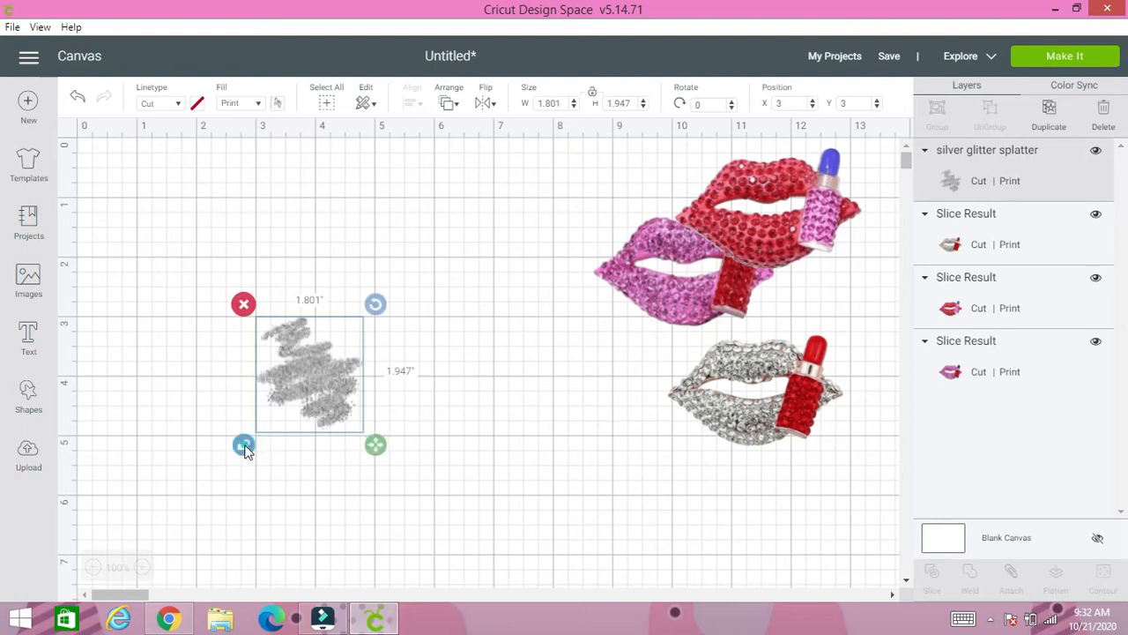
- Stretch the glitter splatter to about 4.2 by 2.0 inches and move it to about X 2.1, Y 1.6
drag(379, 446, 522, 462)
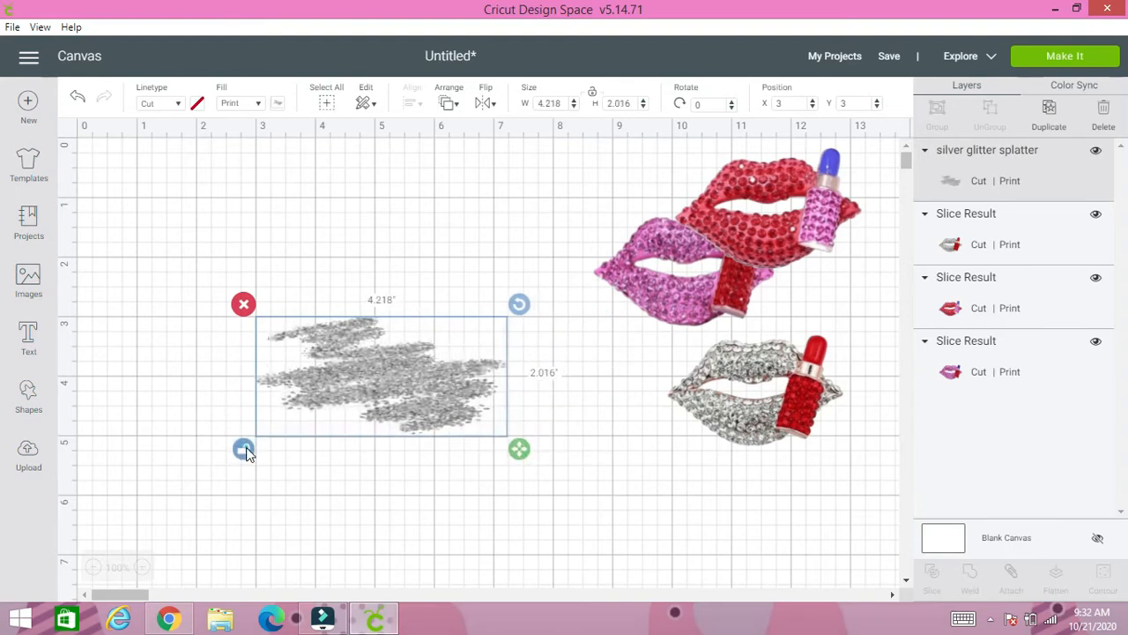
drag(410, 392, 355, 307)
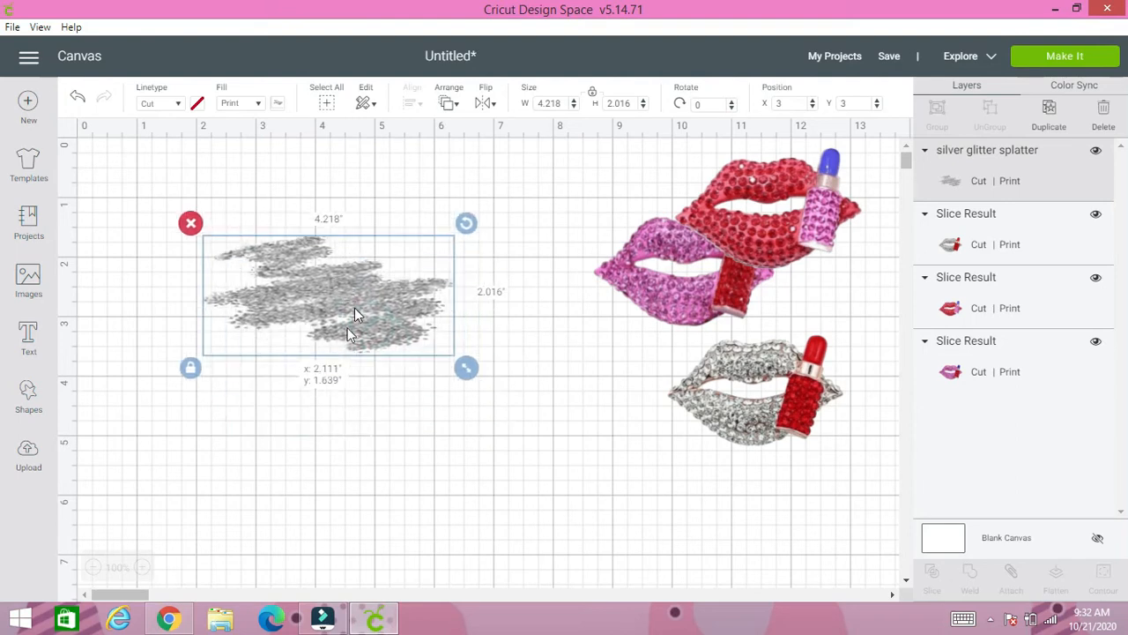
click(333, 387)
- Add a new text box to the canvas and search the font library for "fon"
click(28, 337)
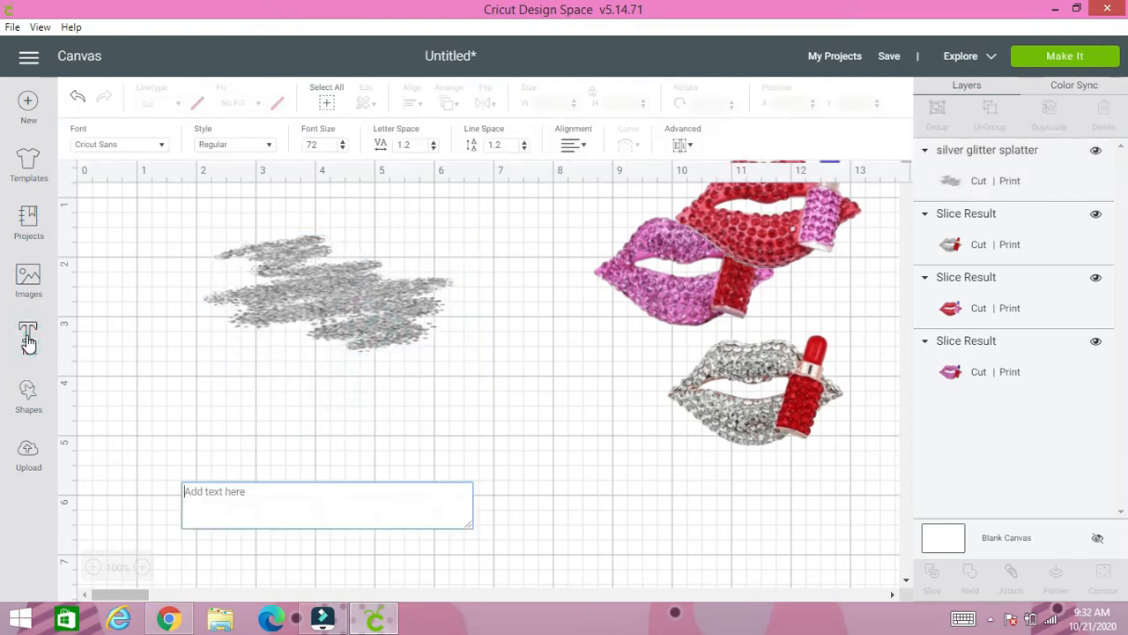
click(141, 145)
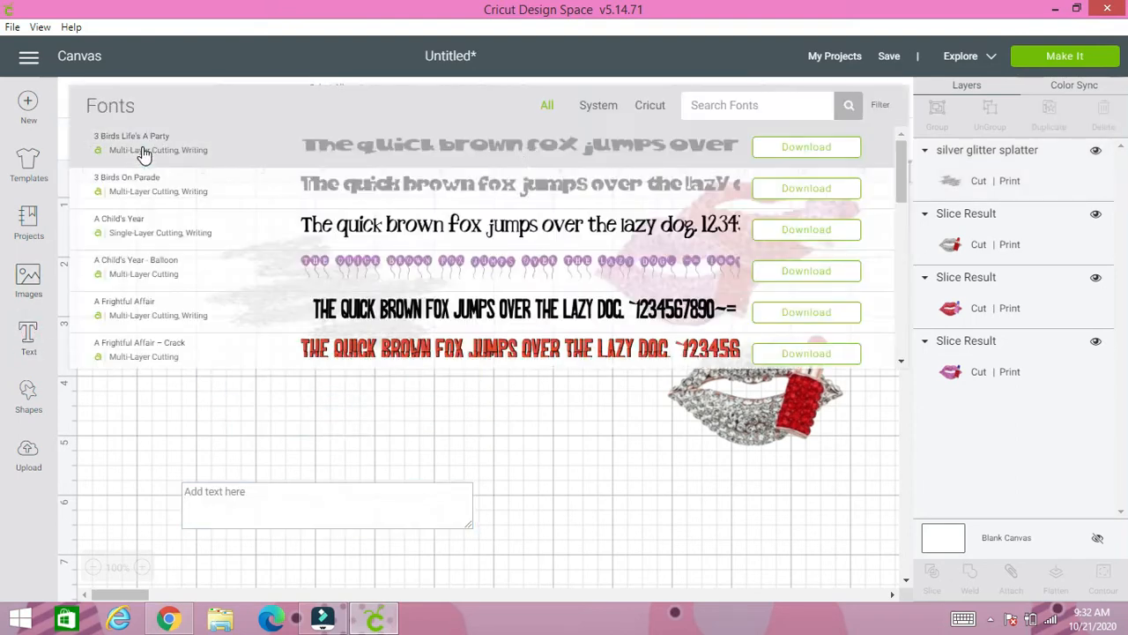
click(723, 106)
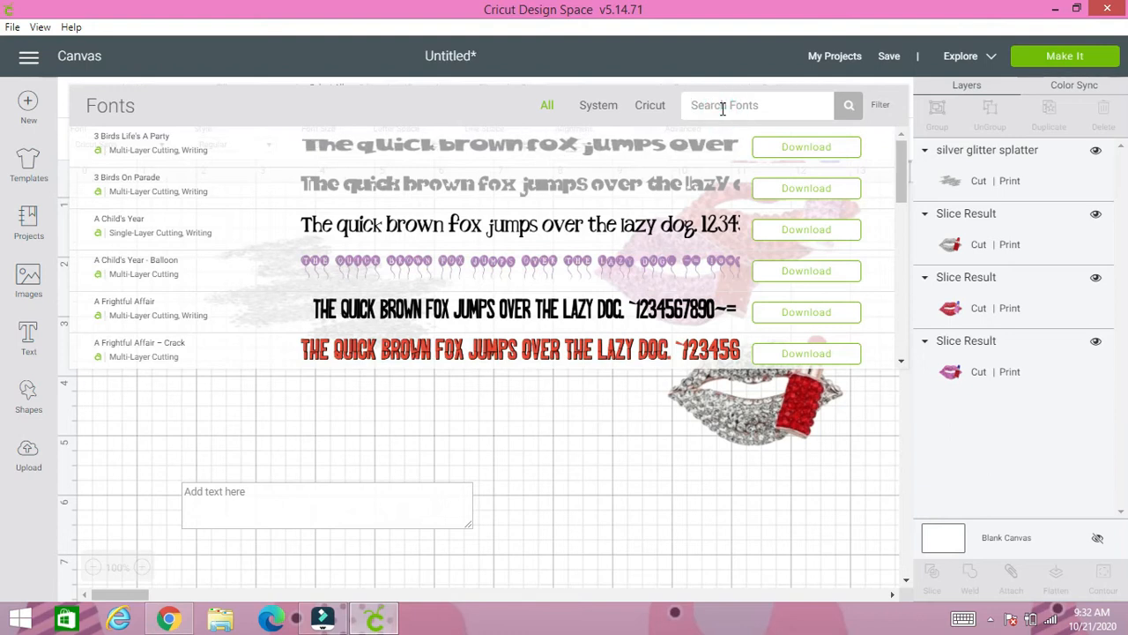
text(fon)
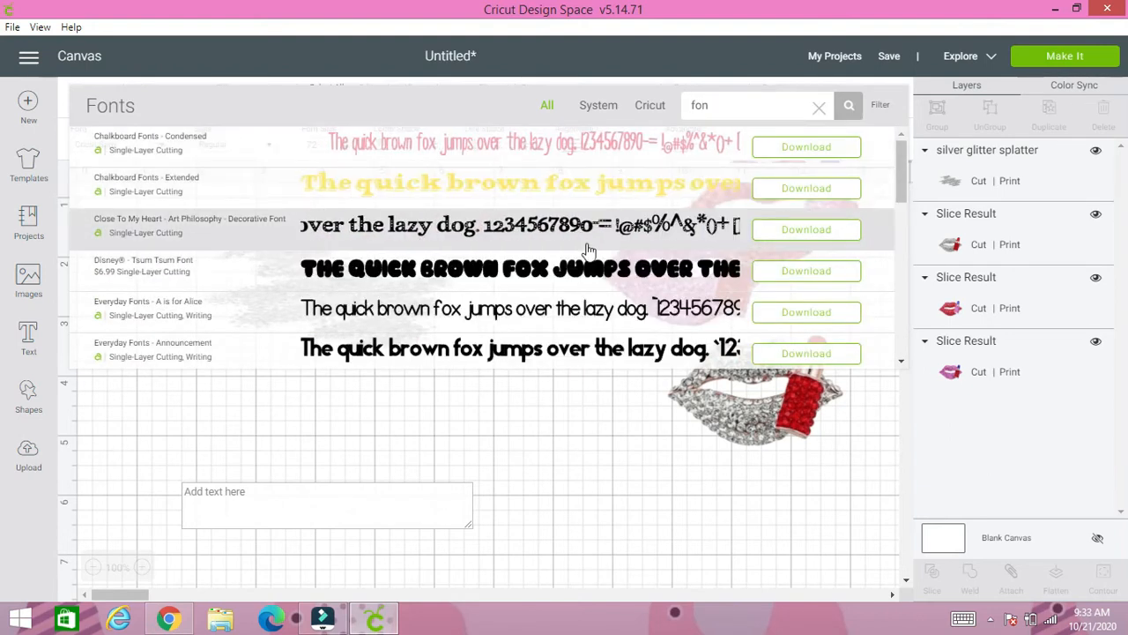
- Look through the font samples matching "fon" for a lettering style that suits the design
scroll(518, 208, down, 3)
scroll(438, 291, down, 10)
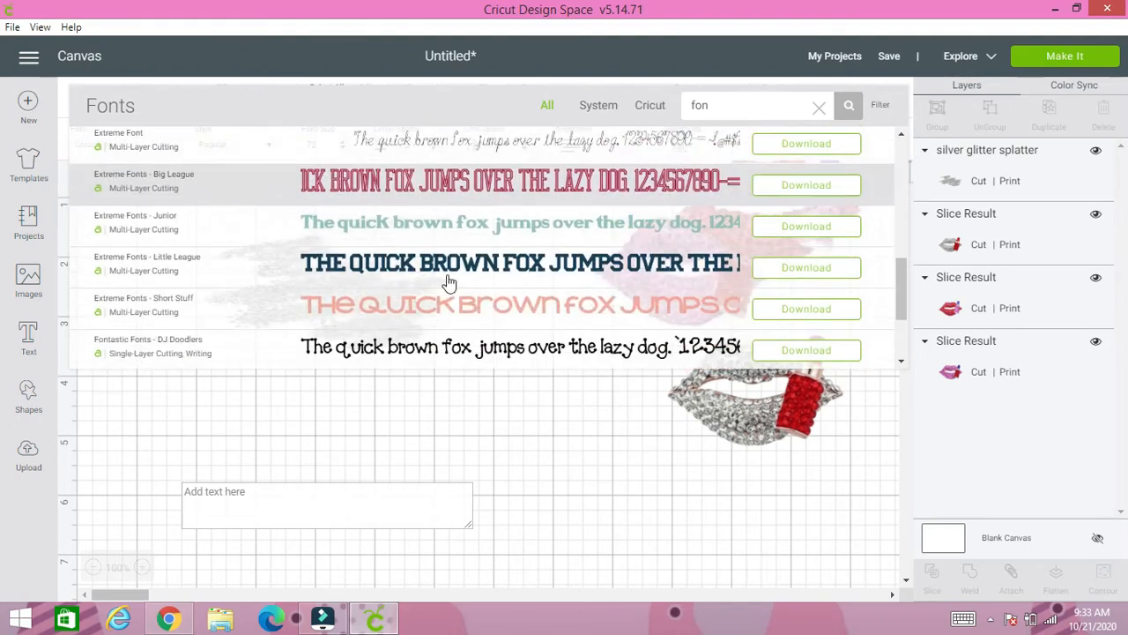
scroll(438, 291, down, 2)
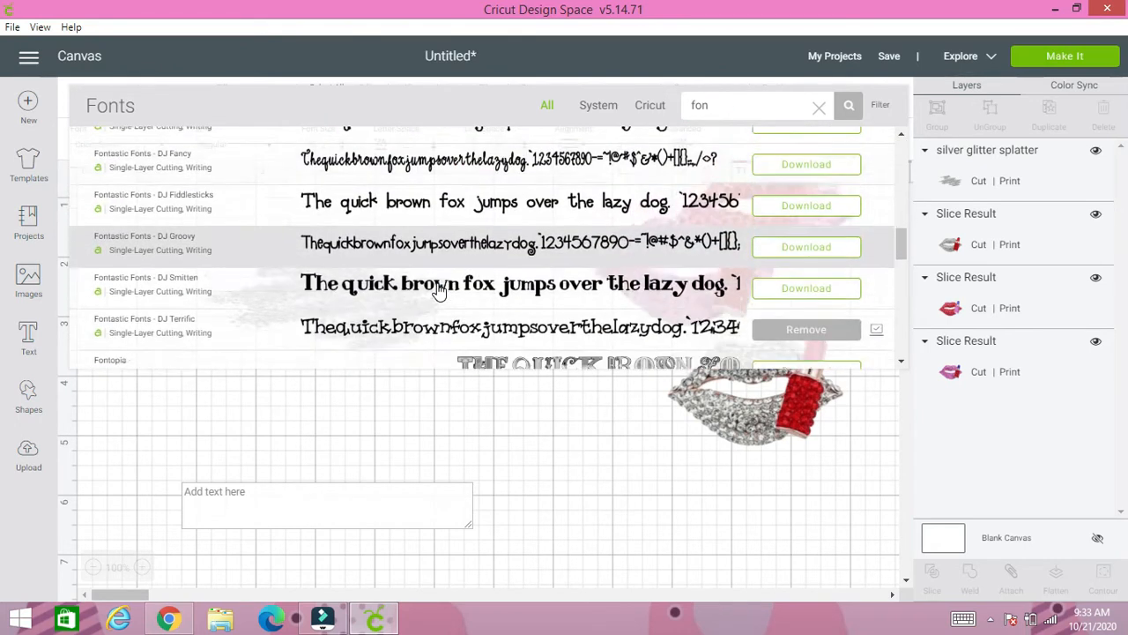
scroll(445, 291, up, 2)
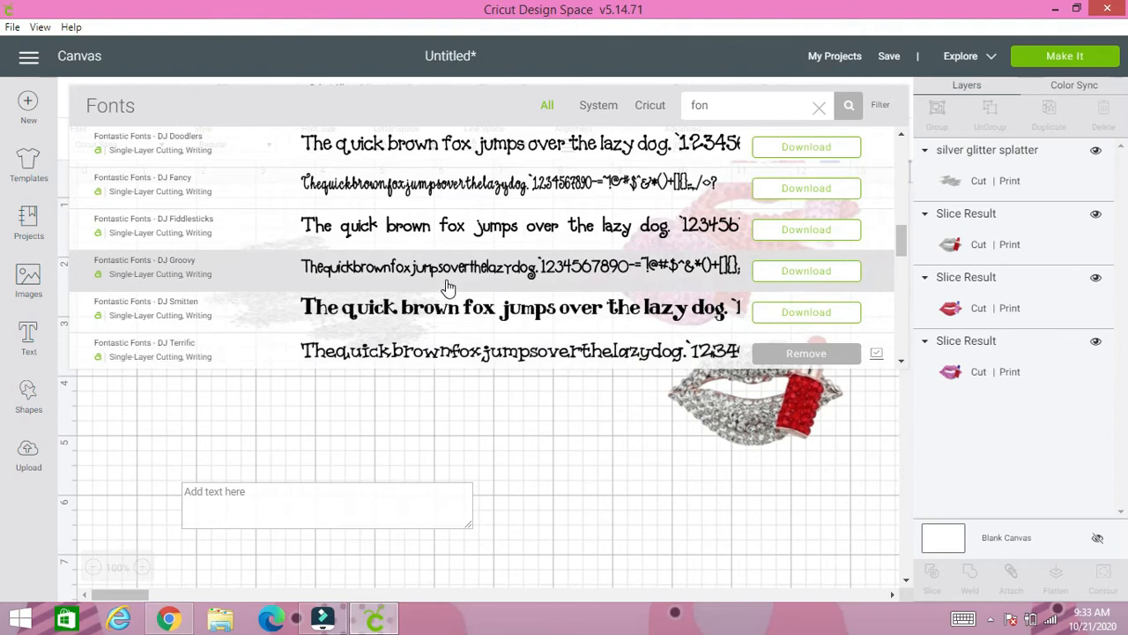
scroll(450, 284, down, 2)
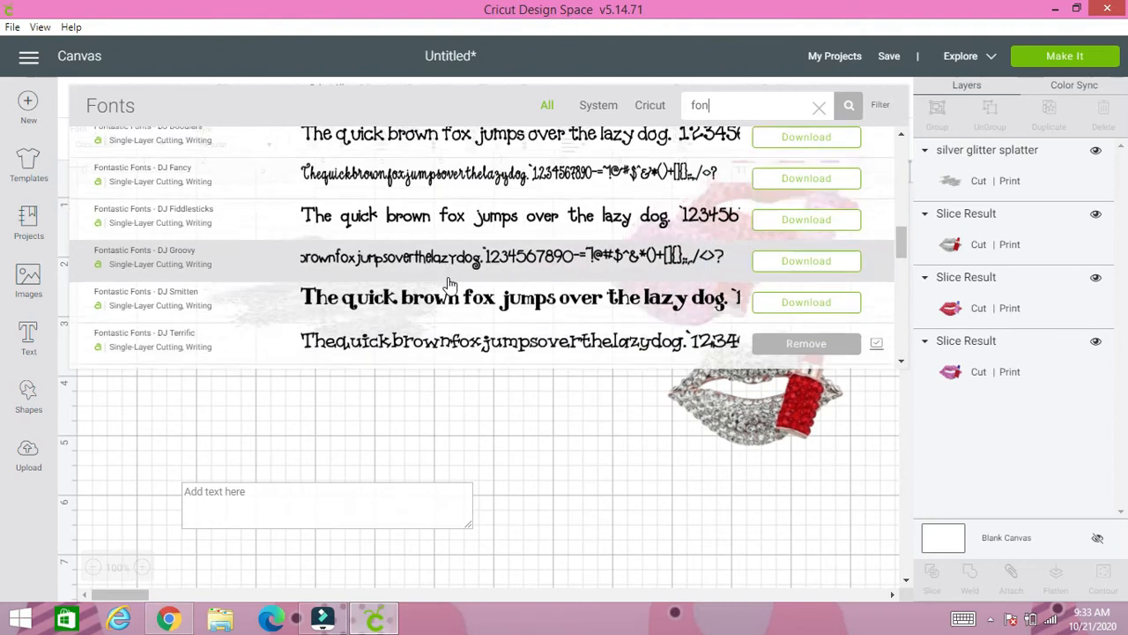
scroll(456, 298, down, 2)
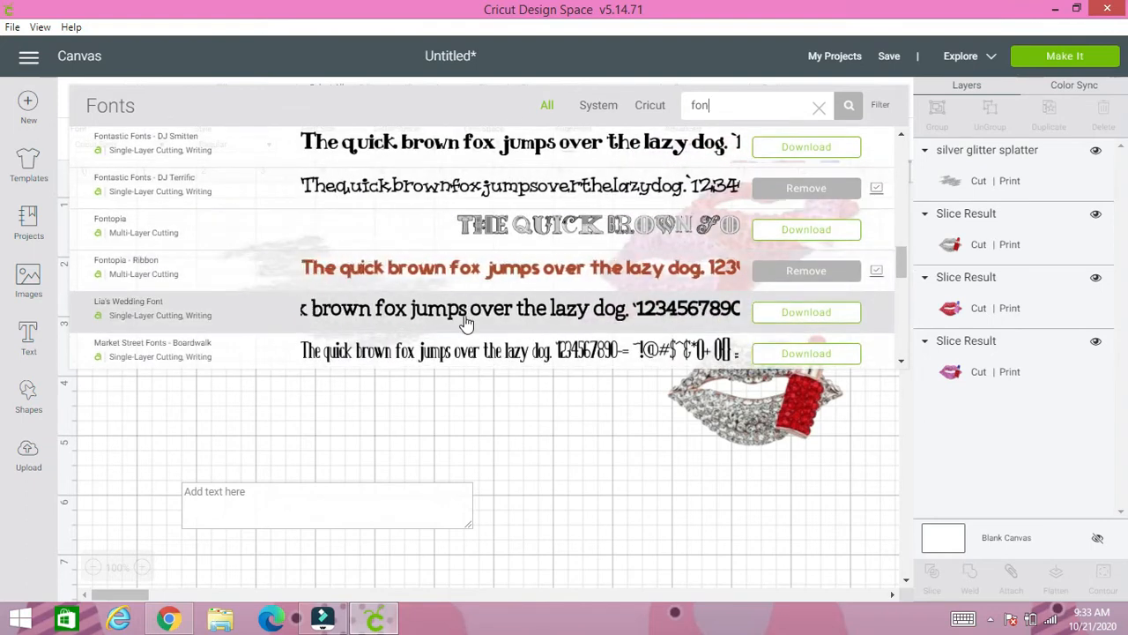
scroll(466, 324, down, 4)
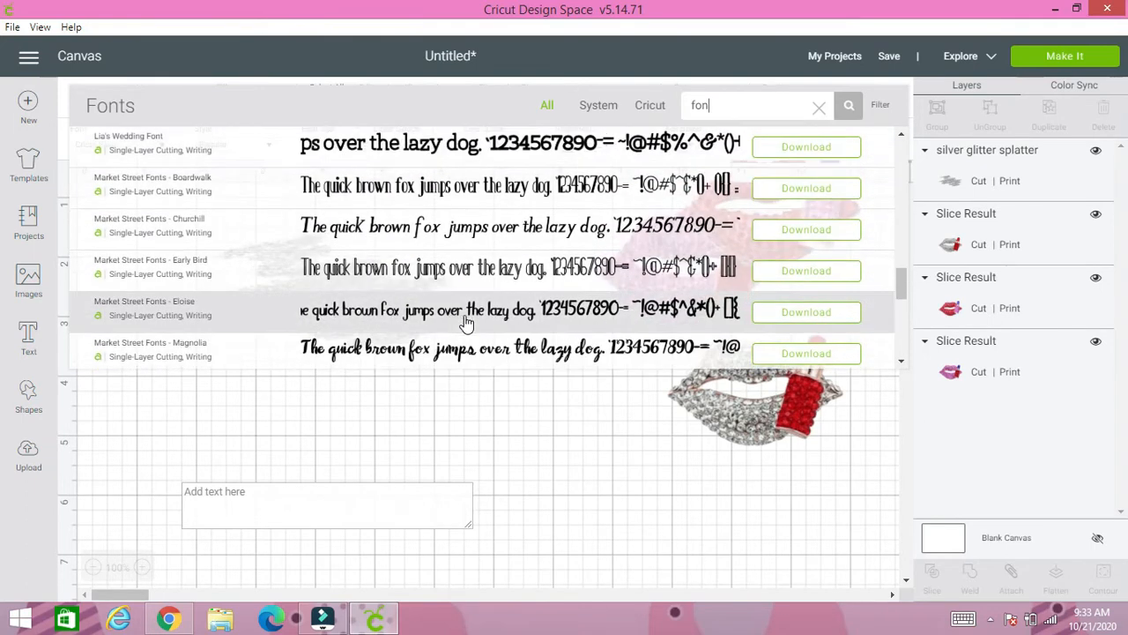
scroll(465, 323, down, 2)
scroll(466, 324, down, 2)
scroll(465, 323, down, 4)
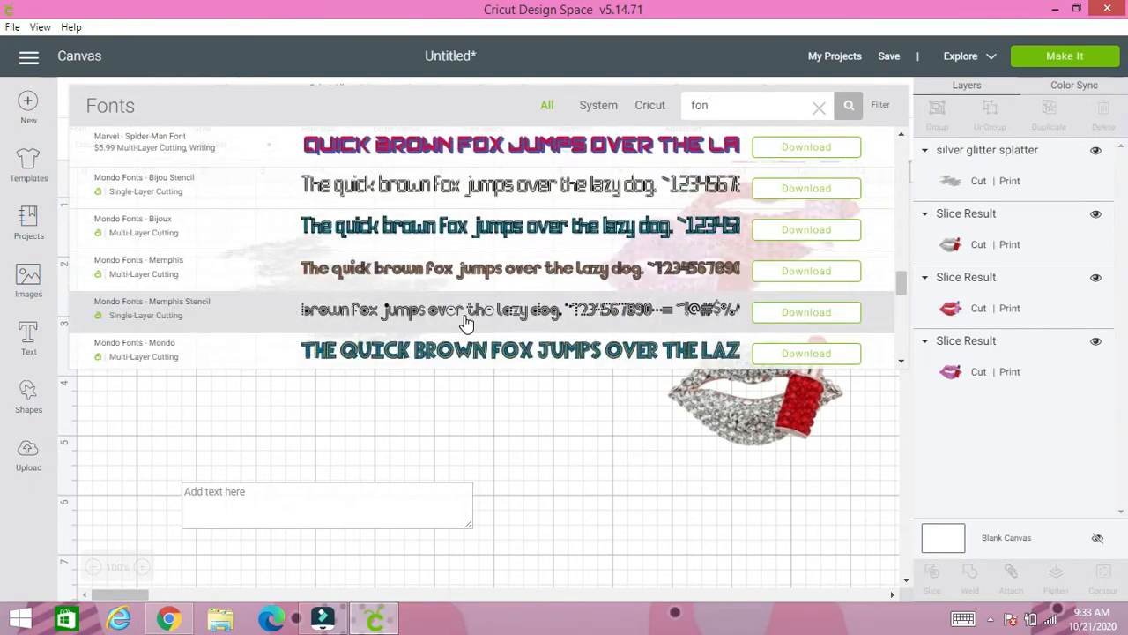
scroll(465, 324, down, 6)
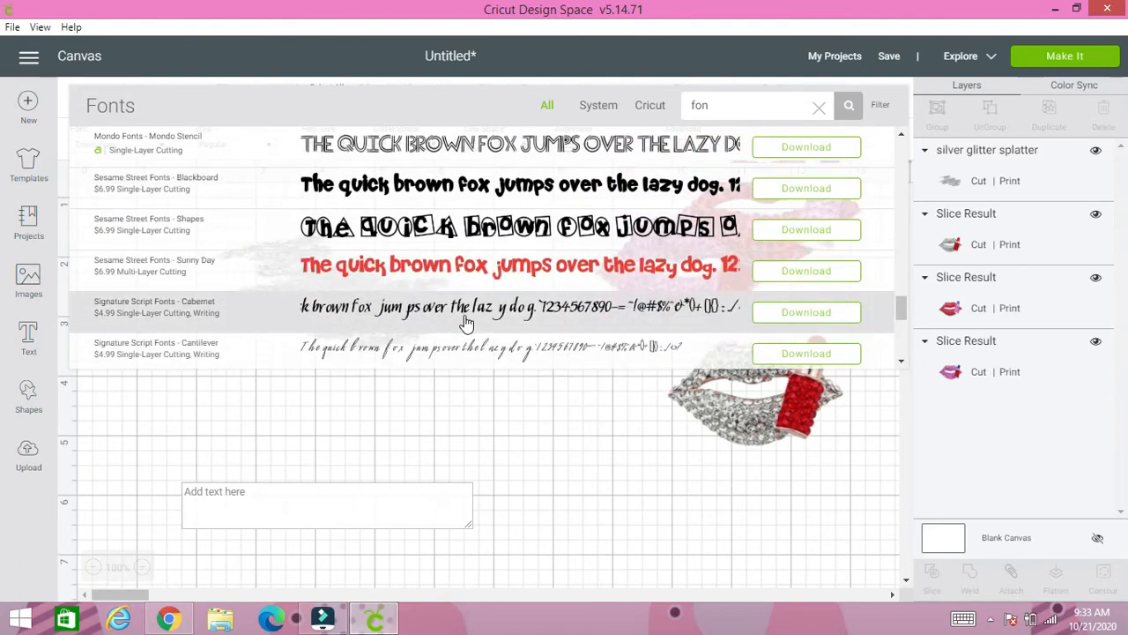
scroll(465, 324, down, 6)
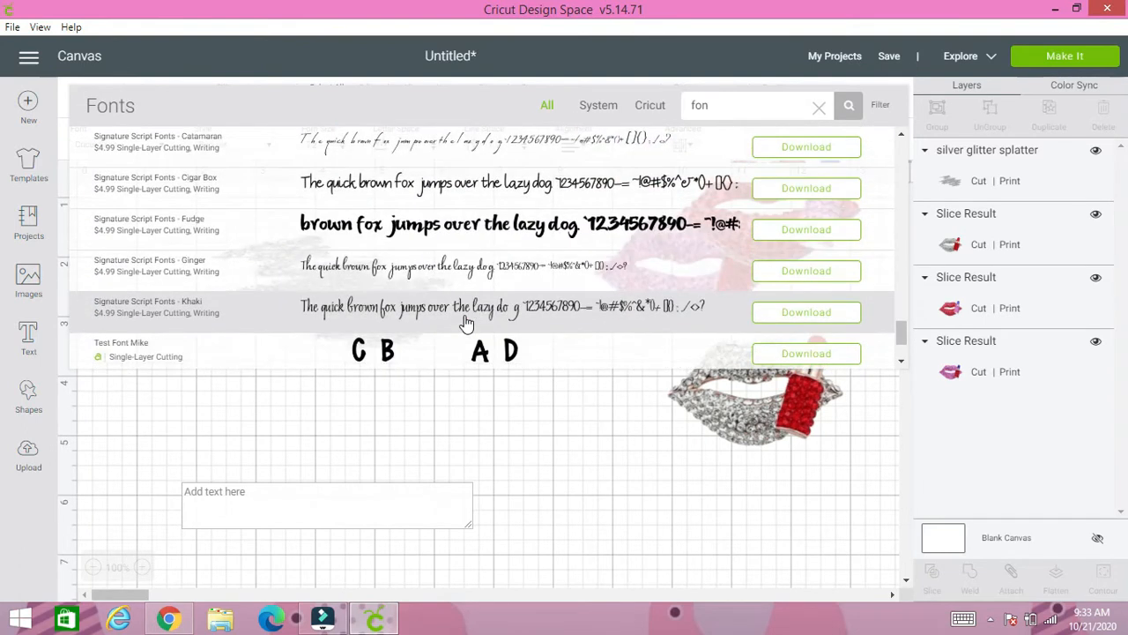
scroll(466, 323, down, 2)
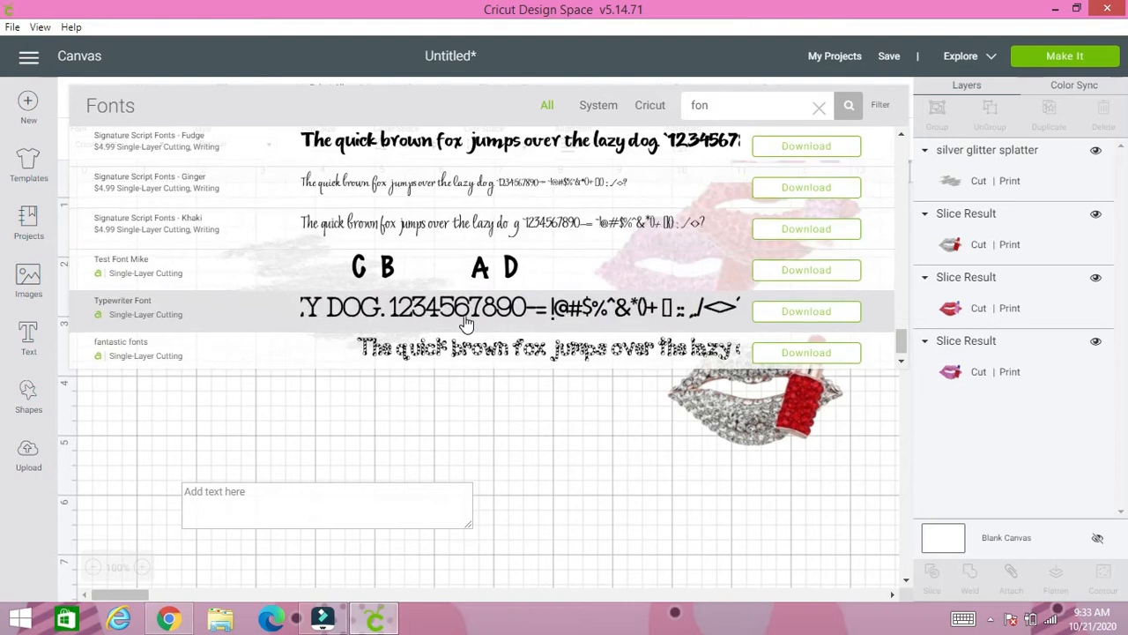
scroll(498, 309, up, 10)
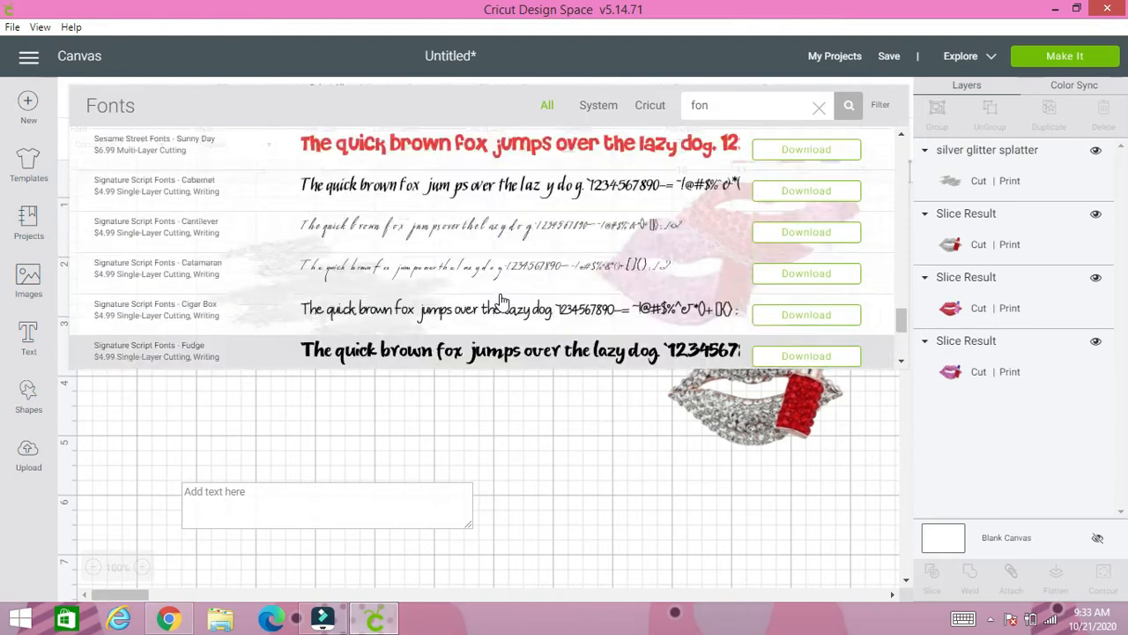
scroll(519, 291, up, 5)
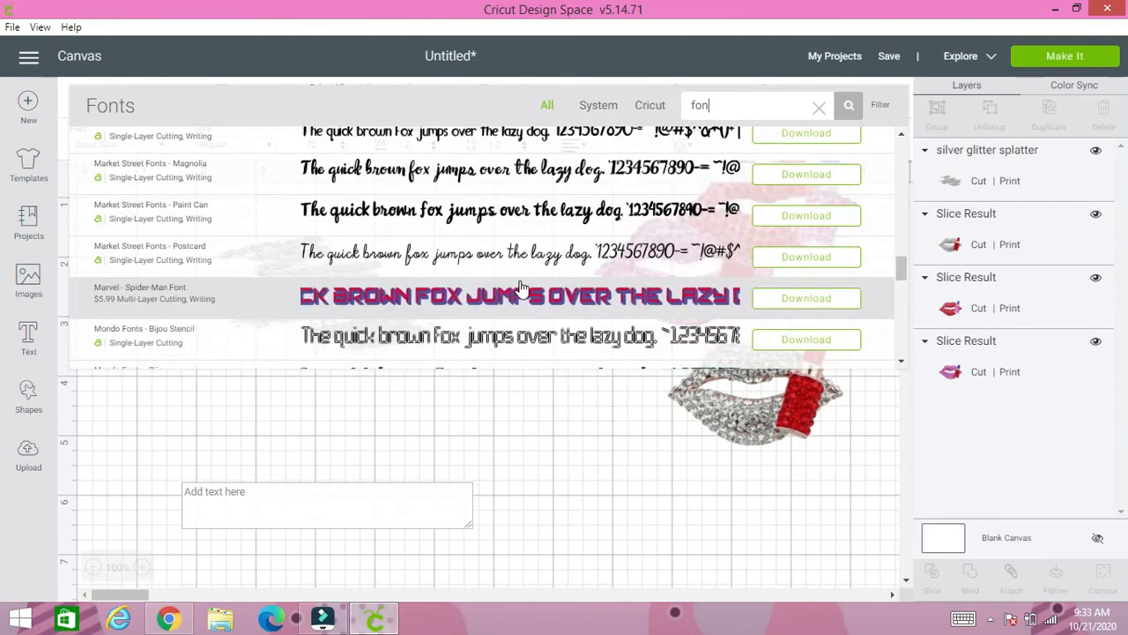
scroll(524, 284, up, 5)
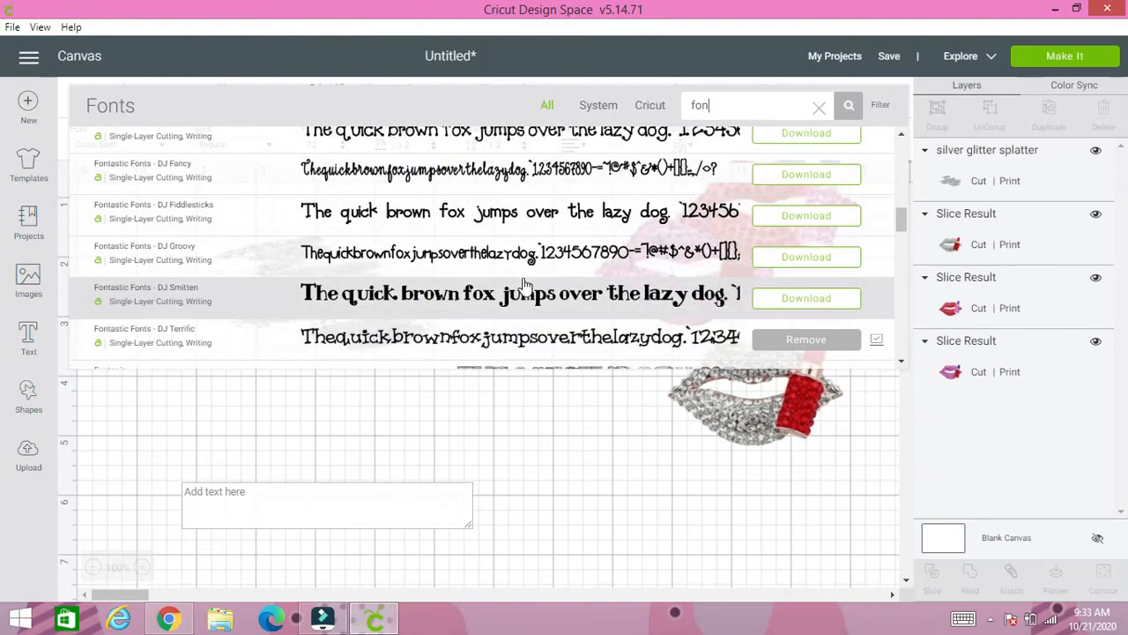
scroll(524, 285, up, 3)
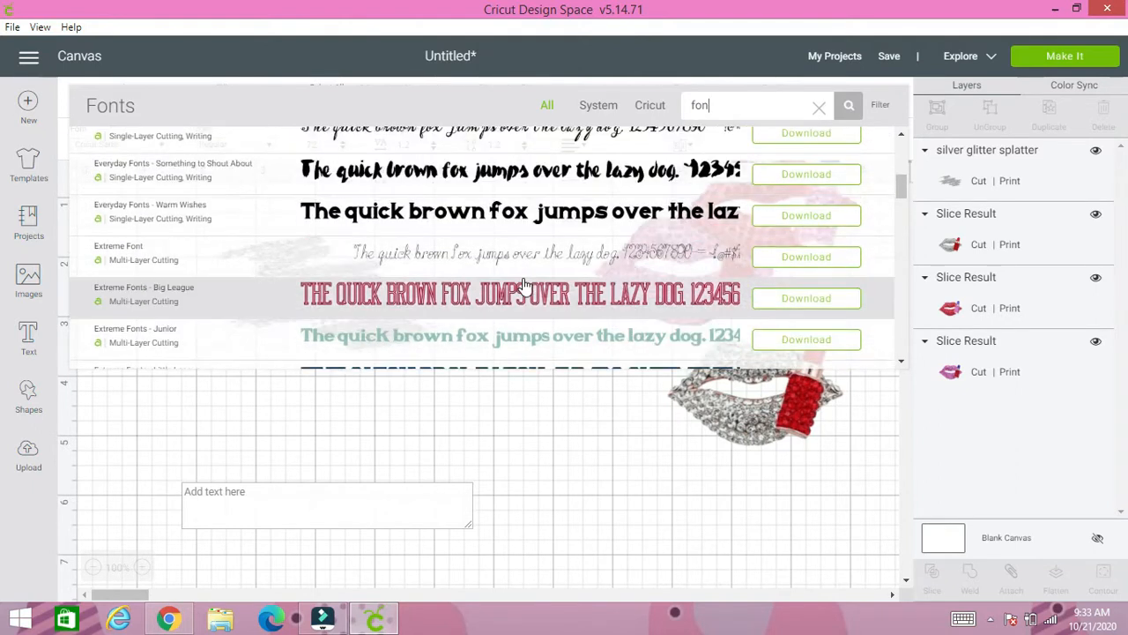
scroll(523, 285, up, 8)
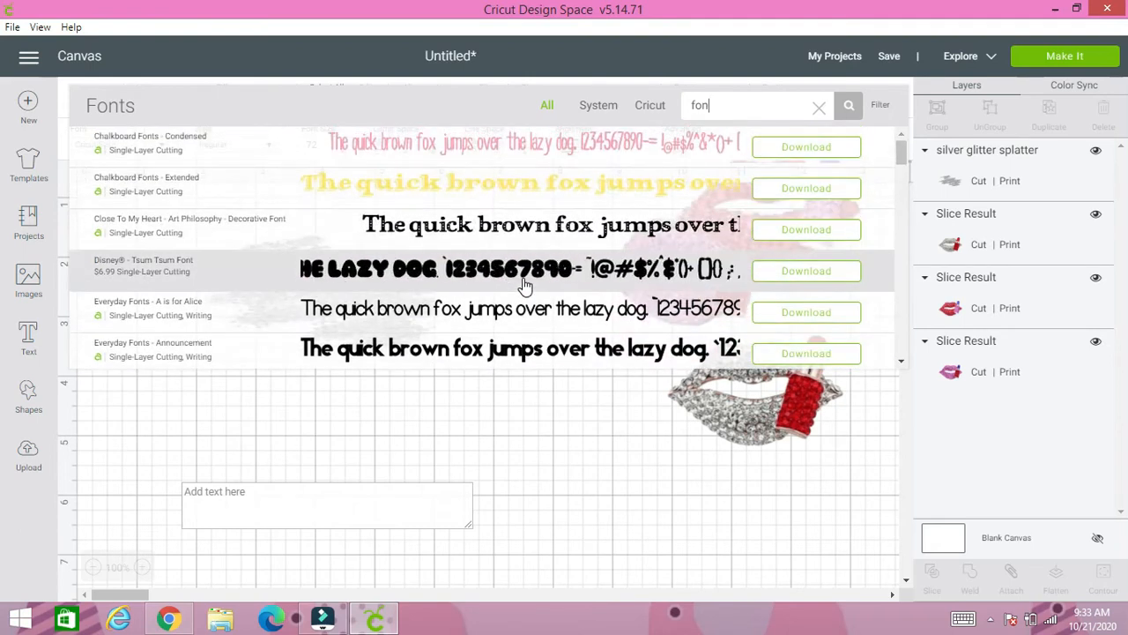
- Choose the Fontastic Fonts - DJ Doodlers font for the new text
scroll(525, 285, down, 4)
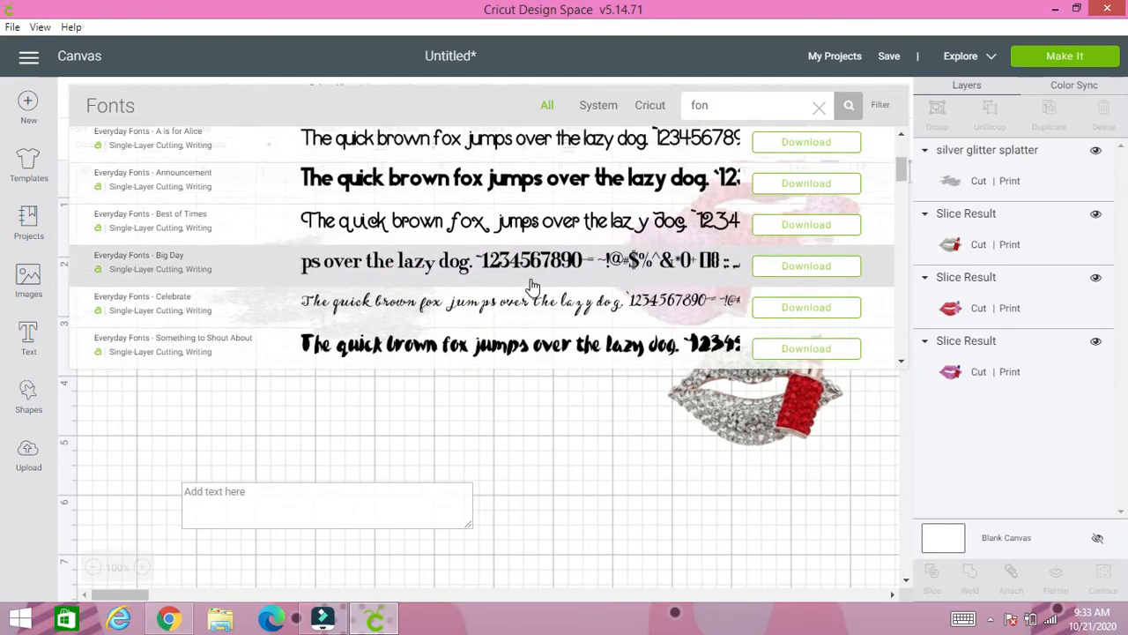
scroll(529, 285, down, 2)
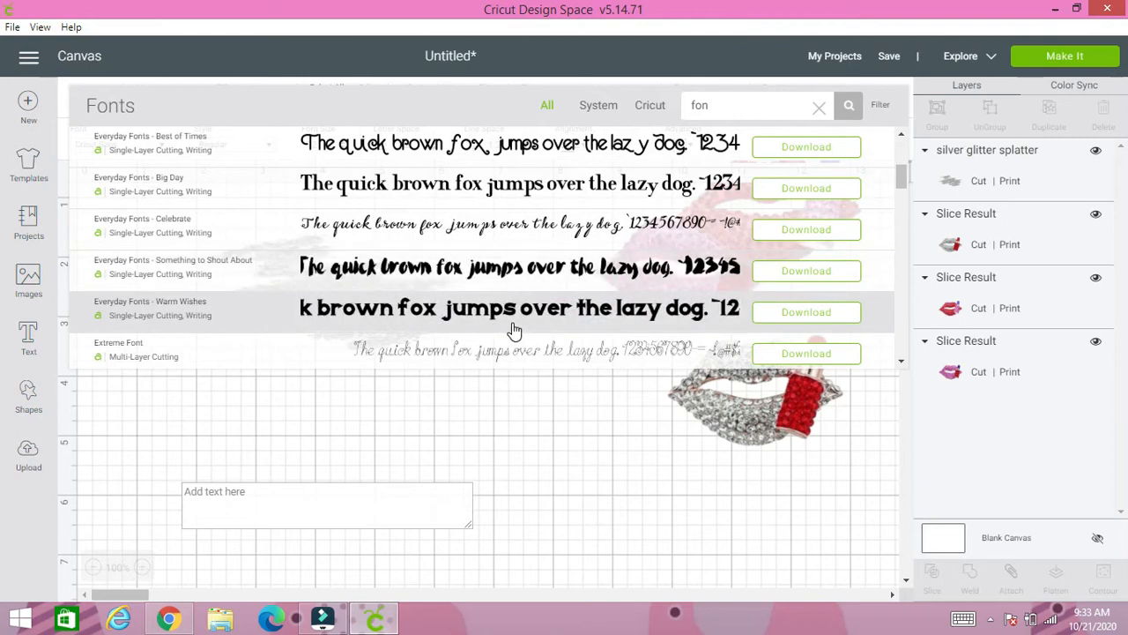
scroll(511, 333, down, 2)
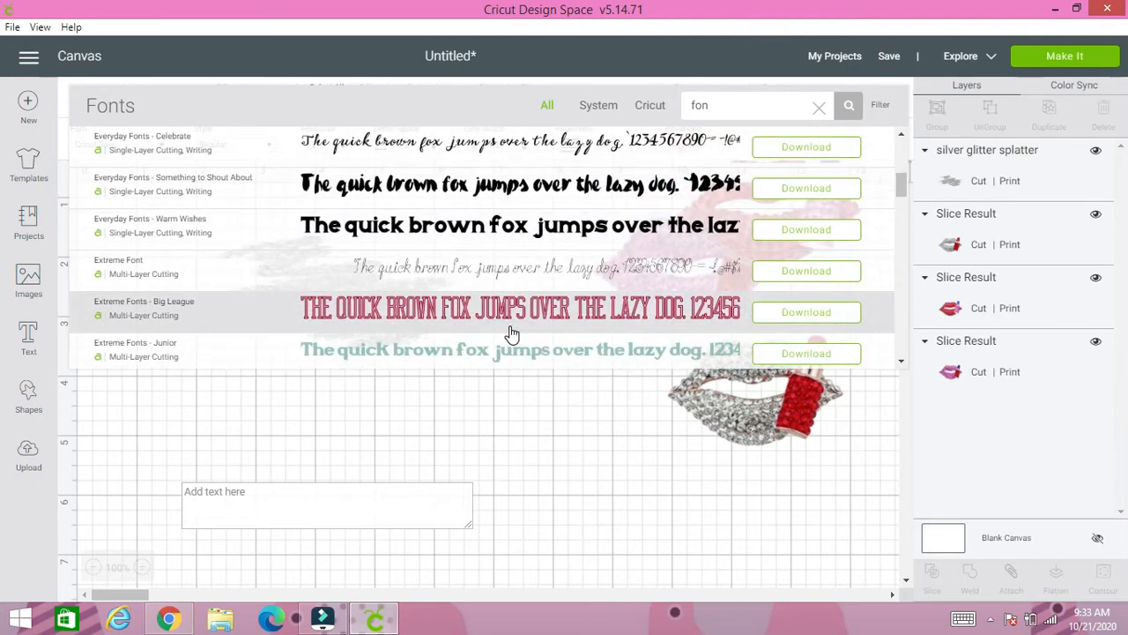
scroll(512, 333, down, 7)
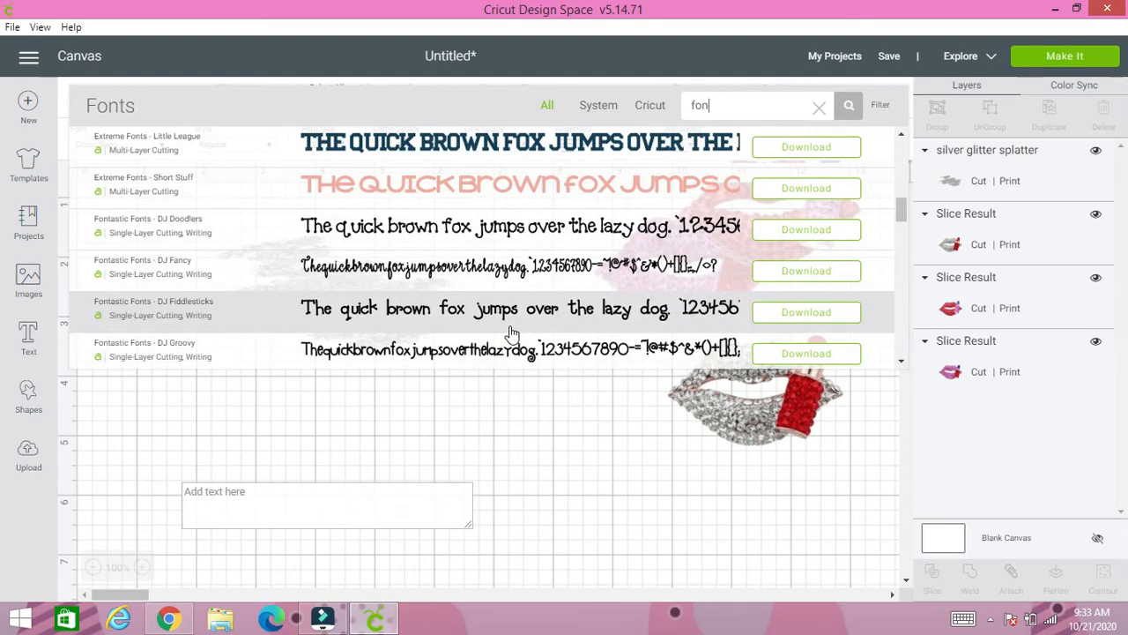
scroll(512, 333, down, 2)
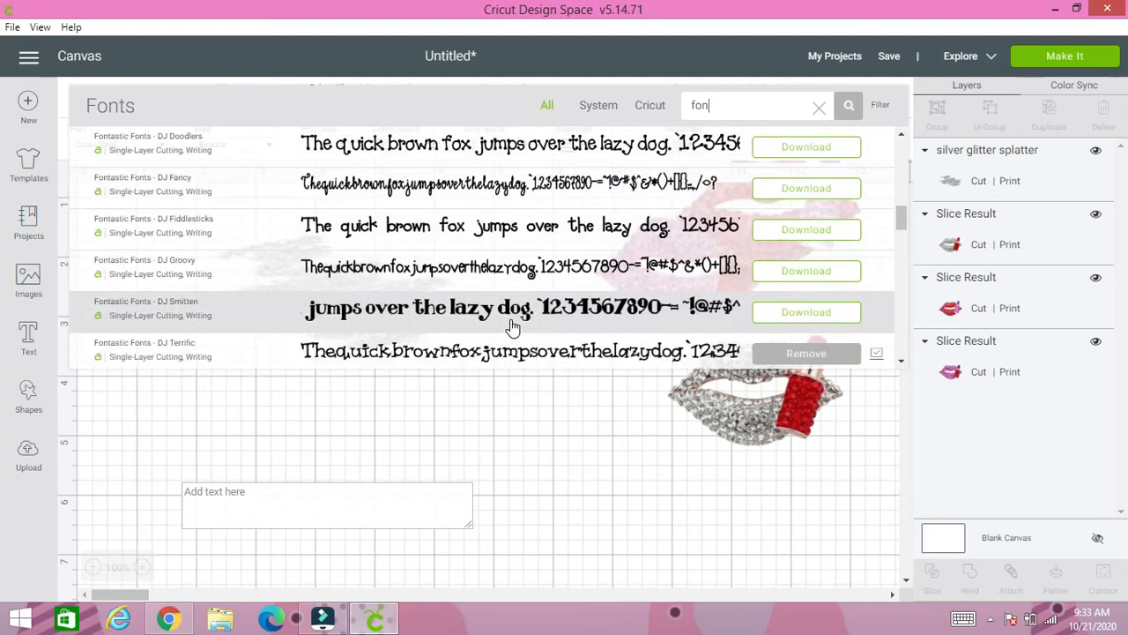
click(517, 157)
- Enter "Cherry" as the text and move it below the glitter splatter to about X 2.1, Y 4.2
click(447, 501)
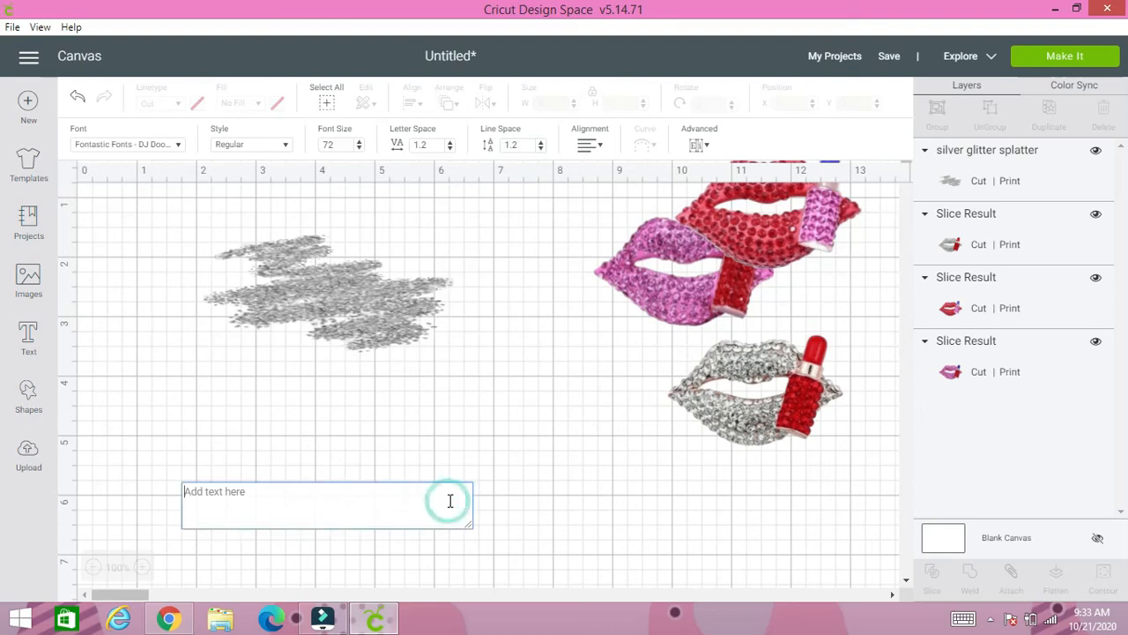
text(Cherry)
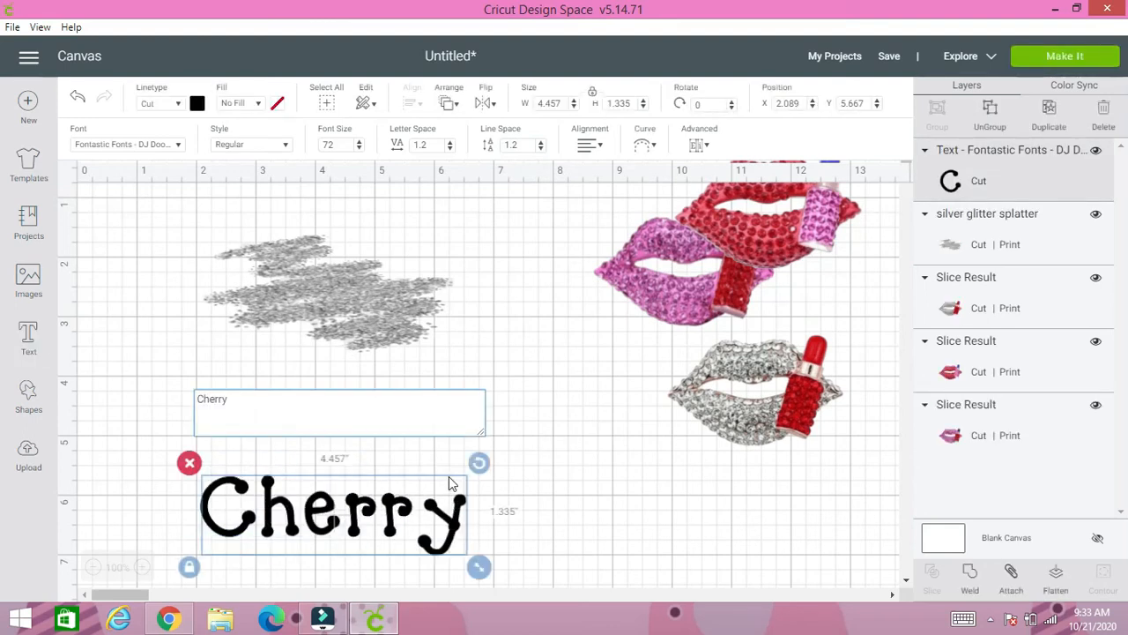
click(548, 515)
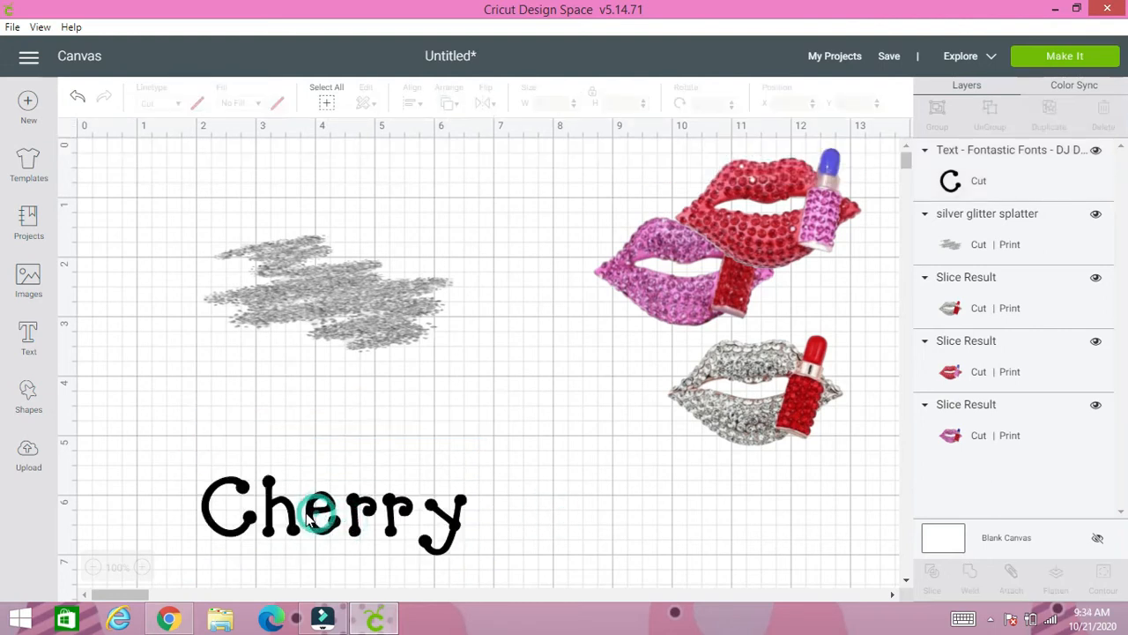
drag(319, 518, 339, 427)
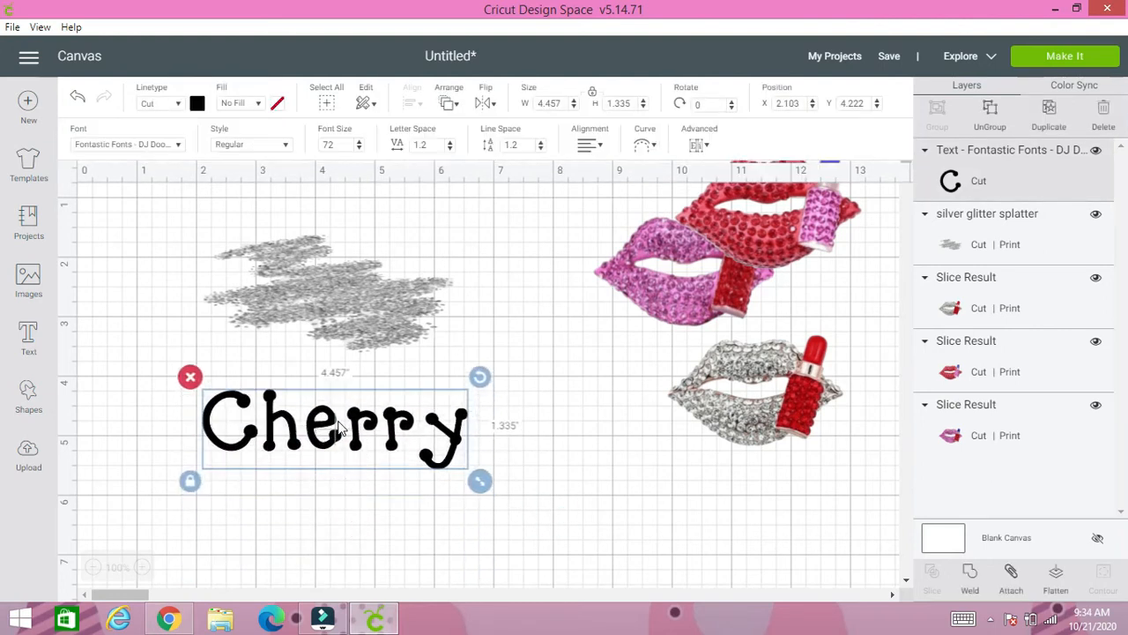
- Ungroup the "Cherry" text into separate letters and deselect them
click(992, 129)
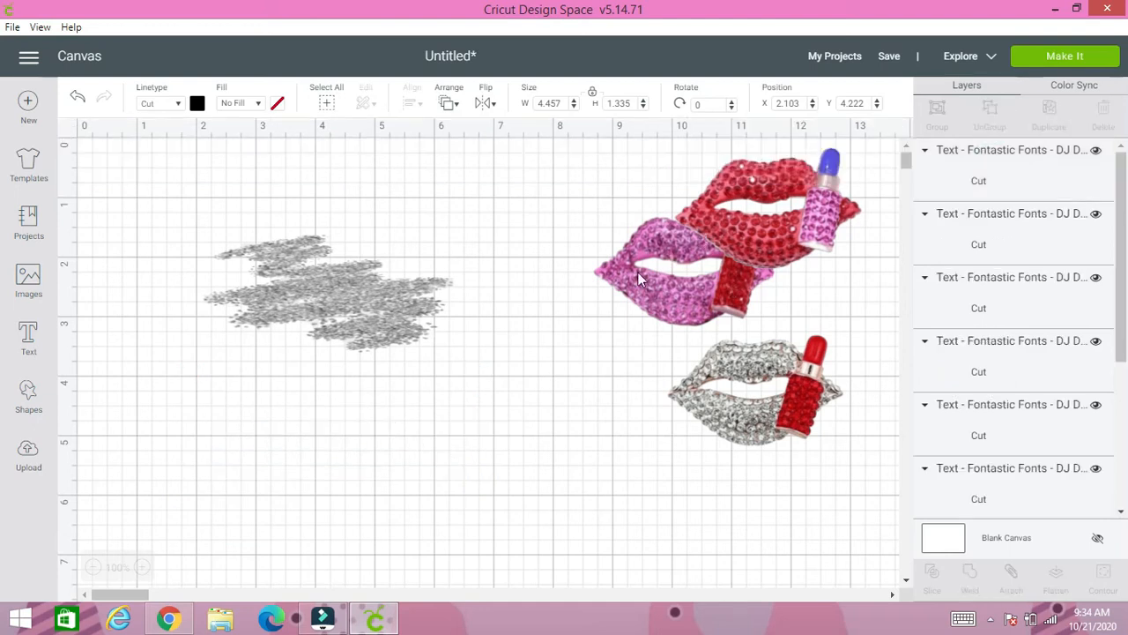
click(478, 374)
click(423, 402)
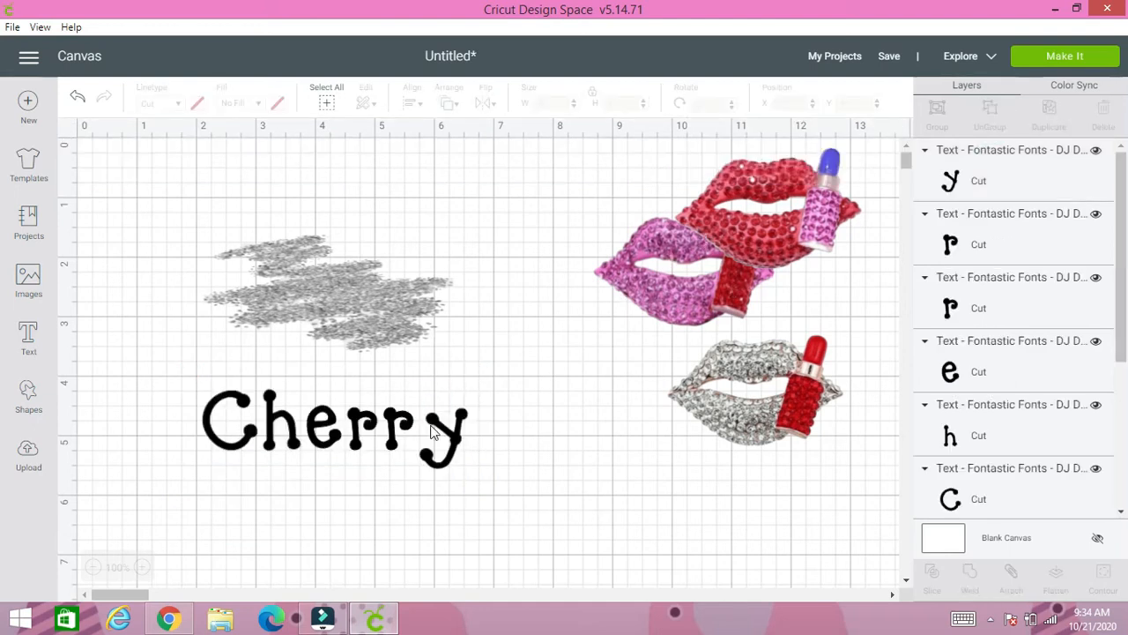
- Rotate the letter y to about 15.7 degrees and position it against the last r, at about X 5.5, Y 4.6
click(432, 425)
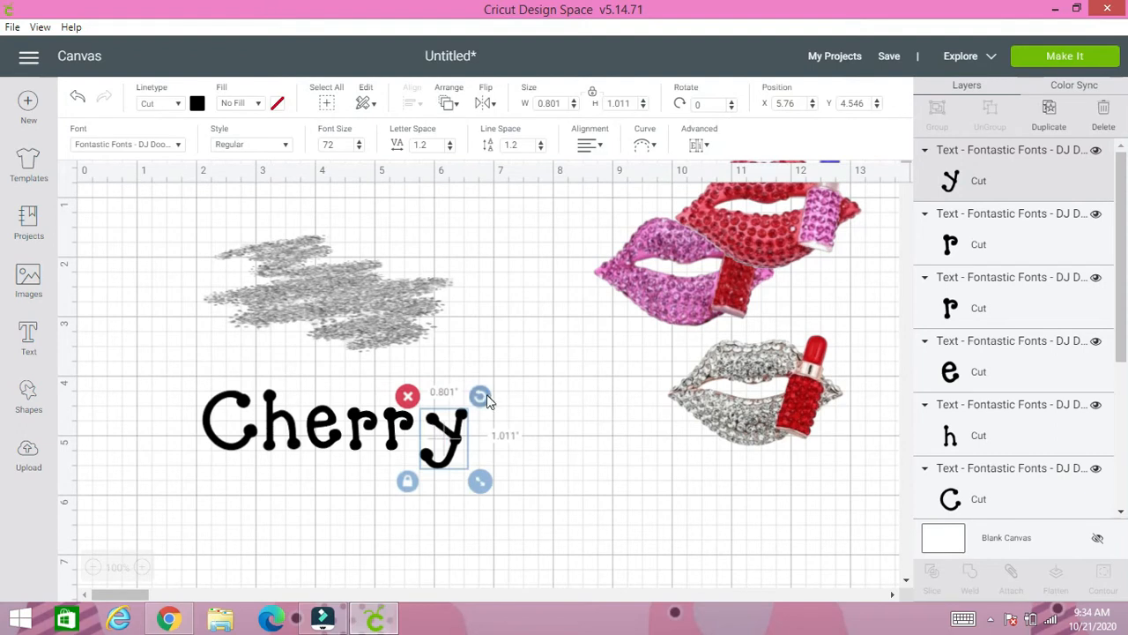
drag(479, 396, 440, 448)
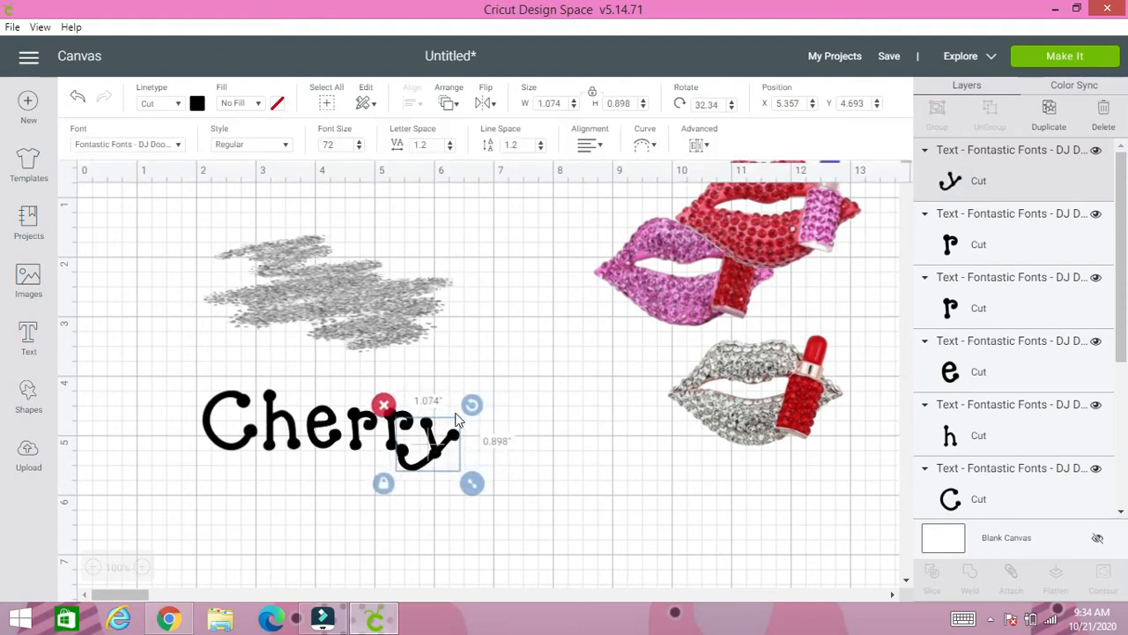
mouse_move(470, 404)
mouse_down()
mouse_move(458, 393)
mouse_move(437, 428)
mouse_move(458, 419)
mouse_up()
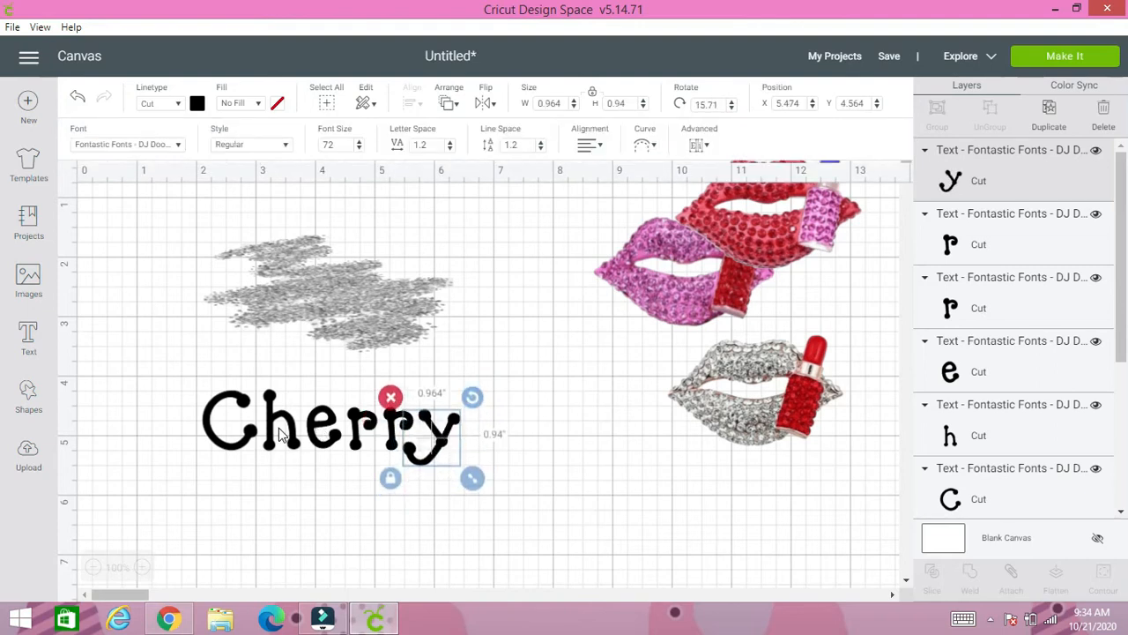
- Move the letters h and C slightly toward the e to tighten the spacing at the start of the word
click(250, 429)
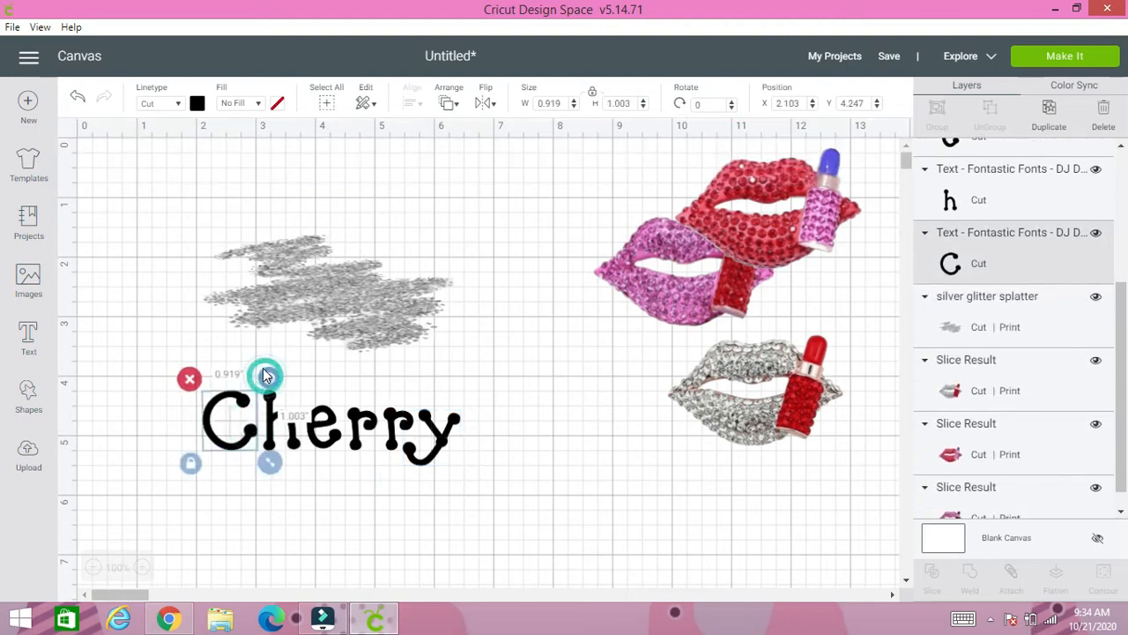
click(285, 432)
drag(283, 428, 254, 434)
click(242, 430)
click(317, 487)
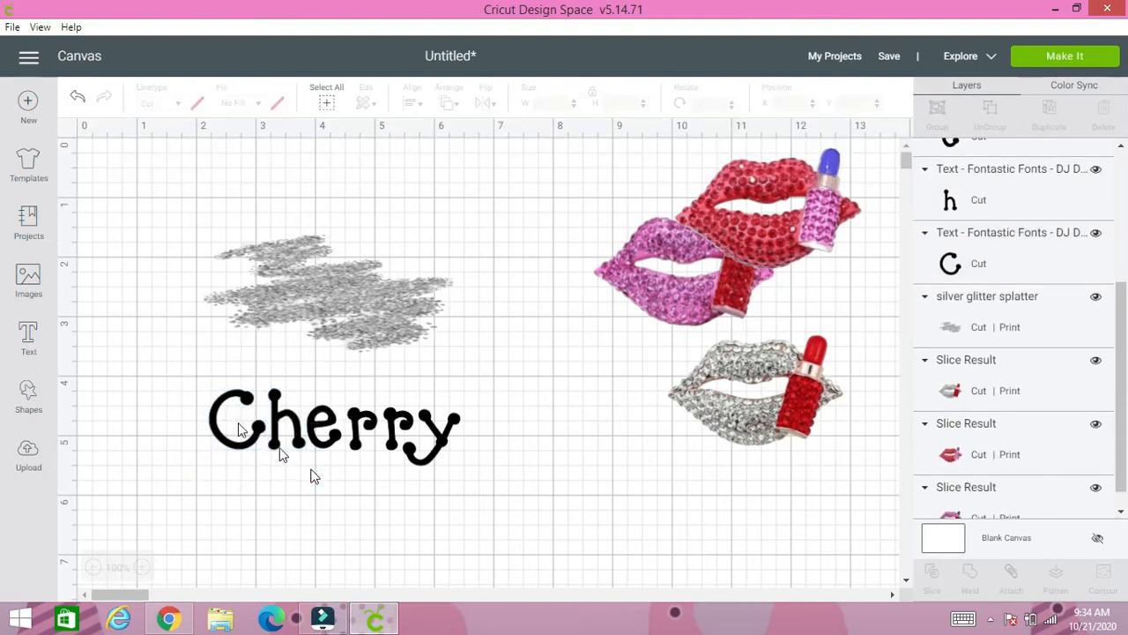
- Group the separate letters of "Cherry" and set the group's fill to Print
drag(193, 378, 480, 486)
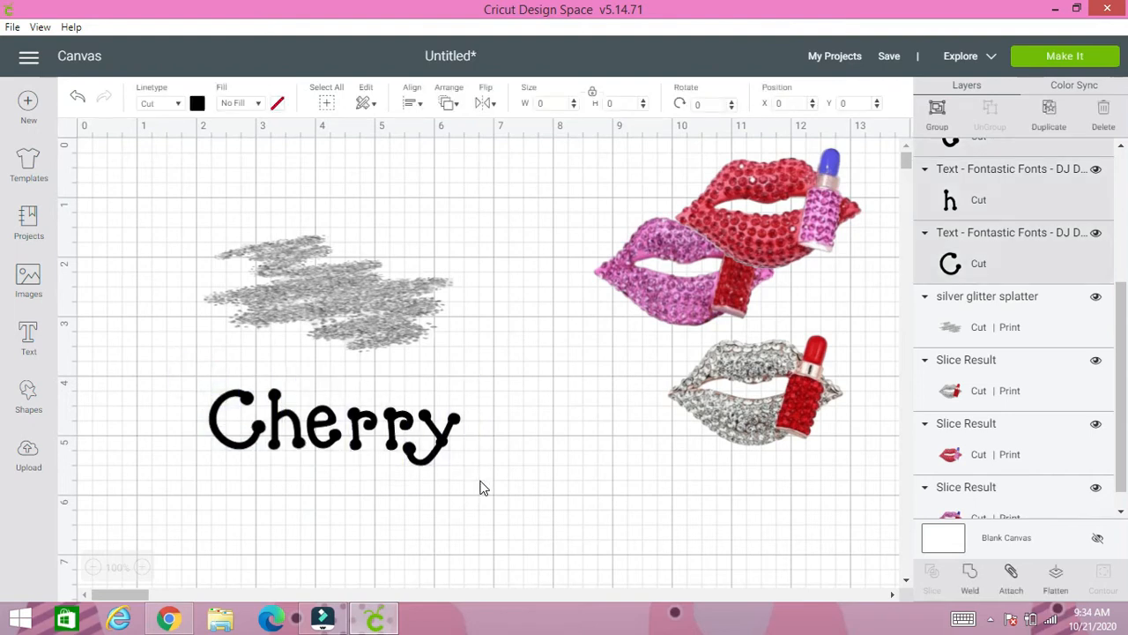
click(936, 124)
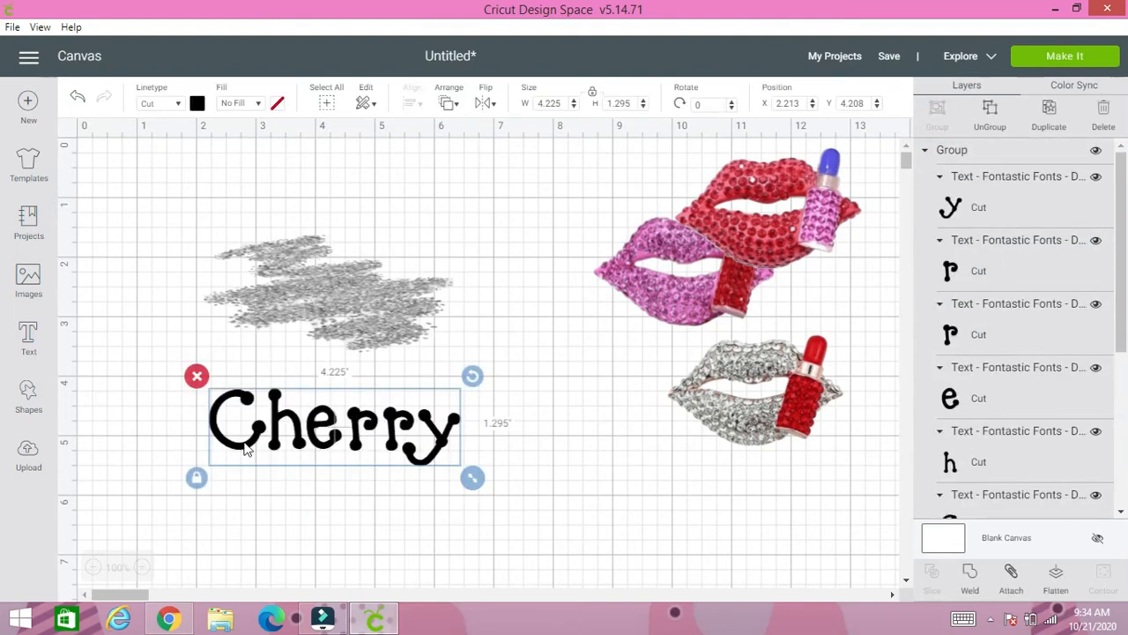
click(245, 106)
click(256, 152)
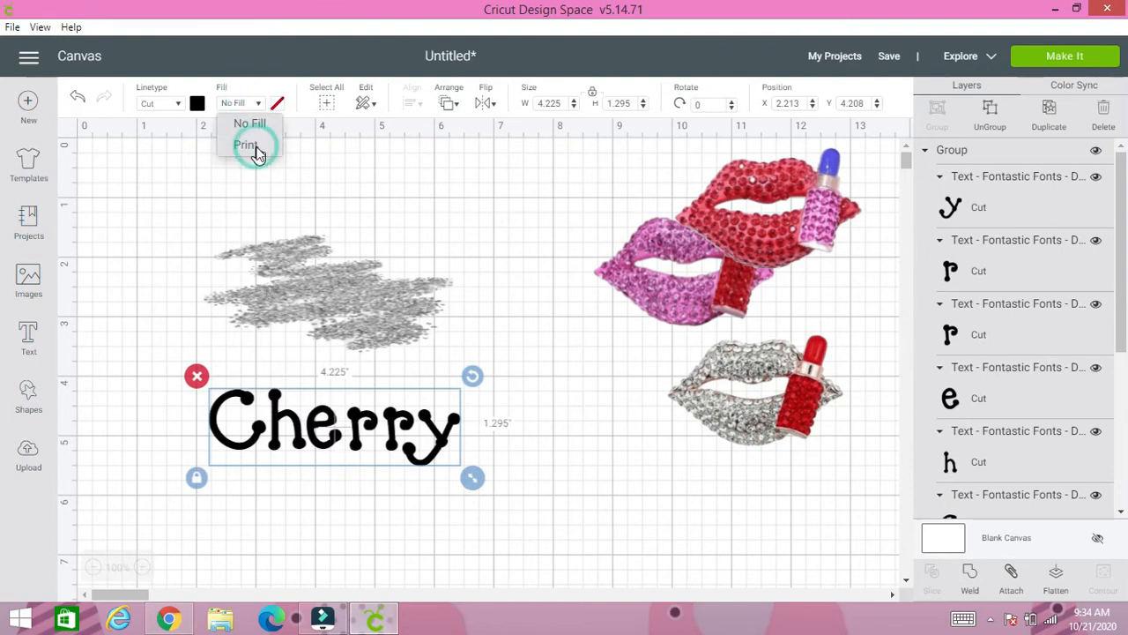
- Color the "Cherry" group bright red and place it over the silver glitter splatter at about X 2.16, Y 1.75
click(277, 104)
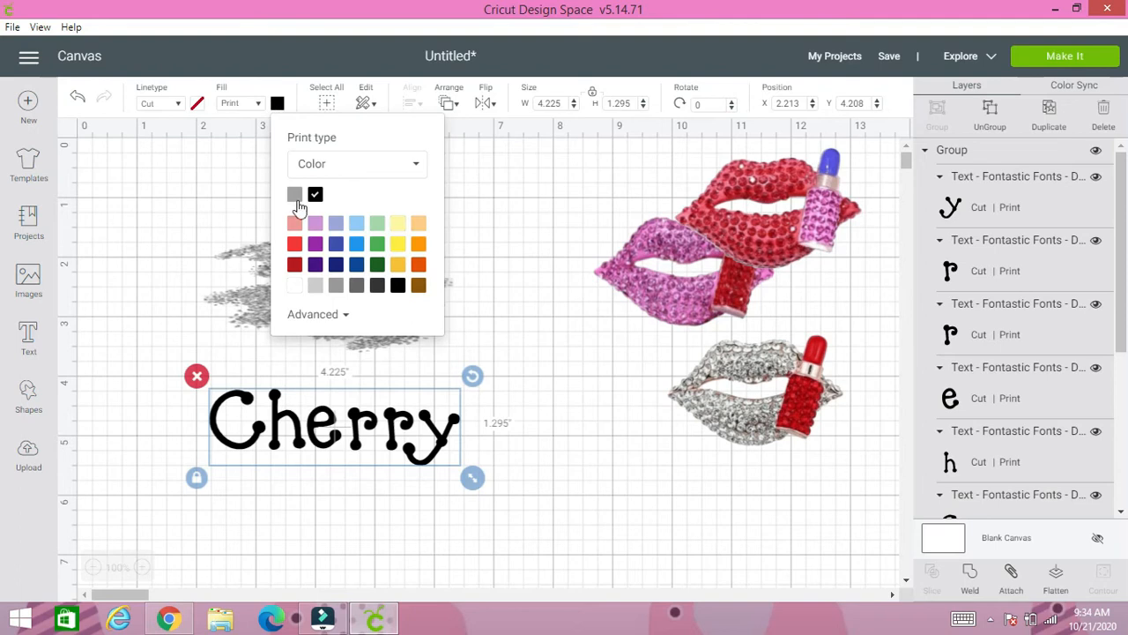
click(298, 244)
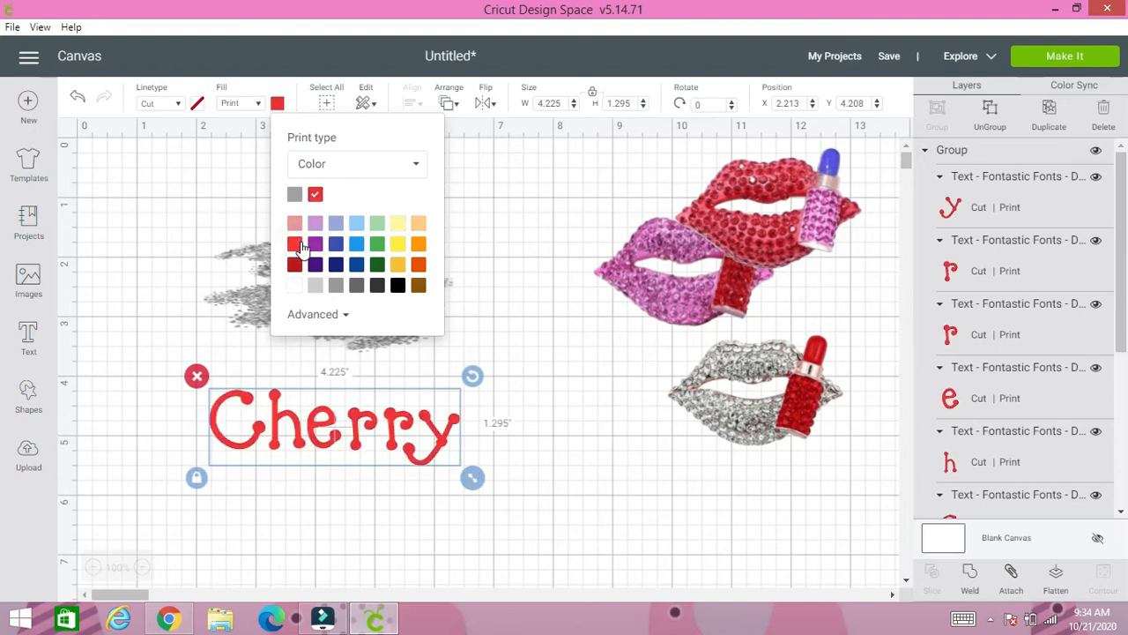
click(301, 319)
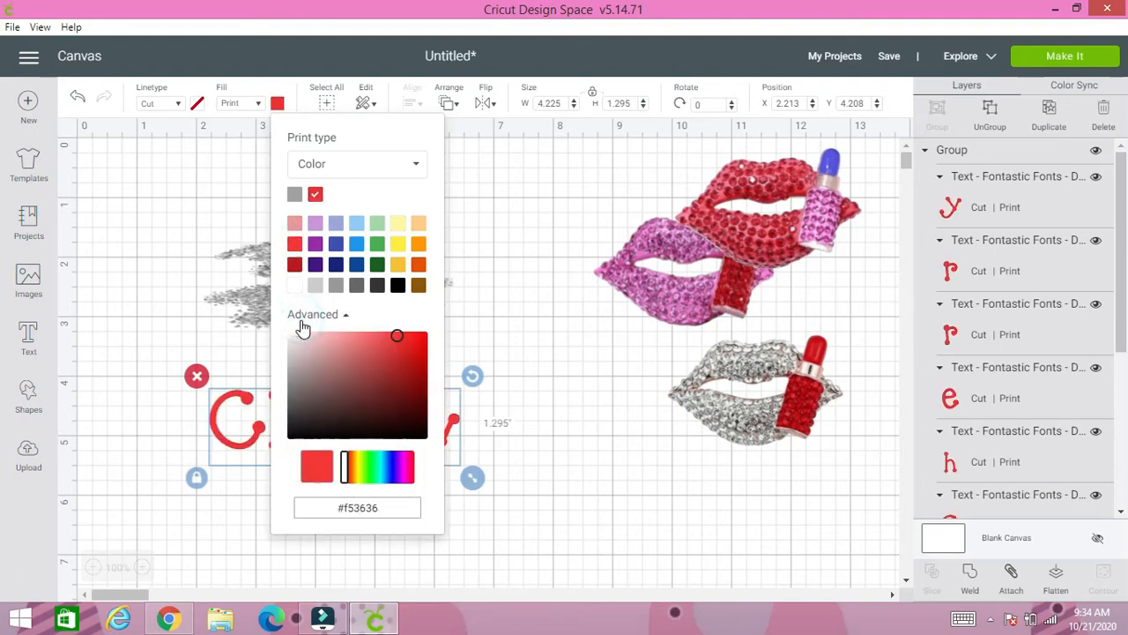
drag(408, 342, 412, 333)
click(494, 323)
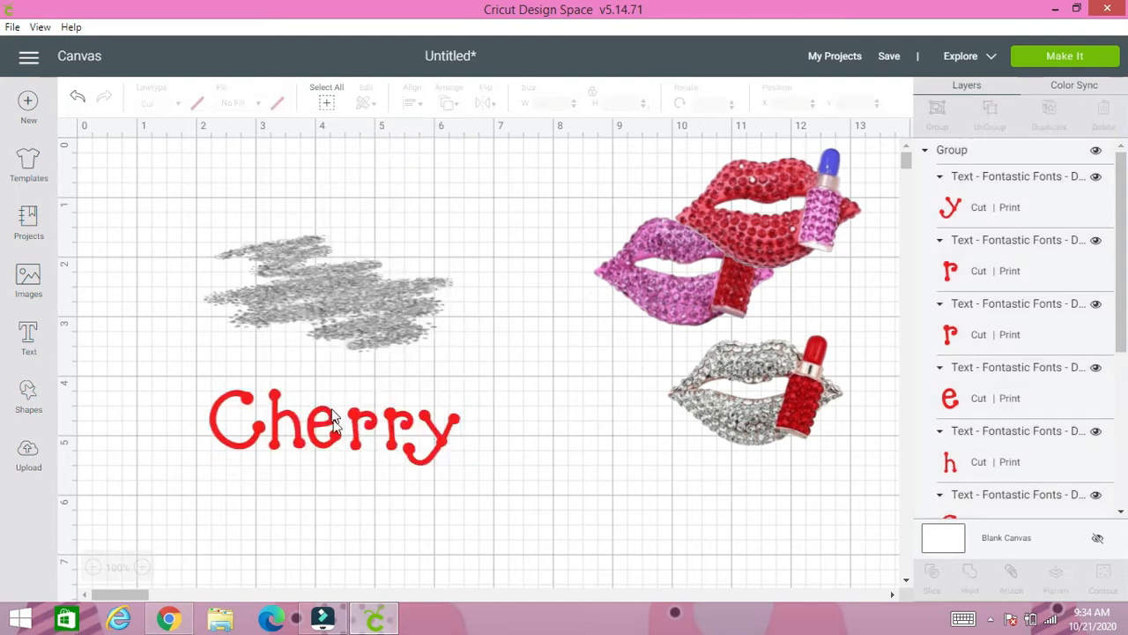
drag(334, 421, 325, 282)
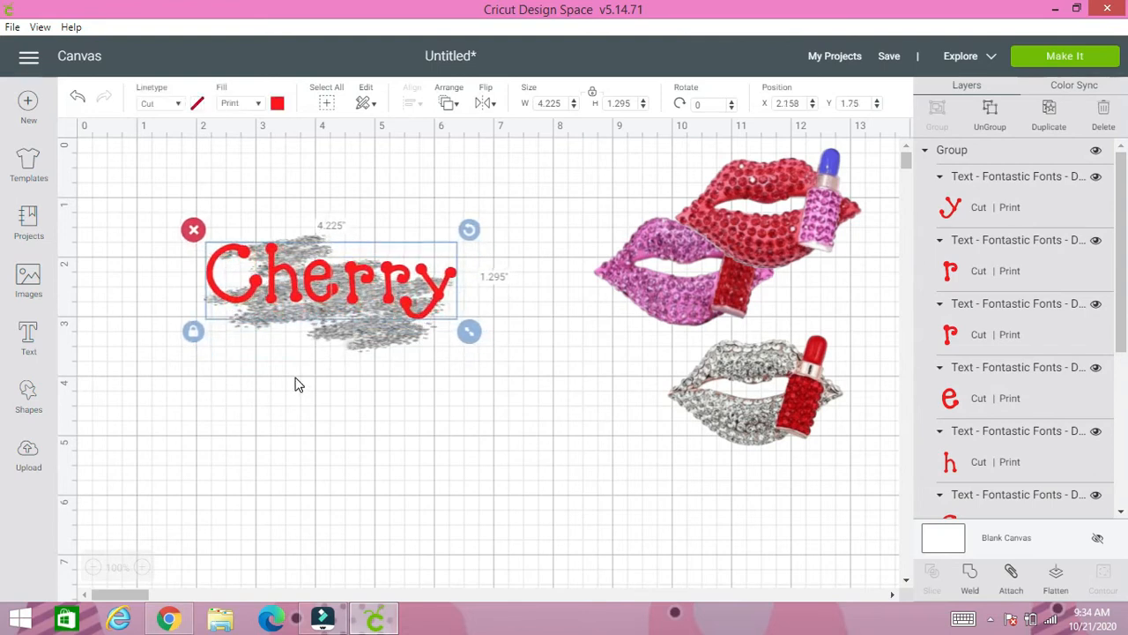
click(296, 383)
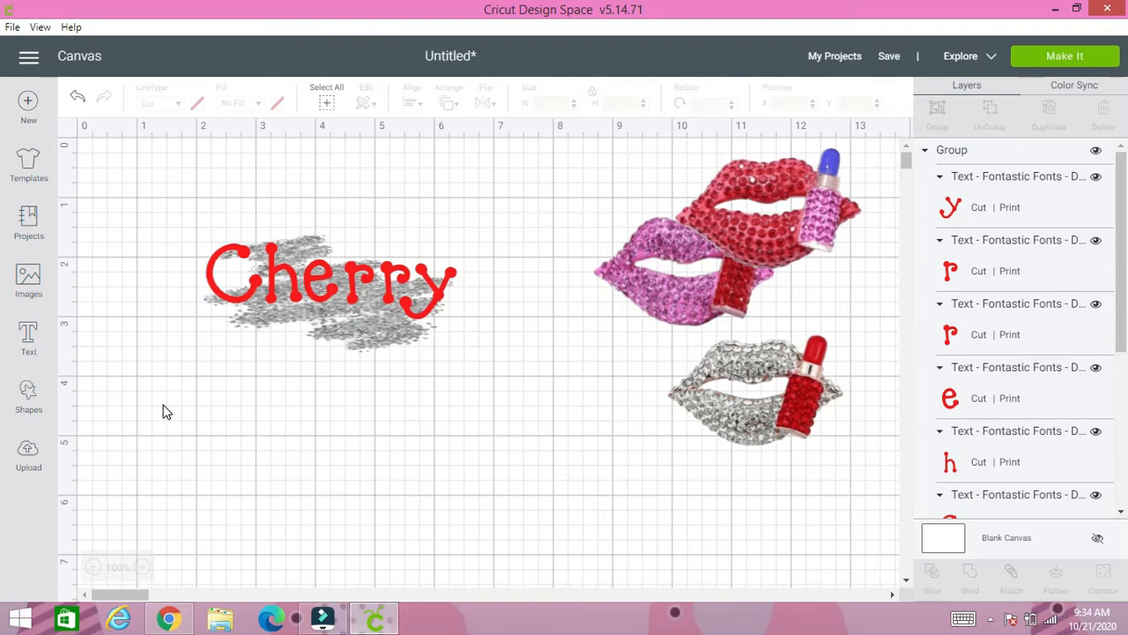
- Start a new text object using the Fontastic Fonts - DJ Smitten font
click(29, 344)
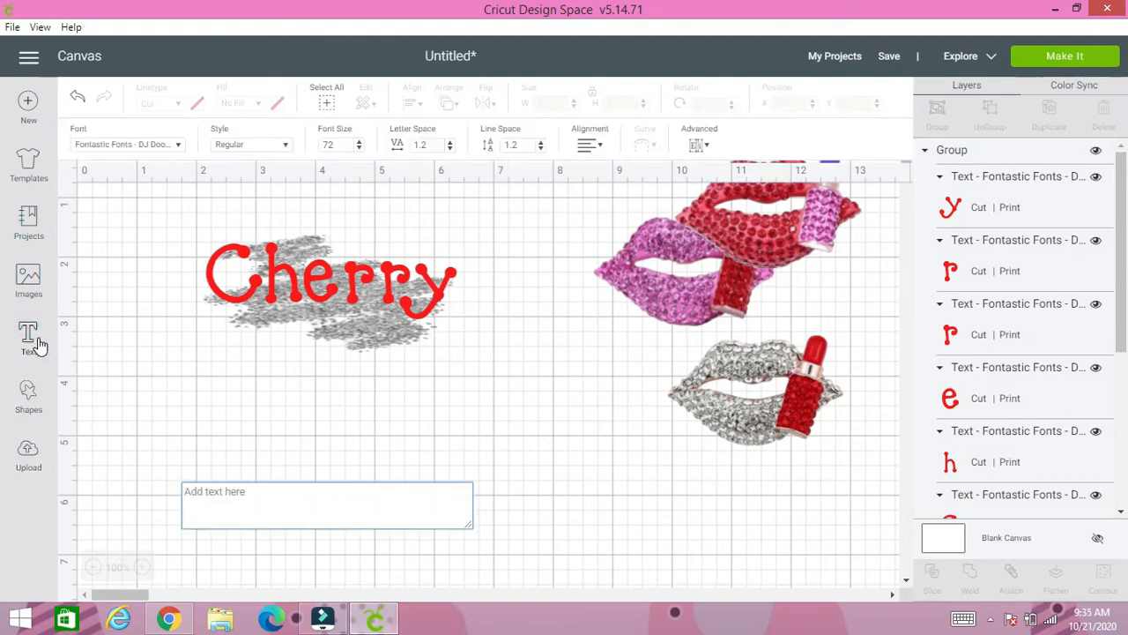
click(164, 145)
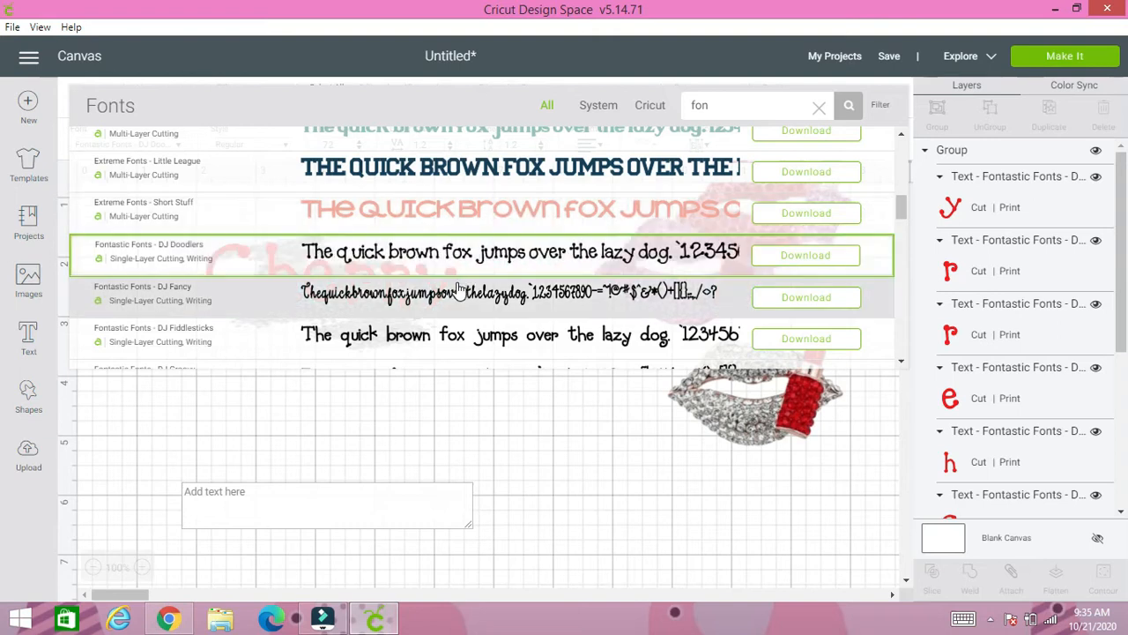
scroll(458, 291, down, 1)
scroll(458, 291, down, 1)
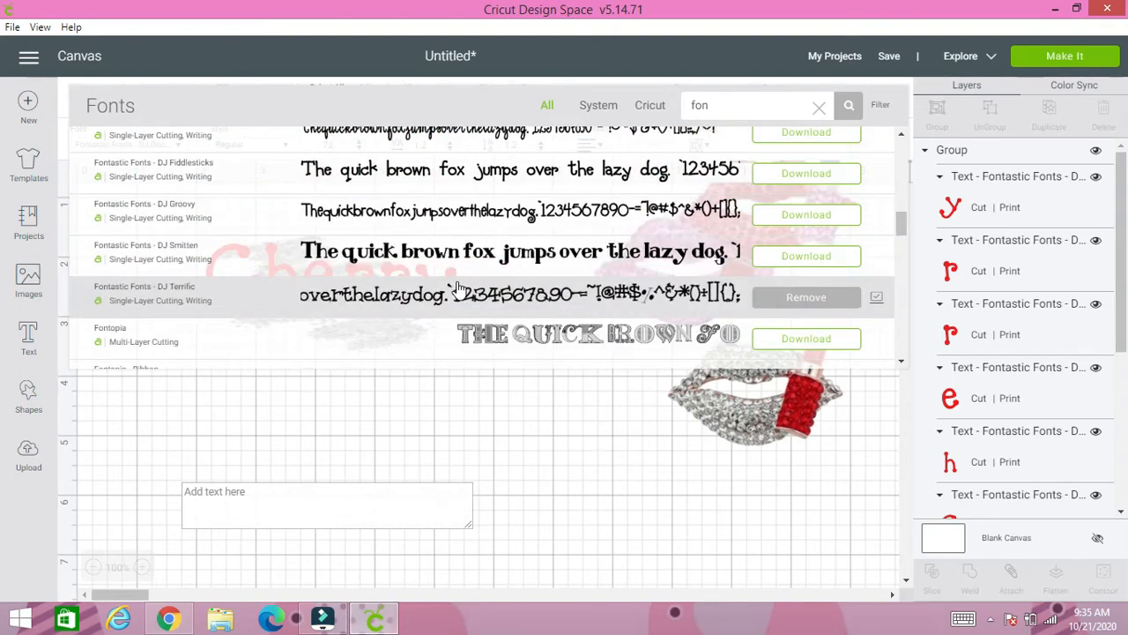
click(453, 254)
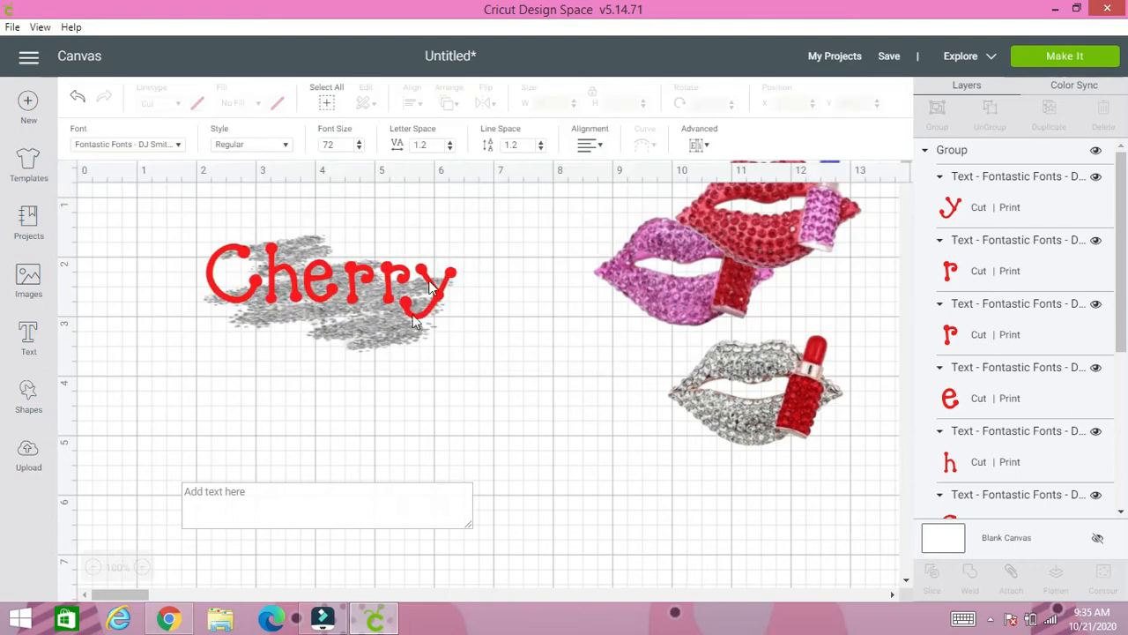
- Enter "Gloss CO." as the text, with extra spaces between the two words
text(Gloss)
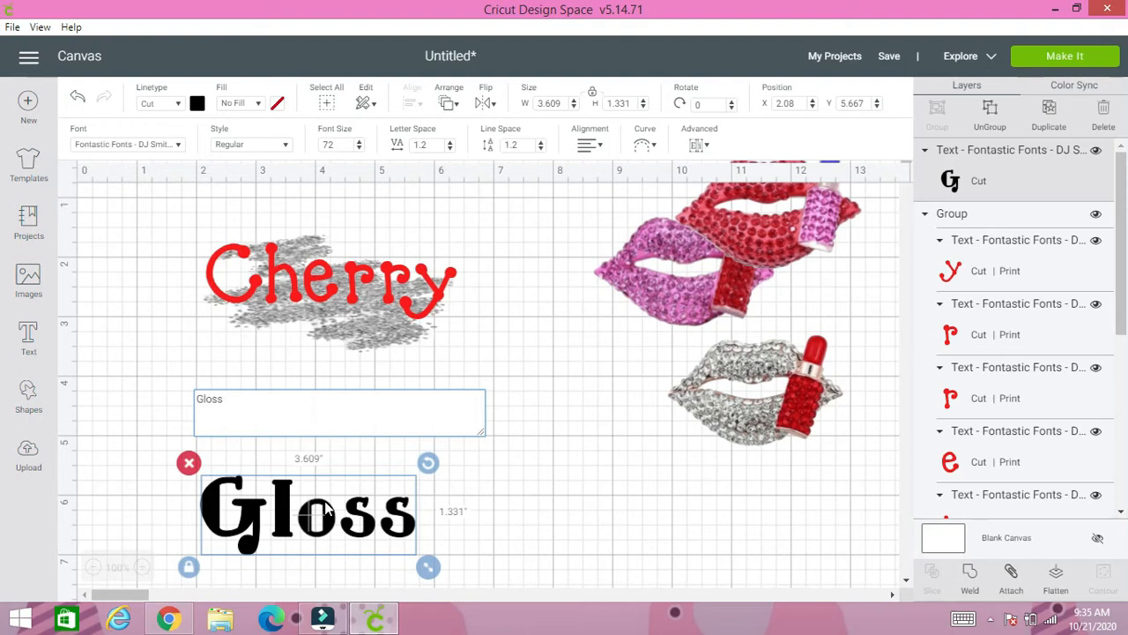
text( CO.)
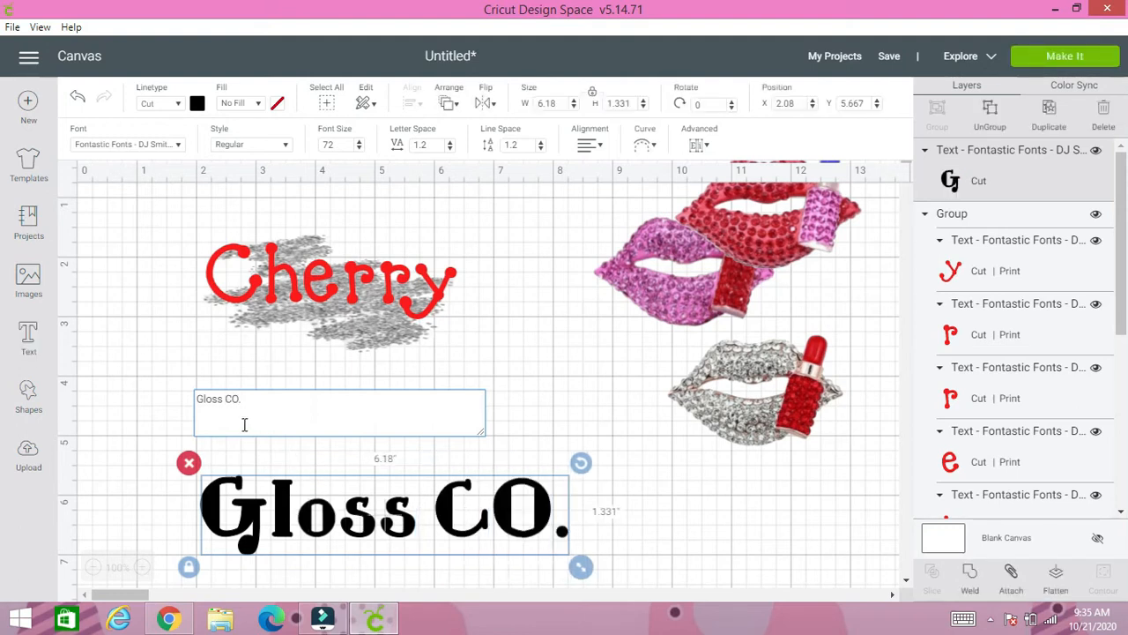
click(230, 399)
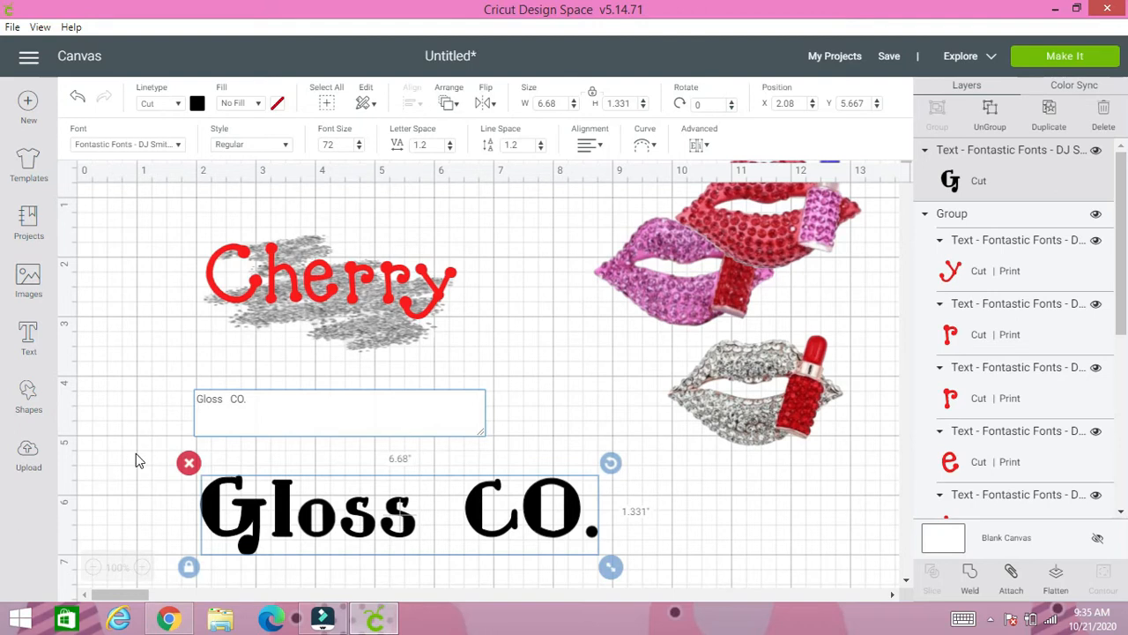
click(136, 454)
- Unlock the proportions of the "Gloss CO." text and shrink it to about 2.78 by 0.22 inches
click(278, 529)
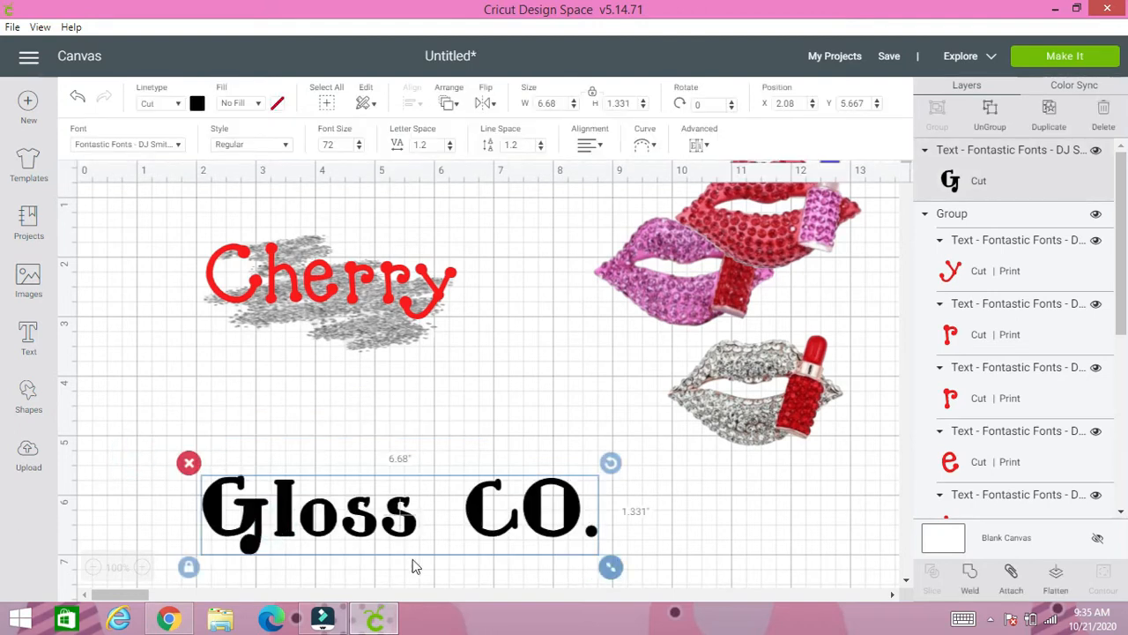
click(189, 566)
drag(617, 571, 386, 511)
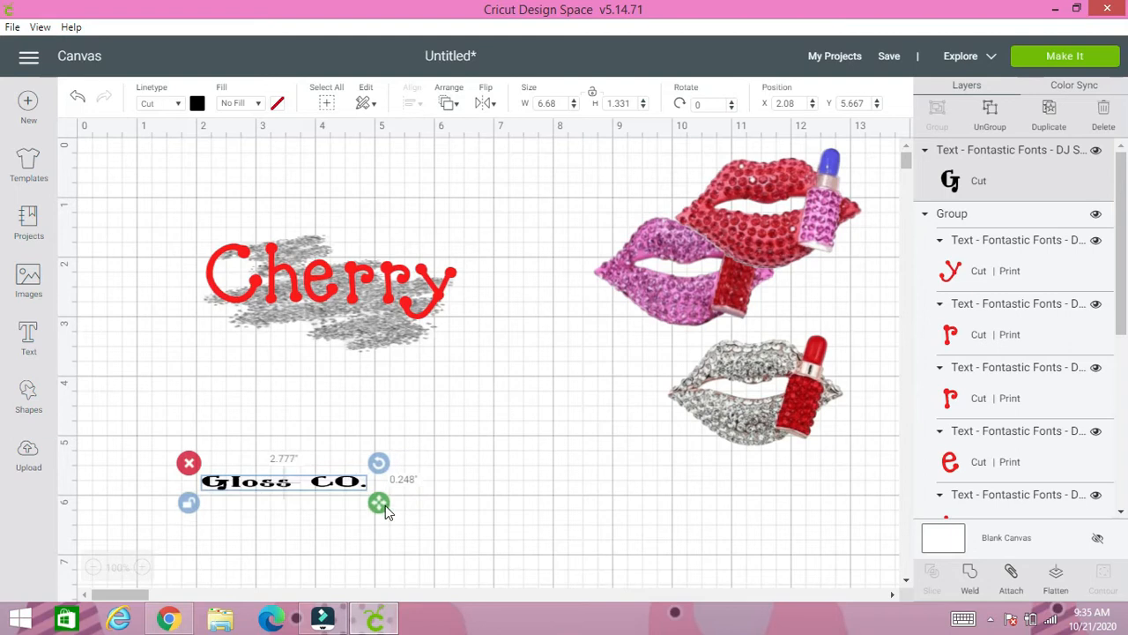
- Move "Gloss CO." under "Cherry" at about X 2.8, Y 2.9 and resize it to about 2.75 by 0.3 inches
click(297, 492)
click(317, 479)
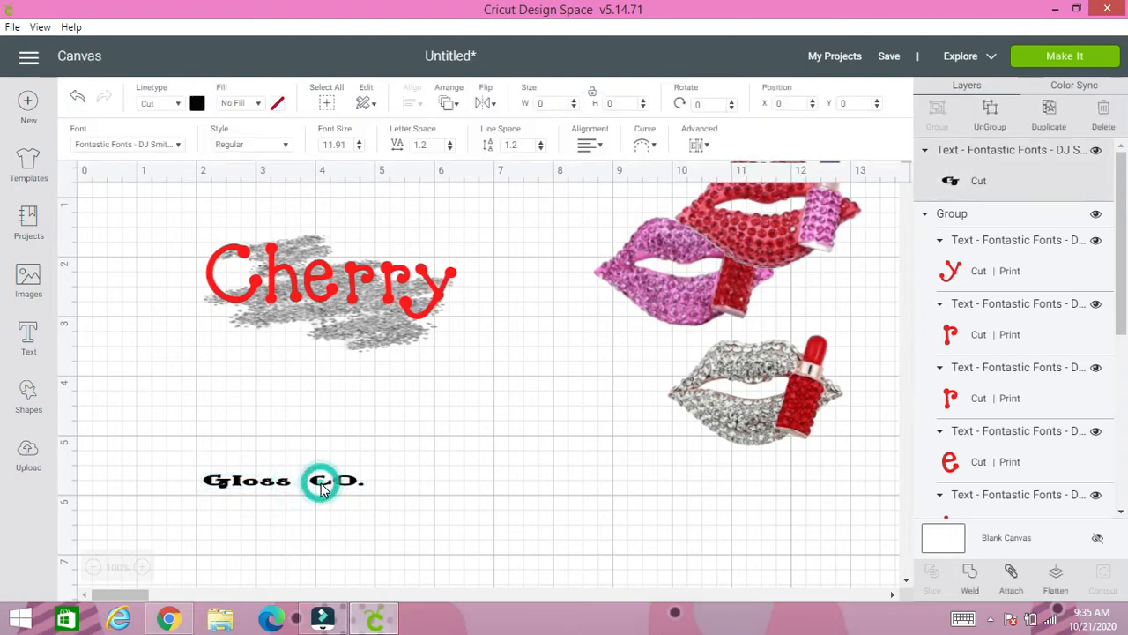
drag(322, 490, 370, 314)
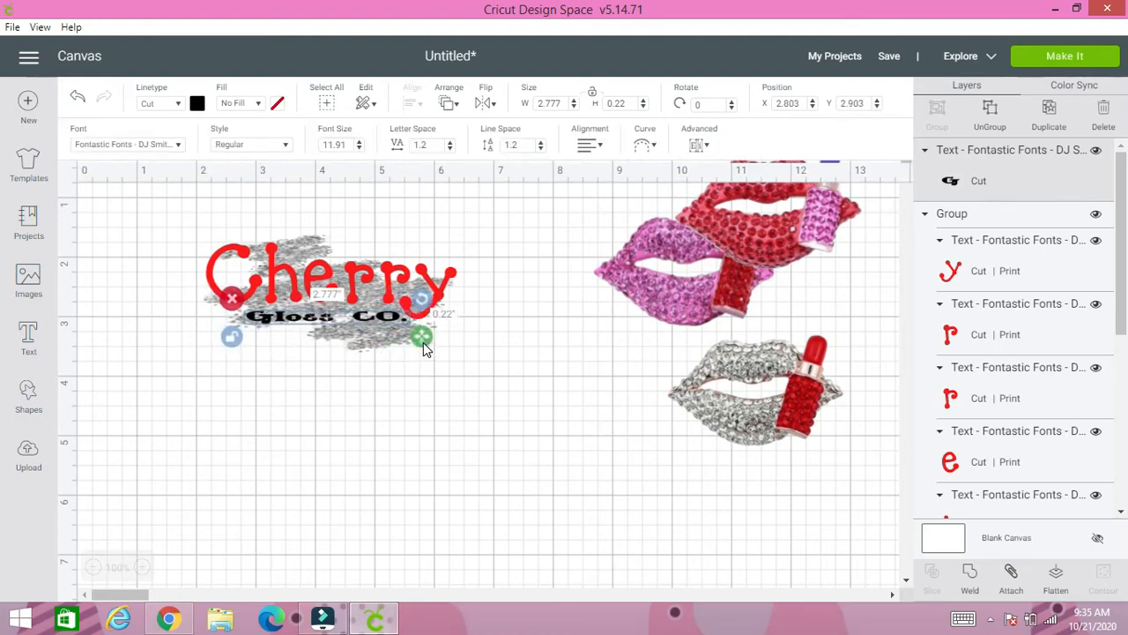
drag(422, 342, 422, 347)
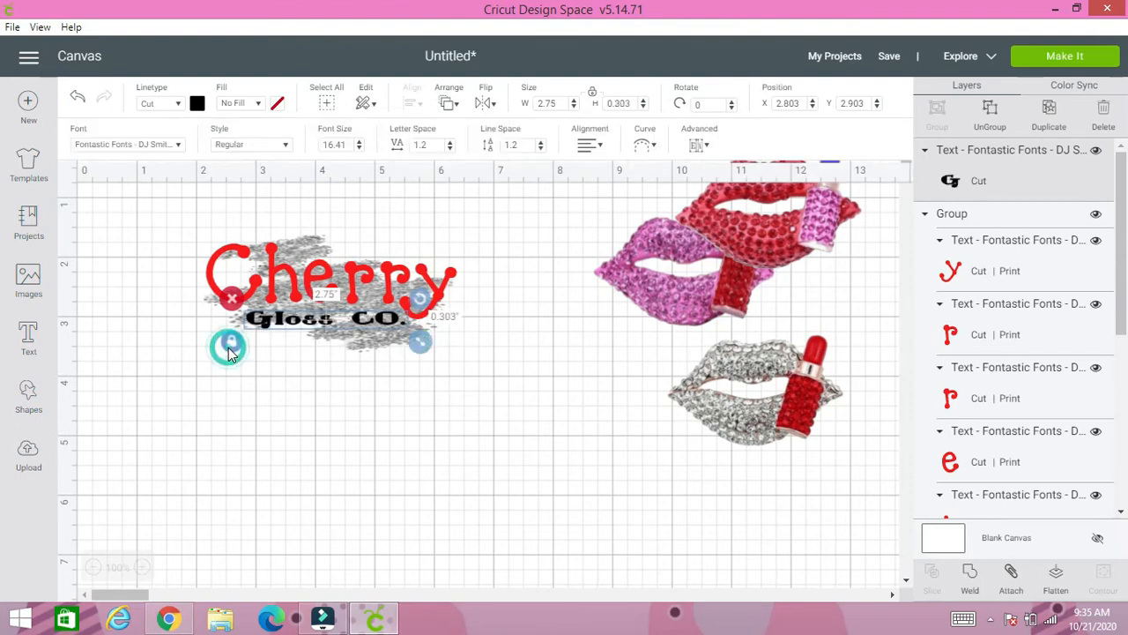
click(304, 328)
click(235, 453)
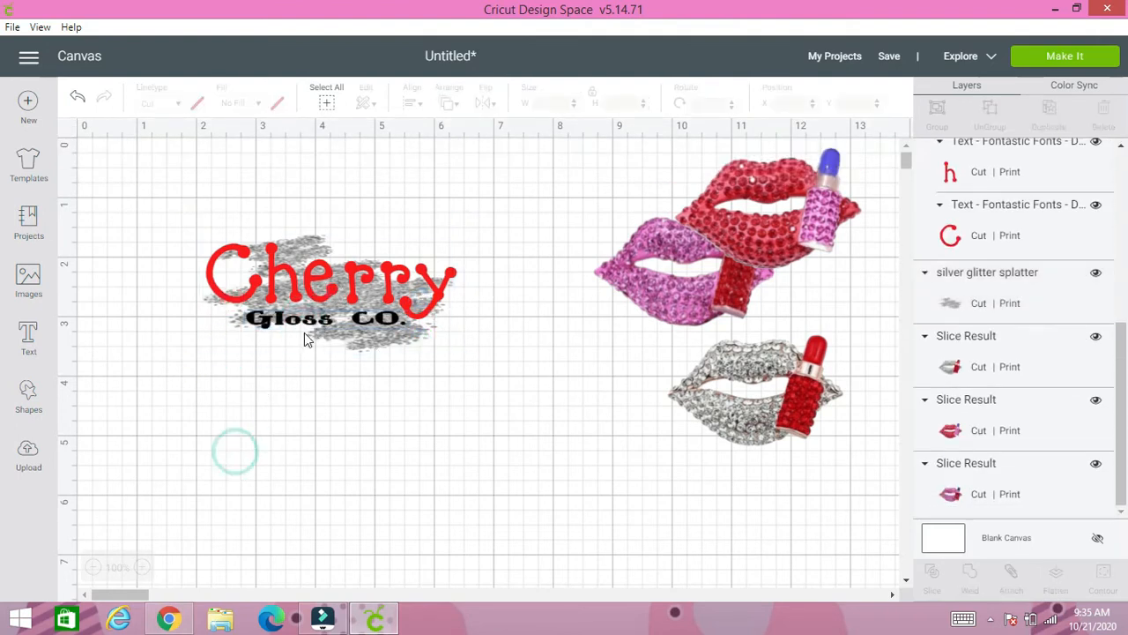
- Give the "Gloss CO." text a Print fill in golden yellow
click(277, 319)
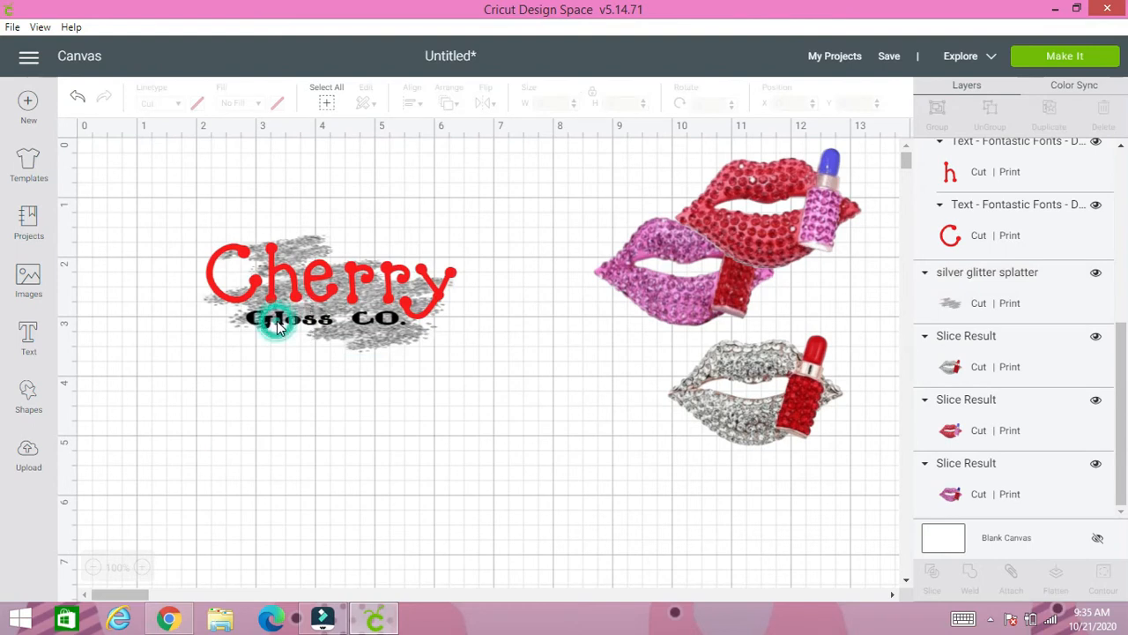
click(253, 103)
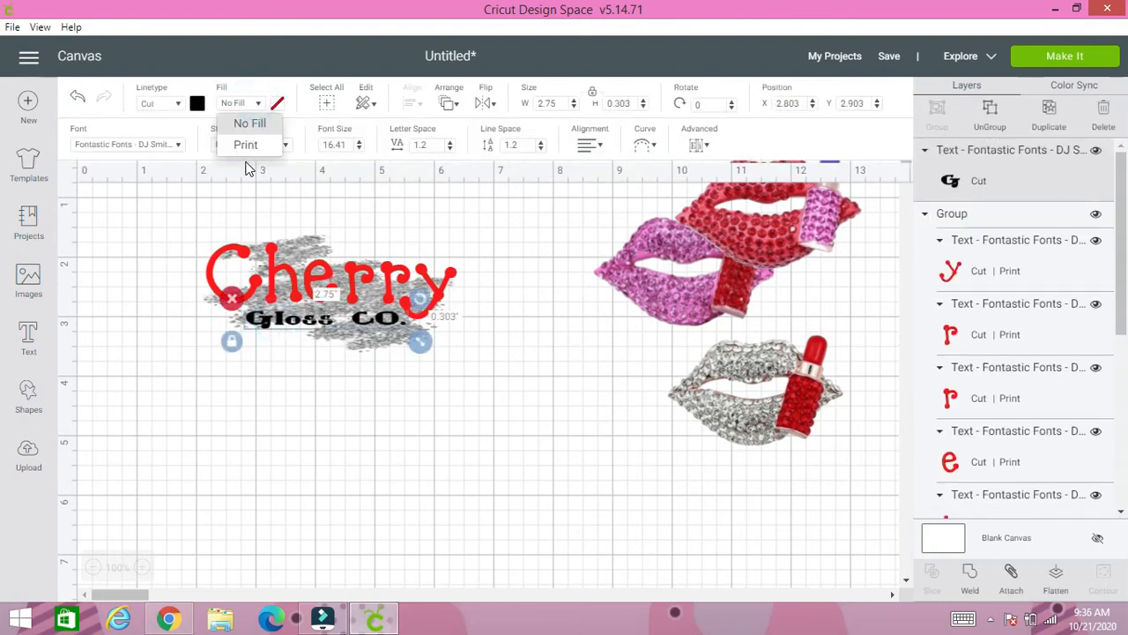
click(245, 146)
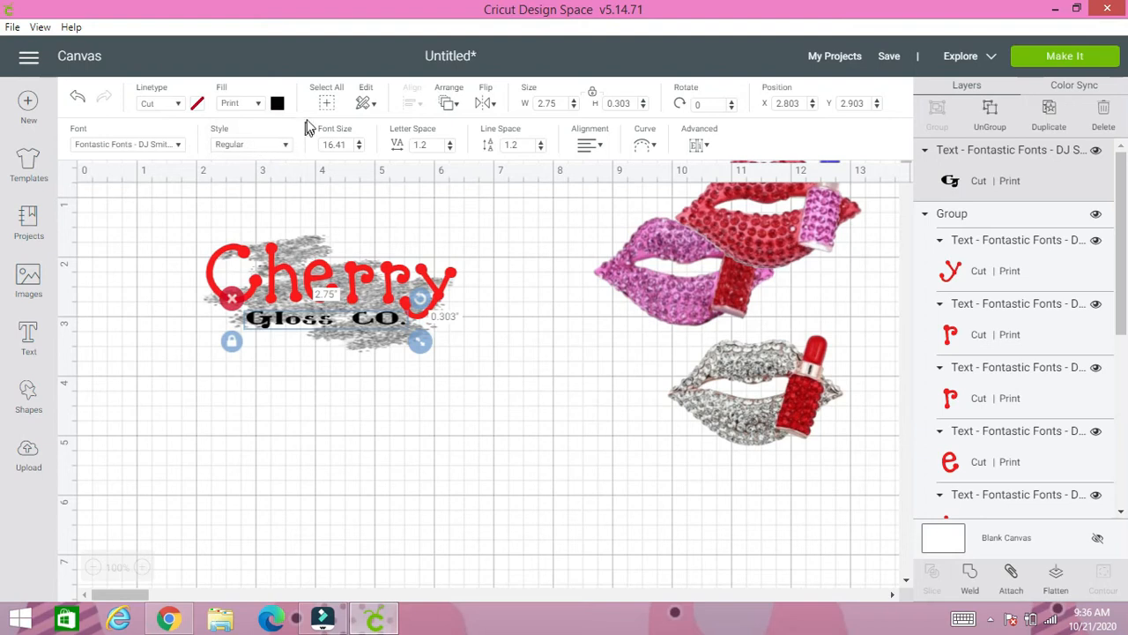
click(278, 105)
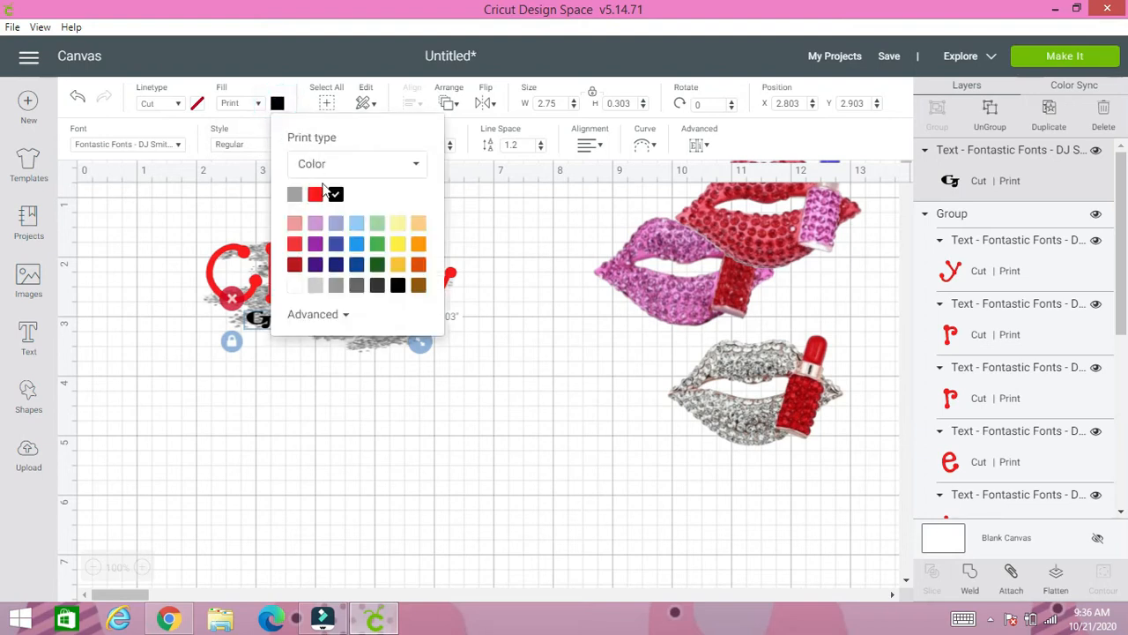
click(397, 267)
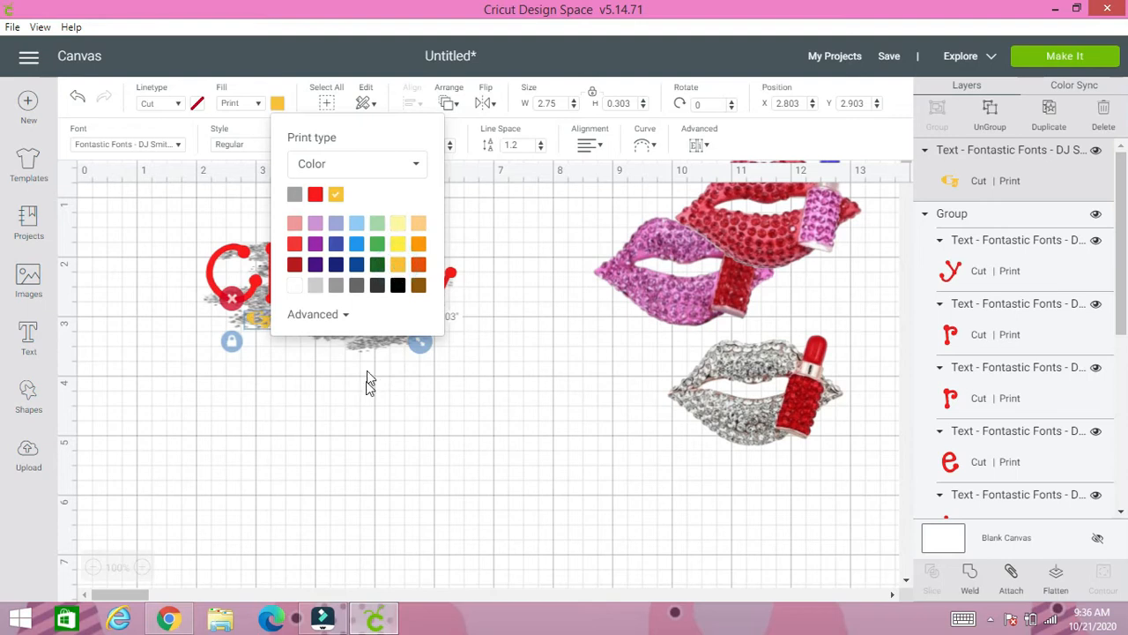
click(369, 382)
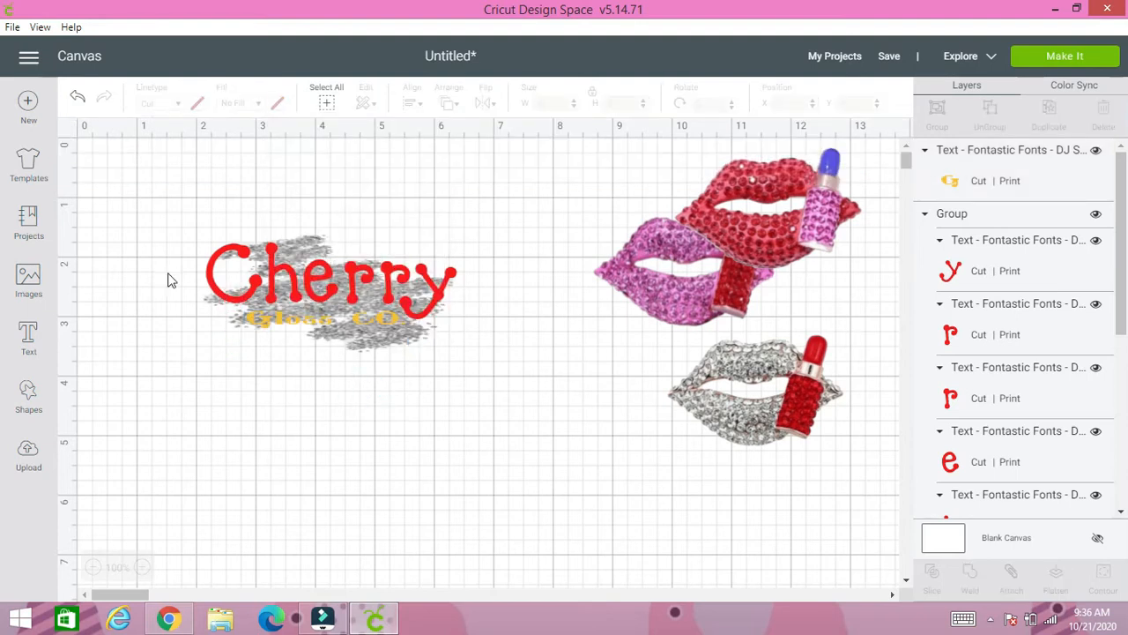
- Group "Cherry", "Gloss CO." and the glitter splatter, and move the group to the empty area below the pink lips
drag(199, 227, 478, 371)
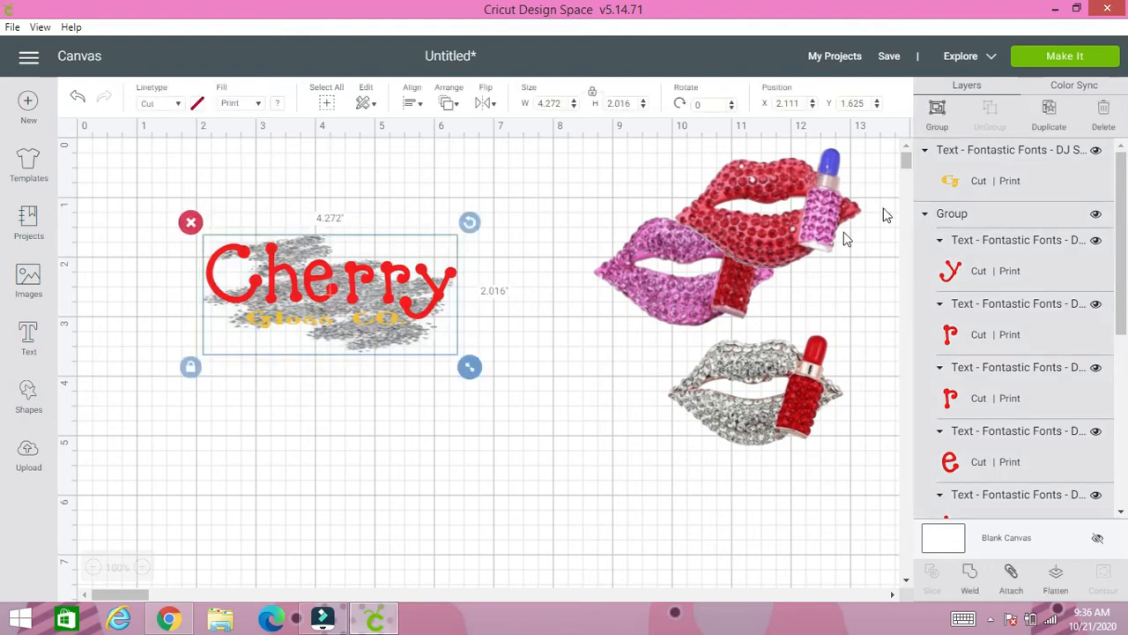
click(940, 115)
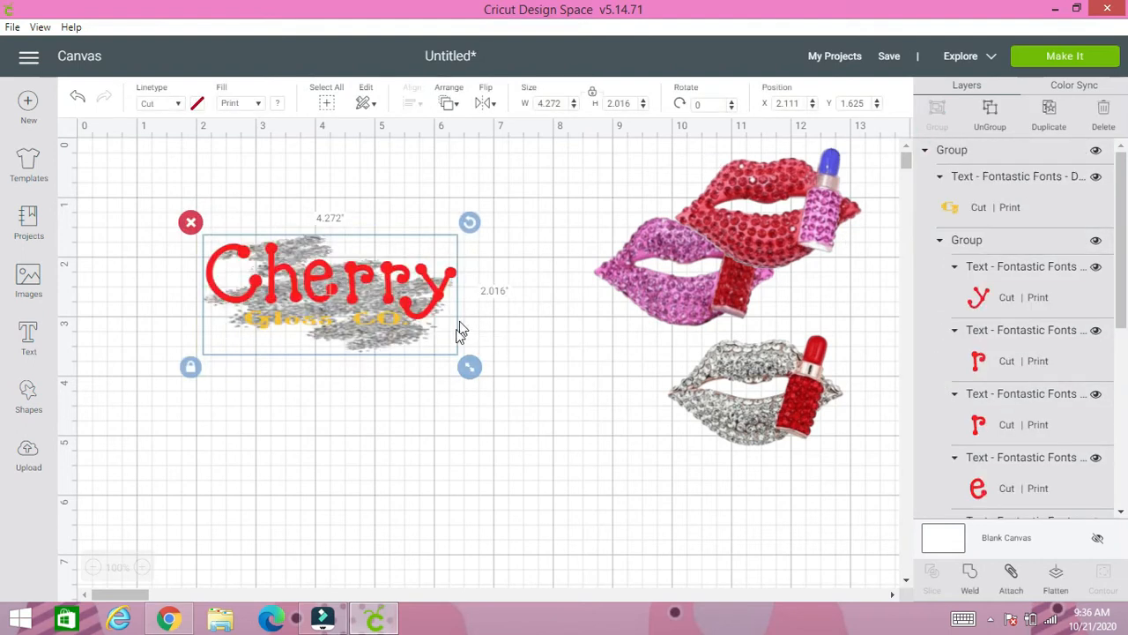
drag(323, 289, 540, 458)
- Rotate the silver rhinestone lips to about 344 degrees and place them behind the C of "Cherry" at about X 4.2, Y 3.5
drag(745, 362, 315, 411)
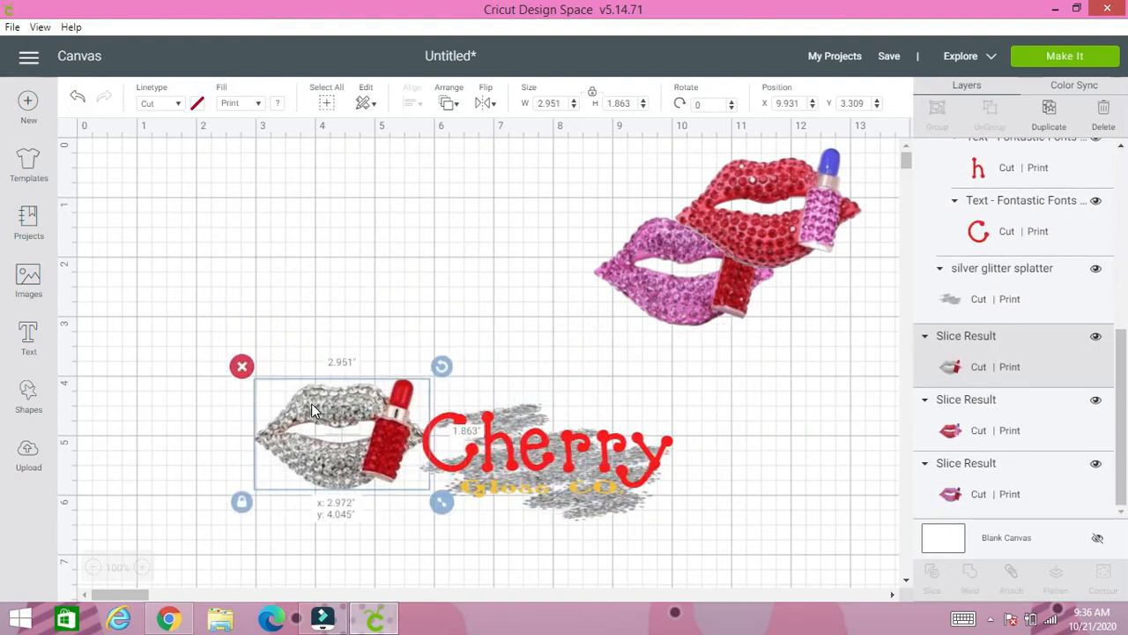
drag(442, 366, 423, 343)
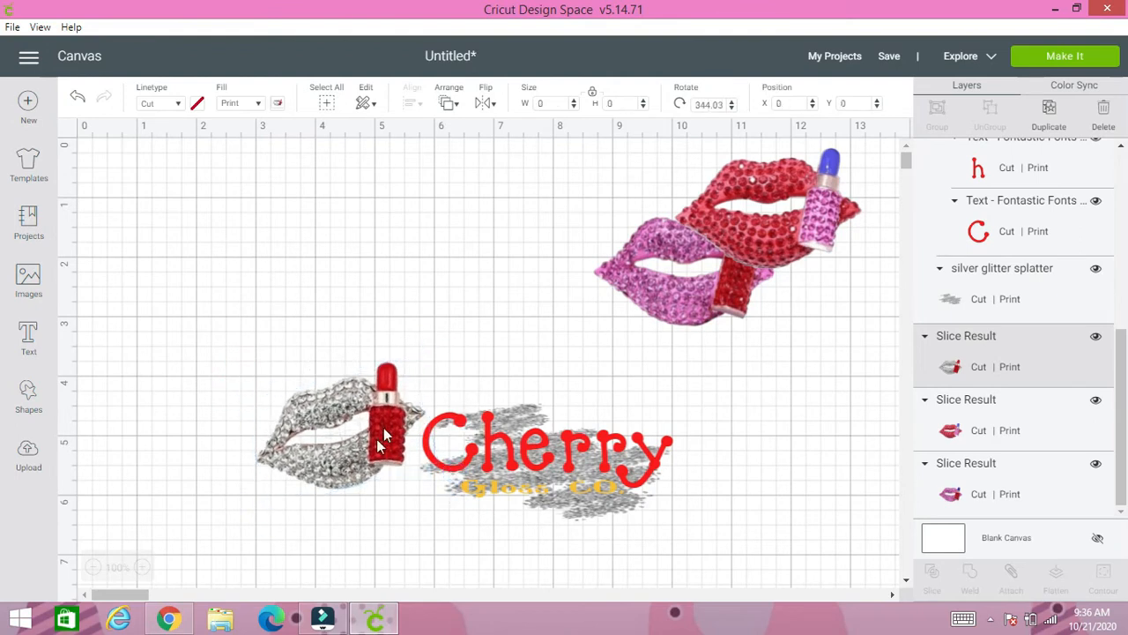
drag(380, 441, 443, 433)
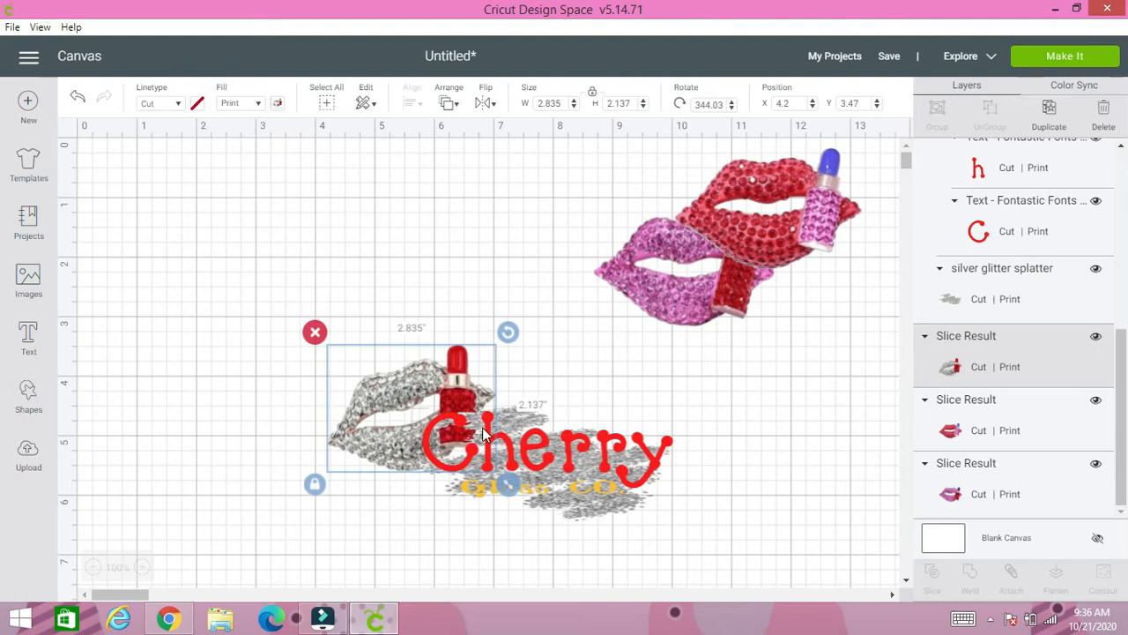
click(787, 493)
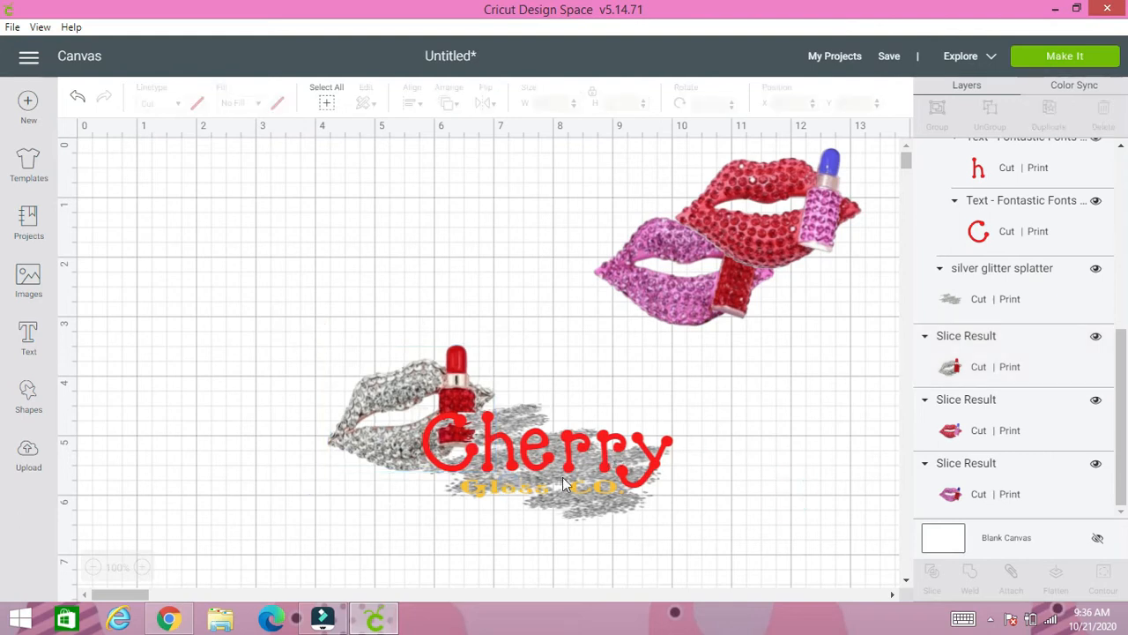
- Ungroup the design so "Cherry", "Gloss CO." and the glitter splatter can be edited separately
click(564, 483)
click(990, 106)
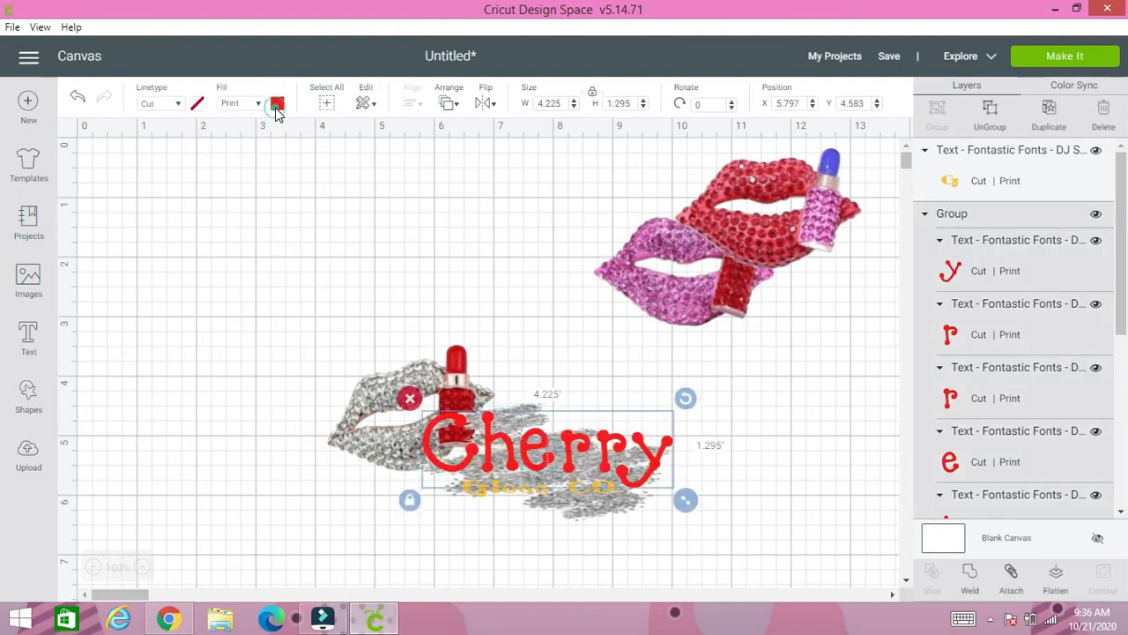
- Change the print color of the word "Cherry" to dark red
click(277, 104)
click(293, 264)
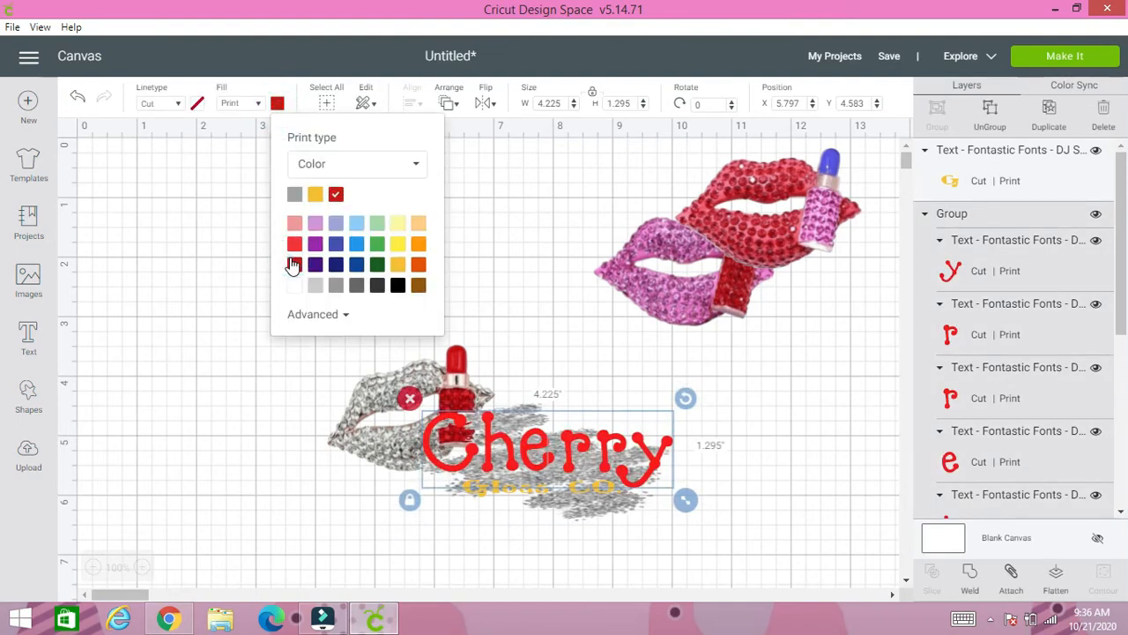
click(501, 281)
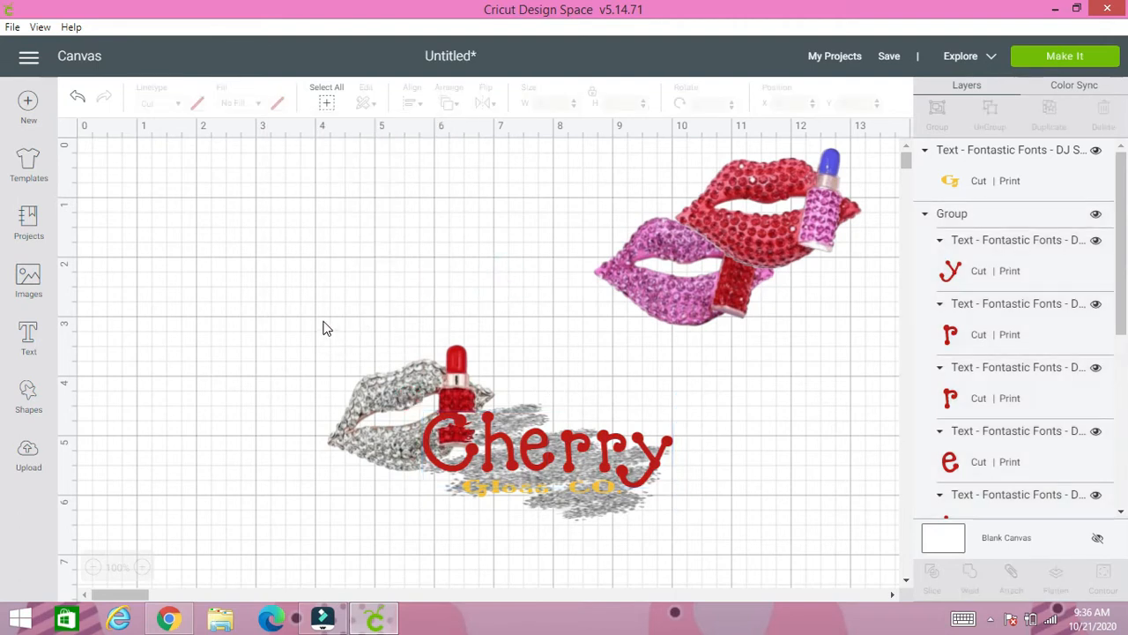
- Ungroup the letters of "Cherry" and recolor only the C, trying black before settling on golden yellow
click(499, 429)
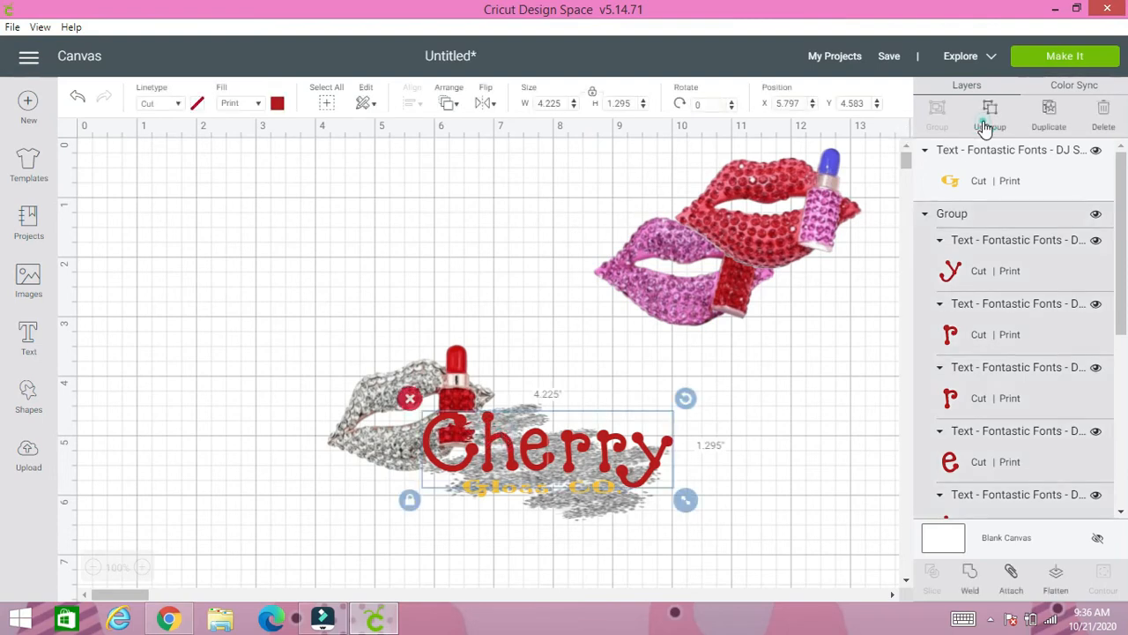
click(987, 126)
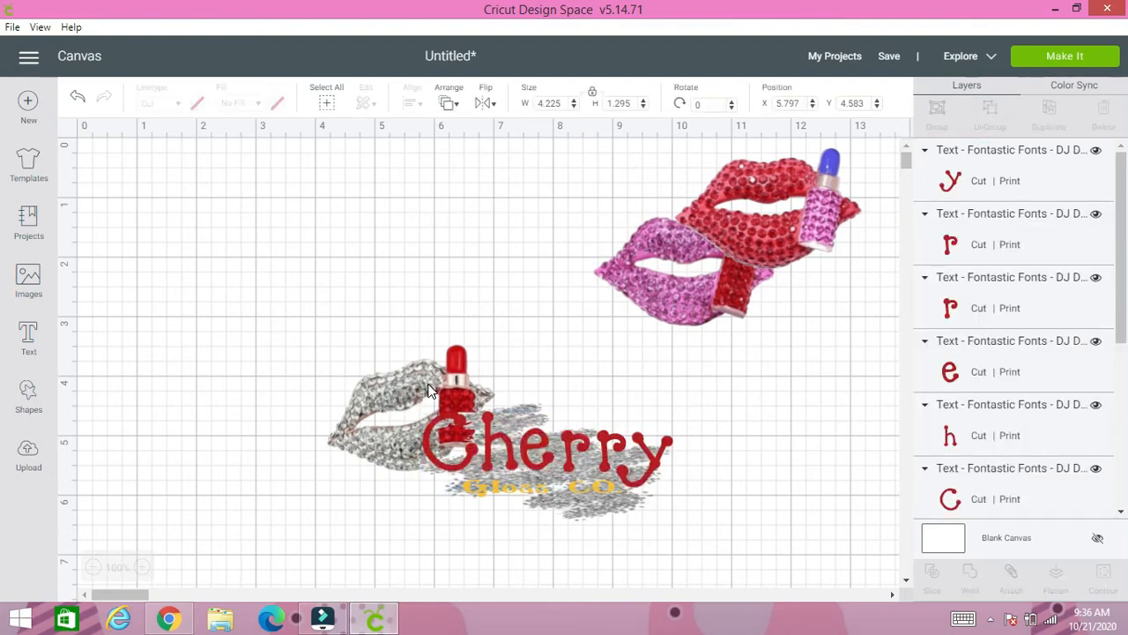
click(449, 427)
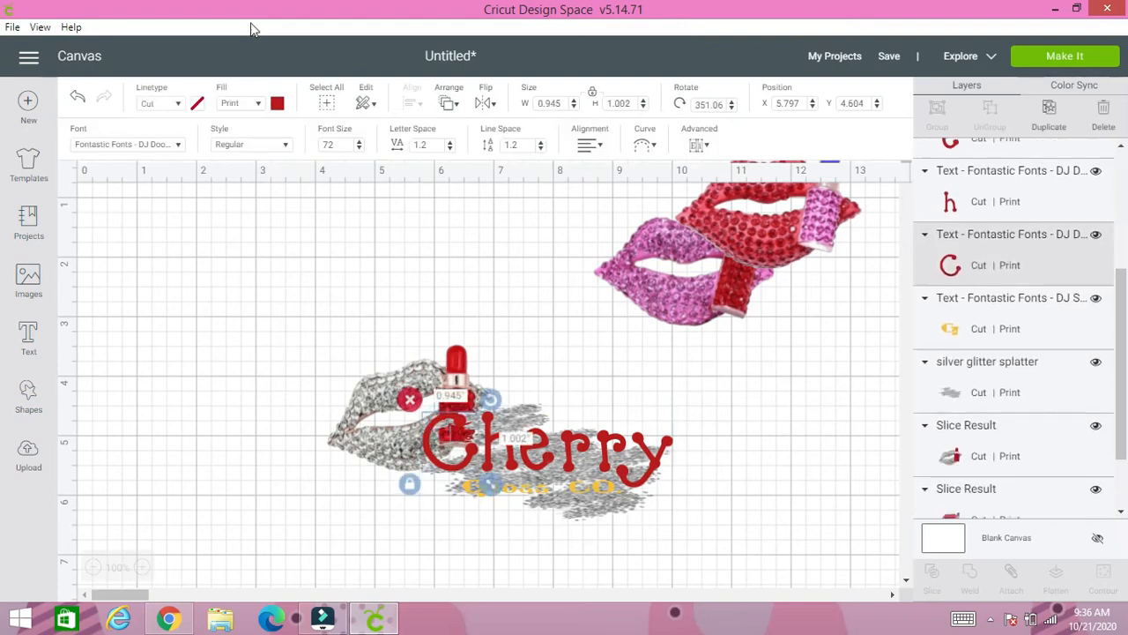
click(278, 103)
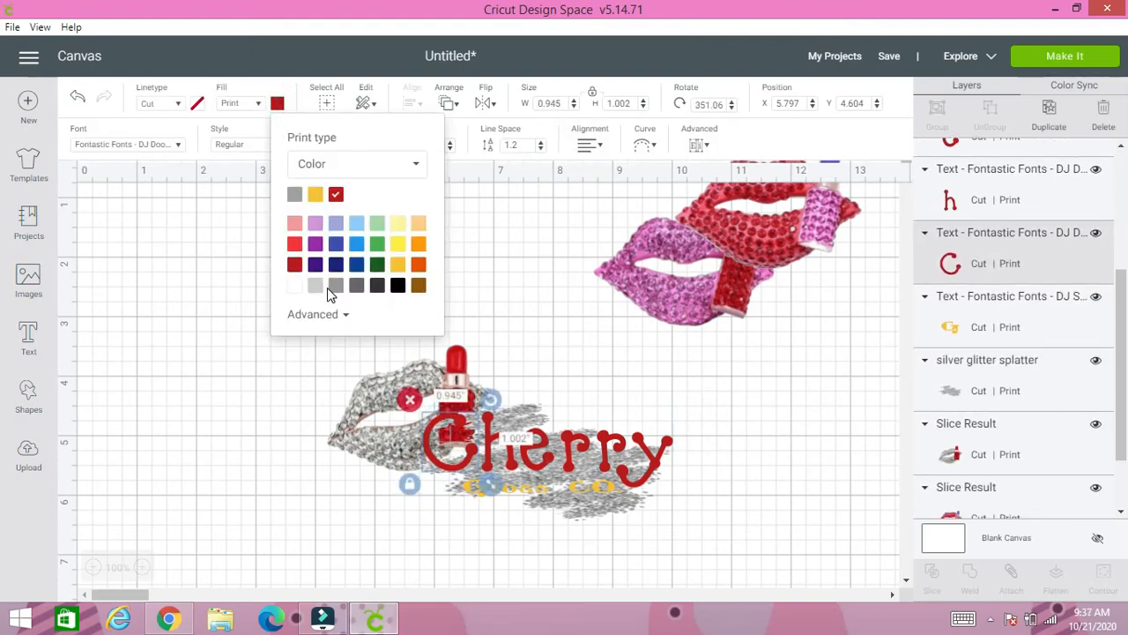
click(397, 286)
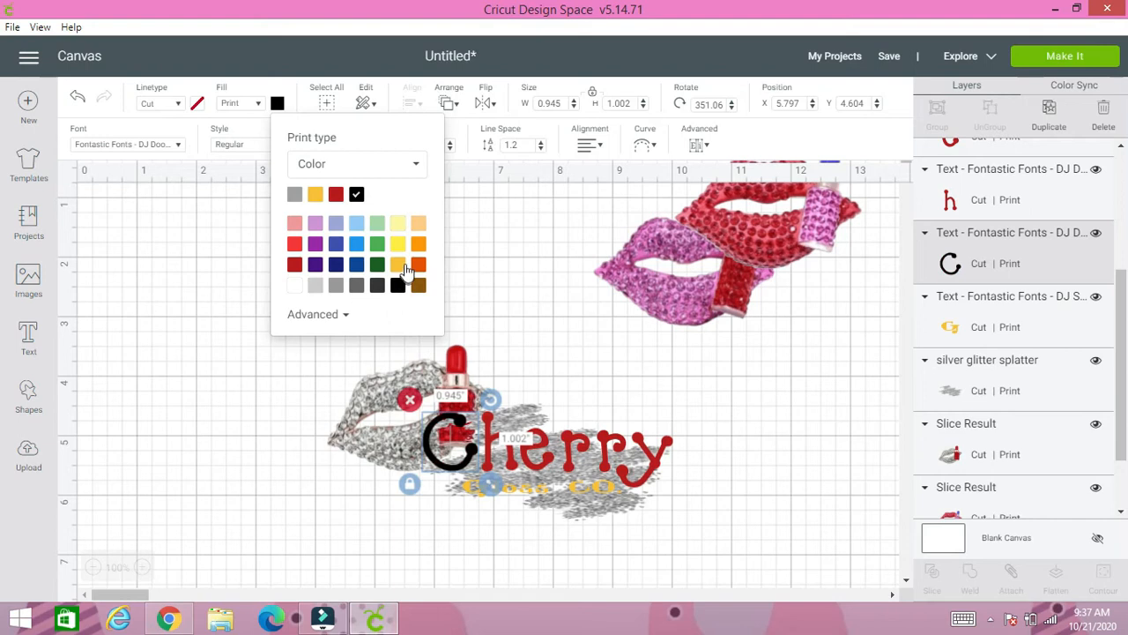
click(398, 266)
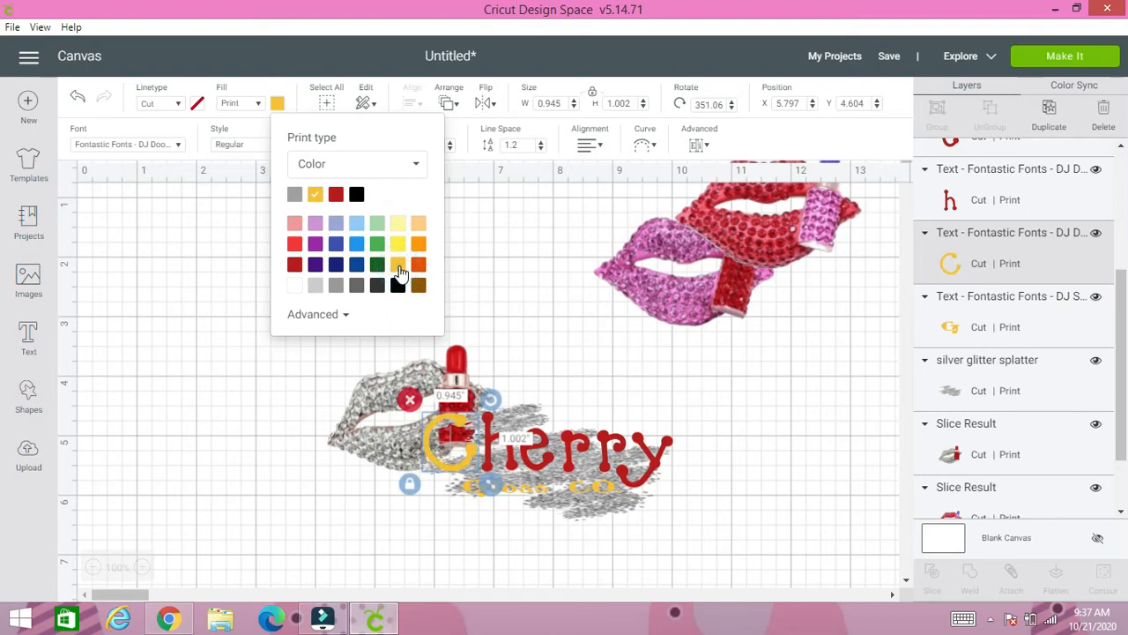
- Bring the golden yellow "Gloss CO." text to the front of all other layers
click(529, 490)
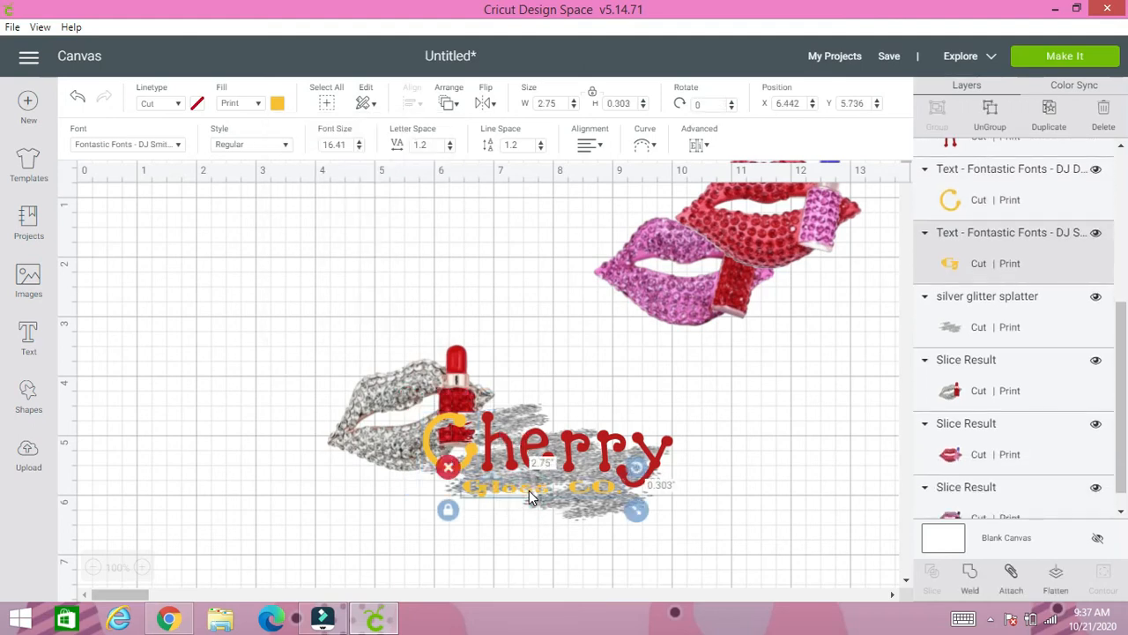
click(450, 106)
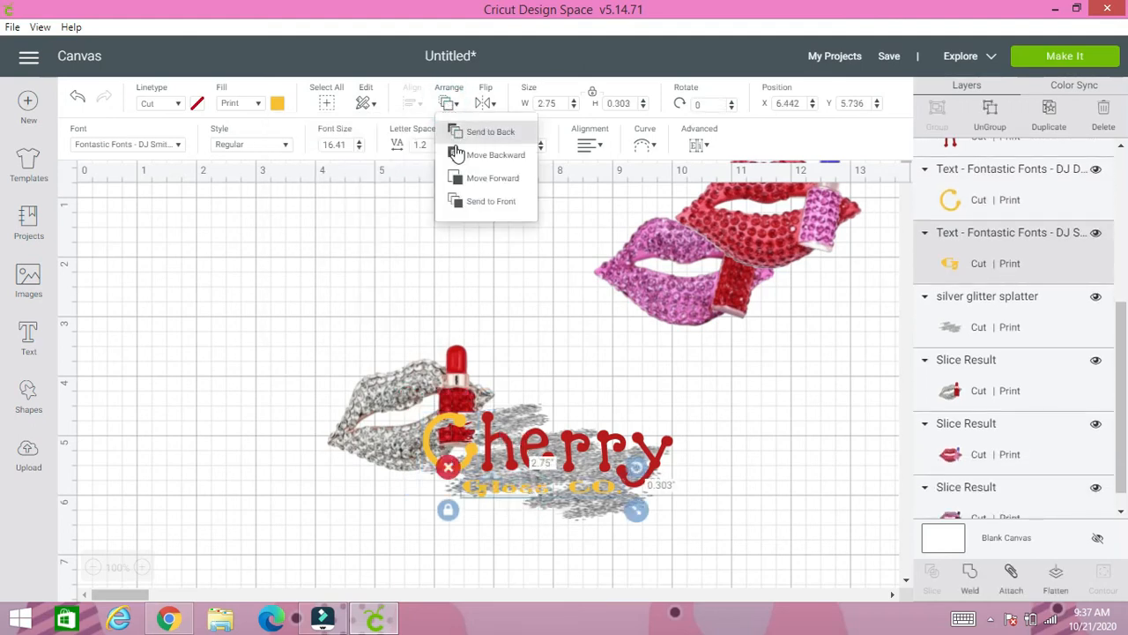
click(474, 202)
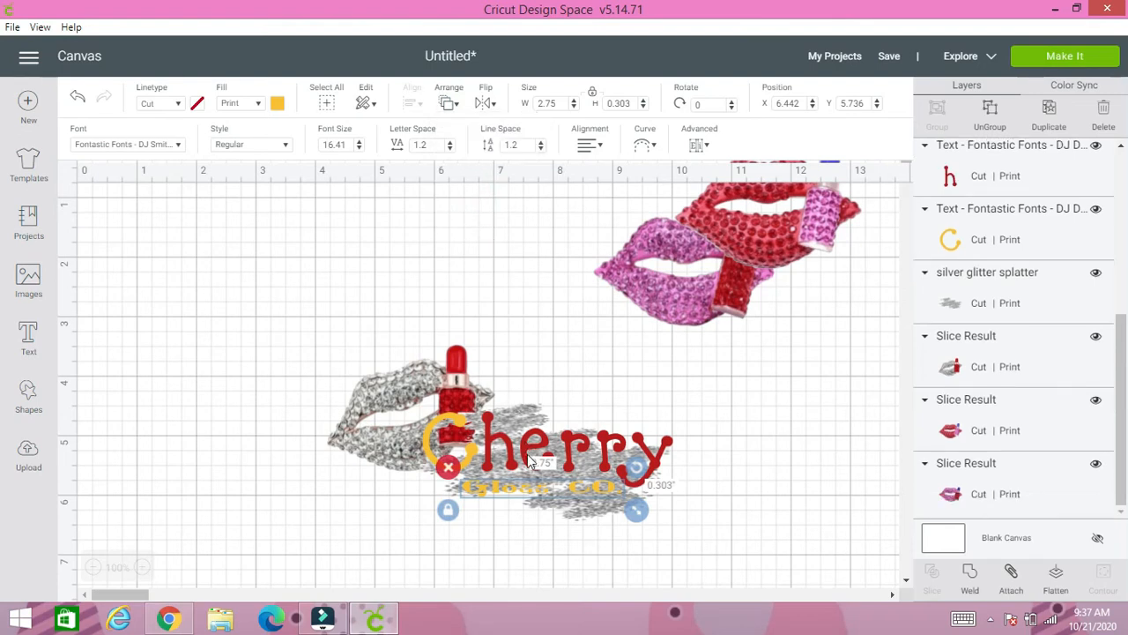
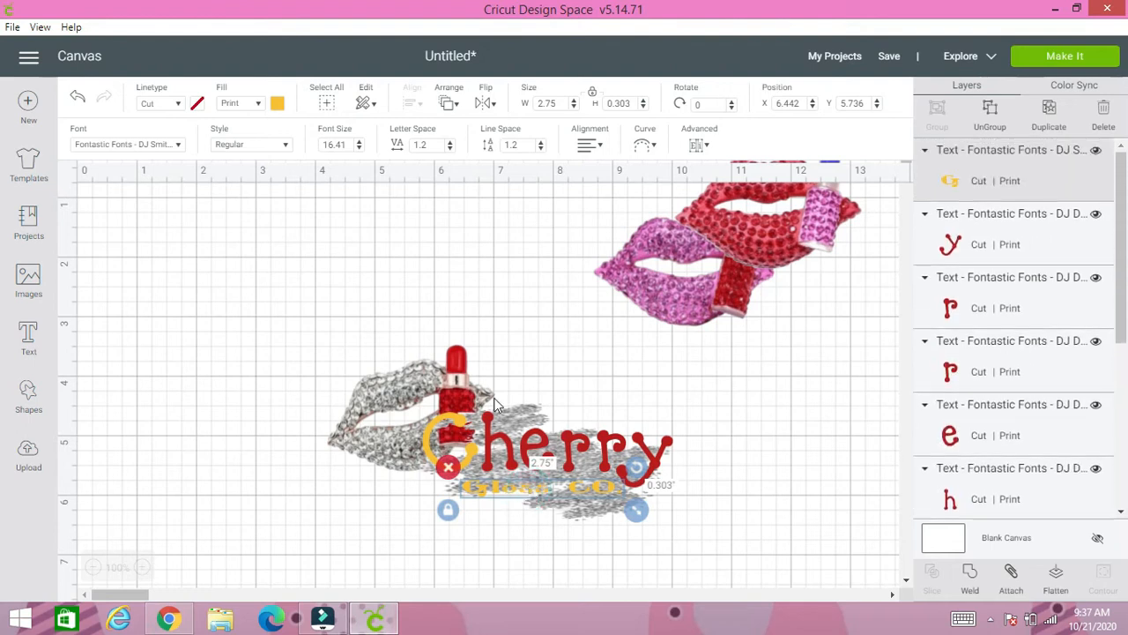
- Group the silver lips, glitter splatter, "Cherry" and "Gloss CO." text into one design and move it beside the colored lips
click(560, 375)
drag(344, 335, 681, 529)
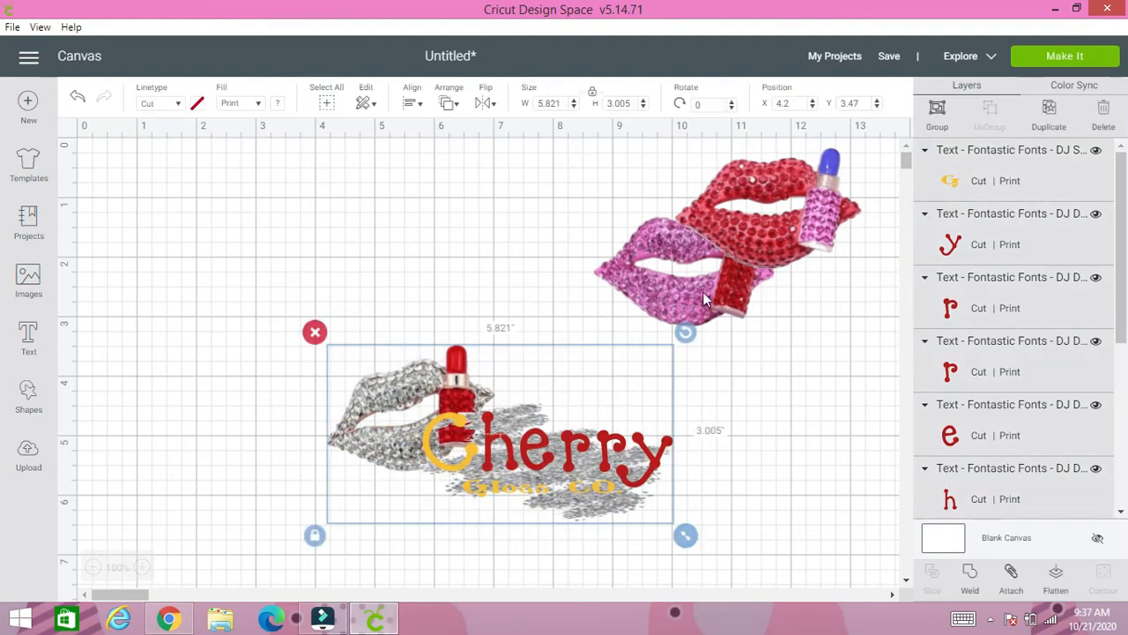
click(940, 116)
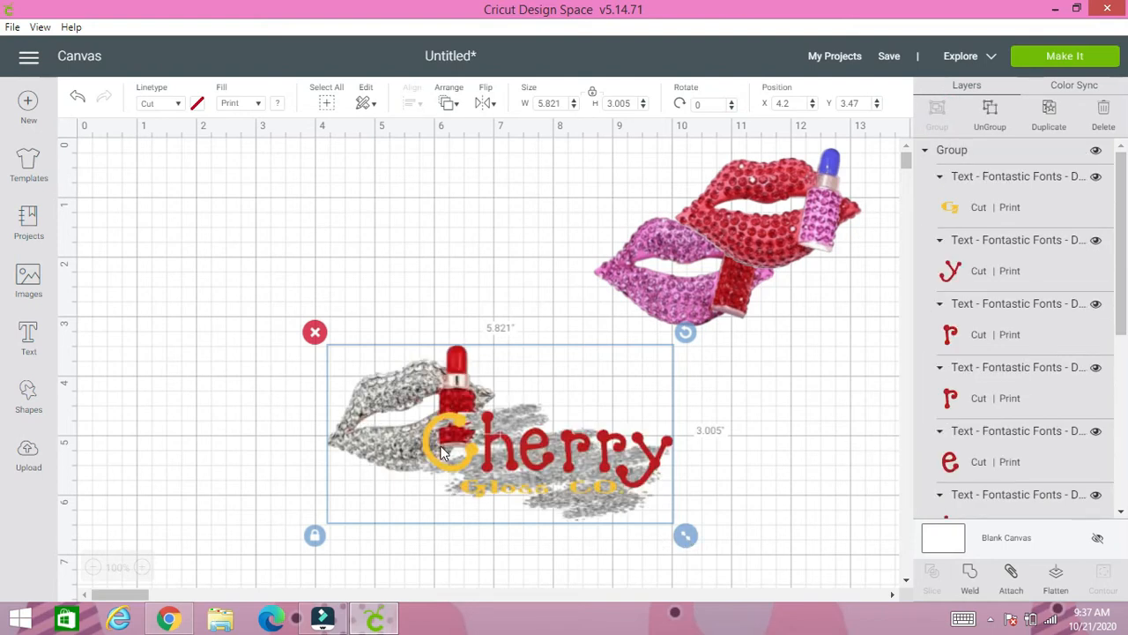
drag(524, 471, 683, 414)
click(188, 423)
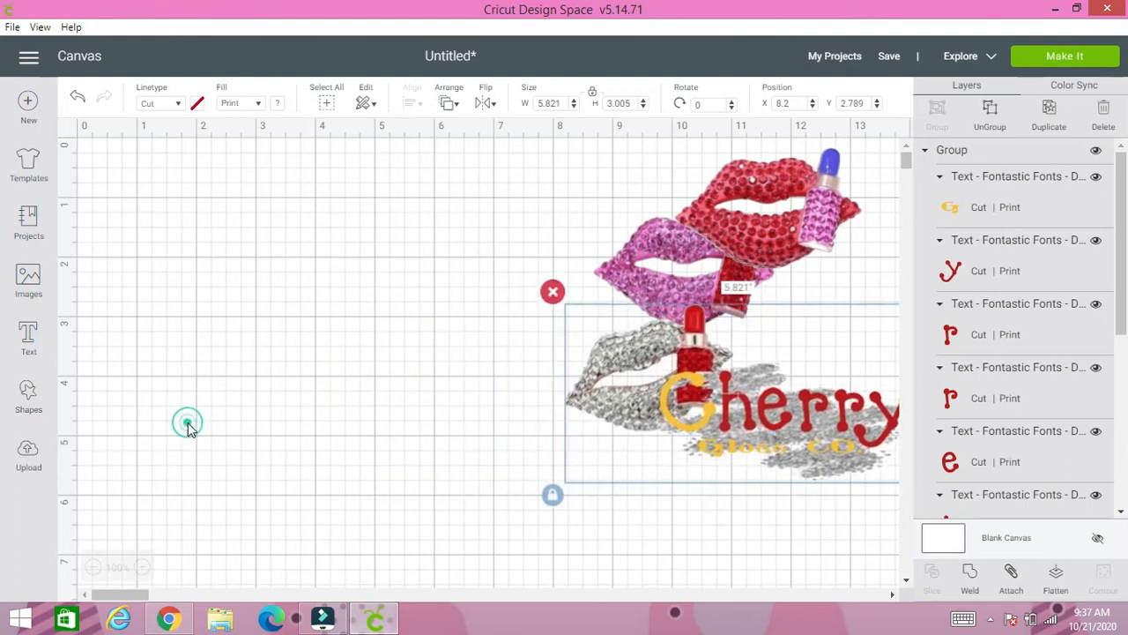
- Insert a circle shape and rearrange the pink lips, red lips and grouped logo to clear space on the canvas
click(31, 399)
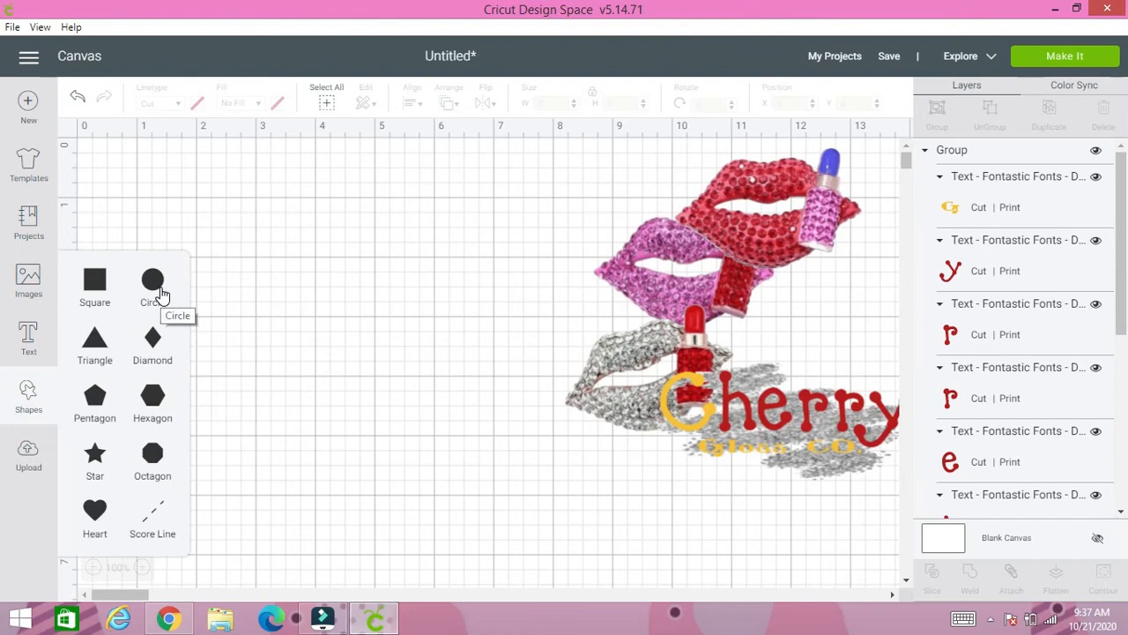
click(159, 291)
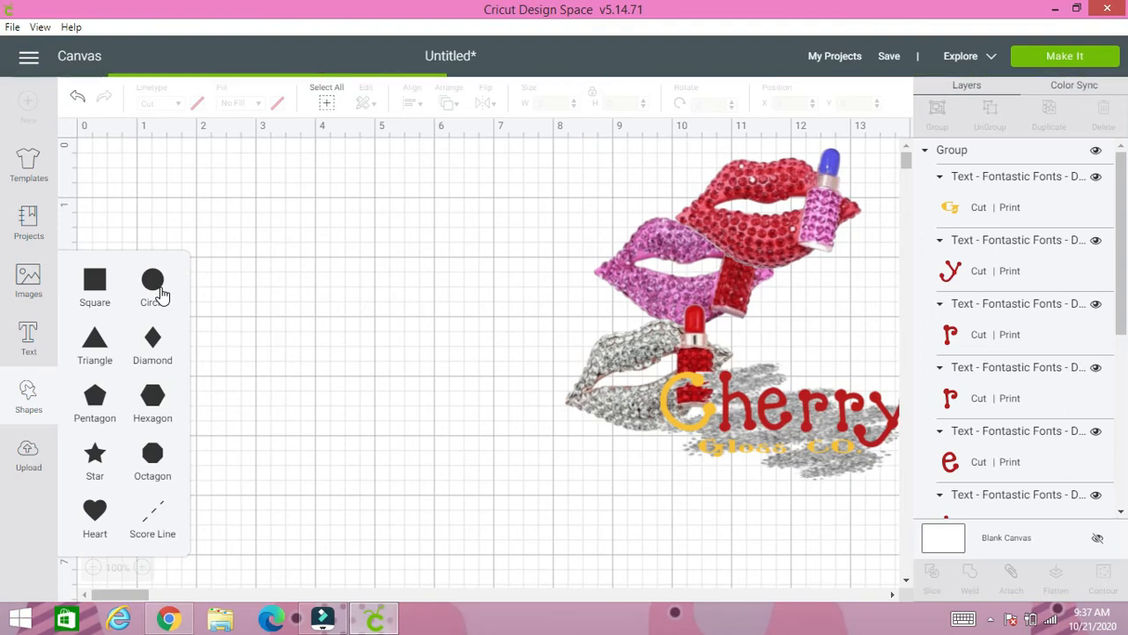
drag(729, 399, 666, 476)
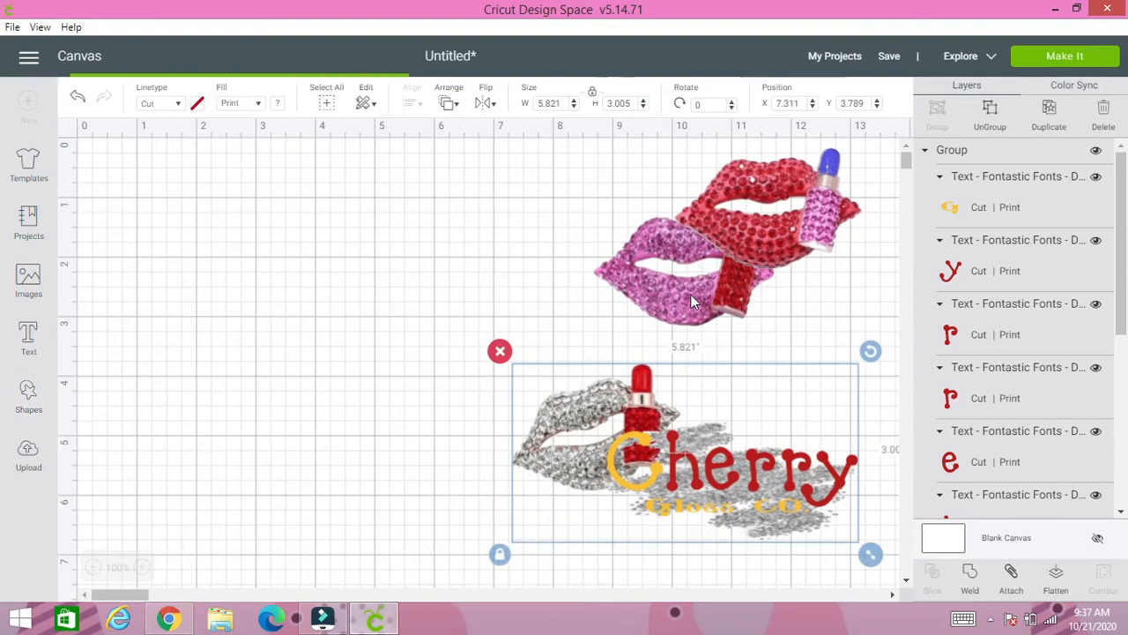
drag(691, 294, 799, 347)
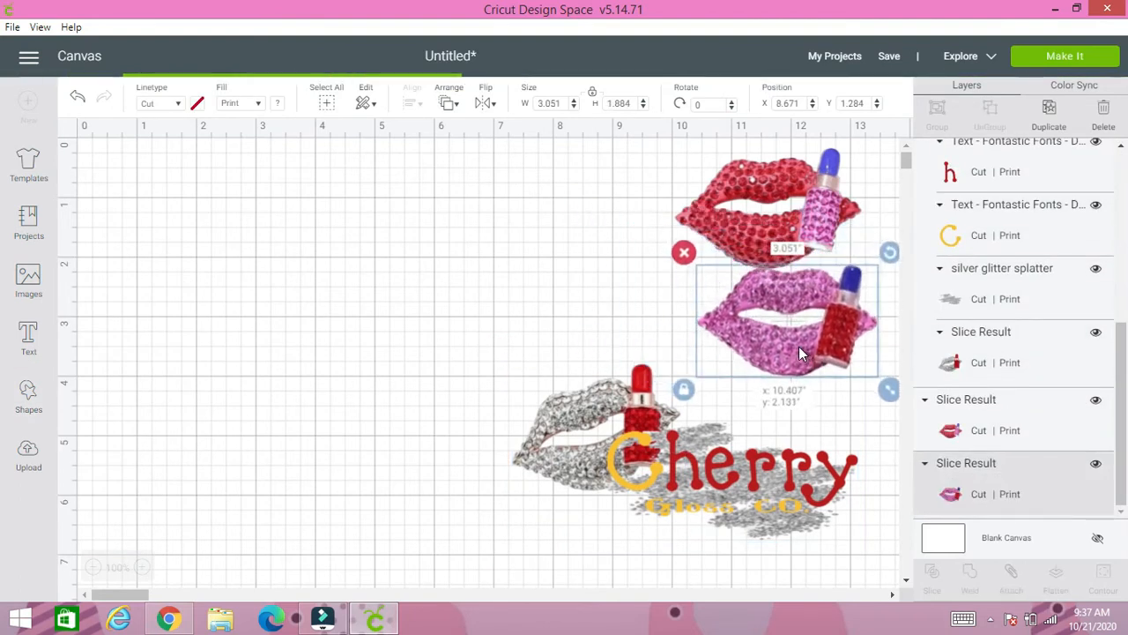
mouse_move(762, 238)
mouse_down()
mouse_move(768, 226)
mouse_move(788, 227)
mouse_move(774, 230)
mouse_up()
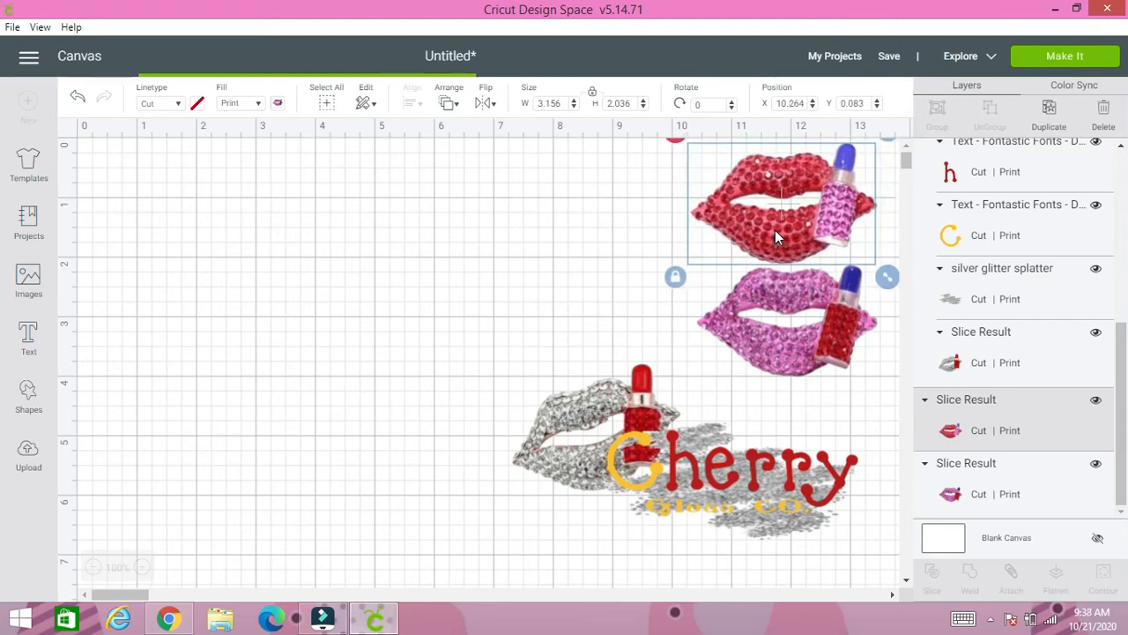
drag(712, 461, 750, 465)
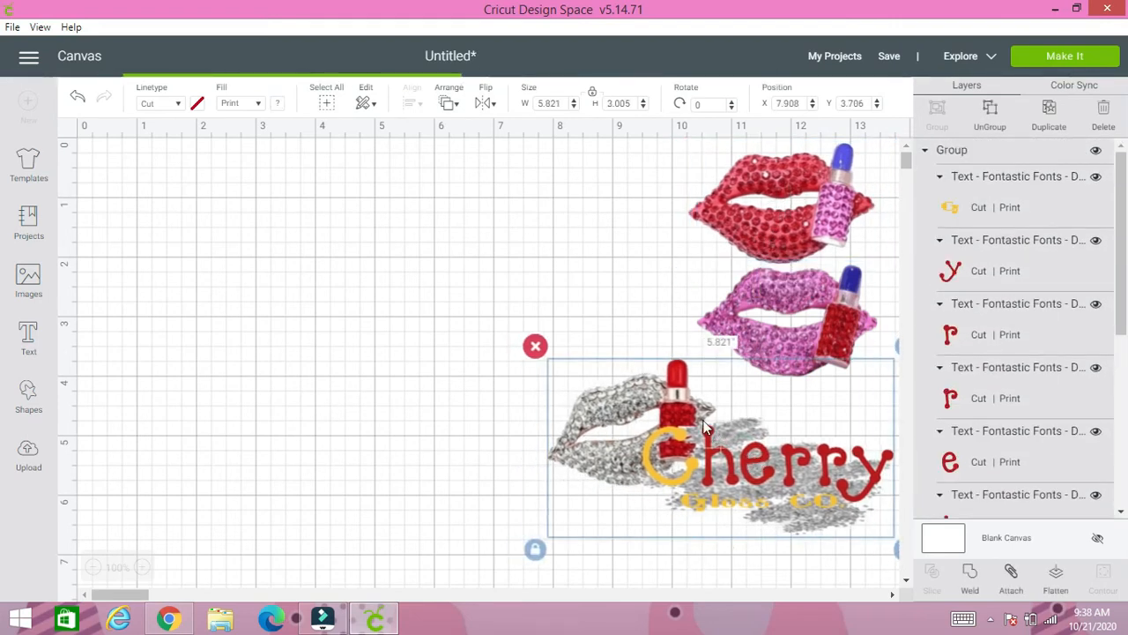
click(28, 281)
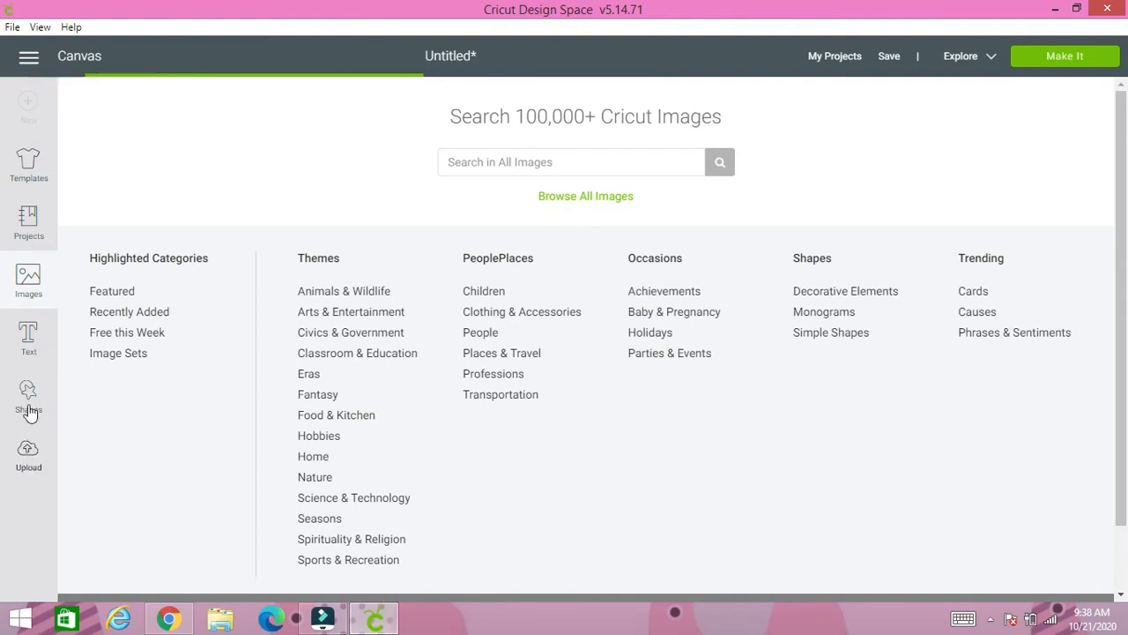
click(32, 67)
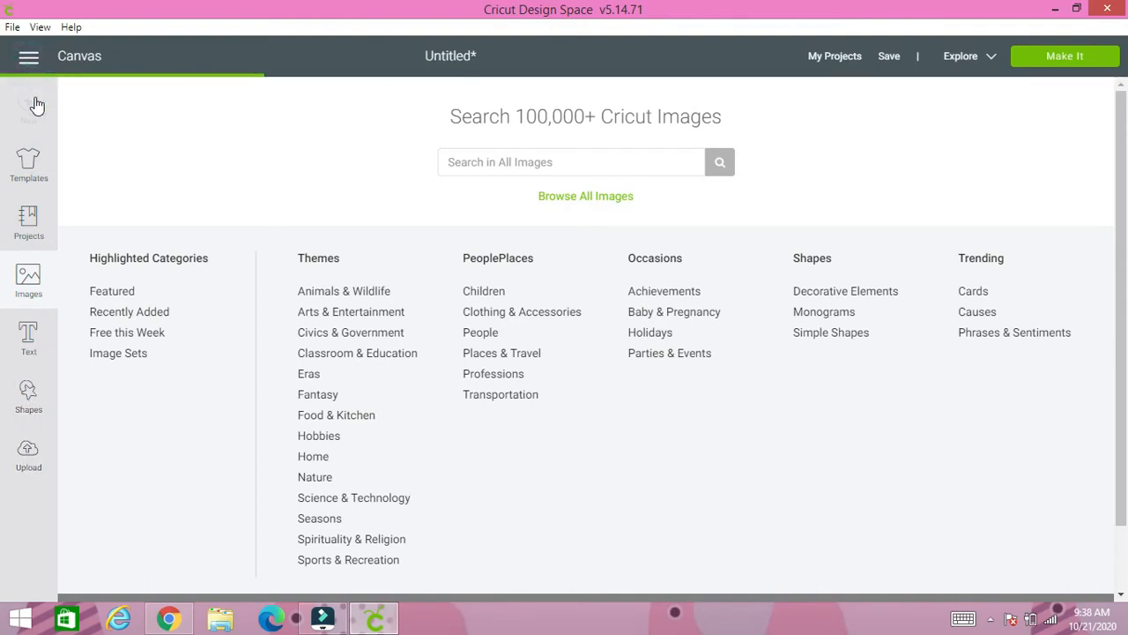
click(41, 164)
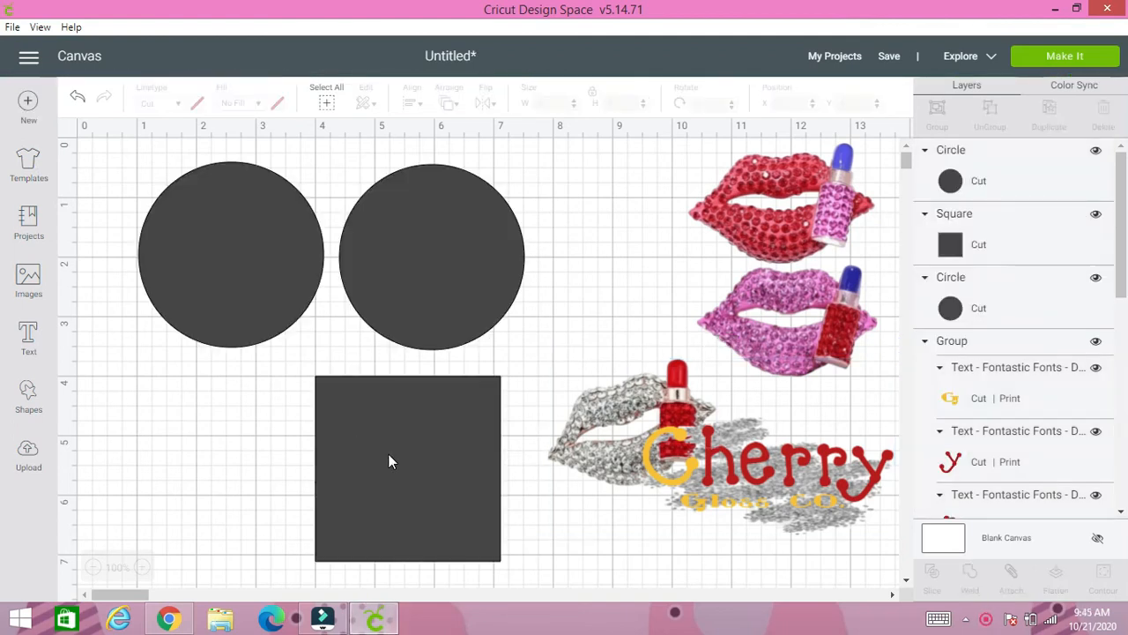
- Move the gray square below the first circle, duplicate it, and place the copy below the second circle
drag(388, 455, 191, 445)
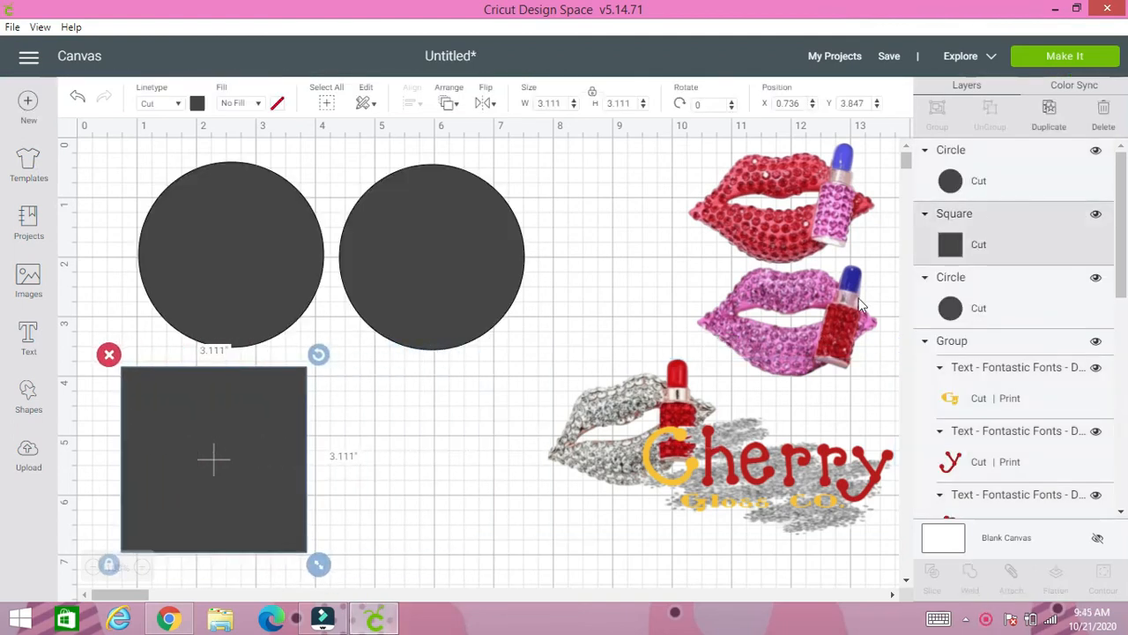
click(1049, 109)
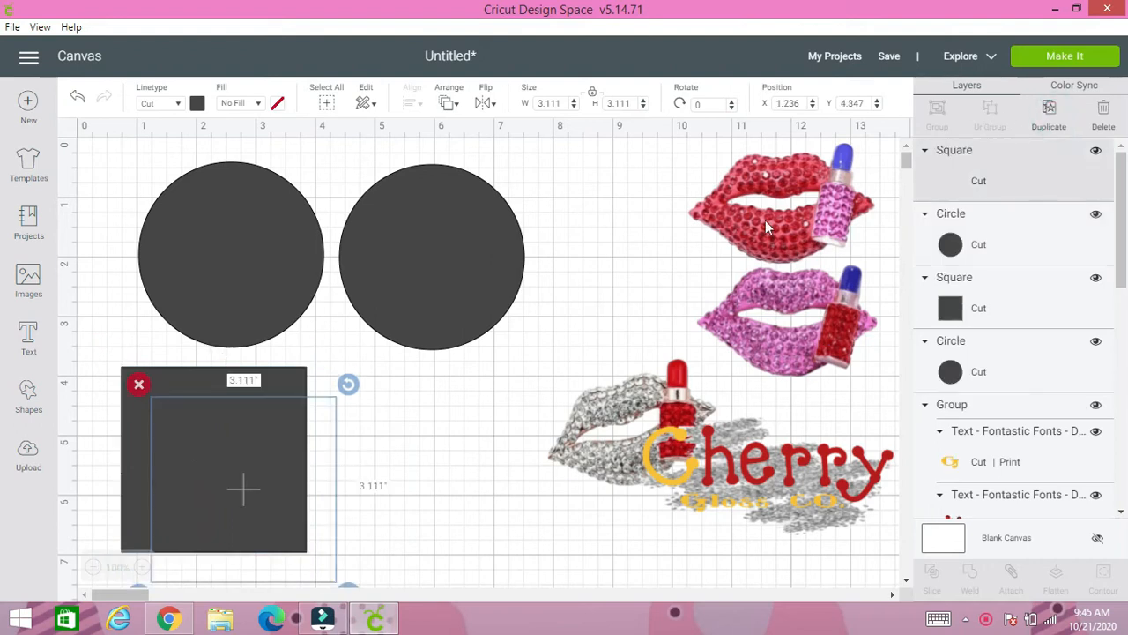
drag(307, 490, 438, 467)
- Give the first circle a print fill and color it black
click(225, 234)
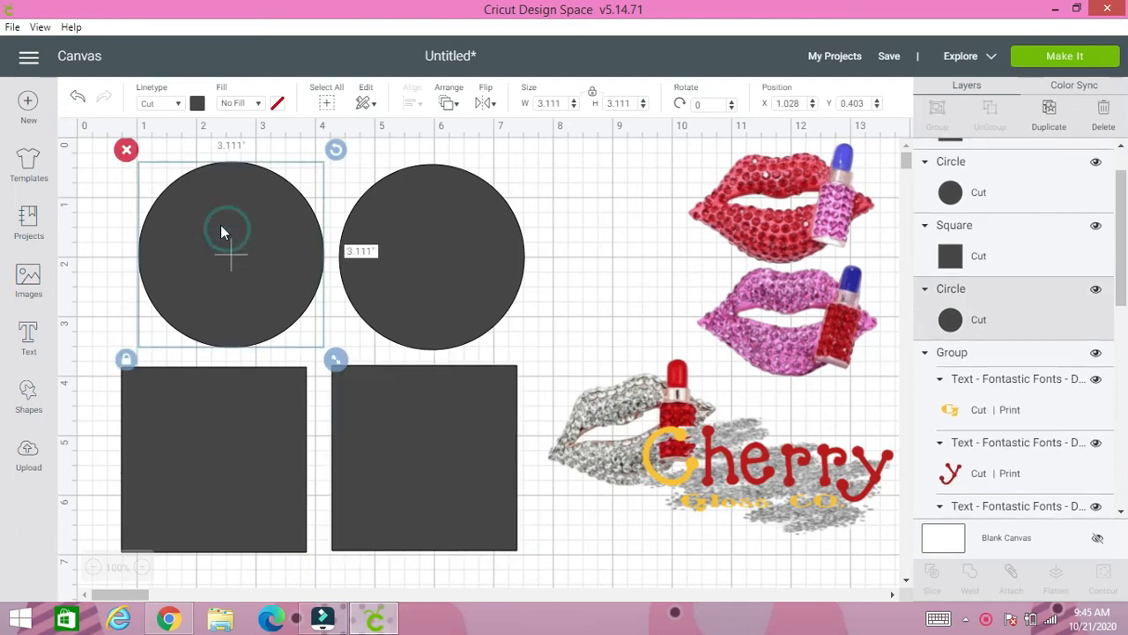
click(258, 103)
click(269, 149)
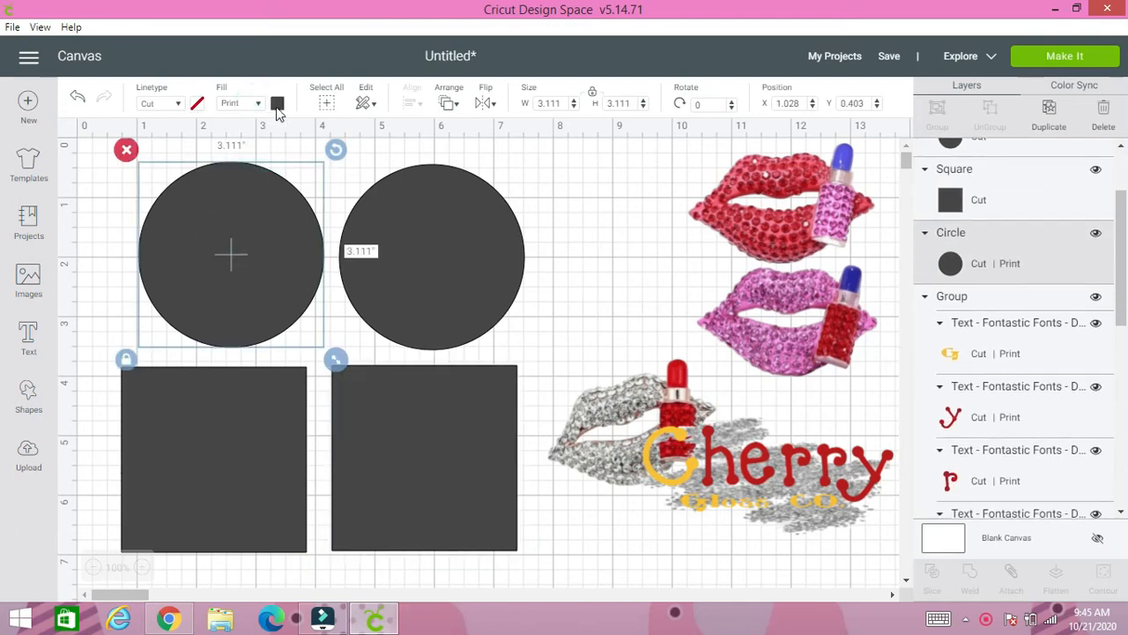
click(277, 103)
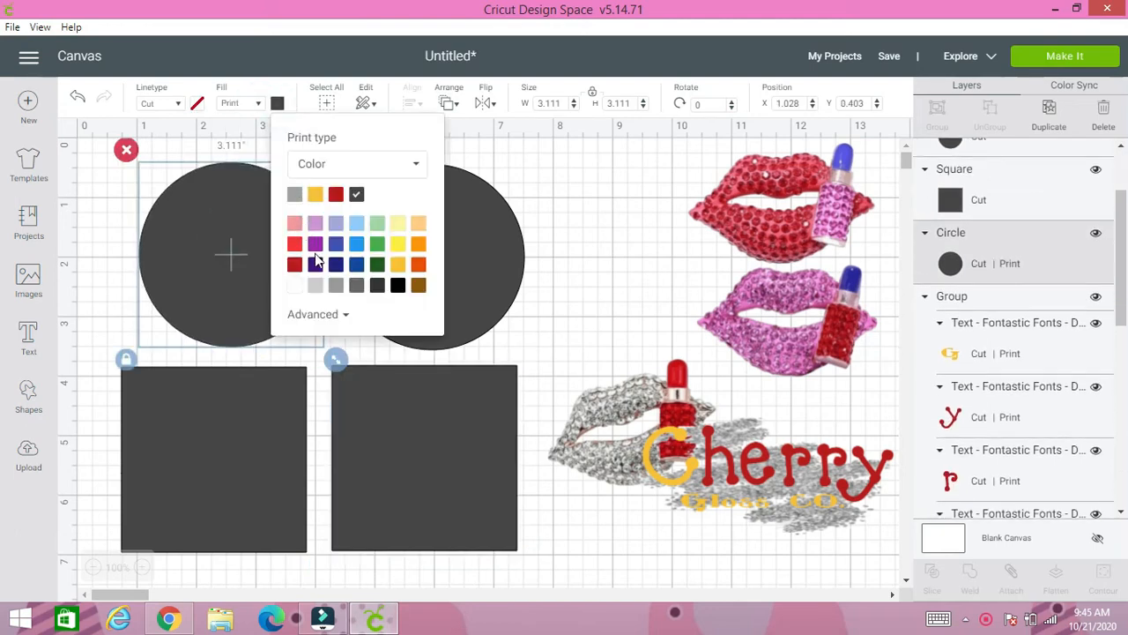
click(396, 286)
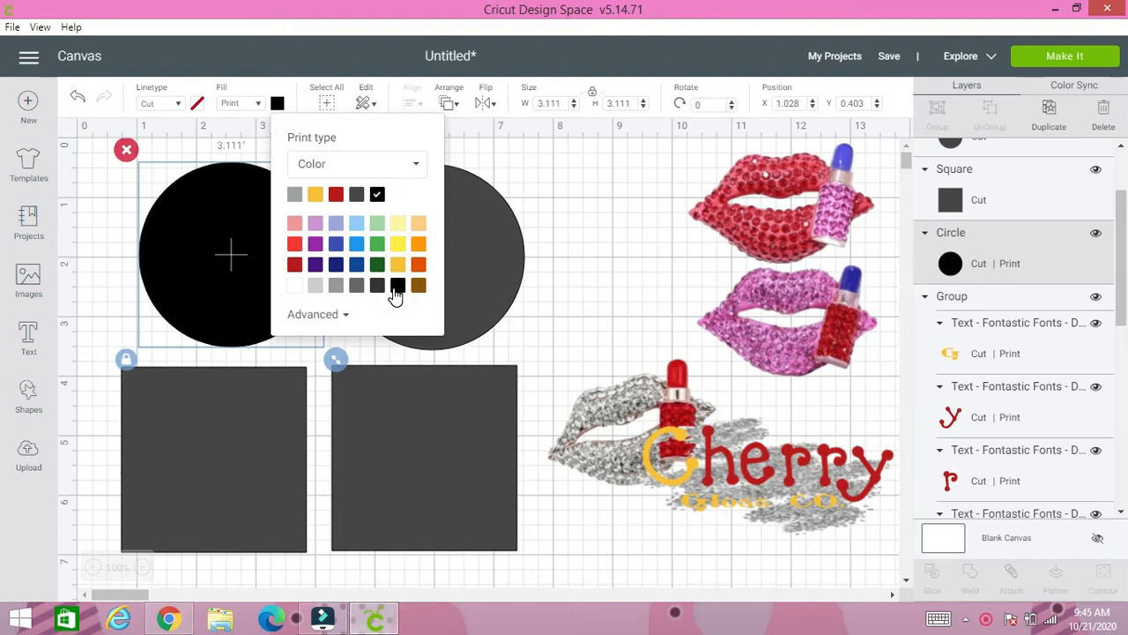
- Give the square below the black circle a print fill and color it black
click(268, 428)
click(259, 103)
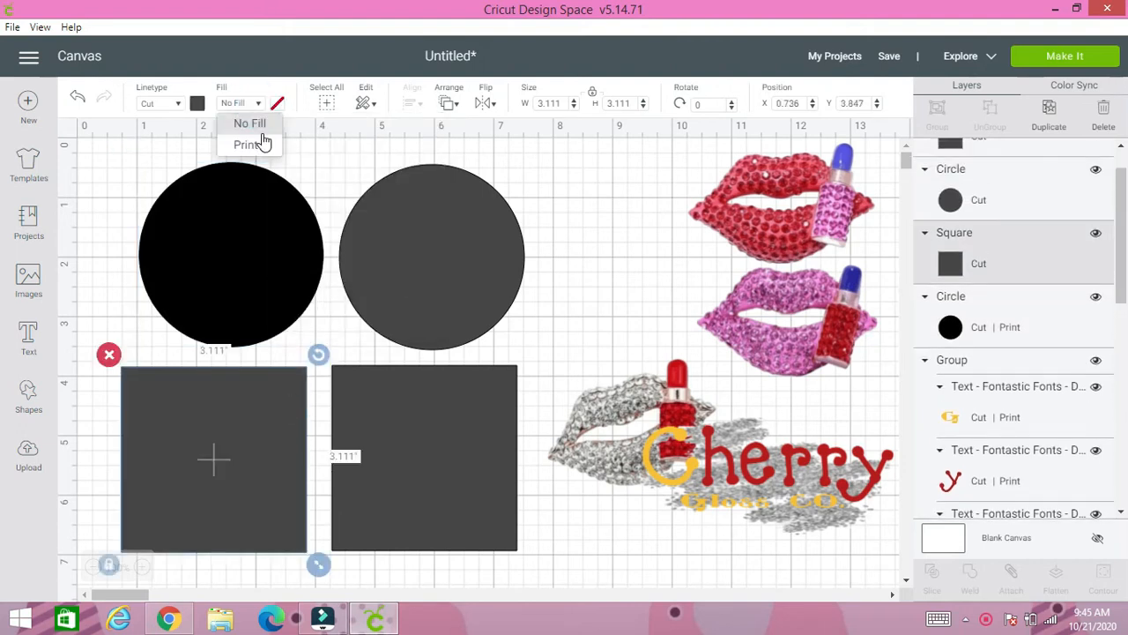
click(261, 143)
click(277, 104)
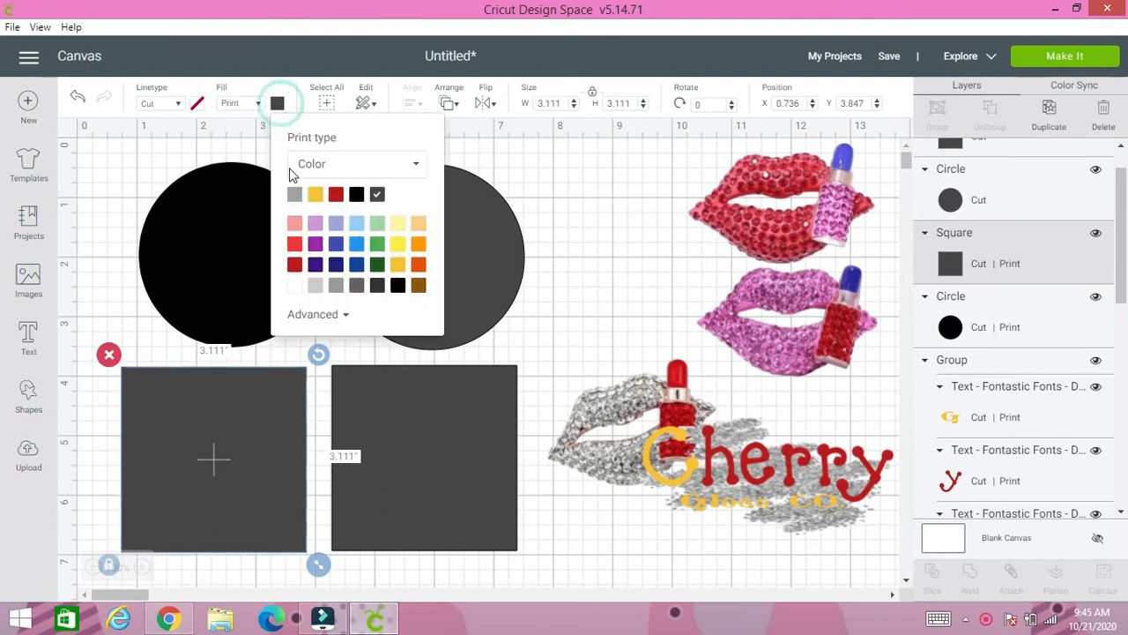
click(356, 194)
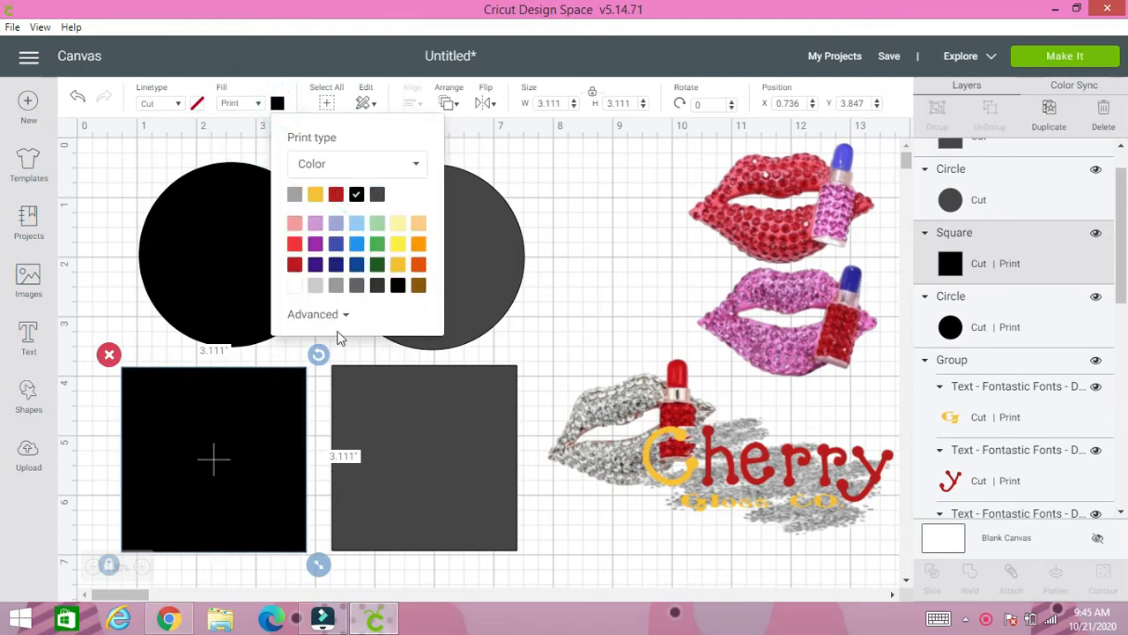
click(132, 173)
- Bring the black circle and the black square to the front of all layers
mouse_move(223, 247)
mouse_down()
mouse_move(369, 269)
mouse_move(231, 252)
mouse_move(238, 258)
mouse_up()
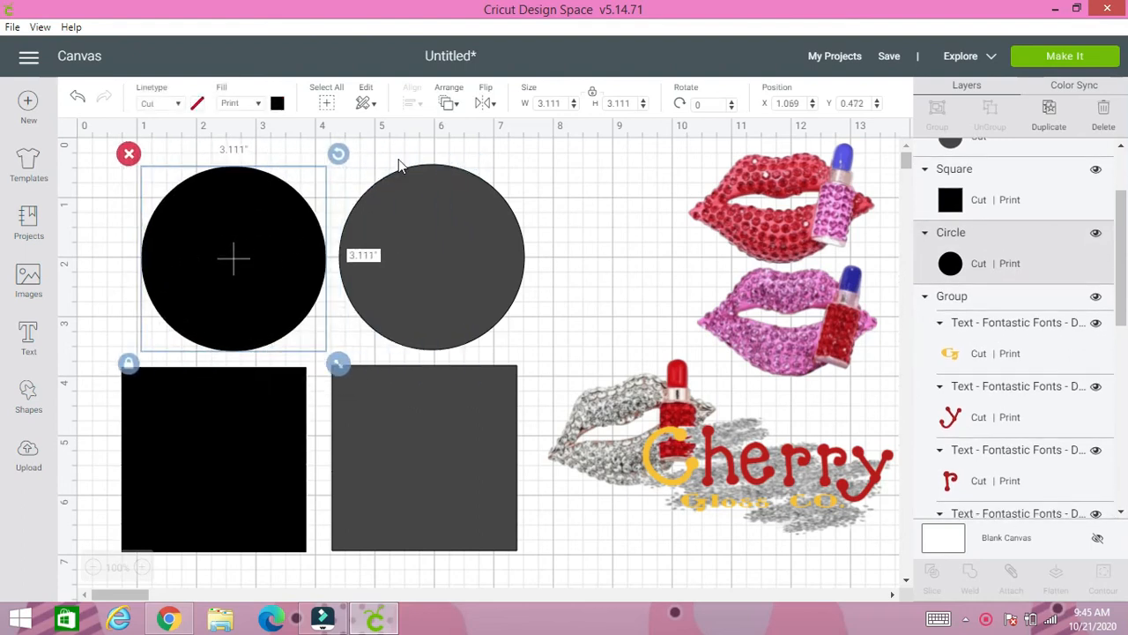
click(447, 106)
click(476, 202)
click(266, 399)
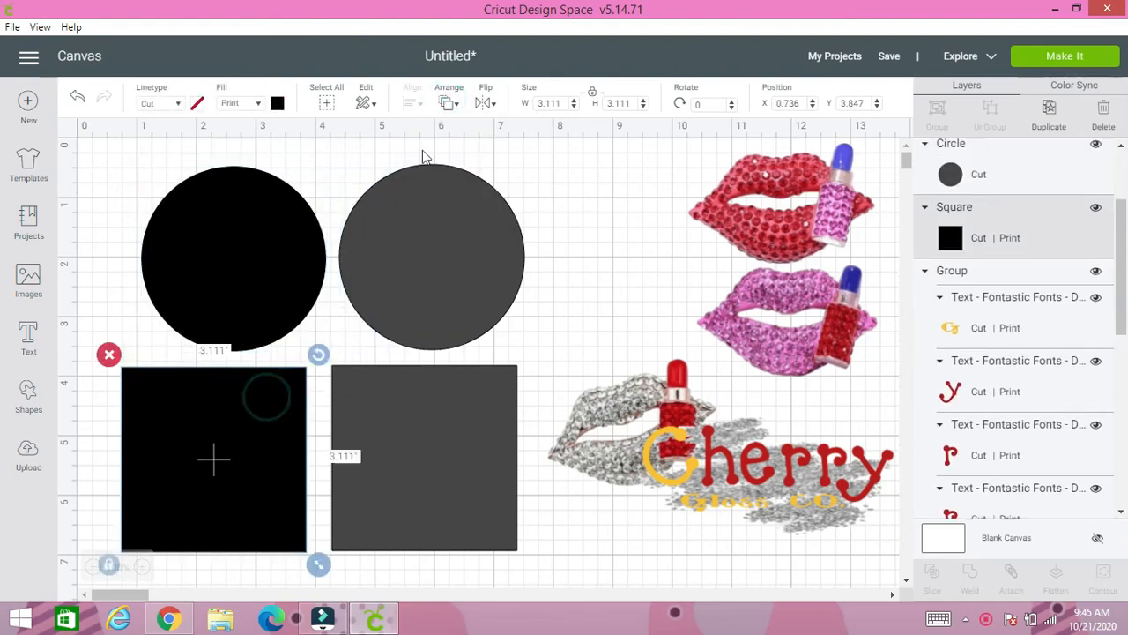
click(451, 106)
click(467, 202)
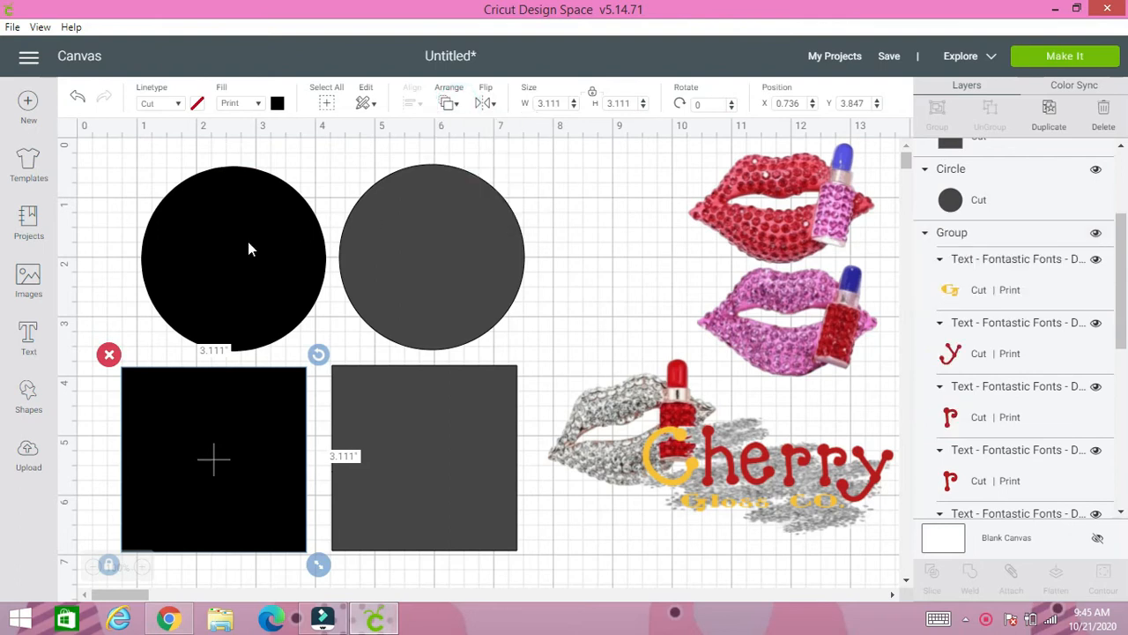
- Place the black circle over the gray circle and, with proportions unlocked, shrink it to about 2.986 by 2.972 inches
drag(248, 250, 453, 249)
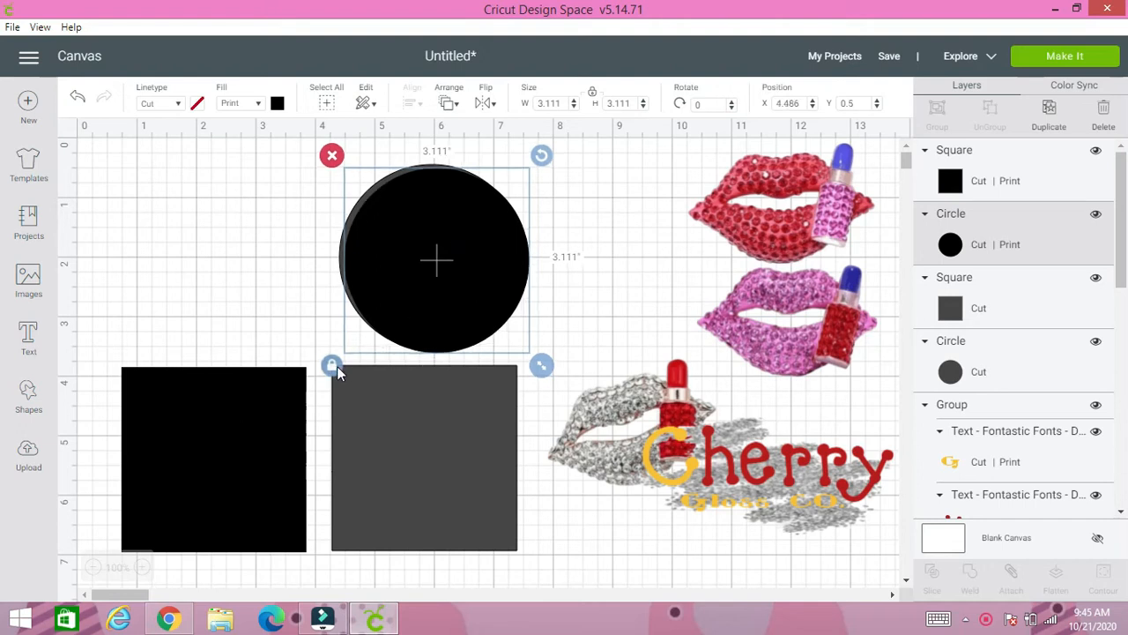
click(332, 365)
mouse_move(541, 370)
mouse_down()
mouse_move(517, 340)
mouse_move(536, 363)
mouse_up()
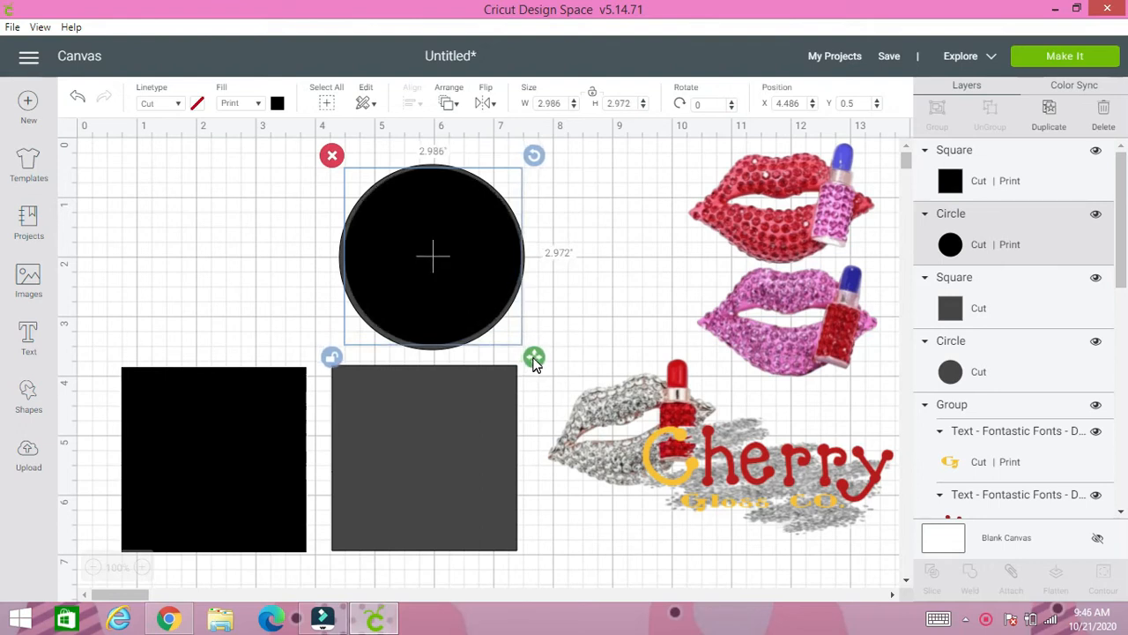
- Select the overlapping black and gray circles and slice them
click(298, 261)
drag(320, 168, 476, 283)
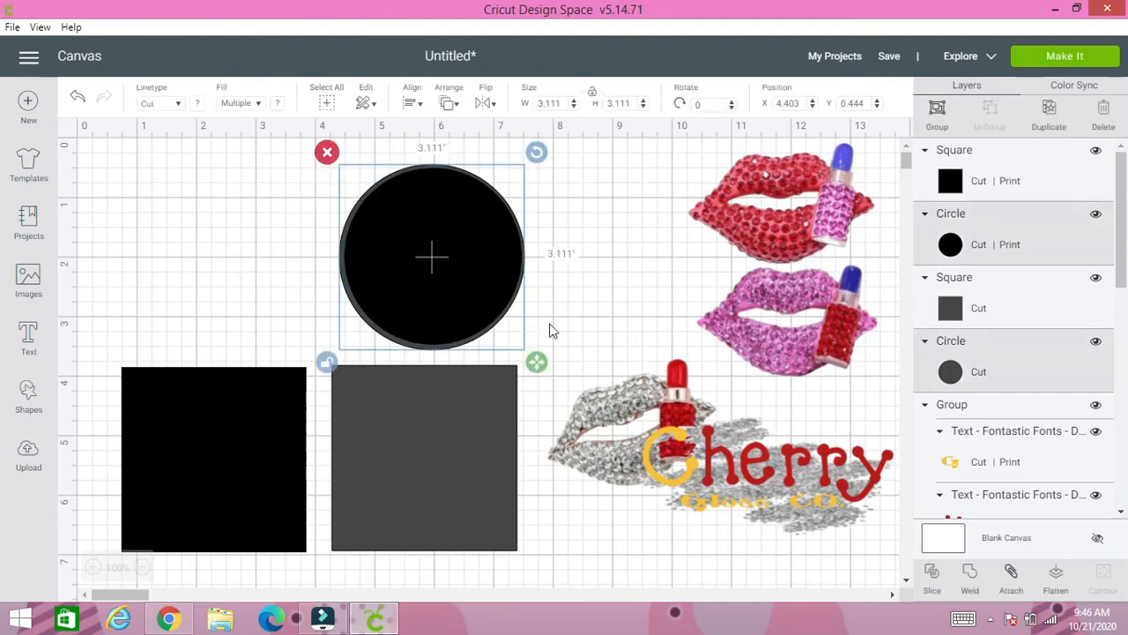
click(932, 575)
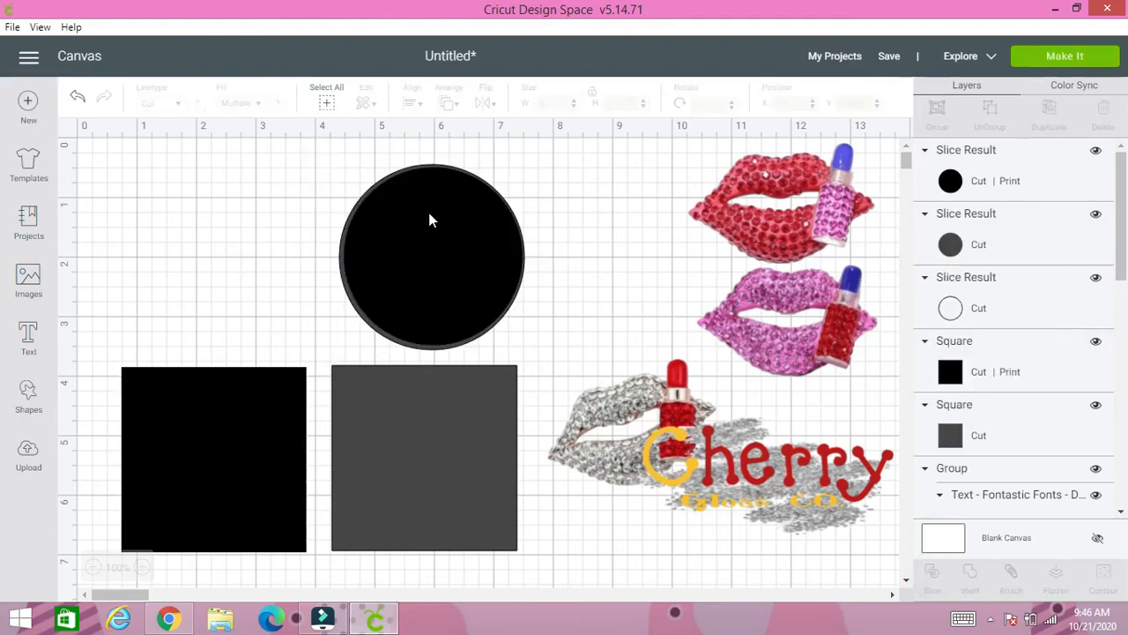
- Separate the circle slice results and delete the gray inner disc, keeping the black circle and the thin gray ring
drag(441, 242, 220, 212)
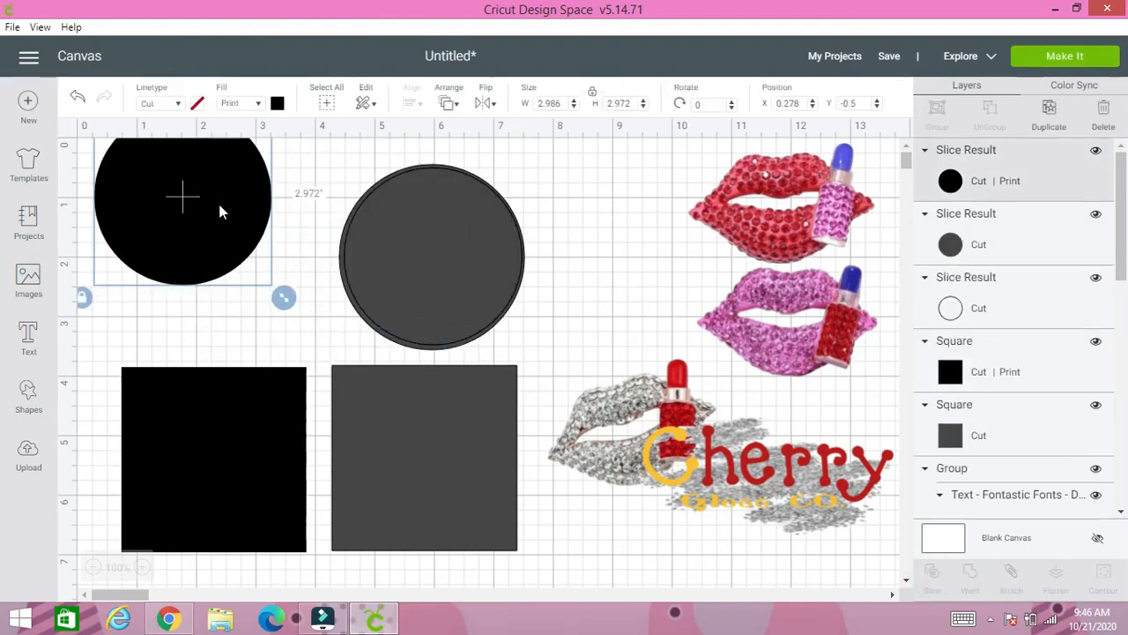
drag(393, 248, 564, 232)
drag(231, 214, 491, 248)
drag(473, 235, 255, 231)
click(556, 238)
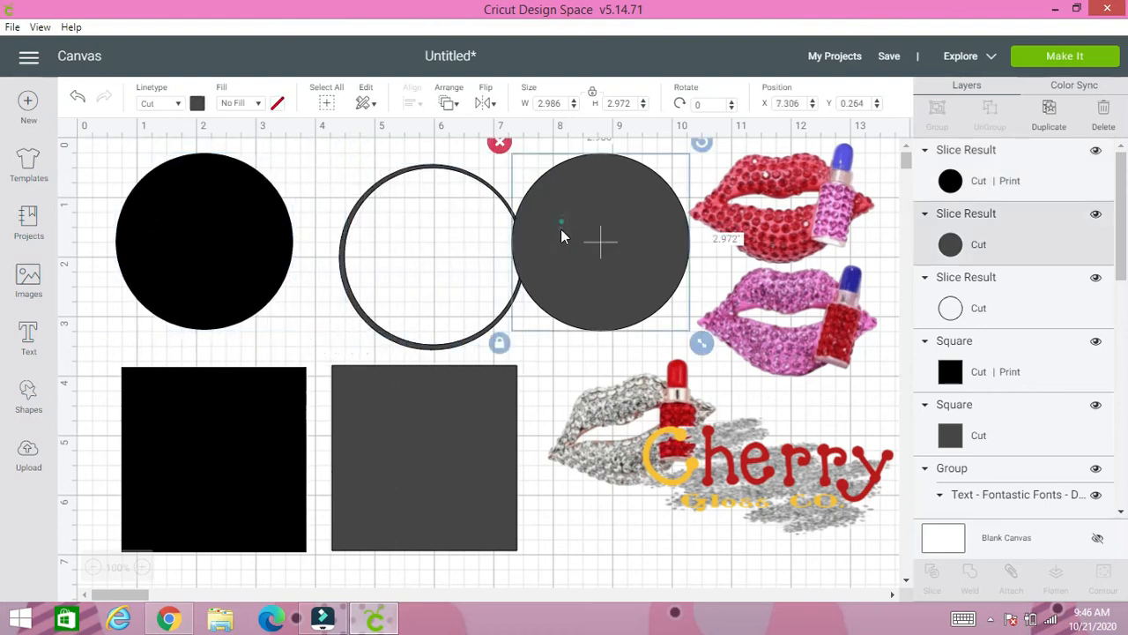
drag(561, 234, 561, 297)
click(493, 202)
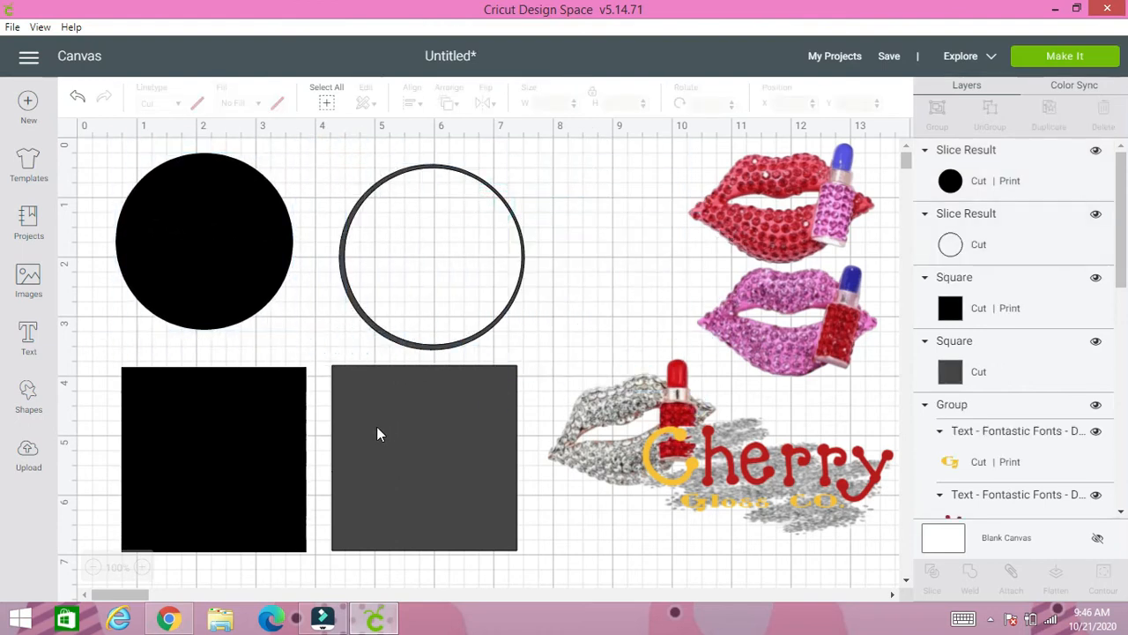
- Place the black square over the gray square and, with proportions unlocked, shrink it to about 2.958 by 2.917 inches
click(257, 448)
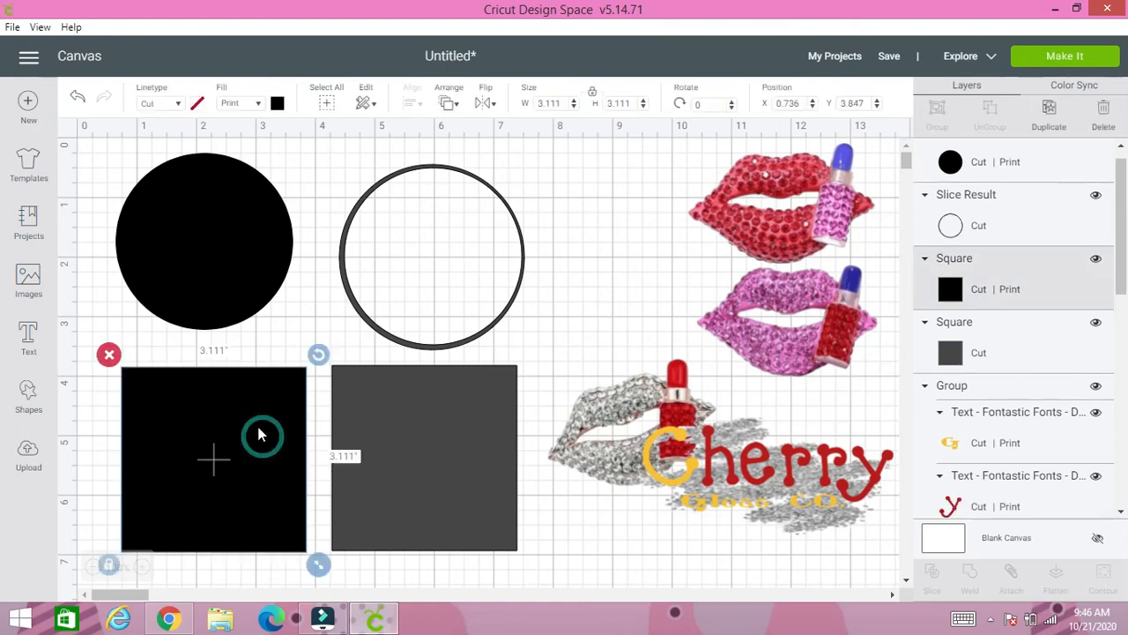
drag(236, 465, 429, 461)
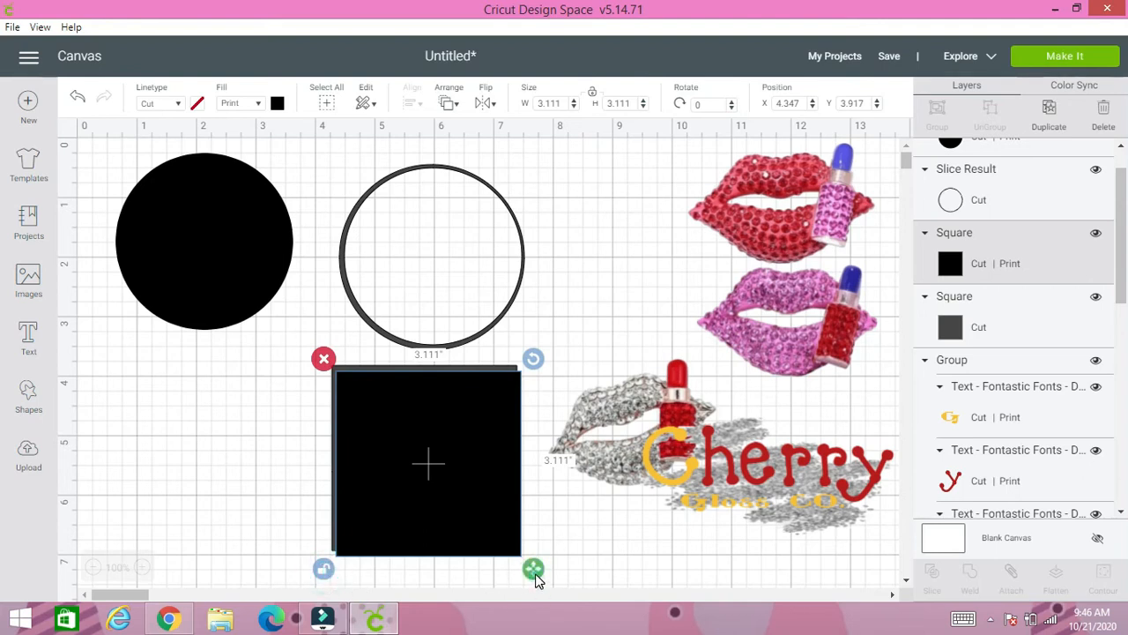
mouse_move(534, 570)
mouse_down()
mouse_move(527, 560)
mouse_move(527, 570)
mouse_up()
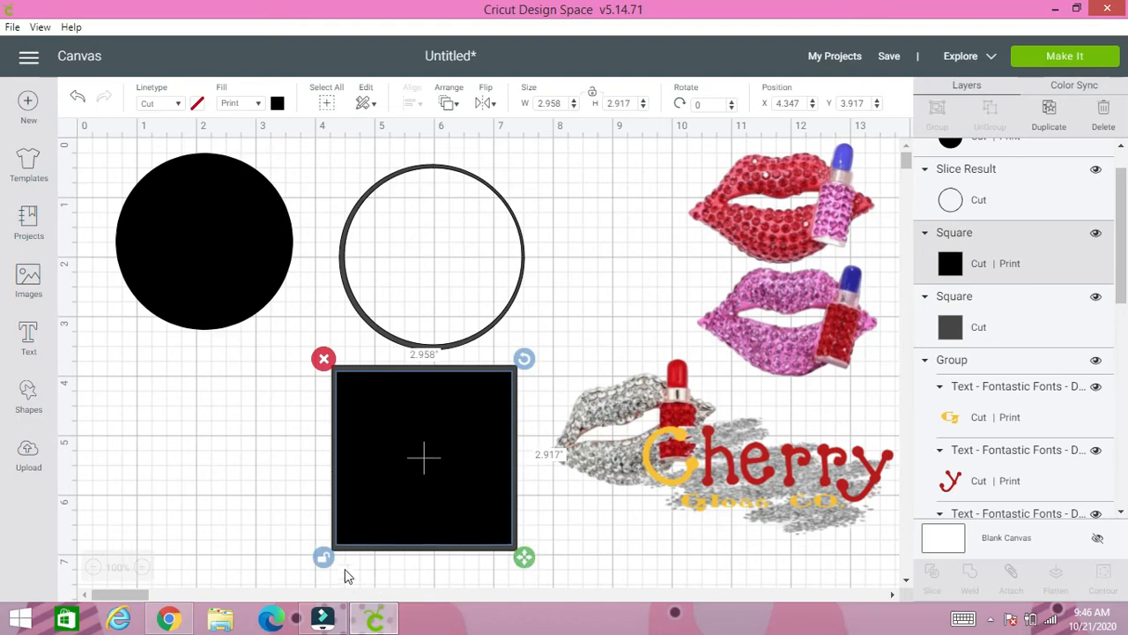
- Select the overlapping black and gray squares and slice them
click(304, 525)
drag(287, 484, 416, 536)
click(930, 578)
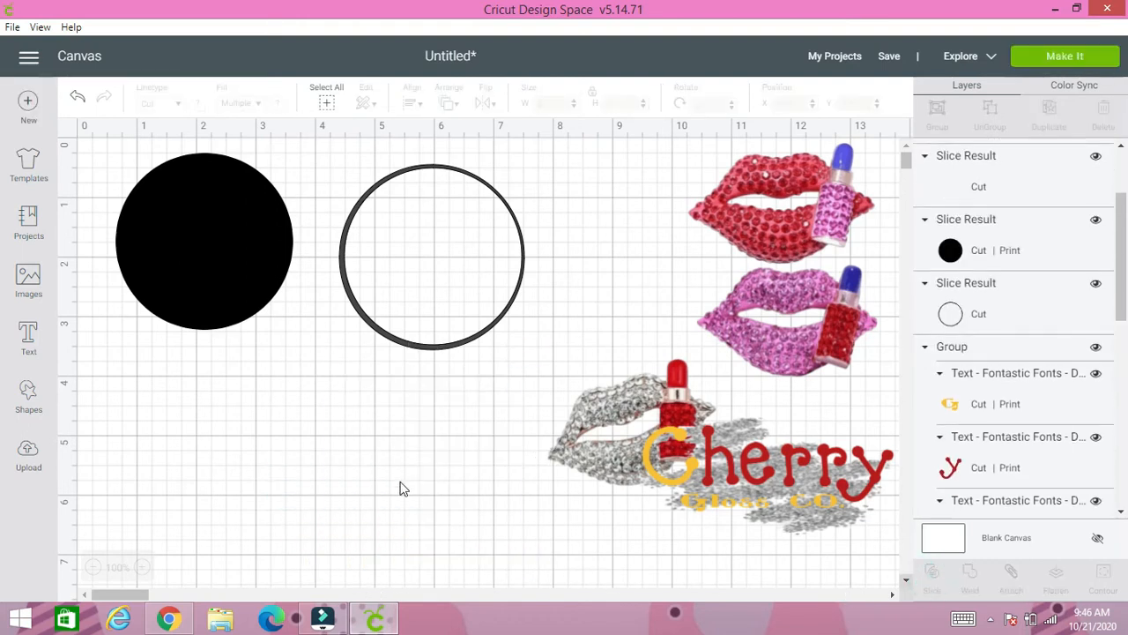
- Separate the square slice results, delete the gray inner square, and reposition the black circle and black square beside their outline frames
drag(399, 478, 174, 455)
click(384, 445)
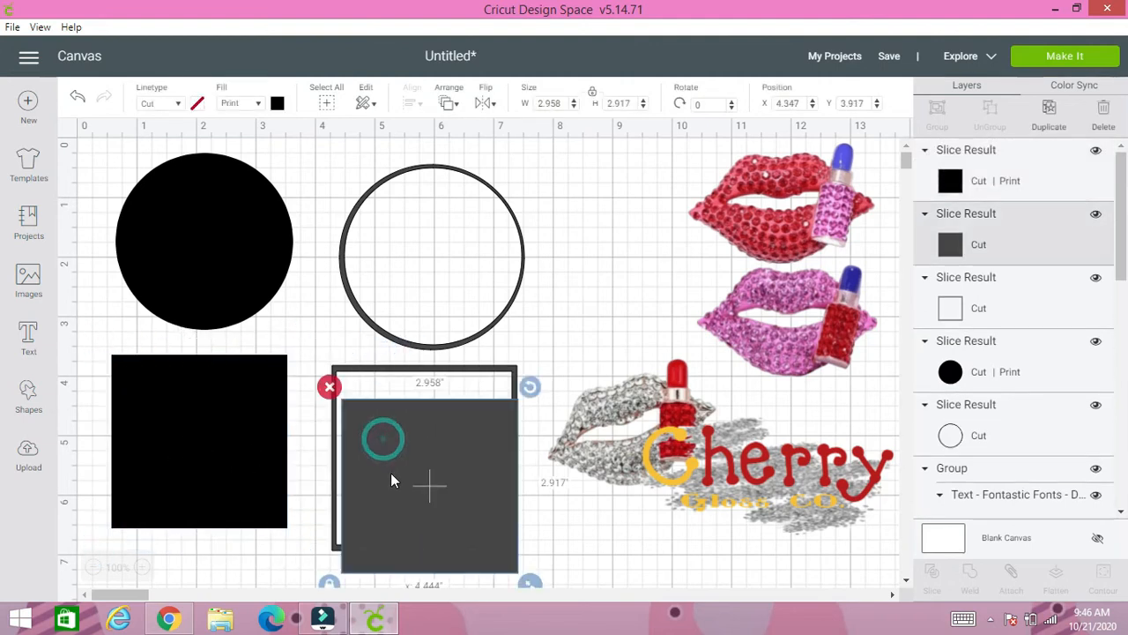
key(Delete)
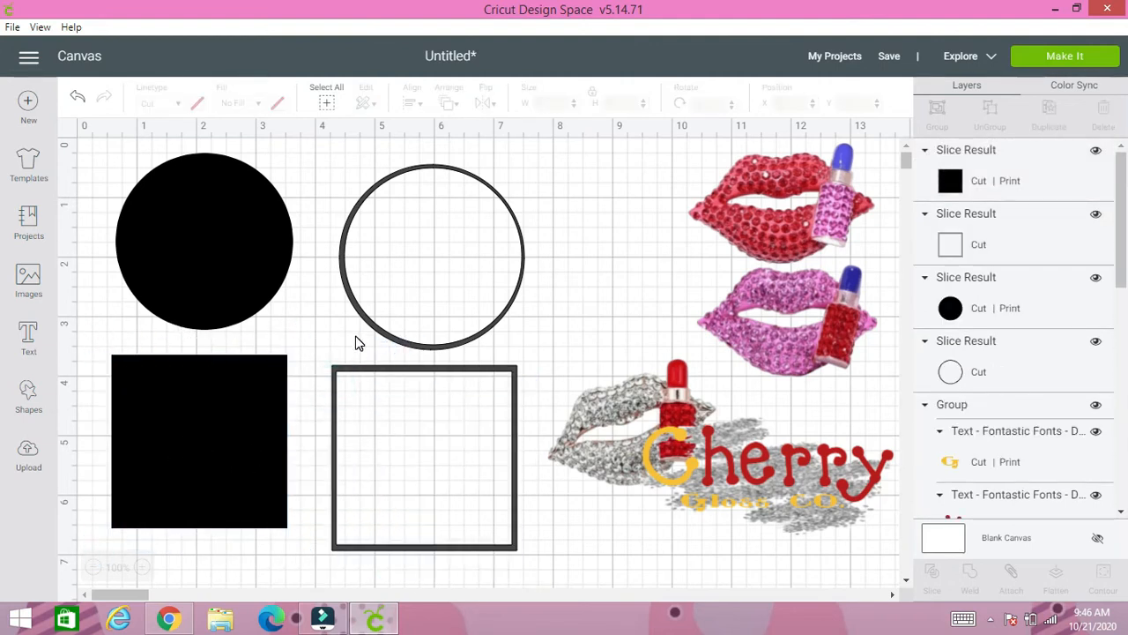
drag(225, 240, 228, 249)
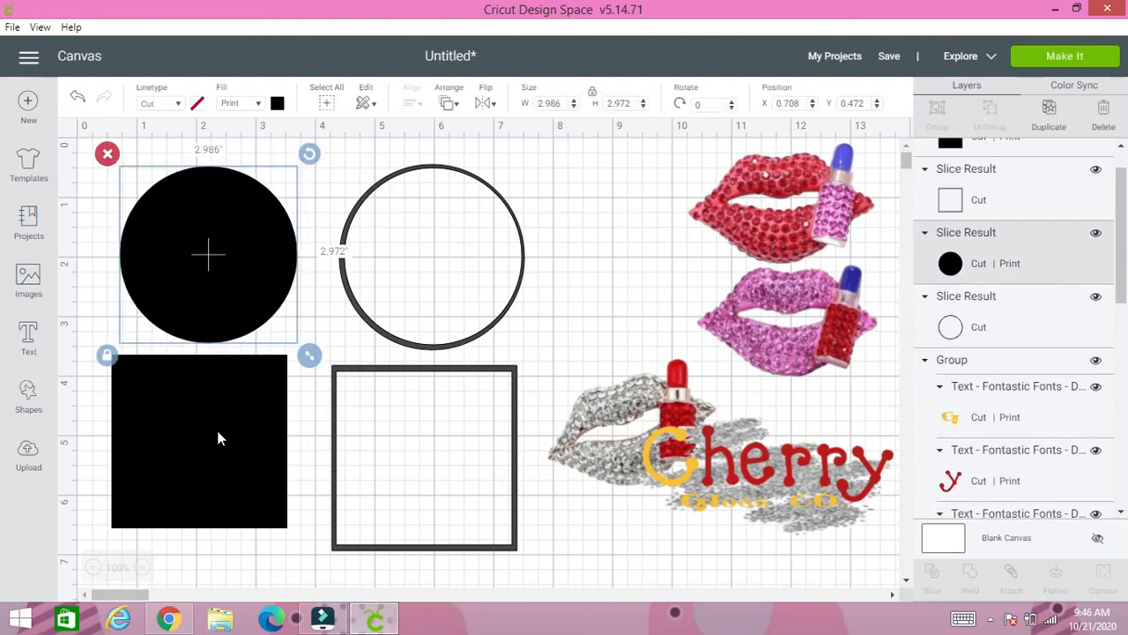
drag(219, 438, 224, 452)
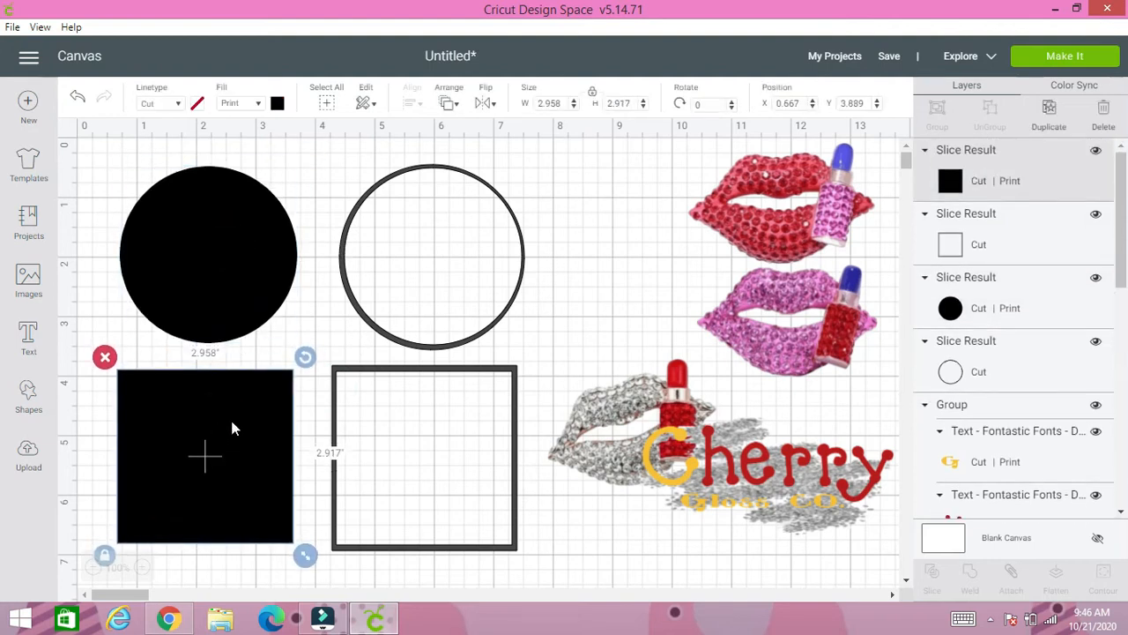
- Unlock the black square's proportions, fit it inside the gray square frame, and group the two
scroll(232, 428, down, 2)
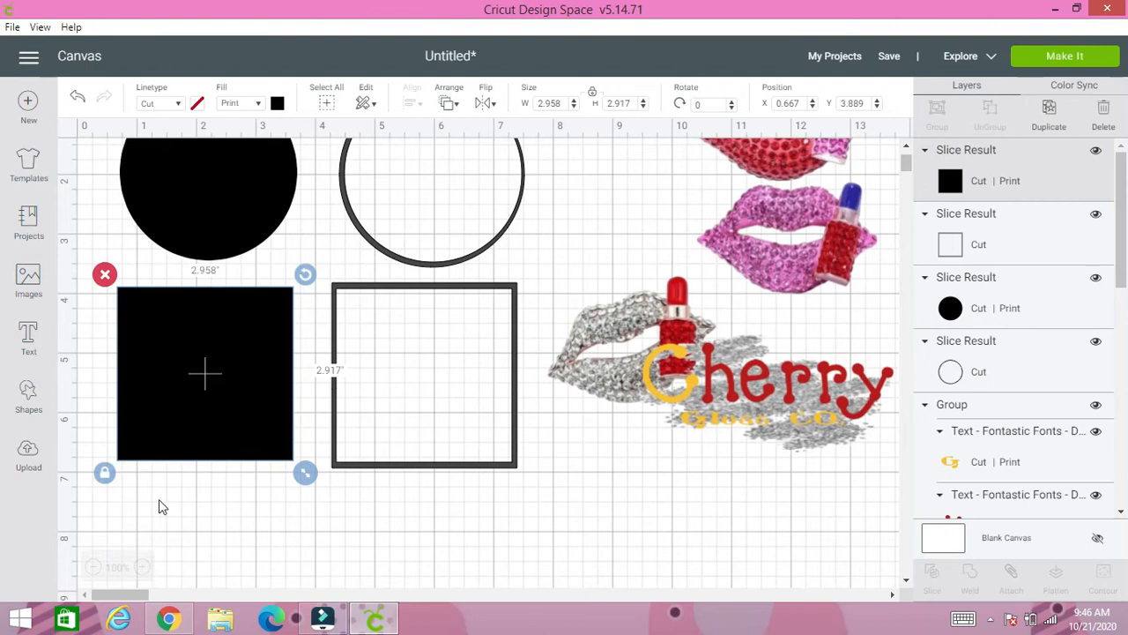
click(104, 480)
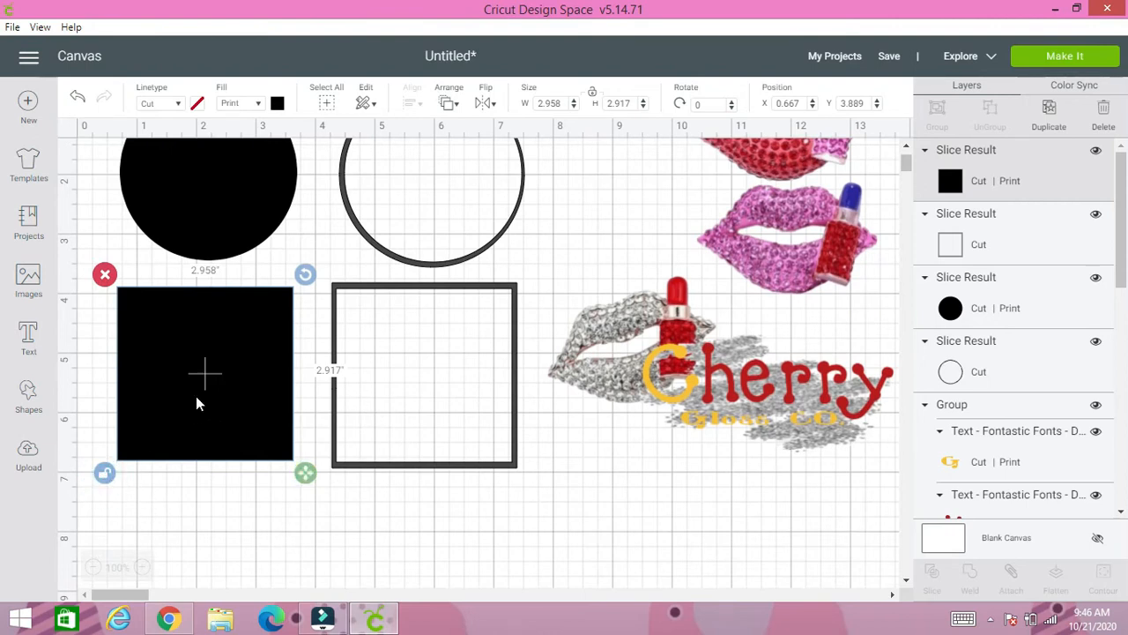
drag(201, 393, 424, 398)
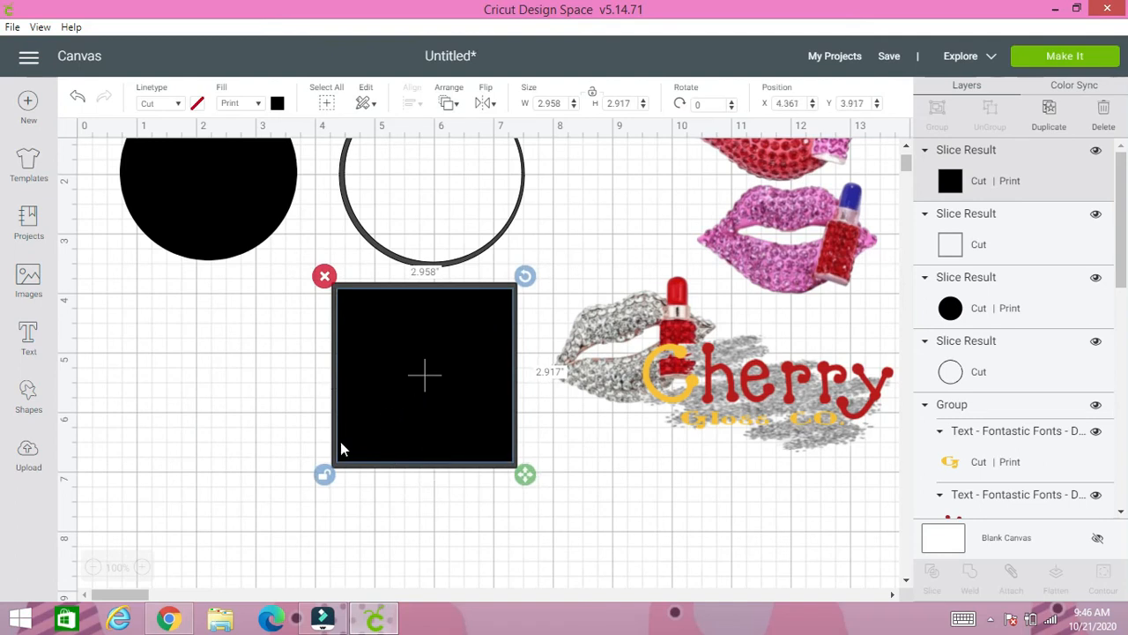
drag(313, 412, 410, 438)
click(937, 113)
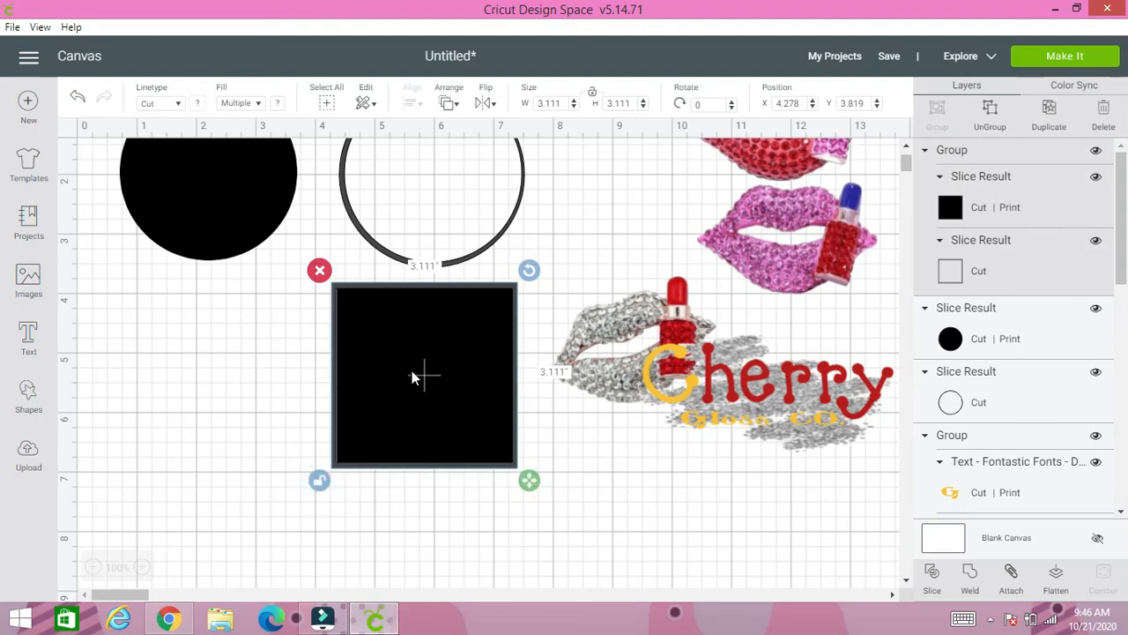
- Stretch the grouped square and frame to about 5.5 by 1.069 inches, then ungroup them and place the black bar below its frame
drag(415, 373, 217, 421)
drag(333, 538, 473, 409)
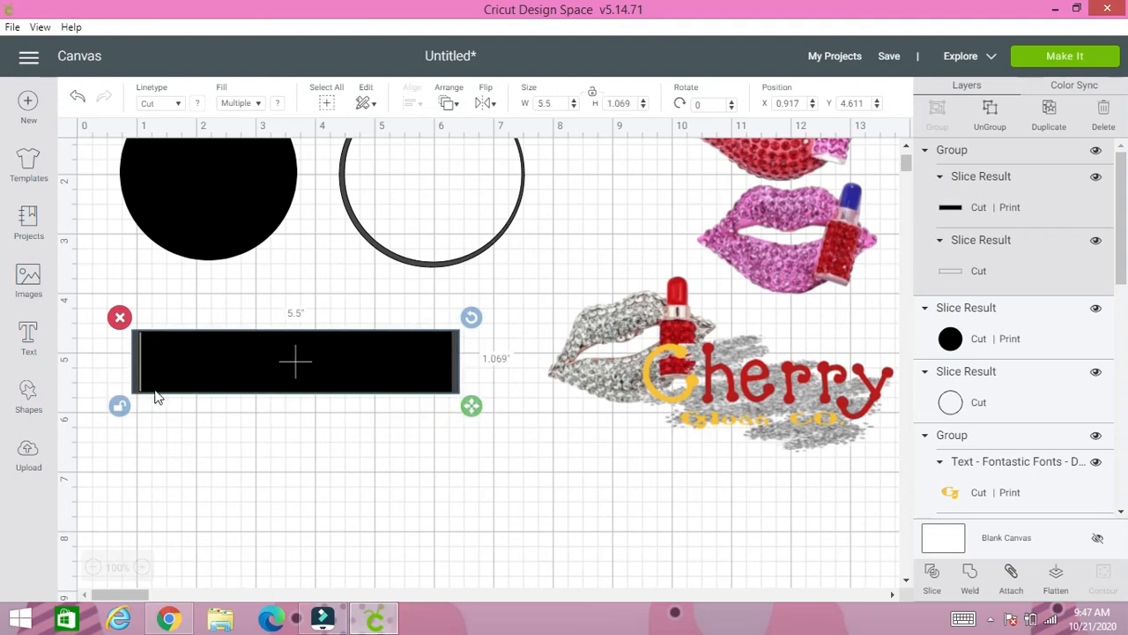
click(262, 370)
click(988, 107)
drag(336, 357, 343, 467)
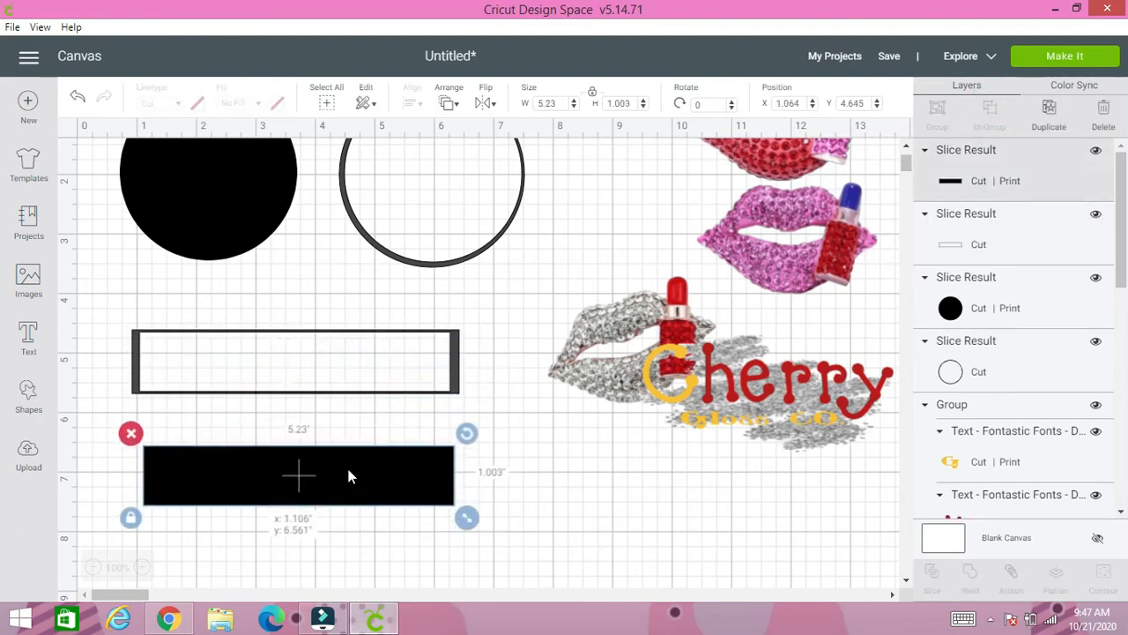
- Shrink the Cherry logo group to about 2.655 by 1.574 inches with proportions unlocked, then duplicate it and set the copy beside the original
click(648, 368)
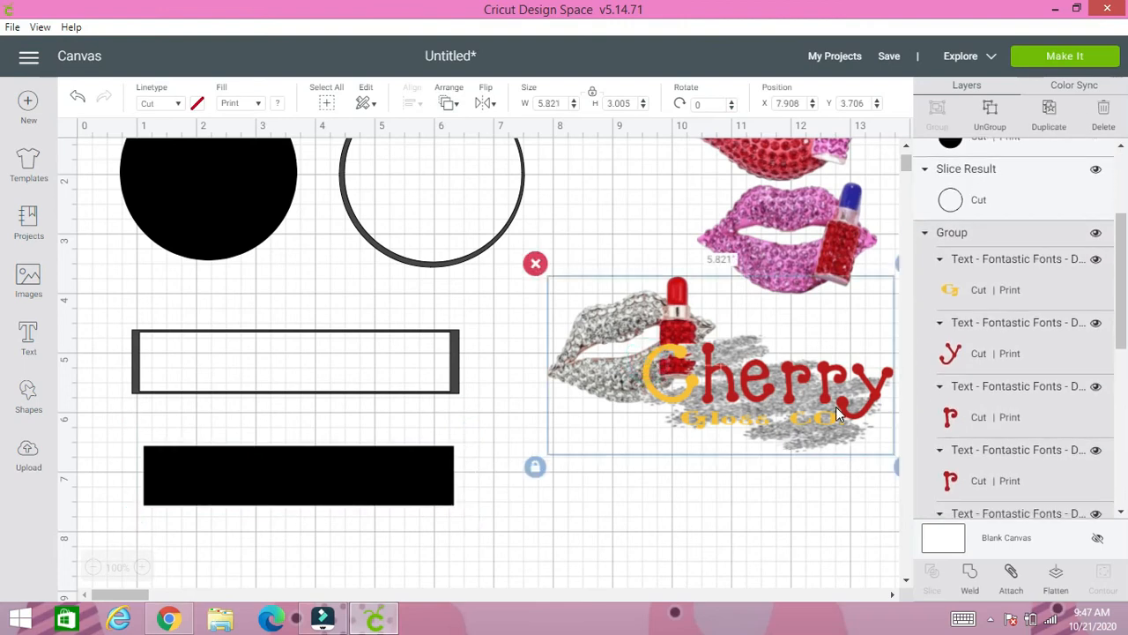
drag(837, 414, 740, 402)
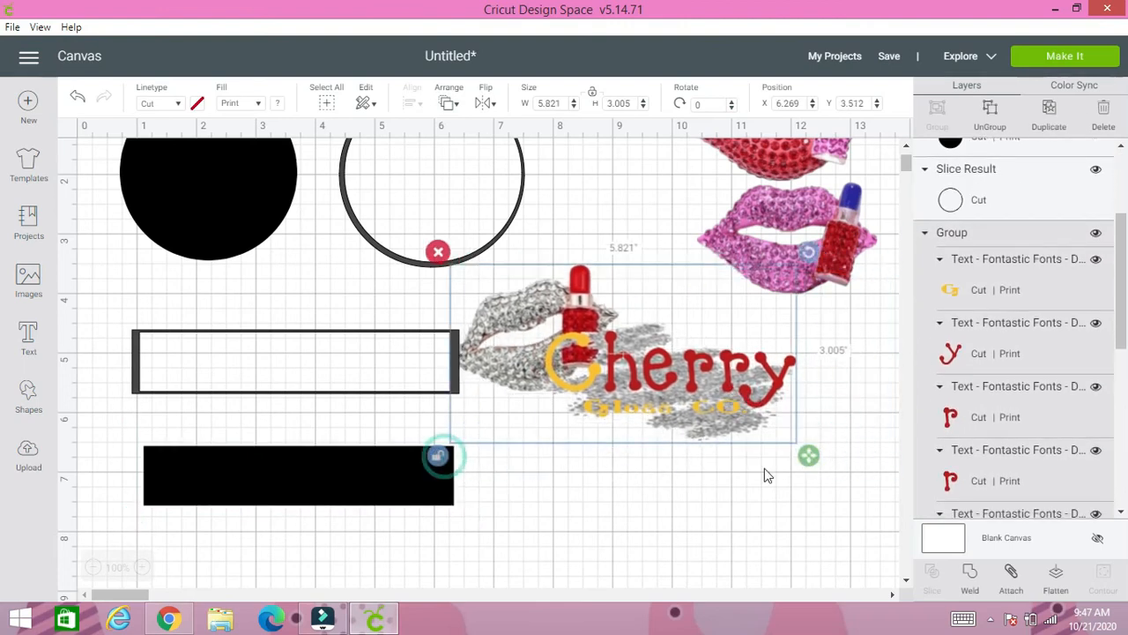
drag(808, 455, 620, 372)
drag(563, 320, 639, 392)
click(1049, 114)
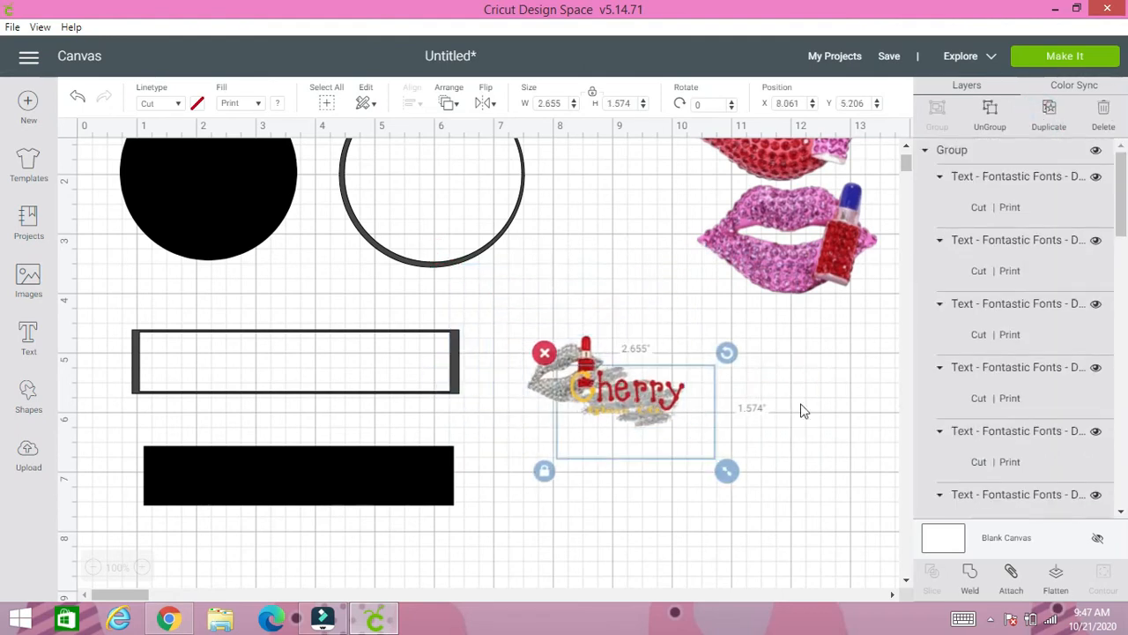
drag(659, 412, 785, 415)
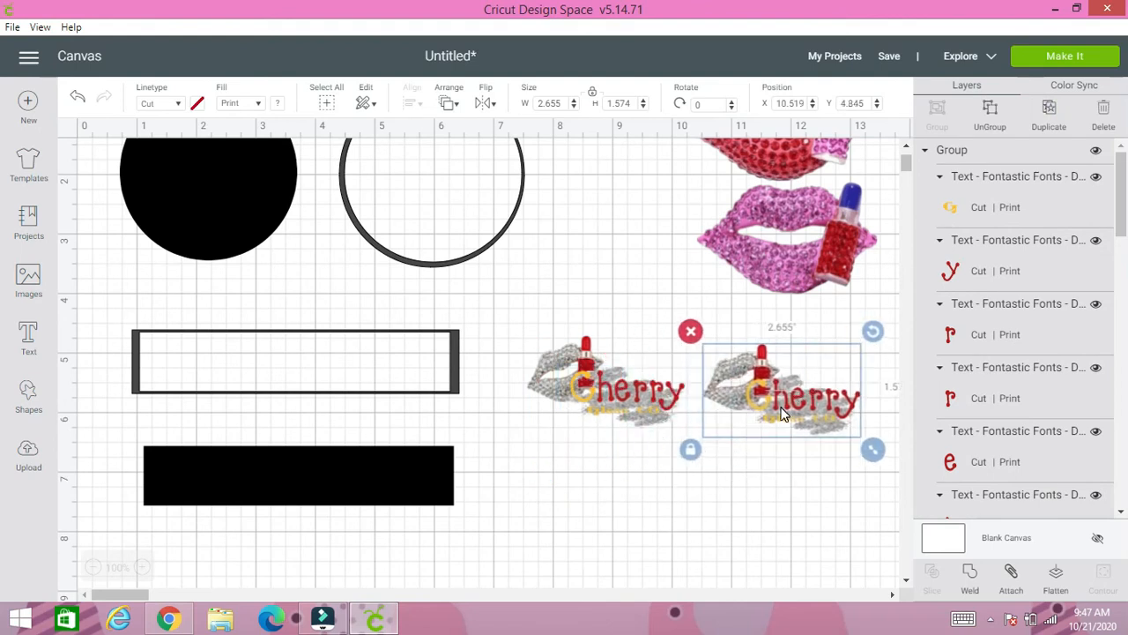
- Place one small Cherry logo over the black circle and send it to the front
scroll(472, 396, up, 2)
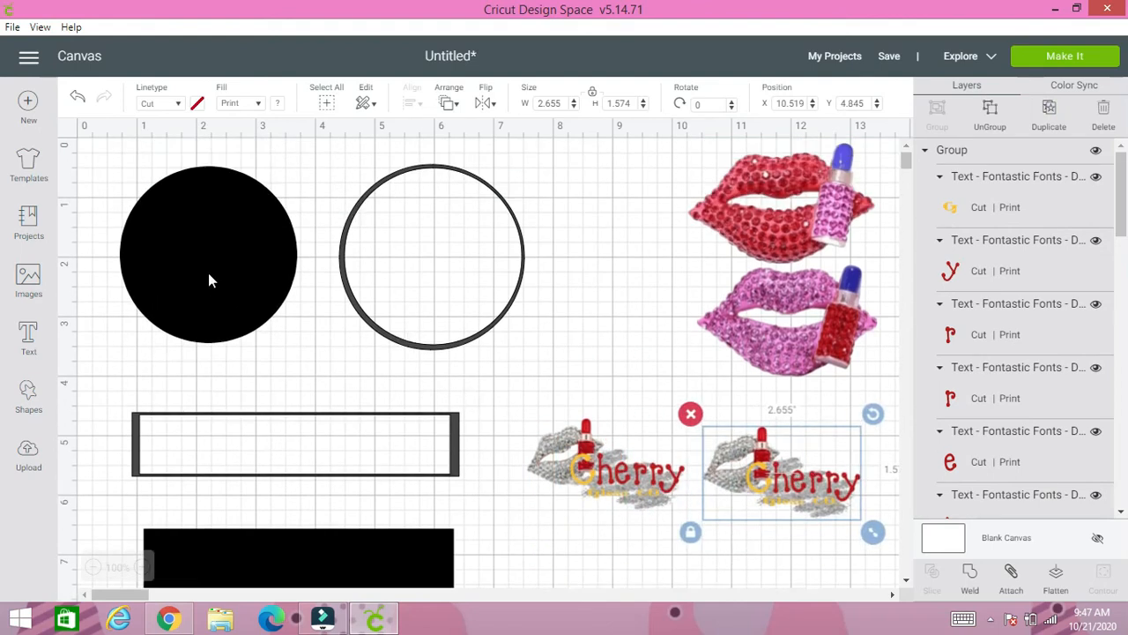
mouse_move(208, 281)
mouse_down()
mouse_move(427, 291)
mouse_move(440, 275)
mouse_move(214, 284)
mouse_move(210, 275)
mouse_up()
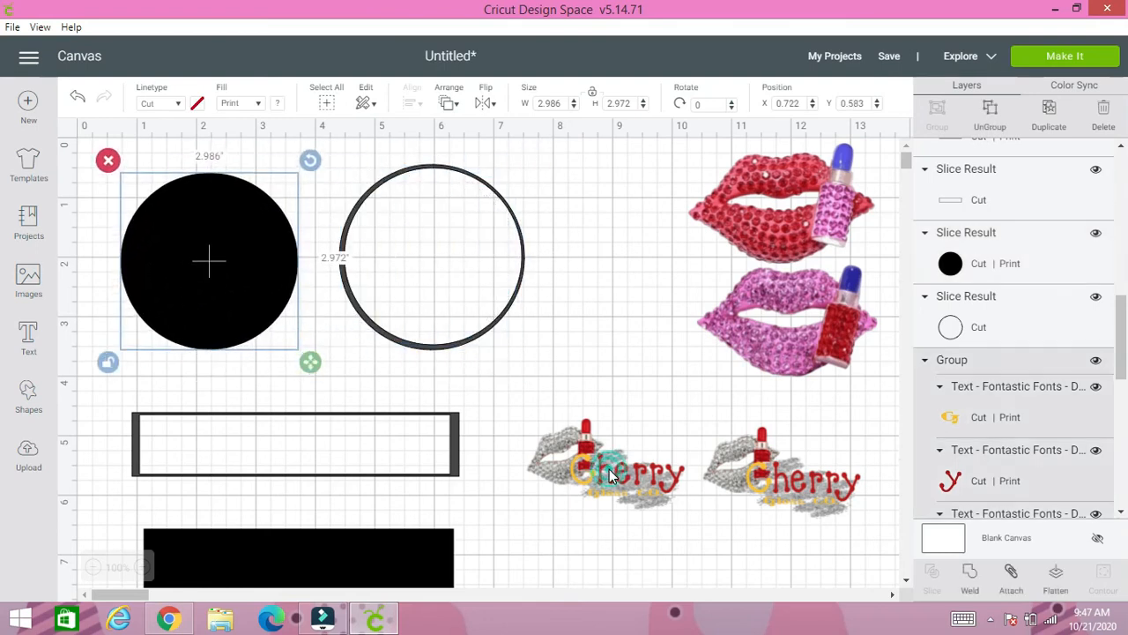
drag(610, 477, 207, 269)
click(449, 103)
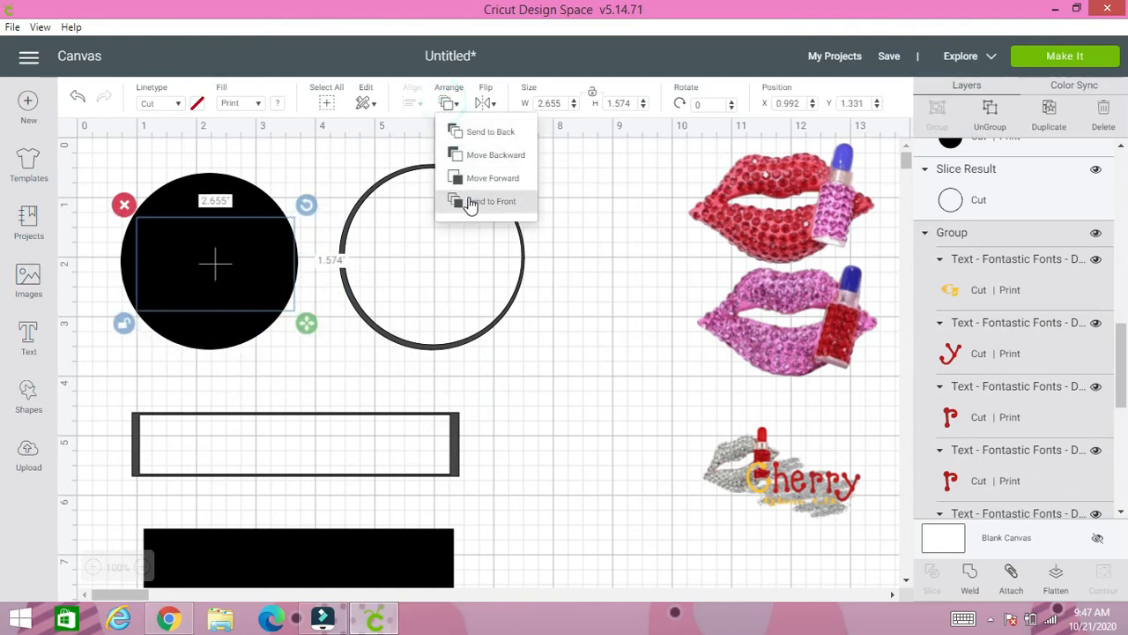
click(466, 202)
drag(237, 276, 226, 249)
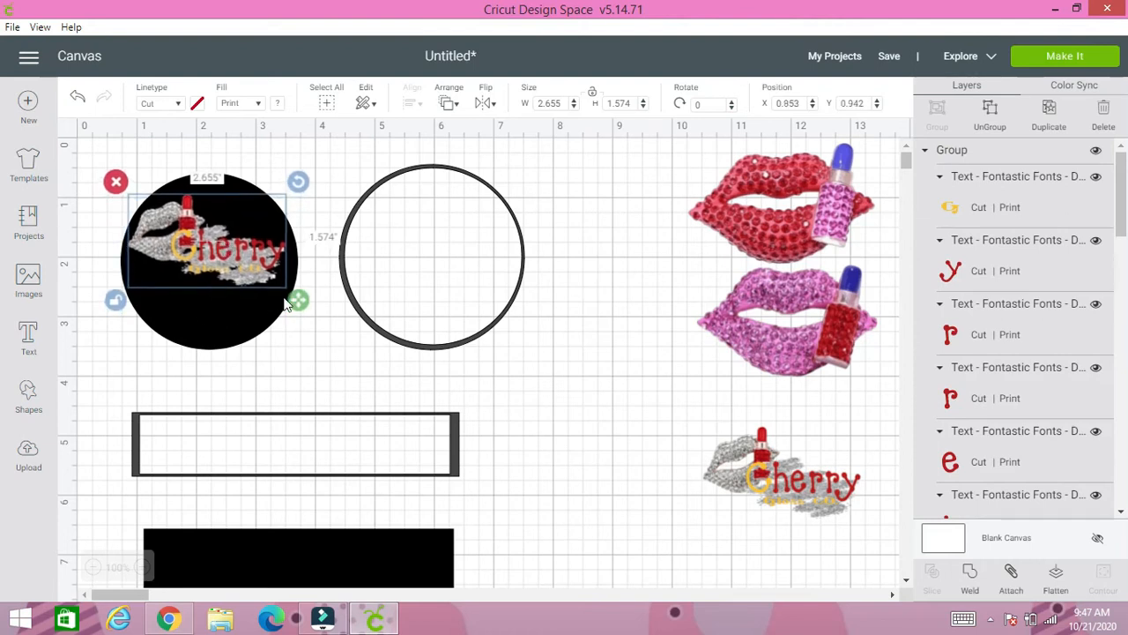
- Stretch the logo on the black circle to about 2.641 by 1.963 inches, then group it with the circle
drag(297, 300, 297, 326)
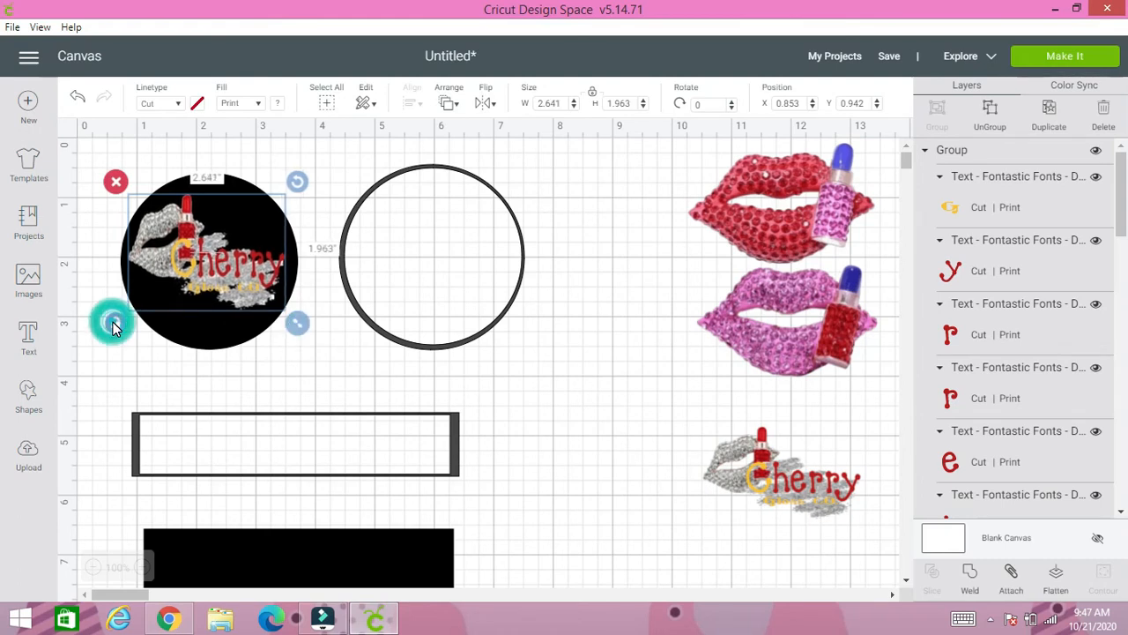
click(93, 264)
drag(122, 176, 234, 280)
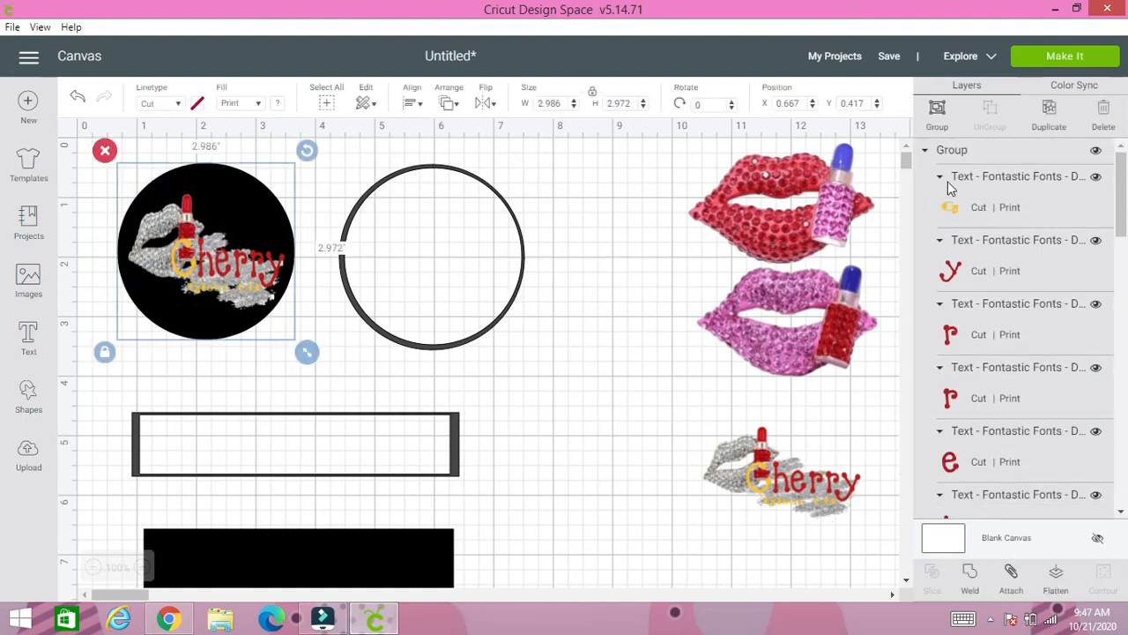
click(938, 129)
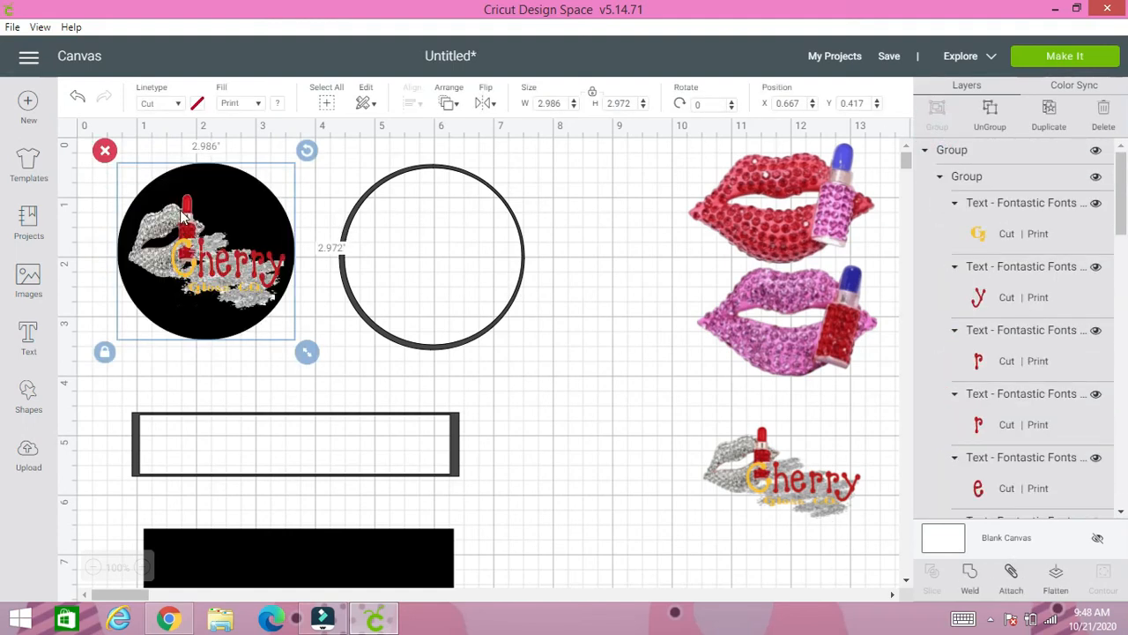
mouse_move(196, 258)
mouse_down()
mouse_move(441, 262)
mouse_move(188, 261)
mouse_move(203, 261)
mouse_up()
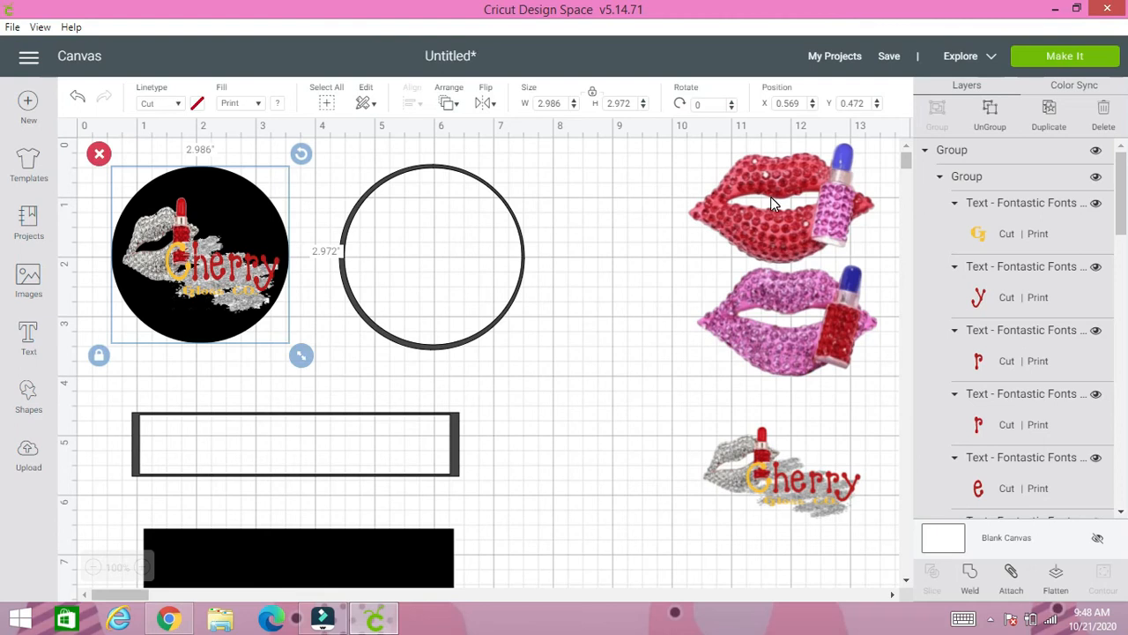
- Ungroup the circle badge and change the black background circle's print color to white
click(511, 402)
click(201, 276)
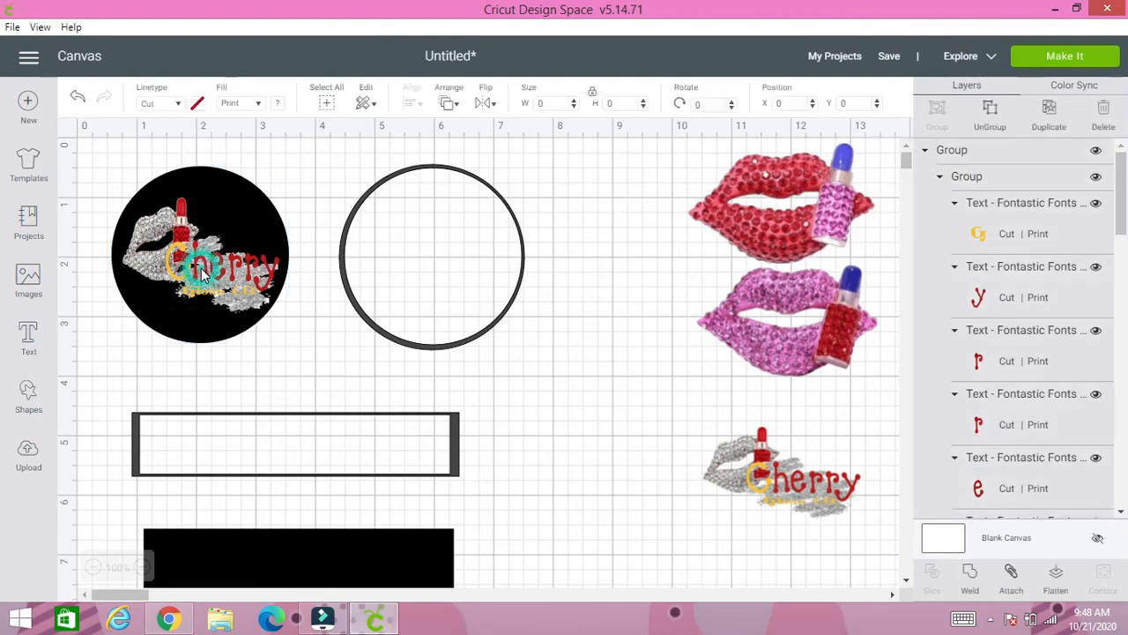
click(994, 126)
click(233, 184)
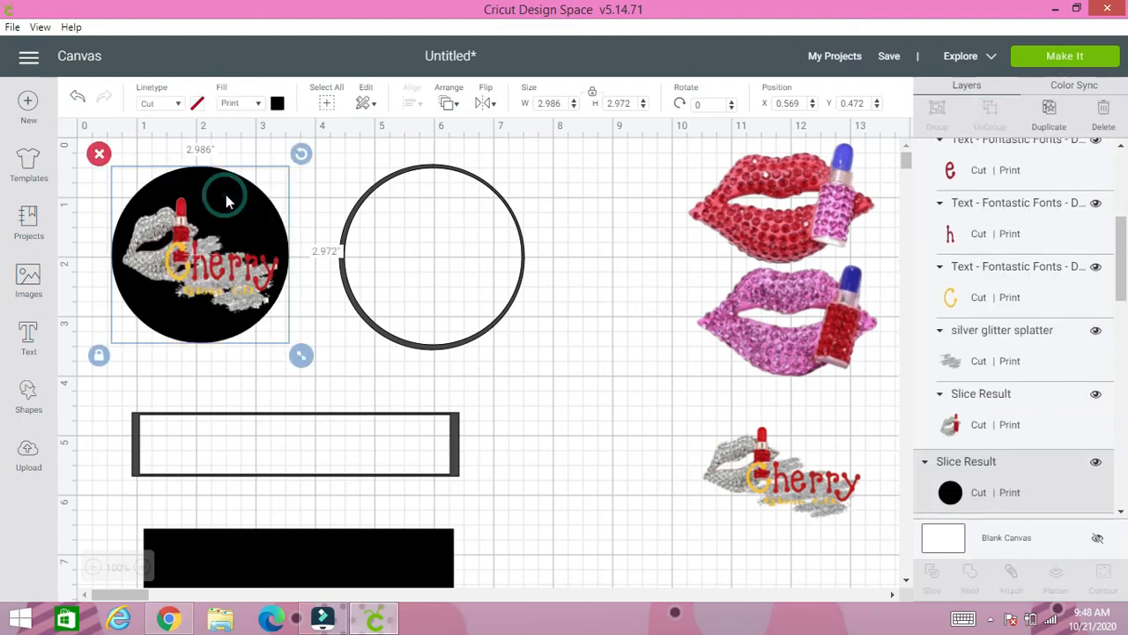
click(277, 104)
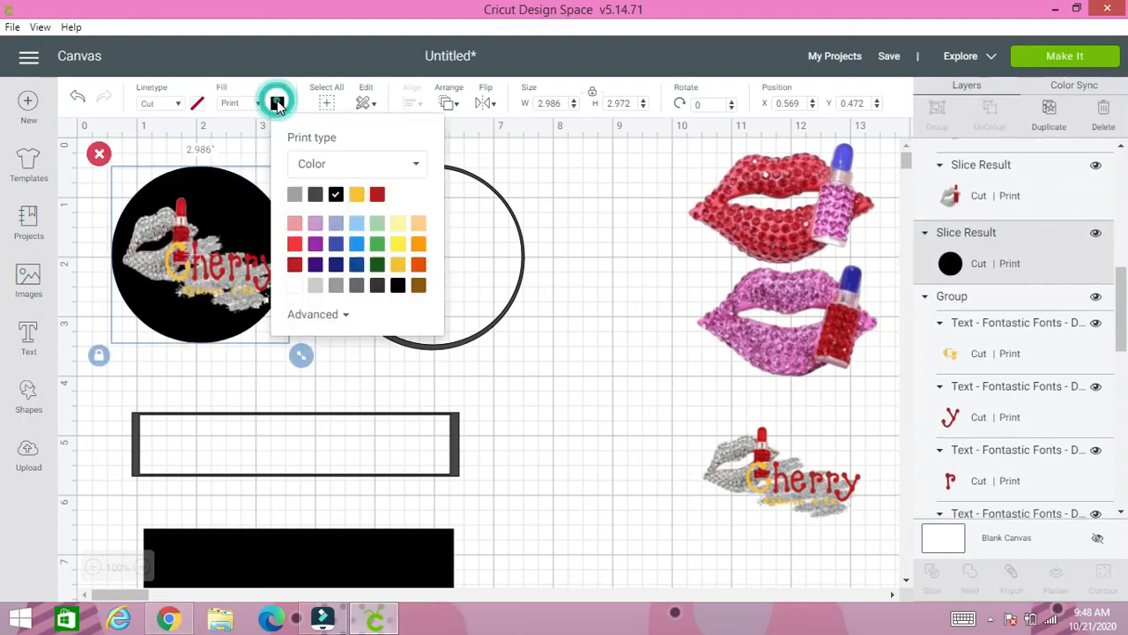
click(293, 289)
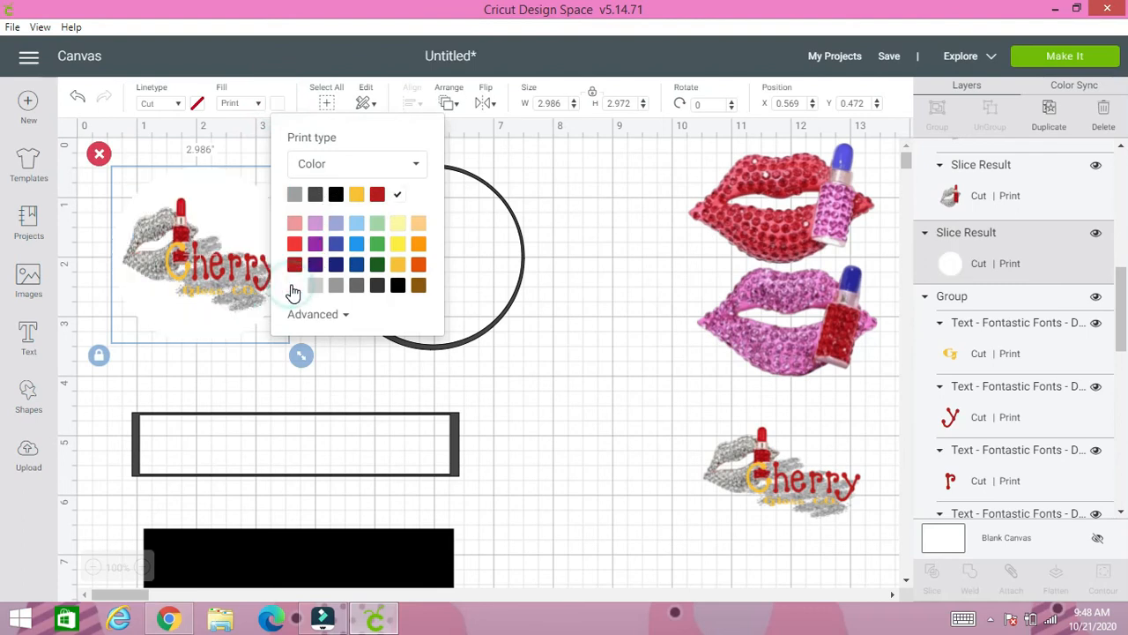
click(247, 369)
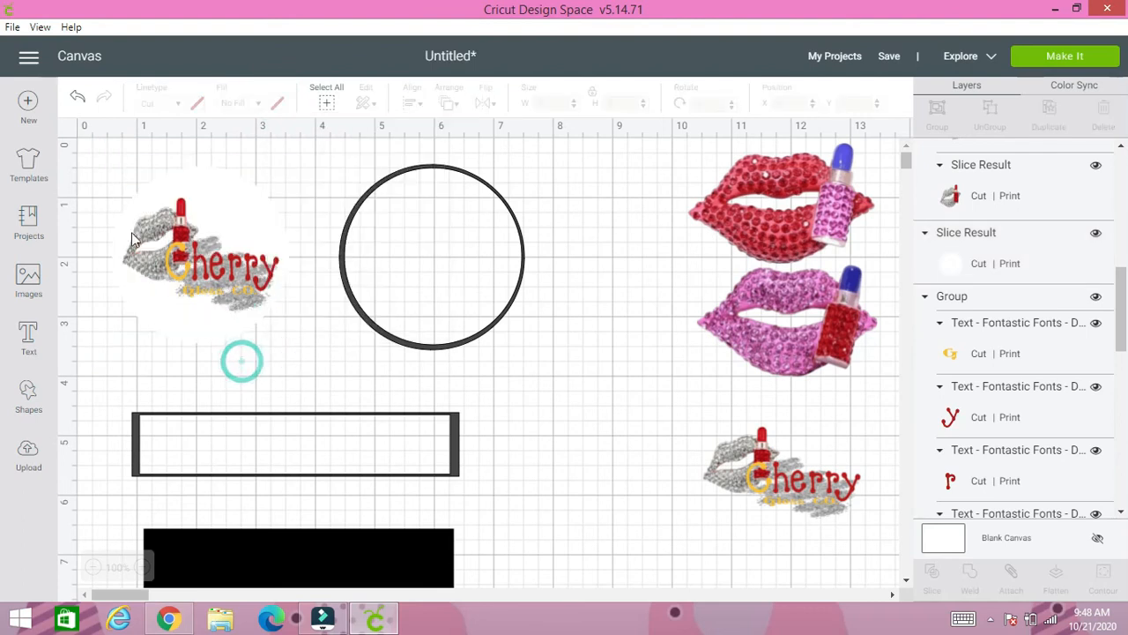
- Group the logo with the white circle and position the group inside the thin circular ring
drag(104, 143, 322, 270)
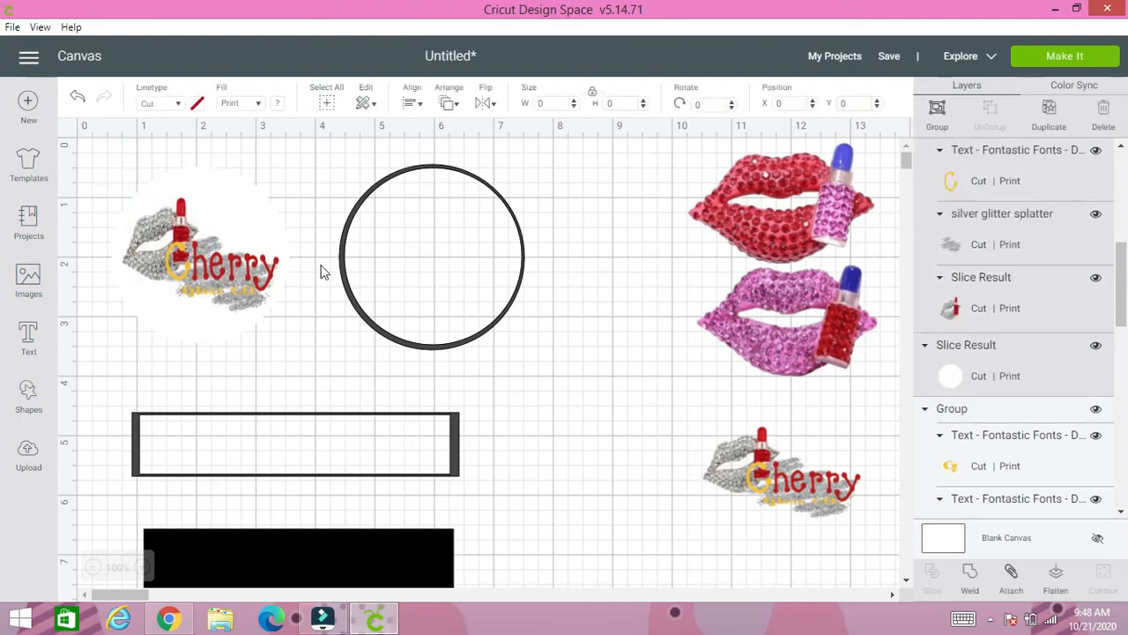
click(936, 128)
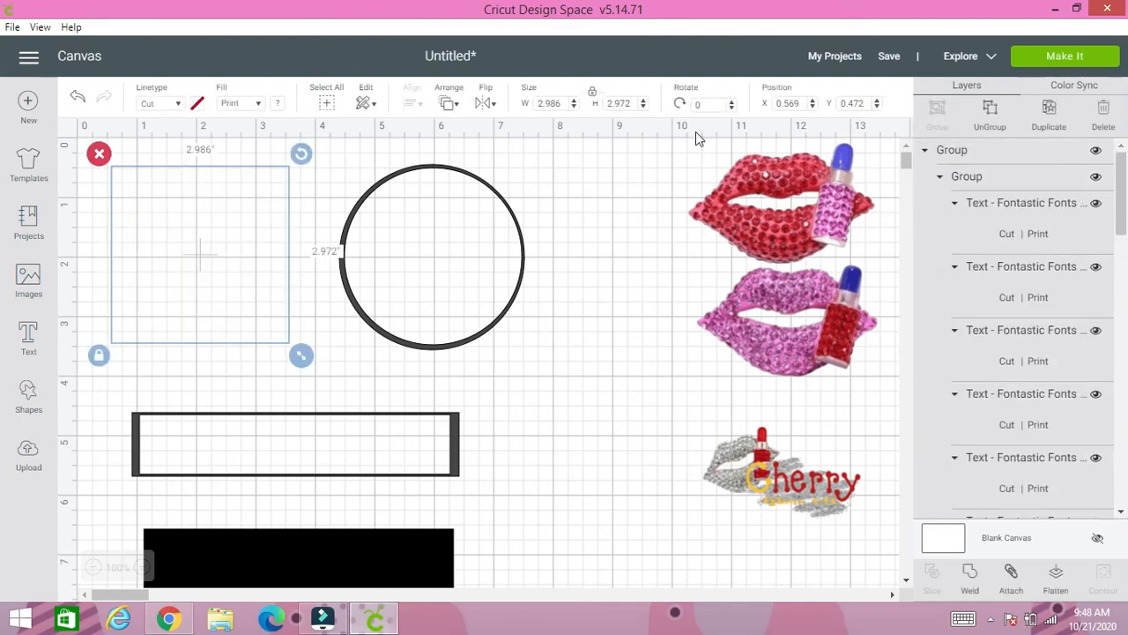
drag(232, 275, 468, 277)
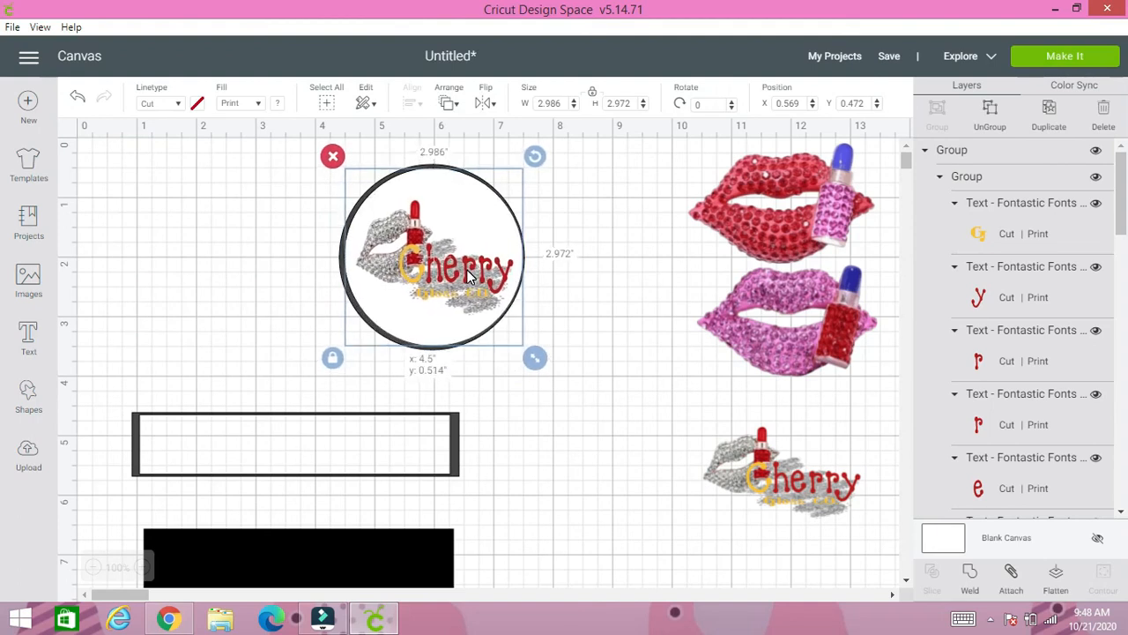
click(314, 246)
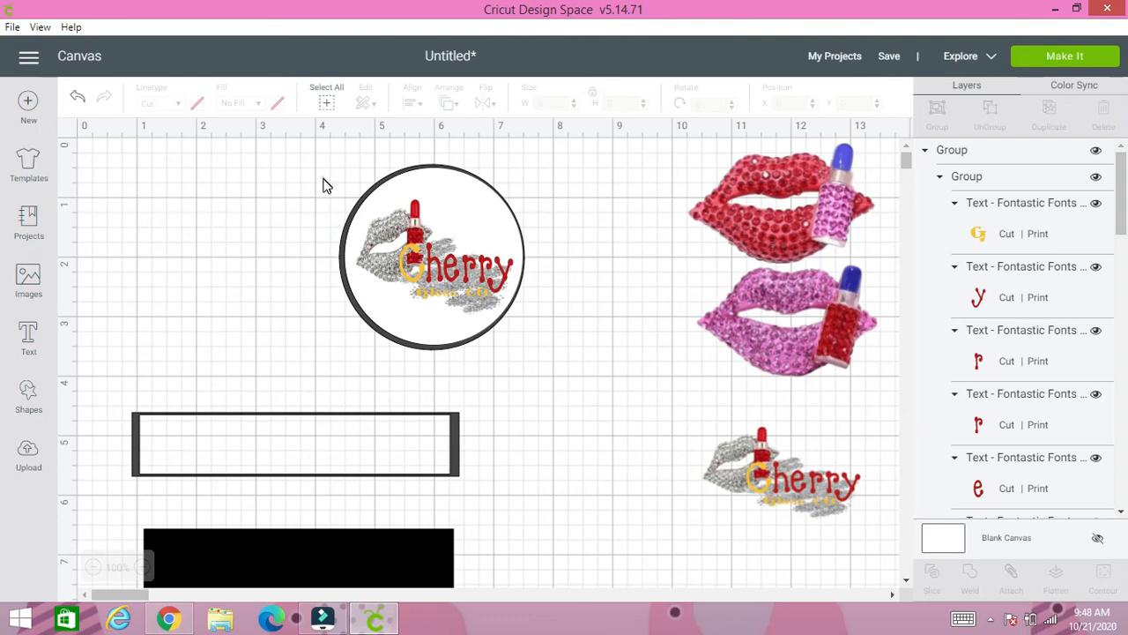
- Flatten the circle badge together with its ring and move it away from the lip images
drag(324, 185, 490, 306)
click(1056, 580)
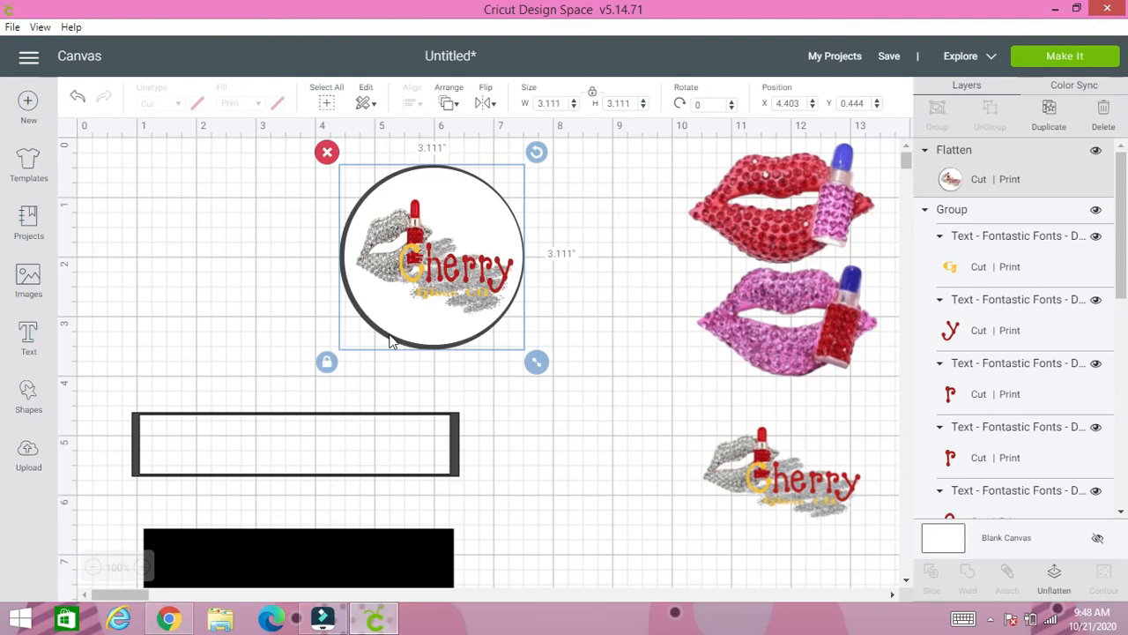
drag(412, 307, 273, 307)
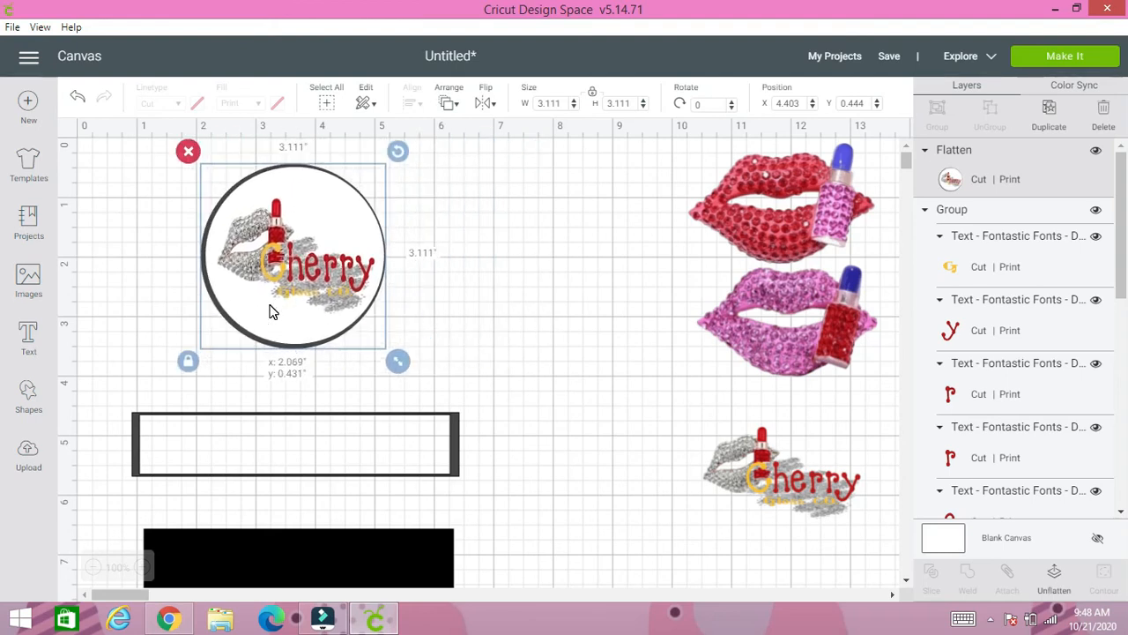
- Move the flattened badge to the canvas's upper-left corner, the rectangular frame beside it, and the black bar below the frame
click(331, 461)
click(327, 547)
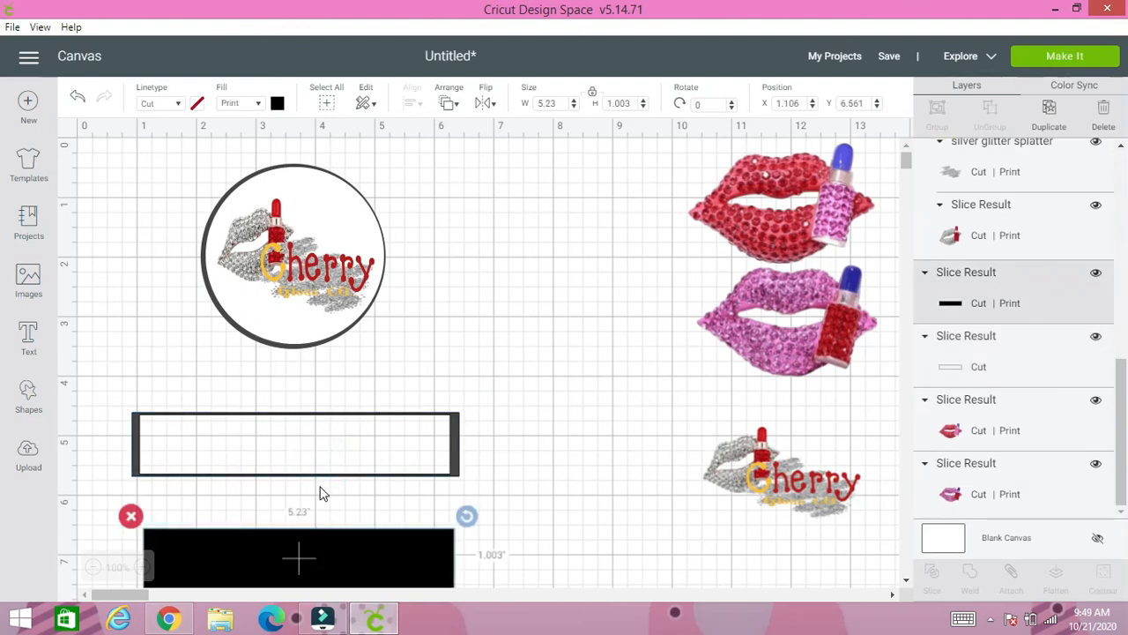
drag(308, 315, 199, 290)
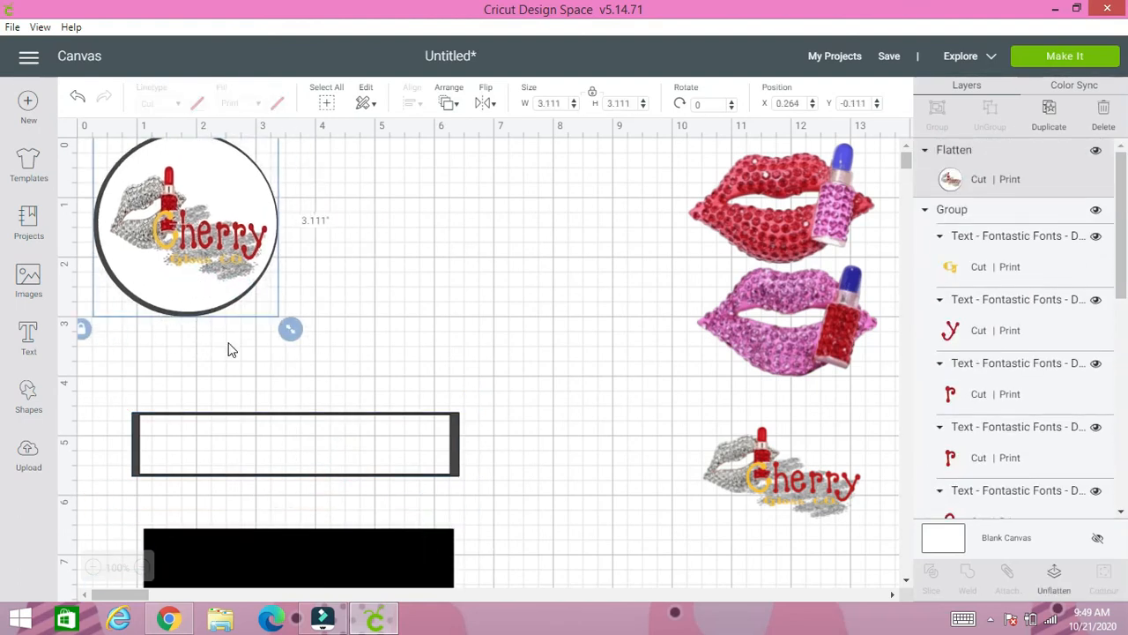
drag(248, 446, 415, 242)
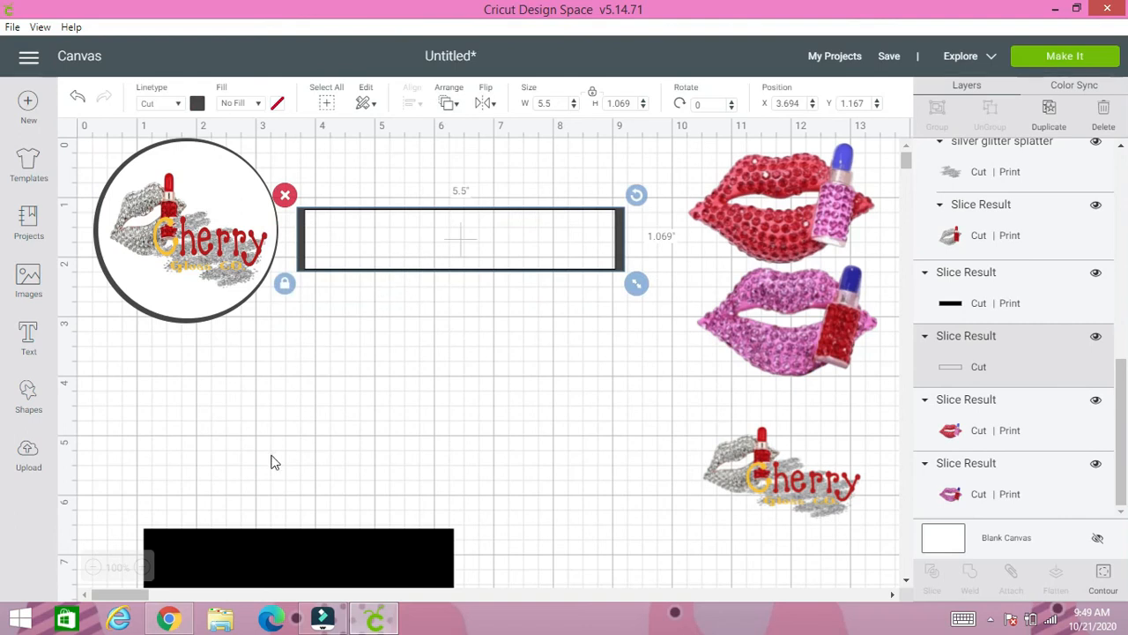
drag(298, 566, 448, 403)
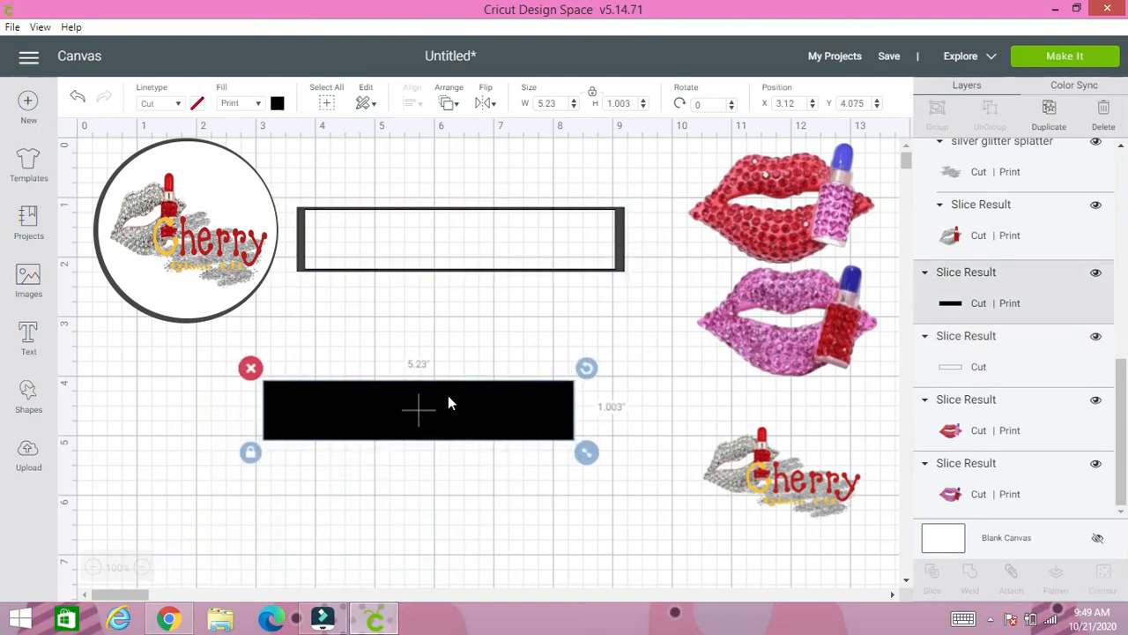
- Move the loose logo group onto the black bar and resize it freely to about 3.5 × 0.98 inches so it fits inside
drag(743, 470, 362, 443)
click(326, 486)
drag(477, 487, 533, 459)
drag(414, 421, 412, 420)
click(291, 453)
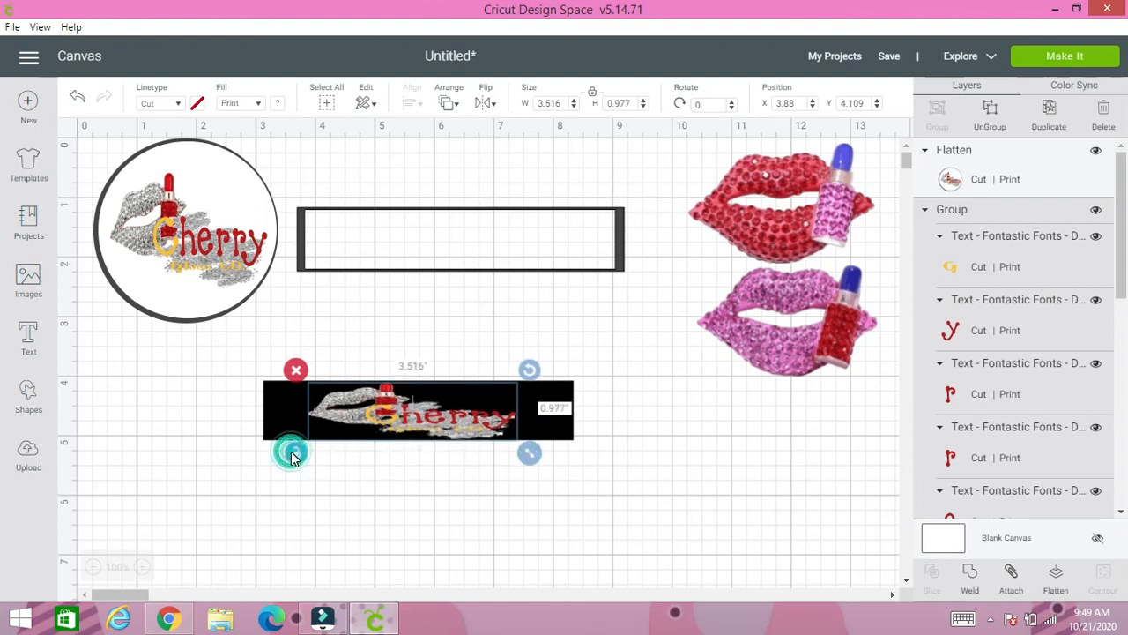
click(240, 395)
drag(235, 366, 280, 413)
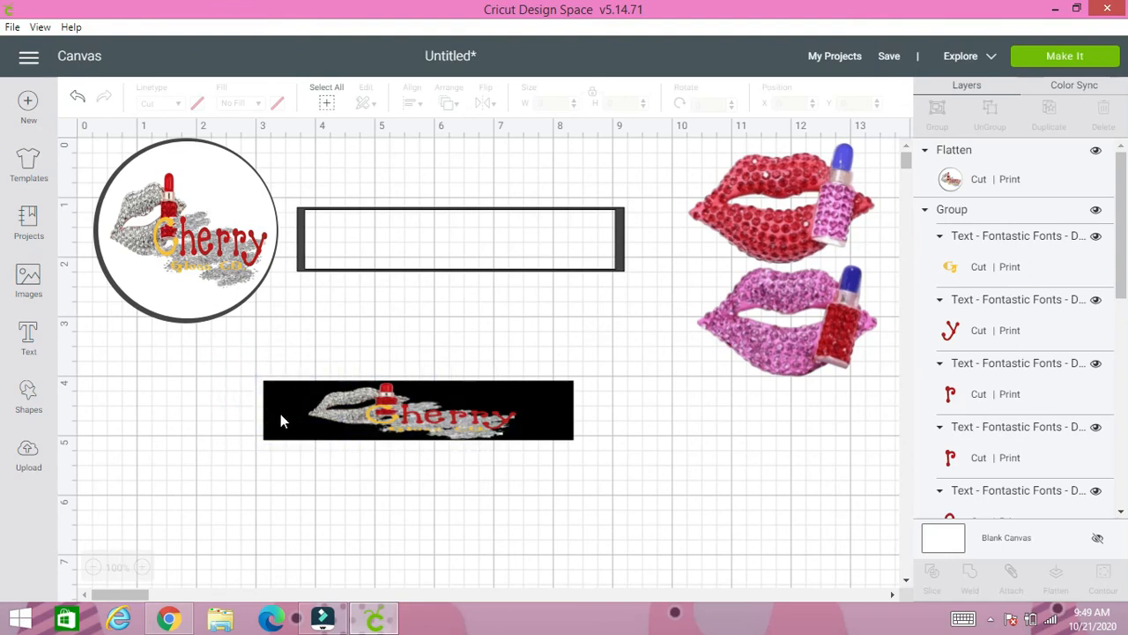
- Change the black bar's print color to white and flatten it together with the logo on top
click(293, 418)
click(277, 104)
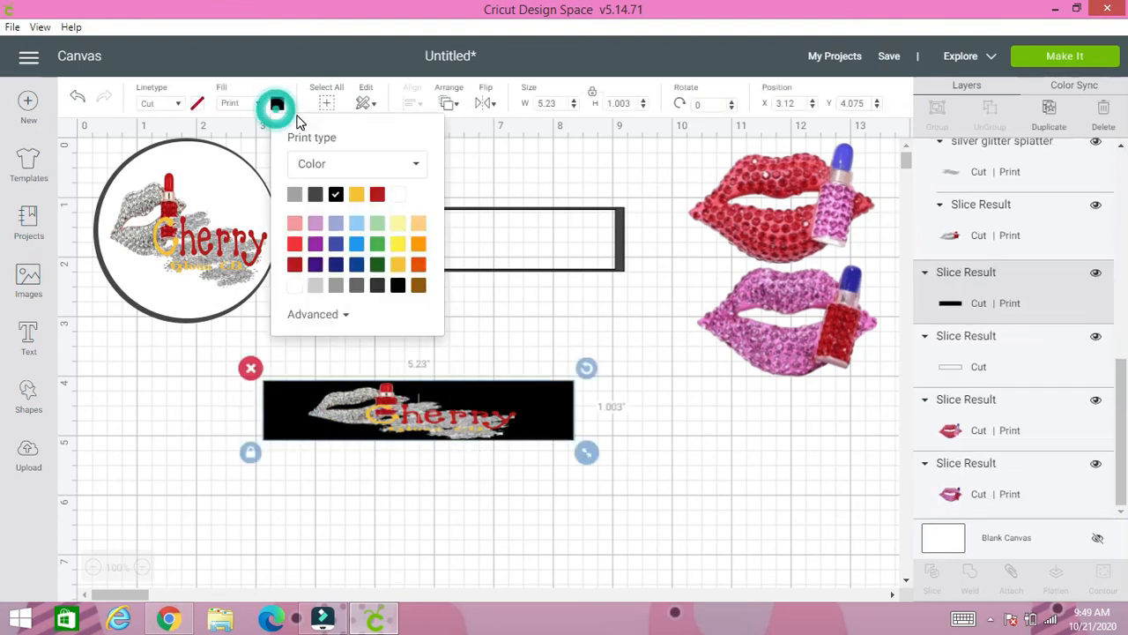
click(294, 285)
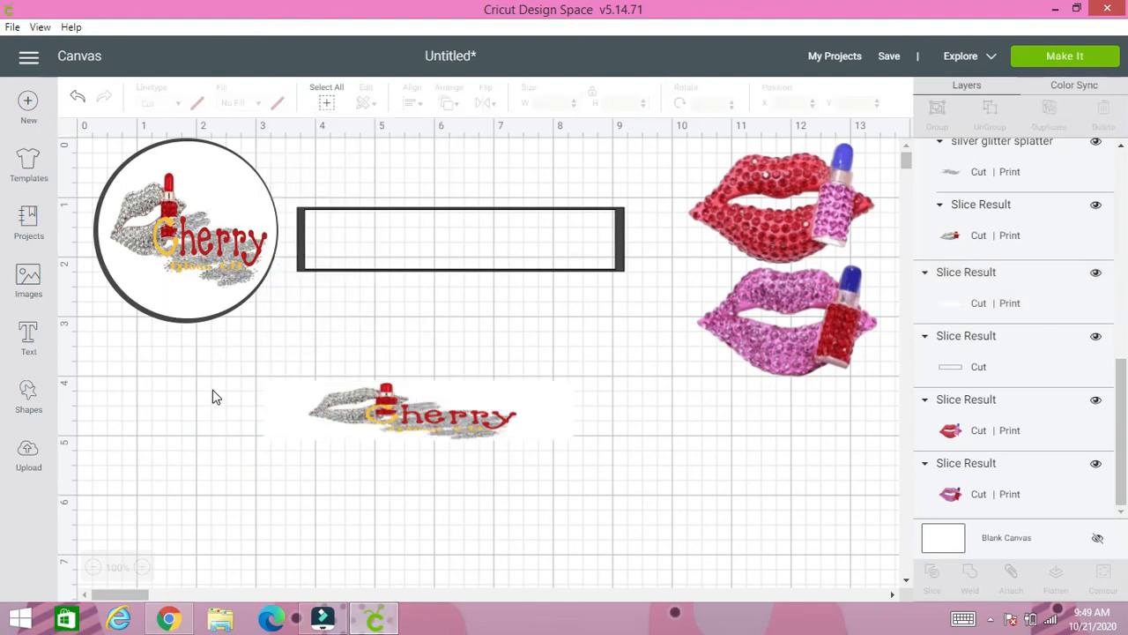
drag(240, 374, 584, 444)
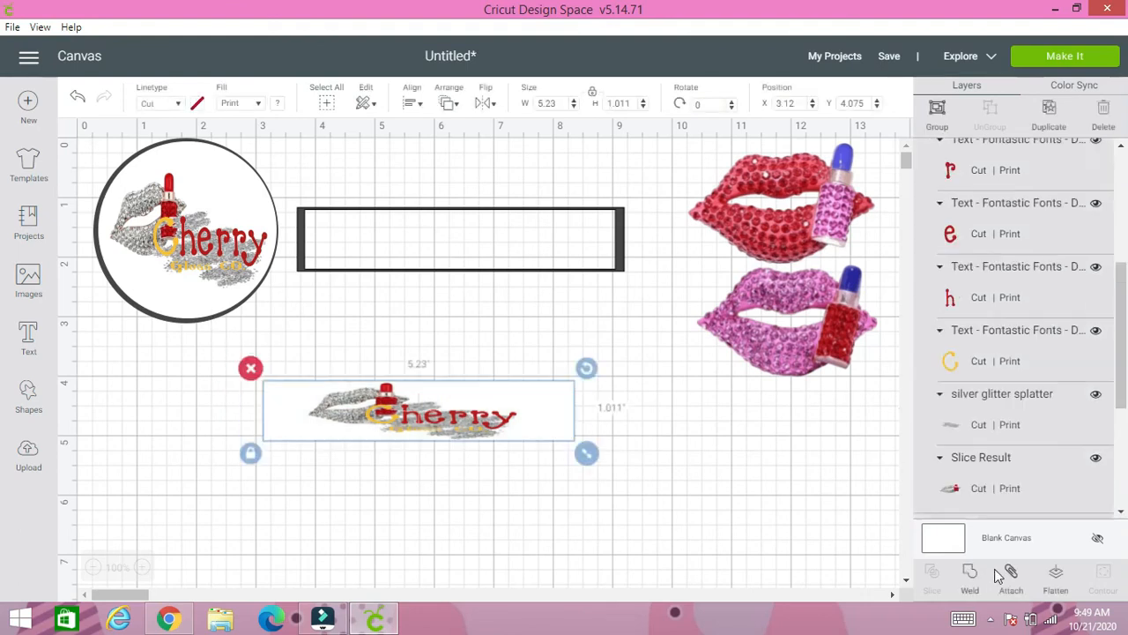
click(1054, 582)
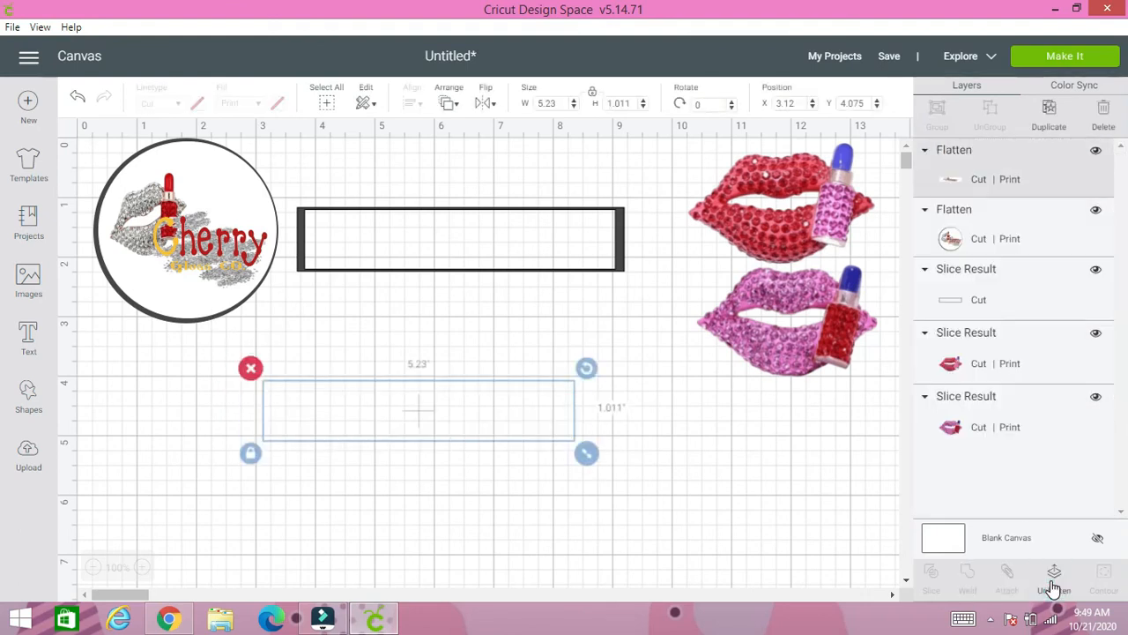
click(714, 557)
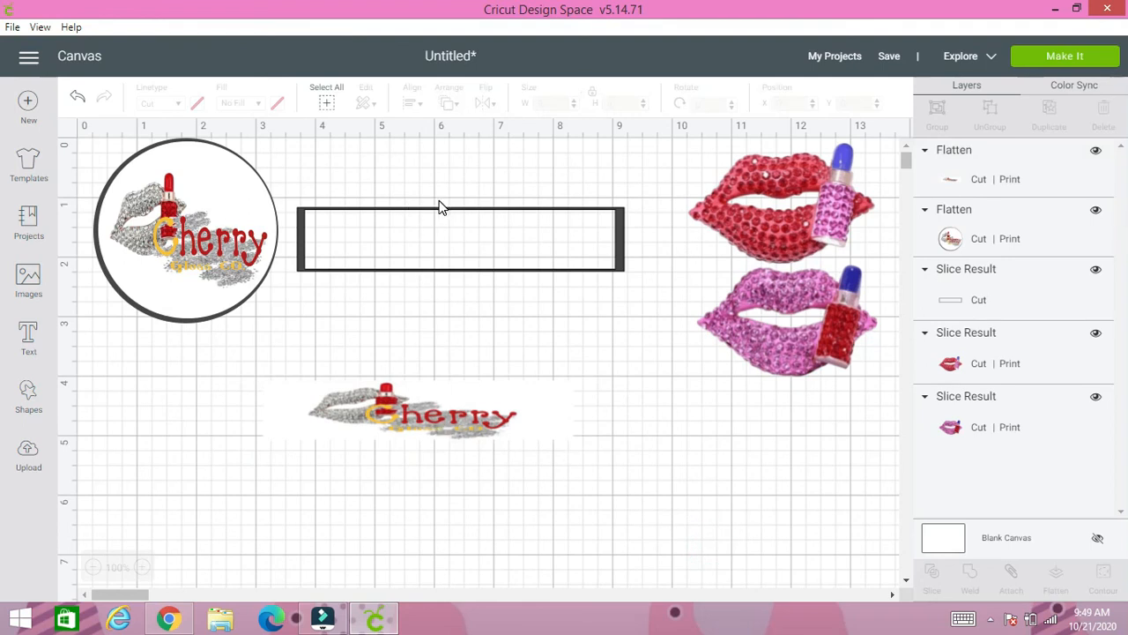
- Place the dark rectangular frame around the flattened logo label
drag(431, 209, 389, 382)
click(349, 350)
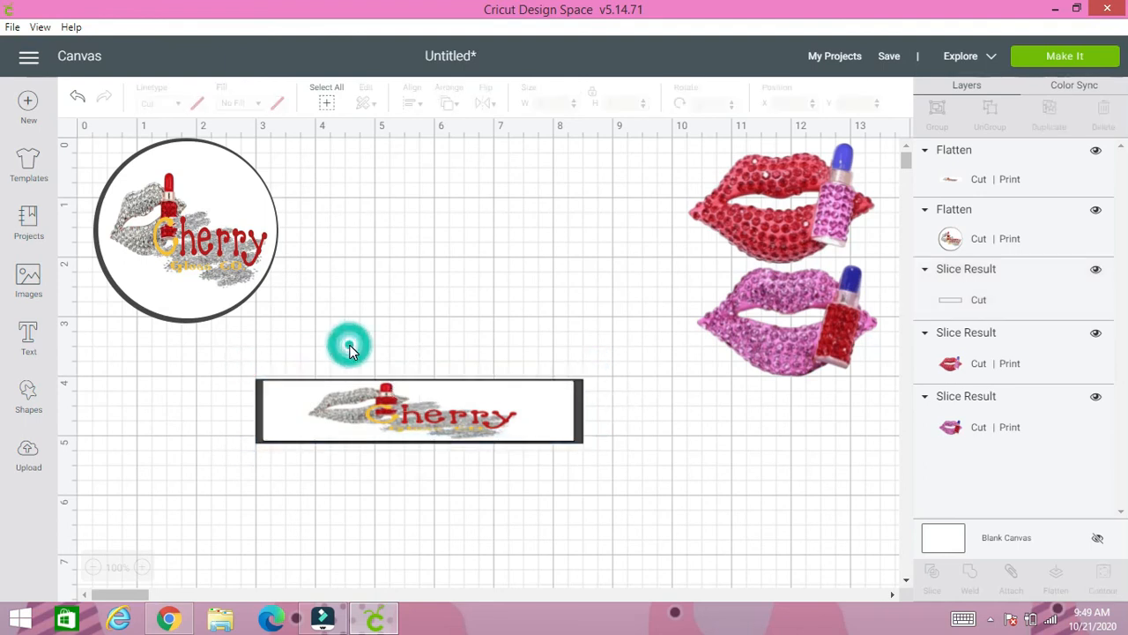
drag(226, 363, 603, 467)
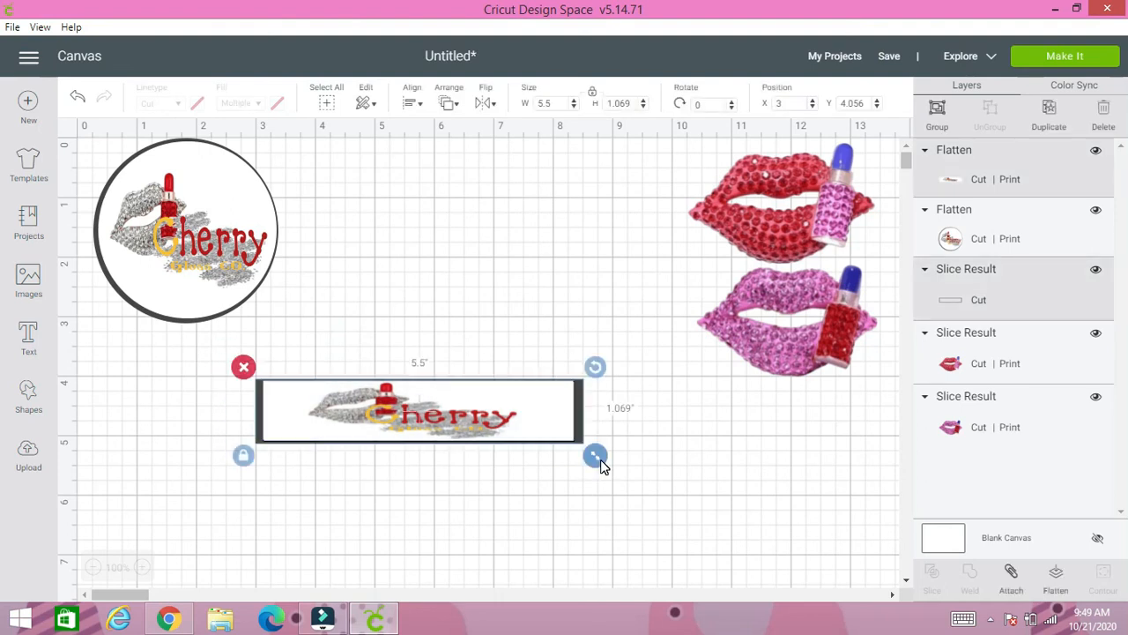
click(549, 336)
- Move the rectangular frame off the label and give it a Print fill in dark red
click(581, 413)
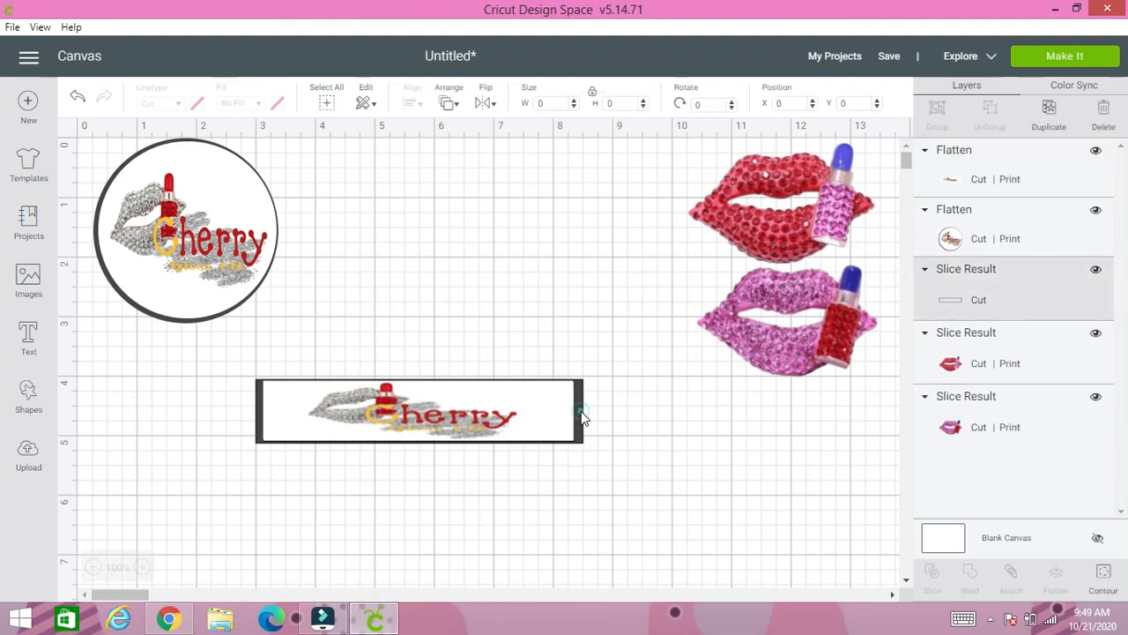
drag(581, 413, 576, 351)
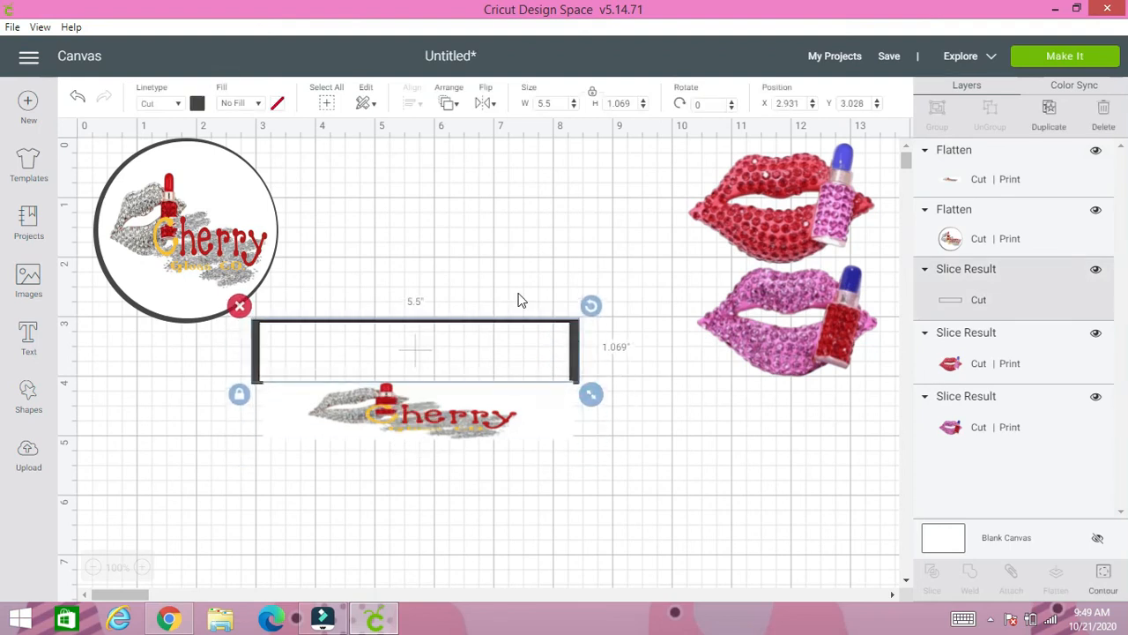
click(243, 103)
click(271, 148)
click(277, 103)
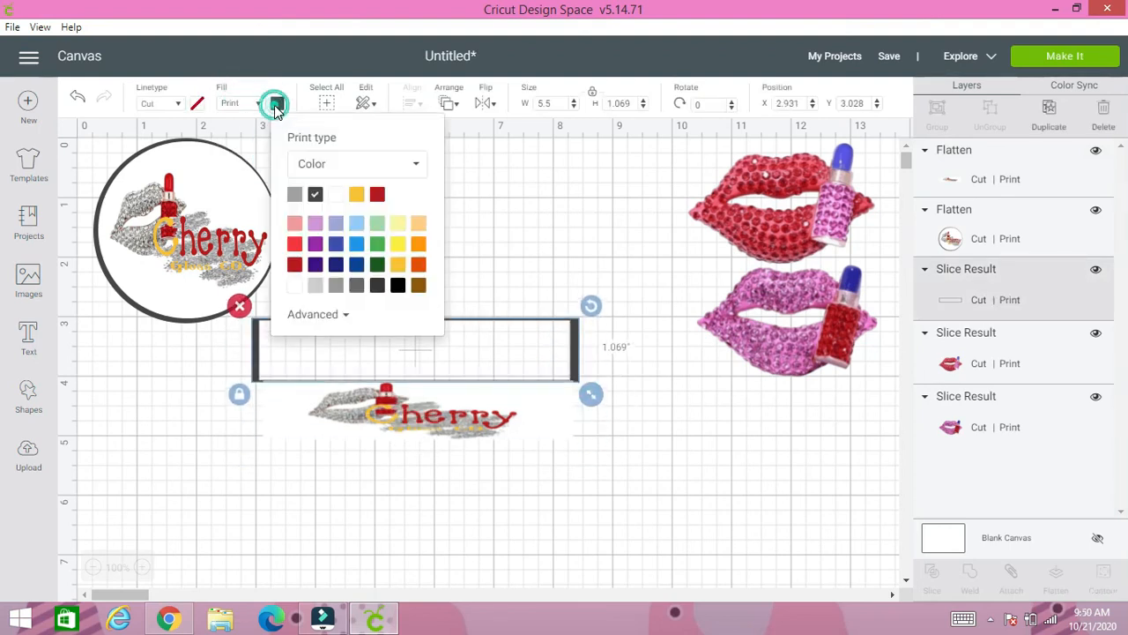
click(295, 225)
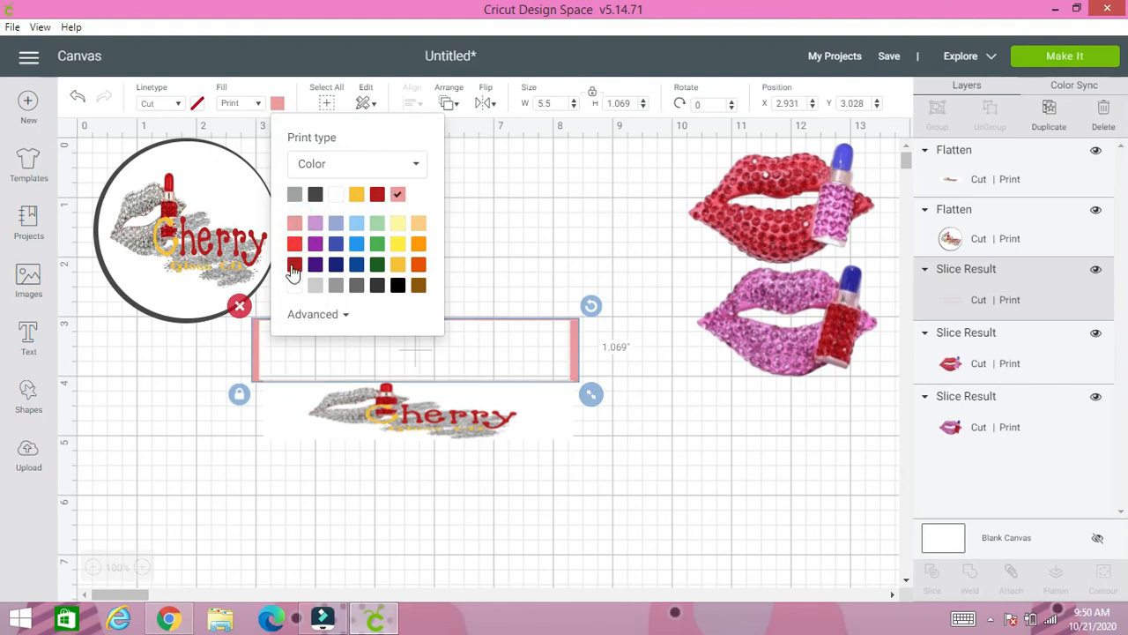
click(294, 246)
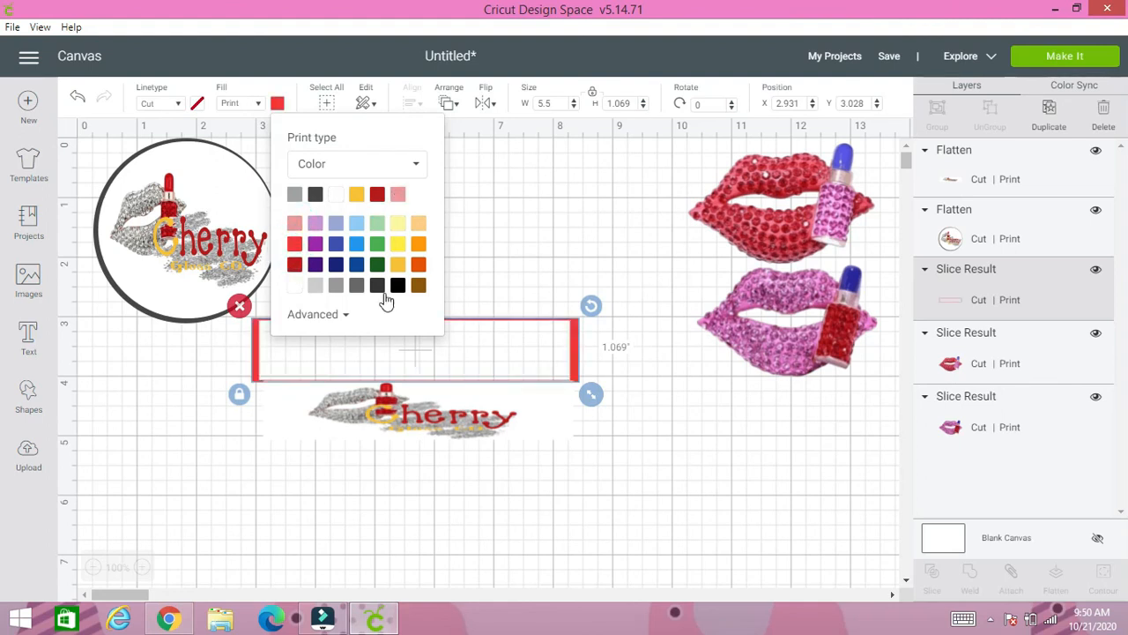
click(295, 264)
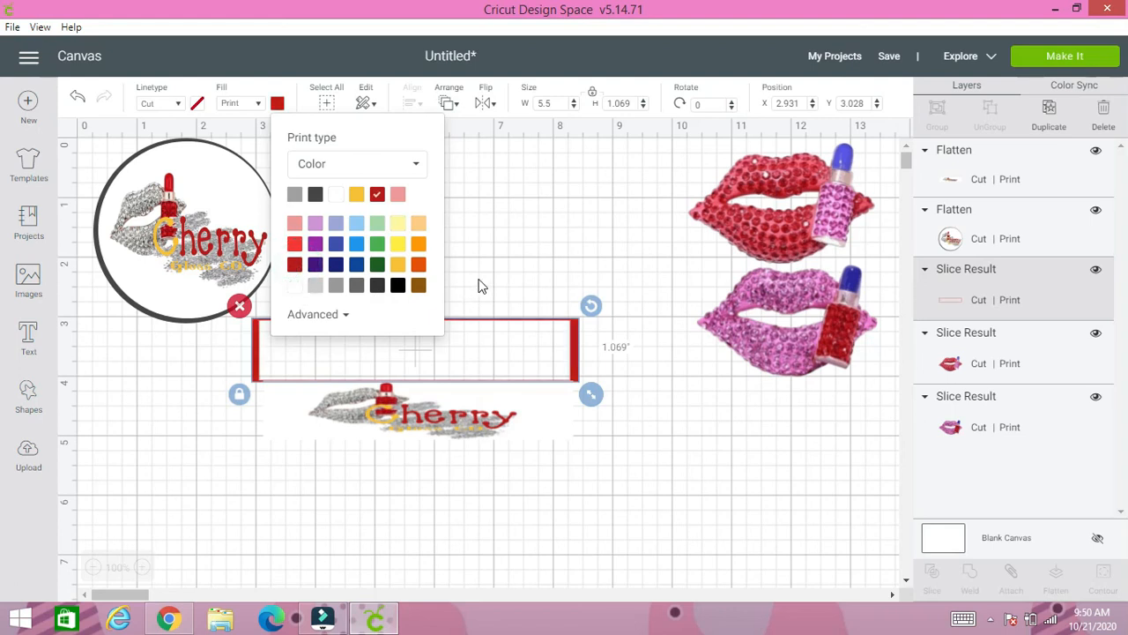
click(485, 278)
- Move the dark red frame back down around the flattened logo label
drag(466, 318, 470, 387)
click(382, 353)
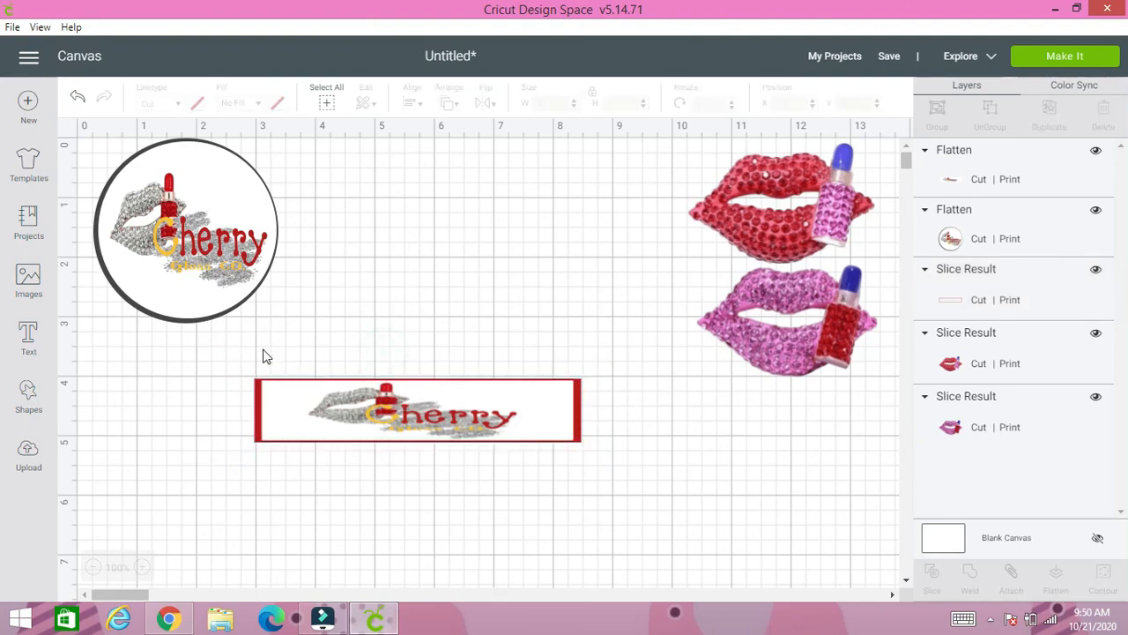
drag(261, 349, 349, 388)
- Duplicate the inner logo label, place the spare label above the red frame, and flatten the framed label with its frame
click(367, 405)
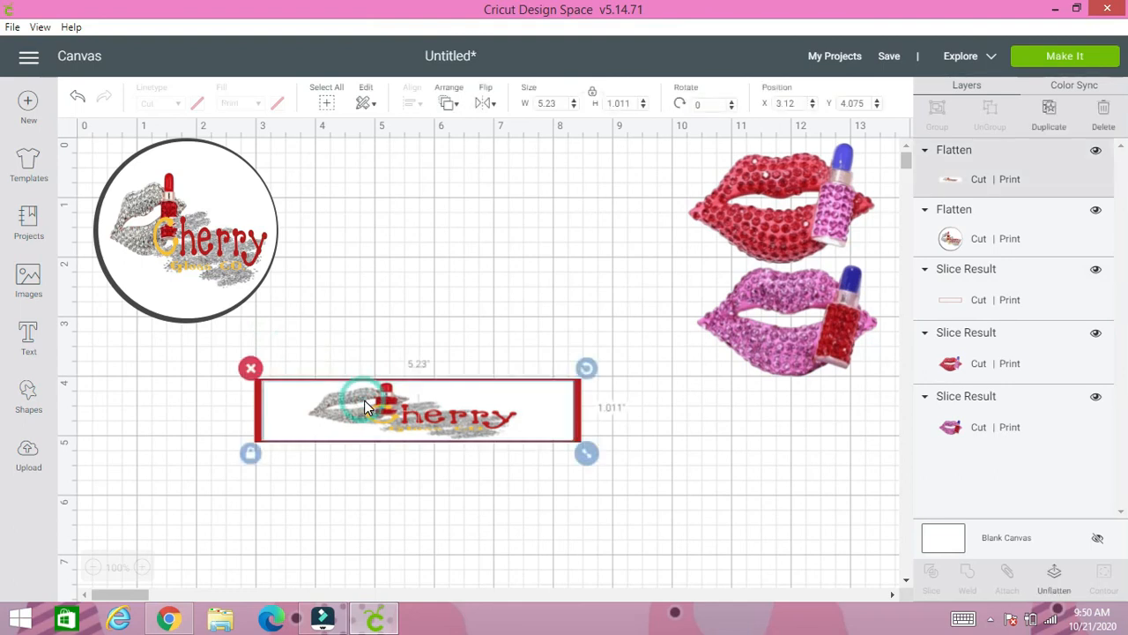
click(1045, 119)
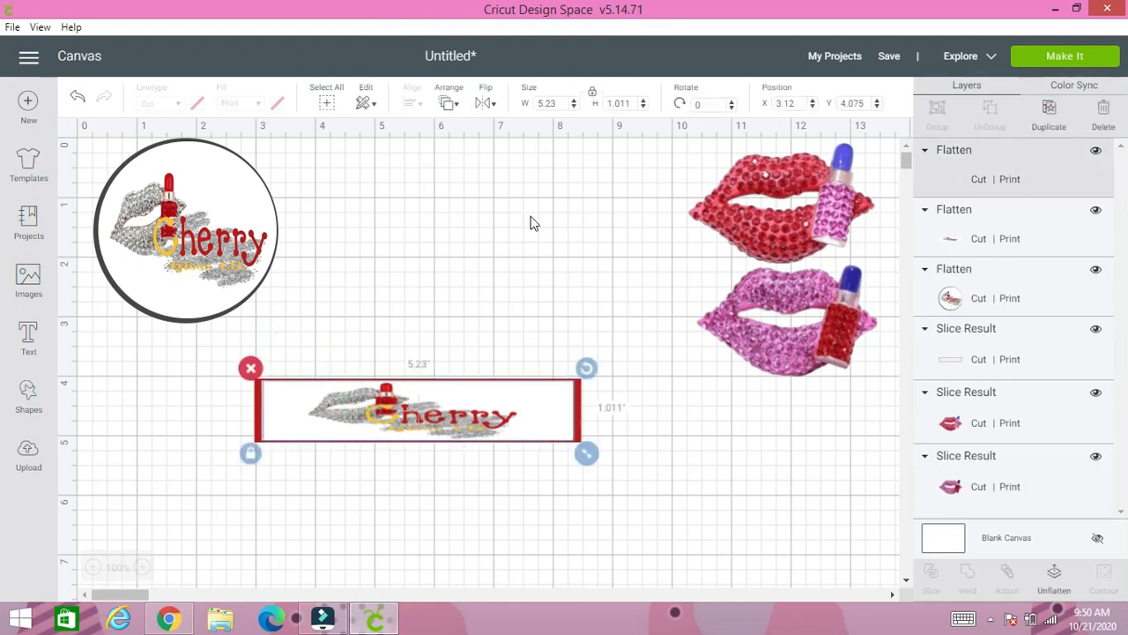
drag(406, 454, 398, 228)
drag(241, 362, 586, 463)
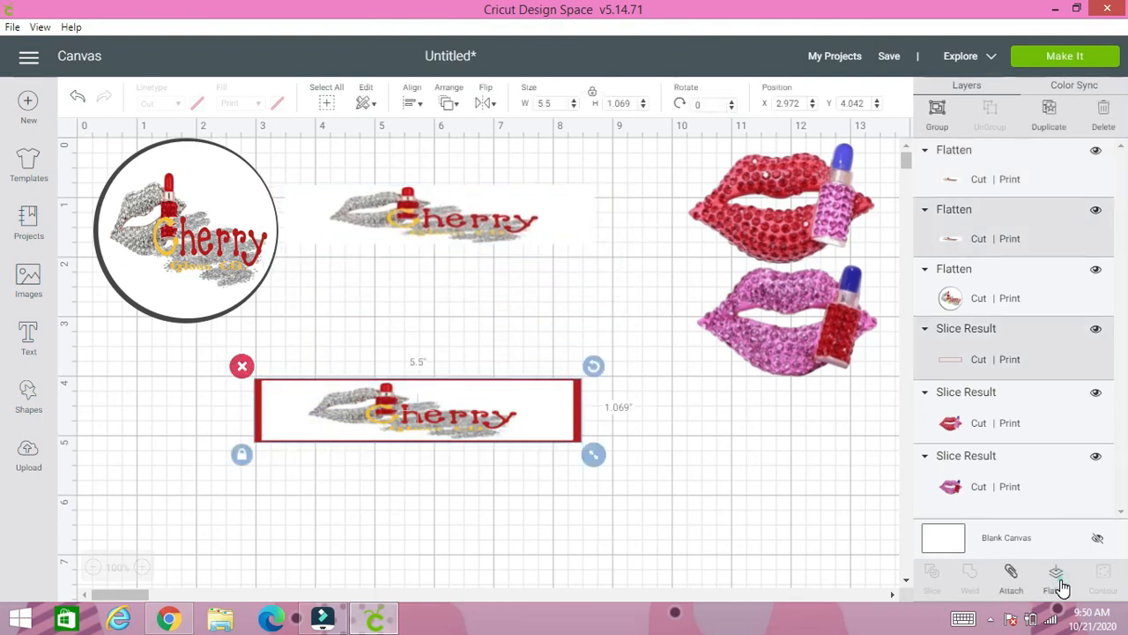
click(1060, 585)
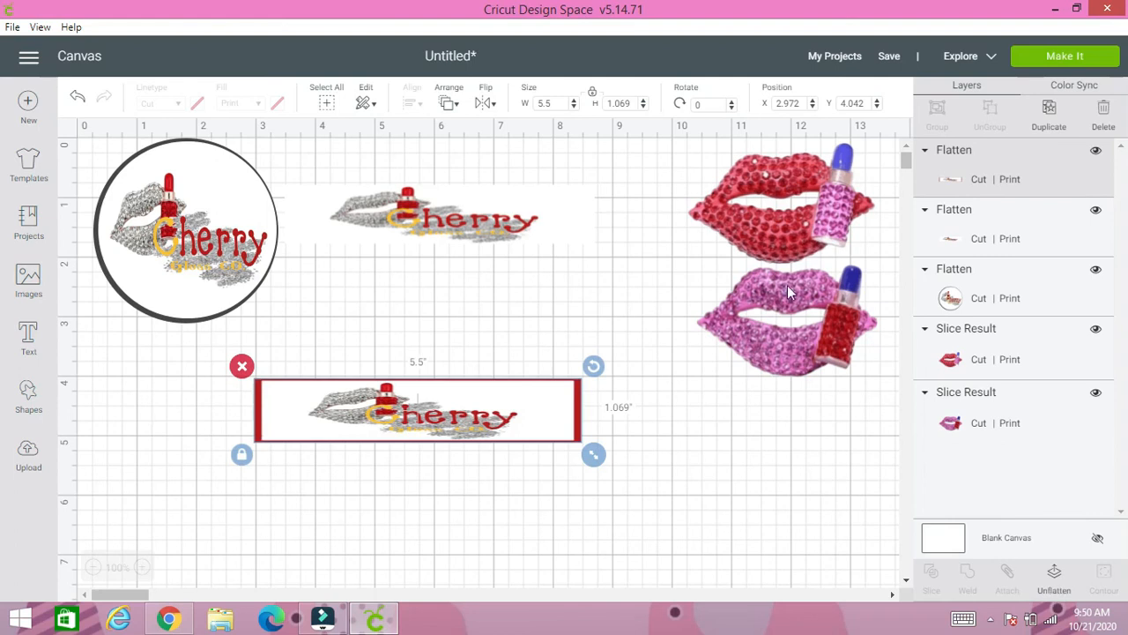
- Delete the red and pink lip images and move the unframed logo label slightly lower between the other designs
click(792, 239)
key(Delete)
click(754, 322)
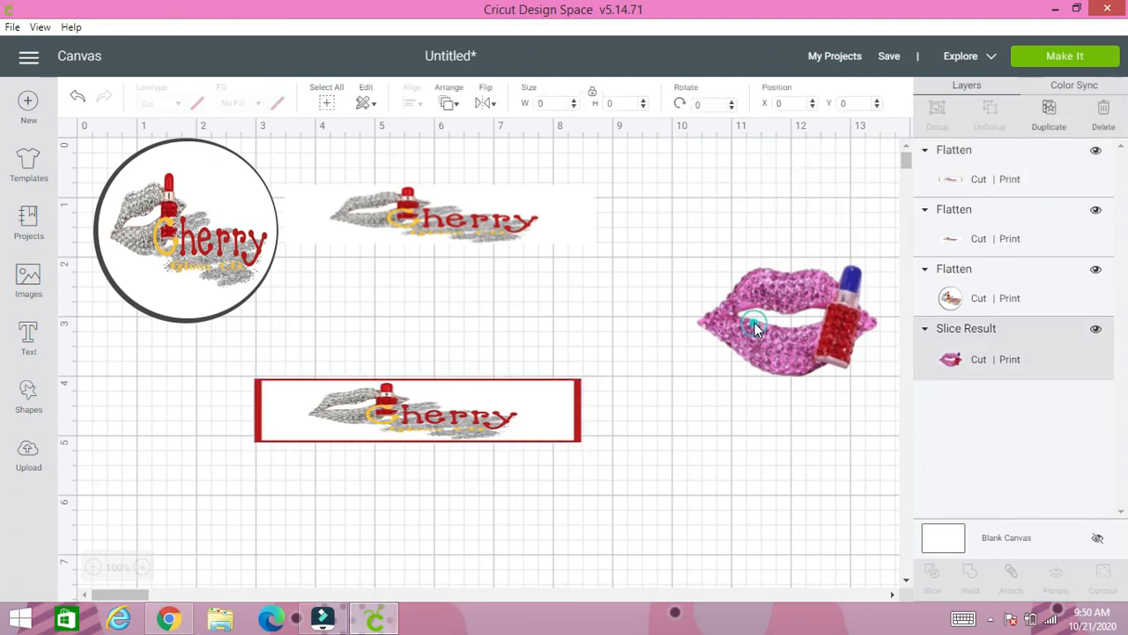
key(Delete)
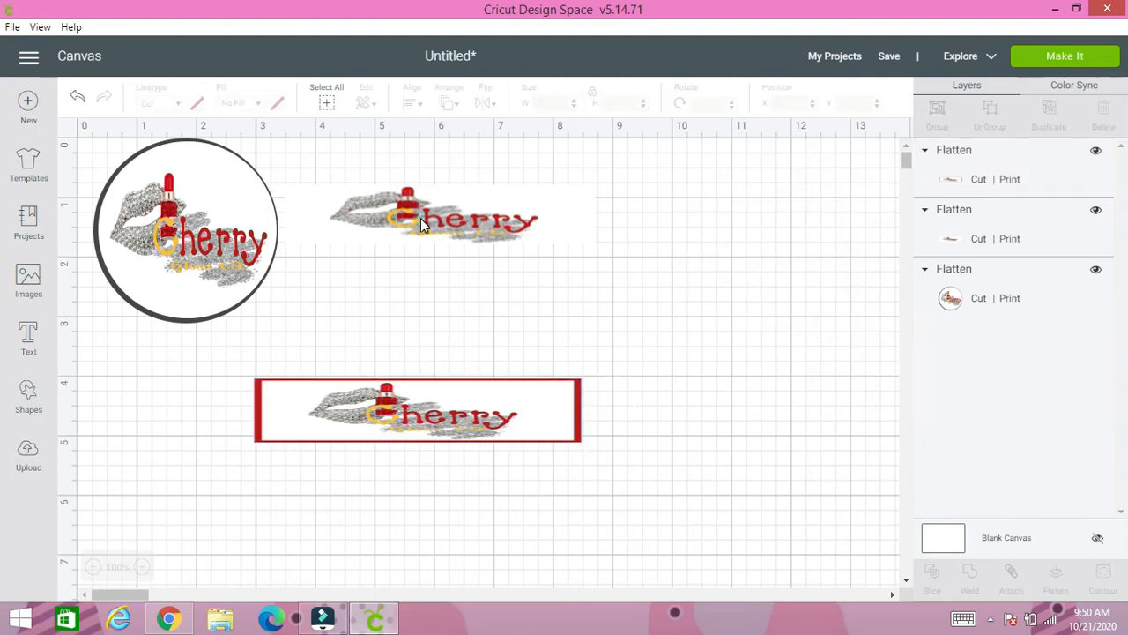
drag(420, 218, 447, 275)
click(409, 188)
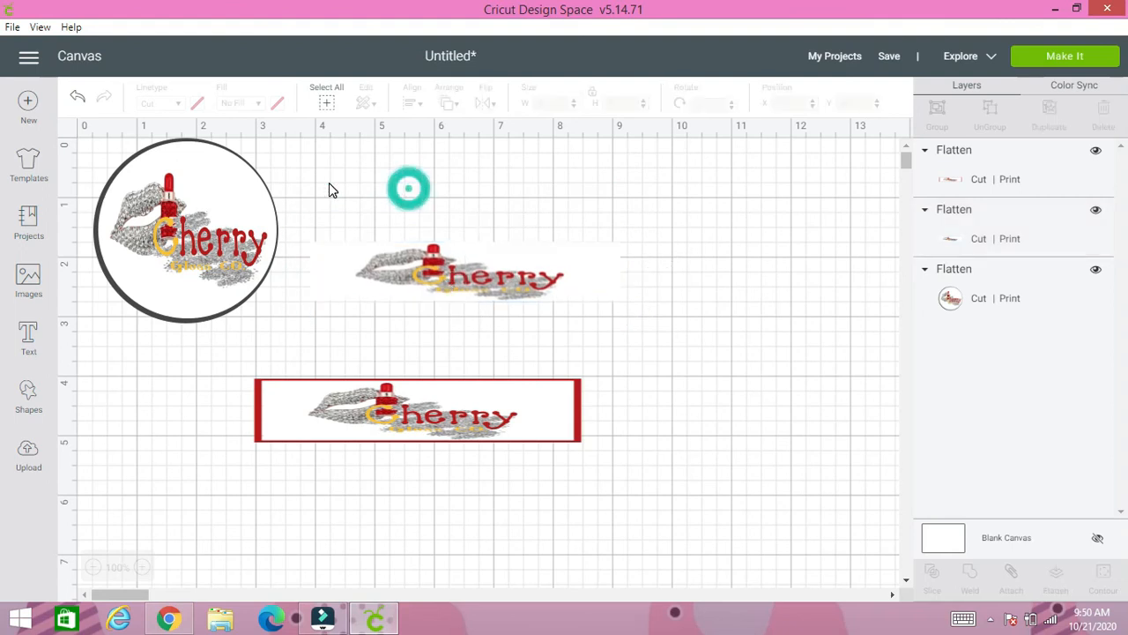
- Preview how the three designs are laid out on the print mat and return to the canvas
click(1033, 58)
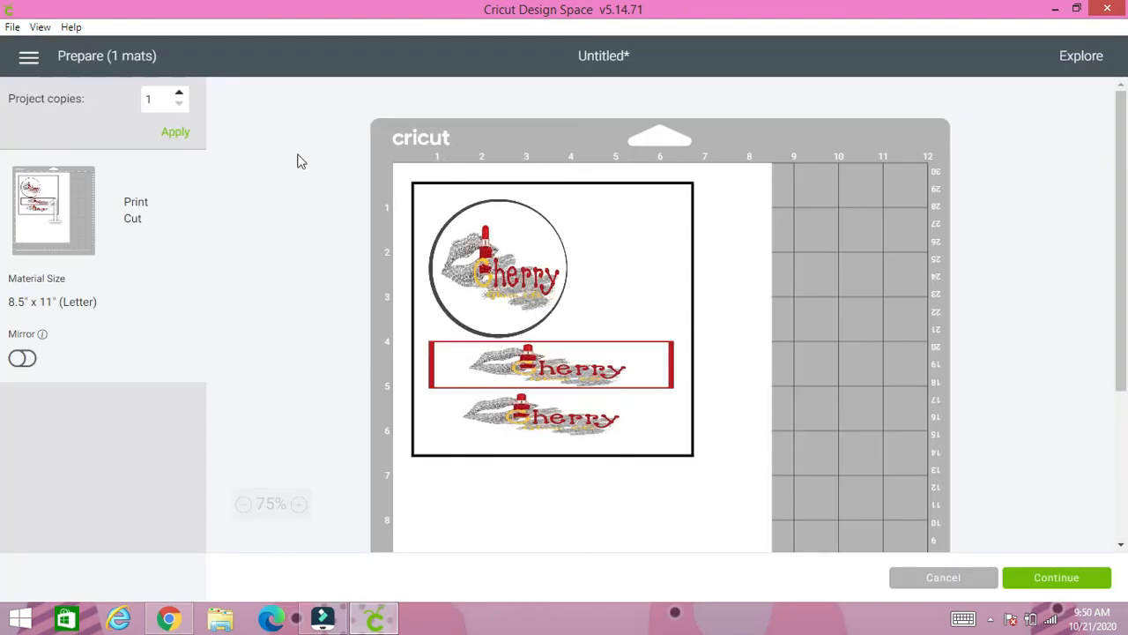
click(26, 62)
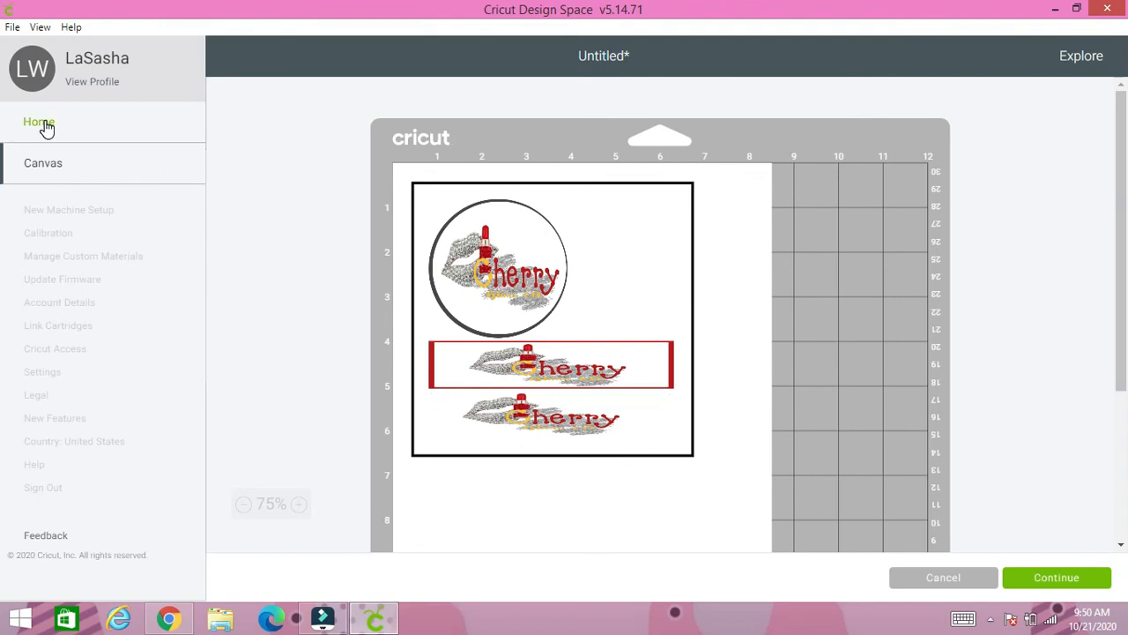
click(44, 159)
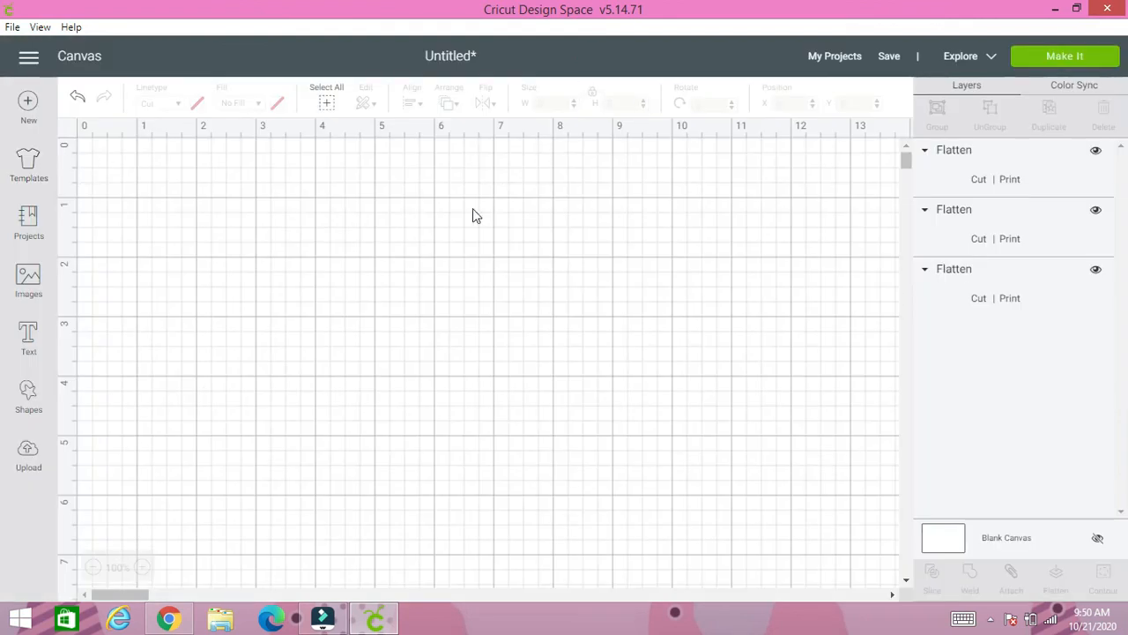
- Resize the unframed logo label to 2 inches wide by 4 inches high without keeping proportions and move it clear of the framed label
click(465, 267)
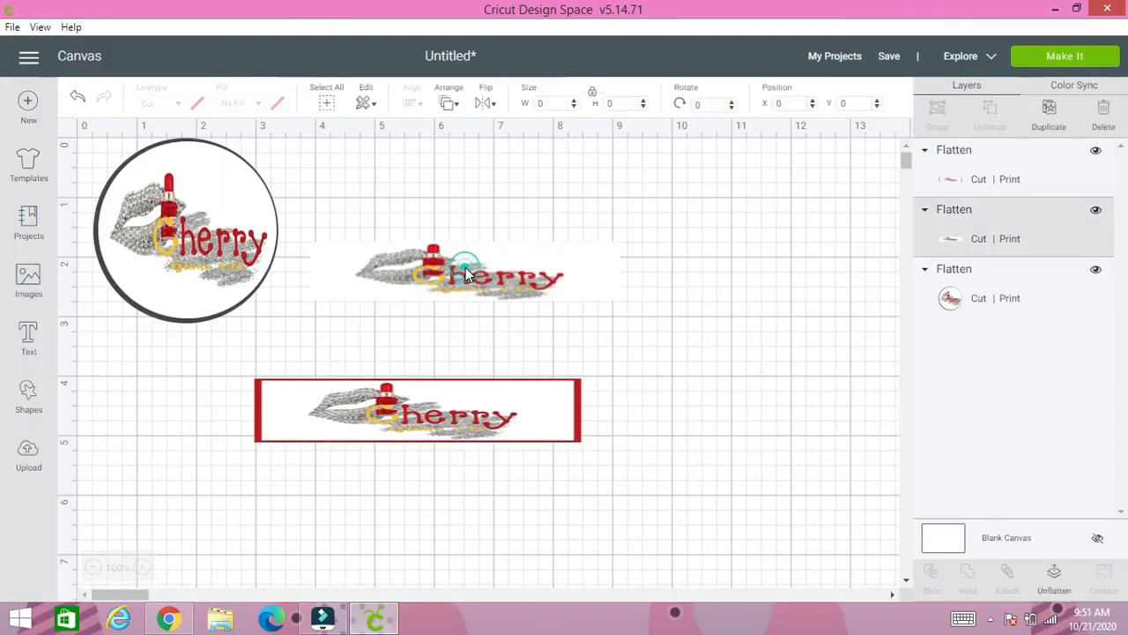
click(591, 92)
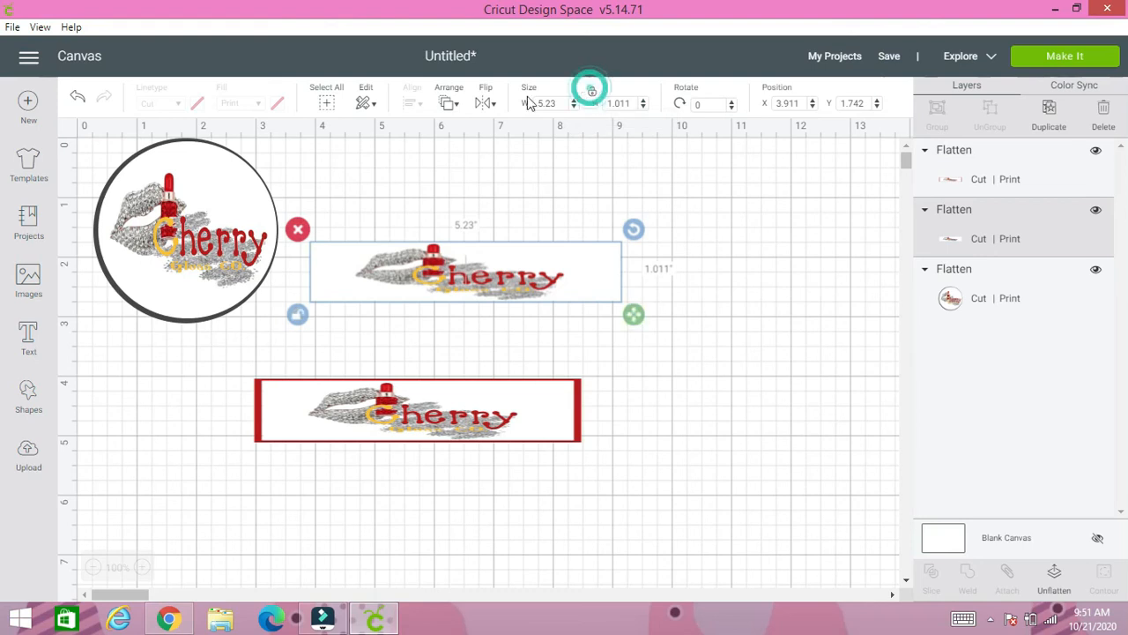
click(549, 101)
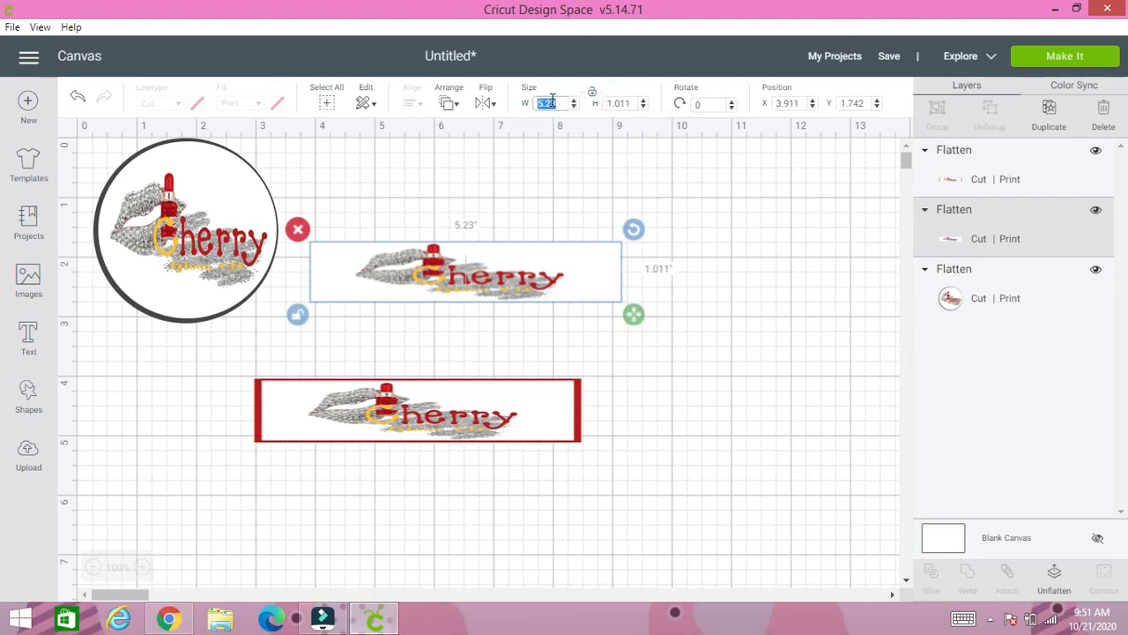
text(2)
click(621, 104)
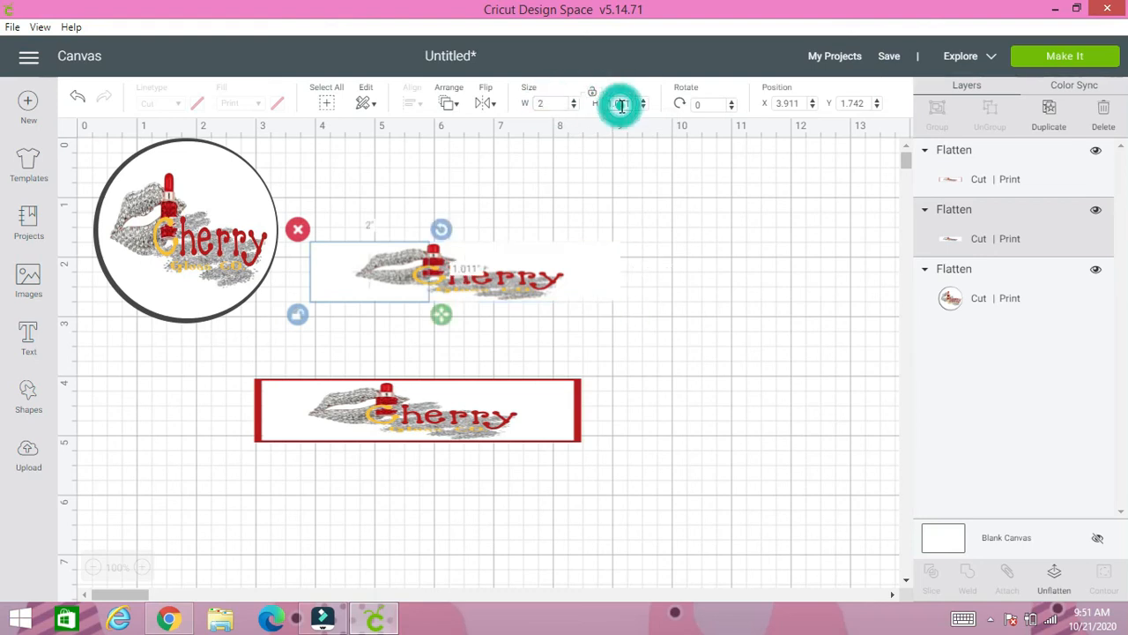
text(2)
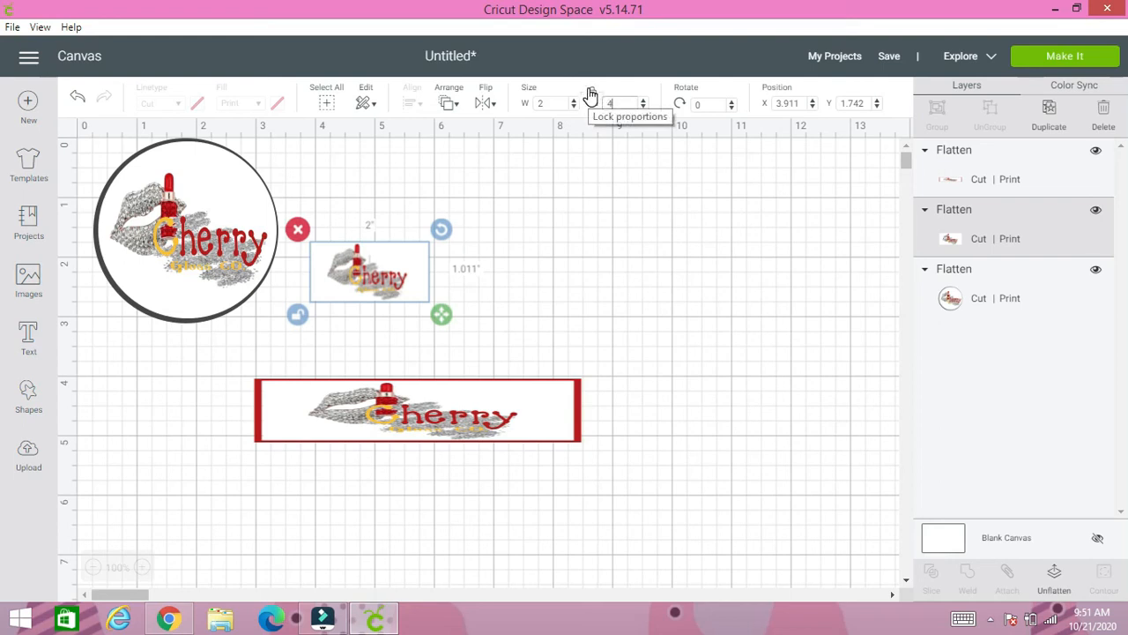
click(589, 92)
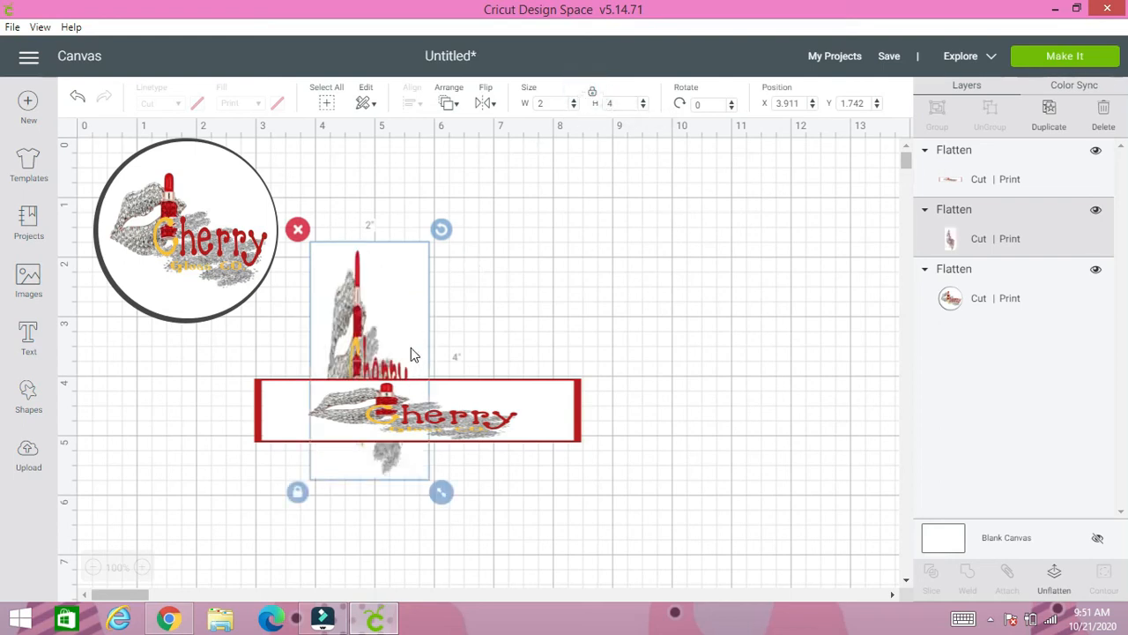
drag(410, 355, 754, 285)
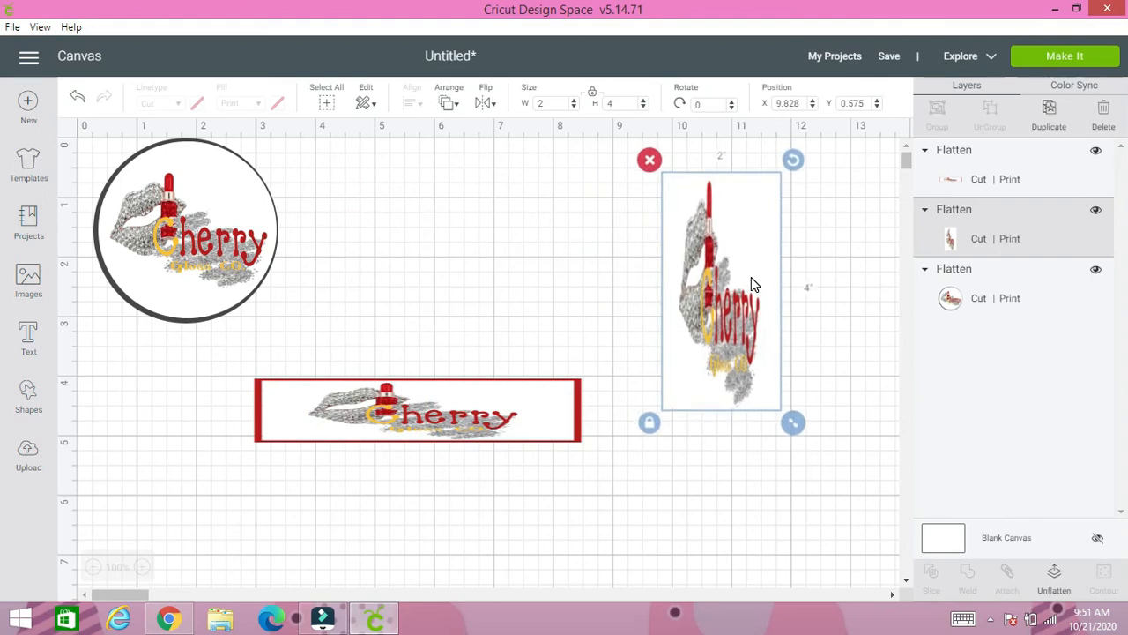
- Resize the unframed logo label to 4 inches wide by 2 inches high without keeping proportions and place it above the framed label
click(593, 97)
click(559, 102)
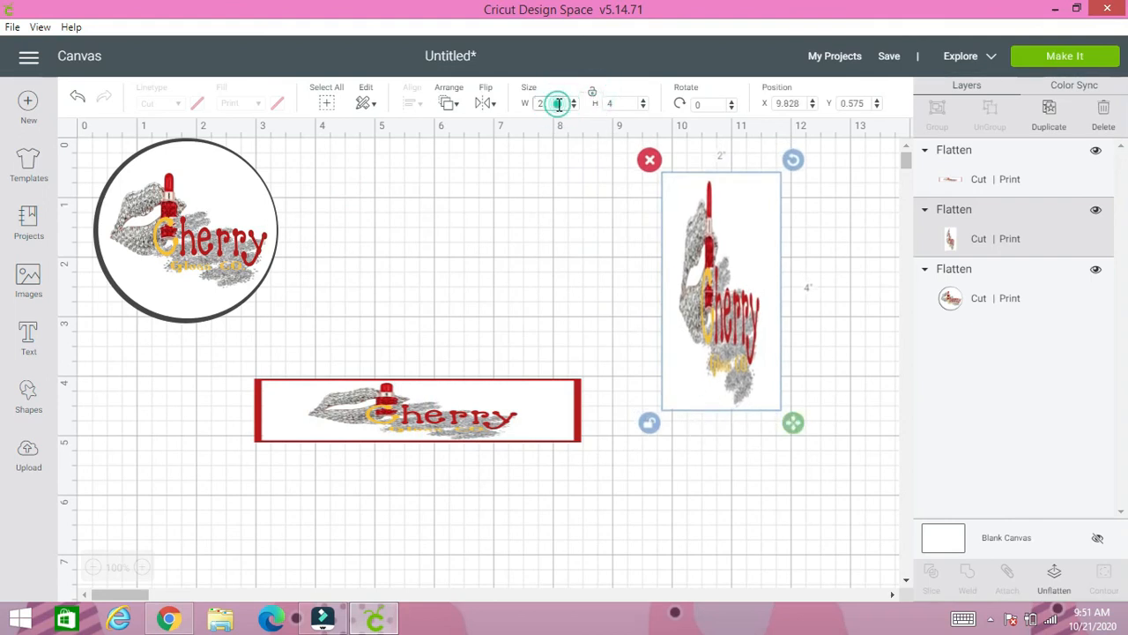
click(559, 103)
text(4)
click(627, 100)
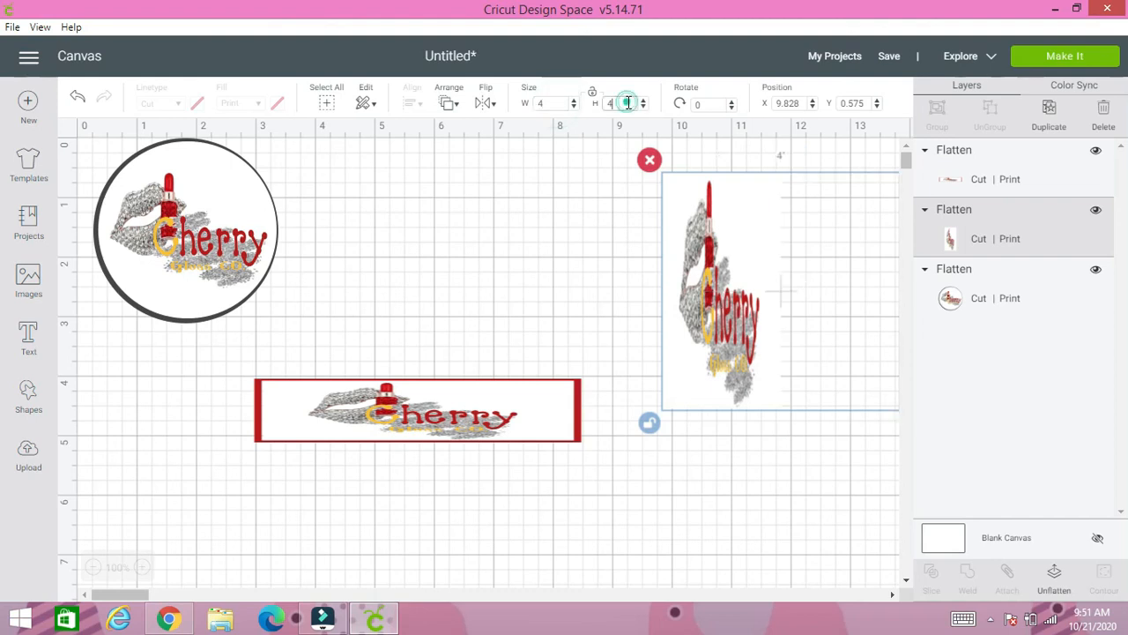
click(589, 93)
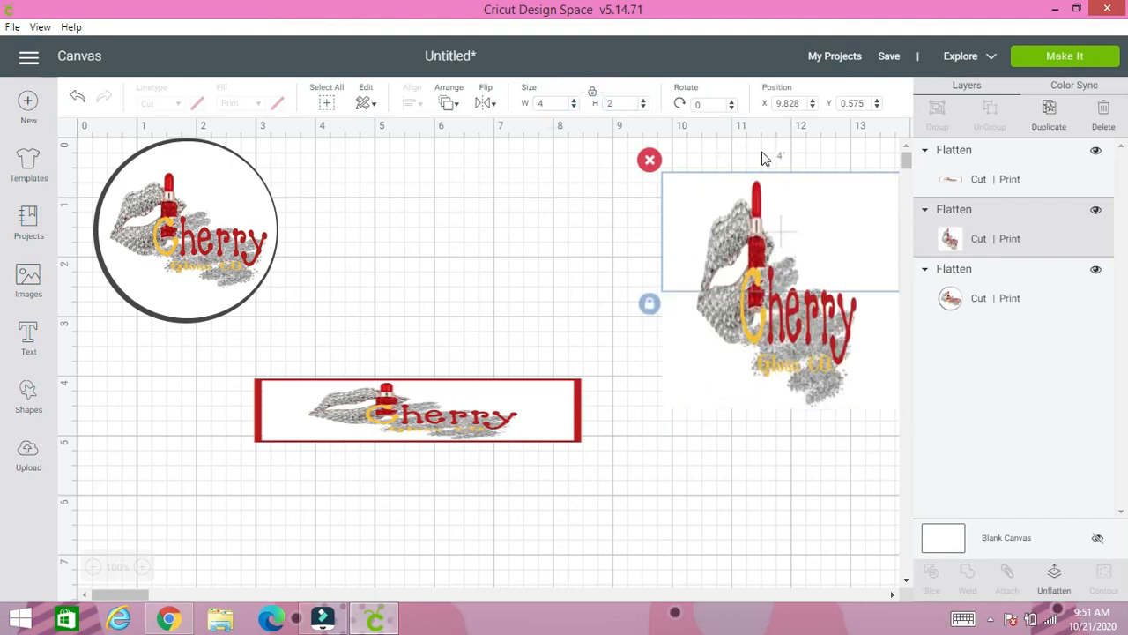
drag(871, 247, 666, 247)
click(692, 348)
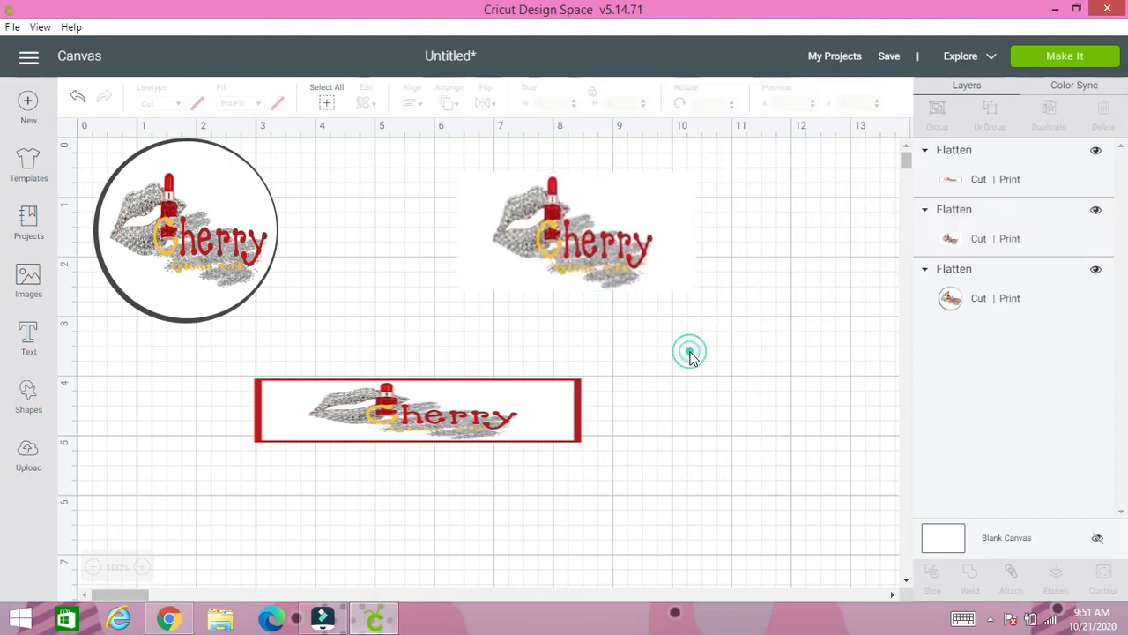